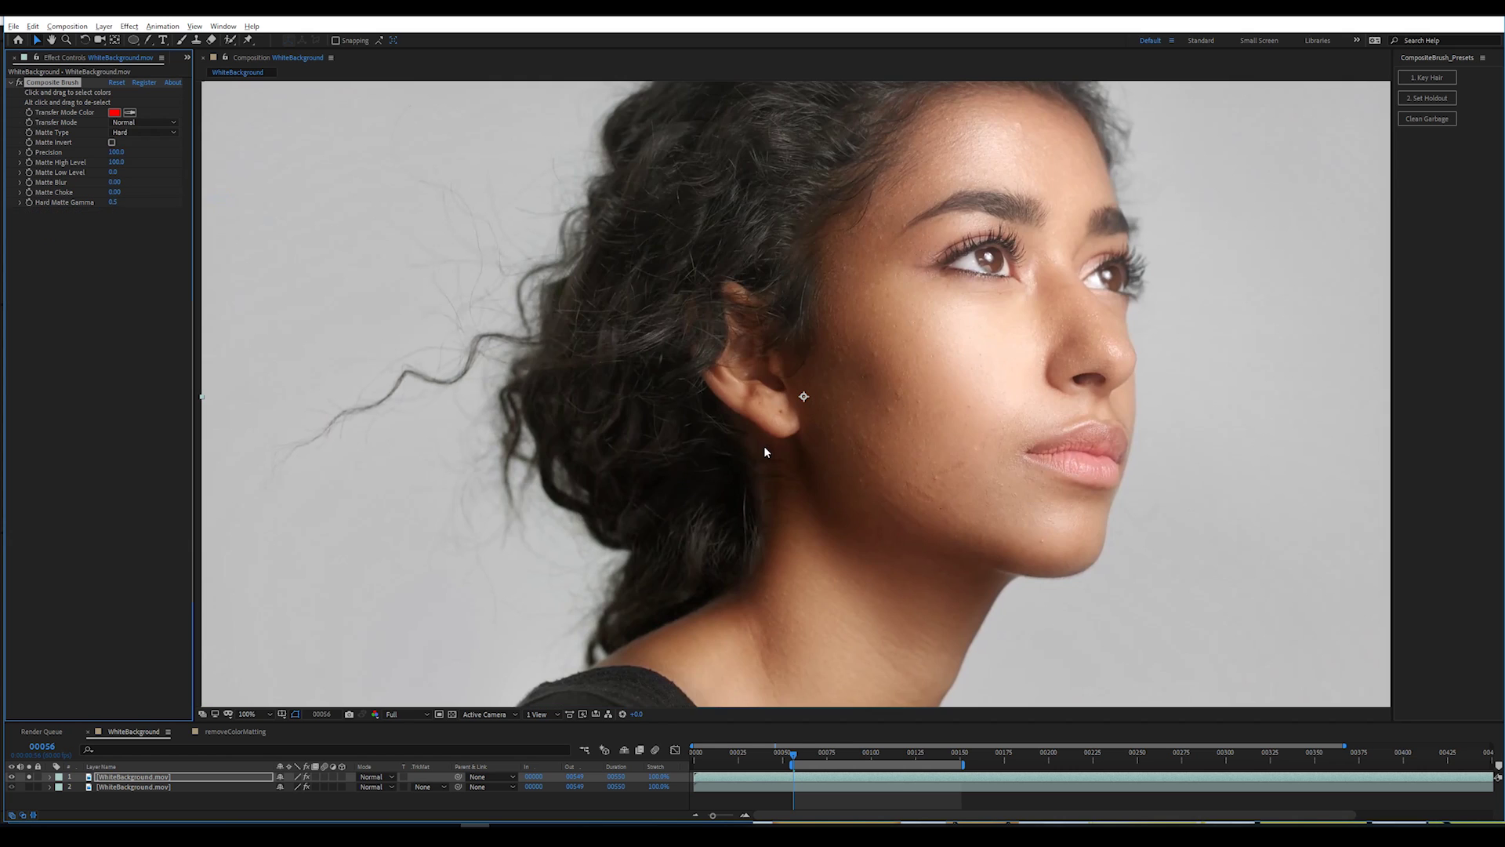
pyautogui.moveTo(763, 445)
pyautogui.mouseDown()
pyautogui.moveTo(1031, 306)
pyautogui.moveTo(1009, 262)
pyautogui.moveTo(874, 410)
pyautogui.moveTo(480, 486)
pyautogui.mouseUp()
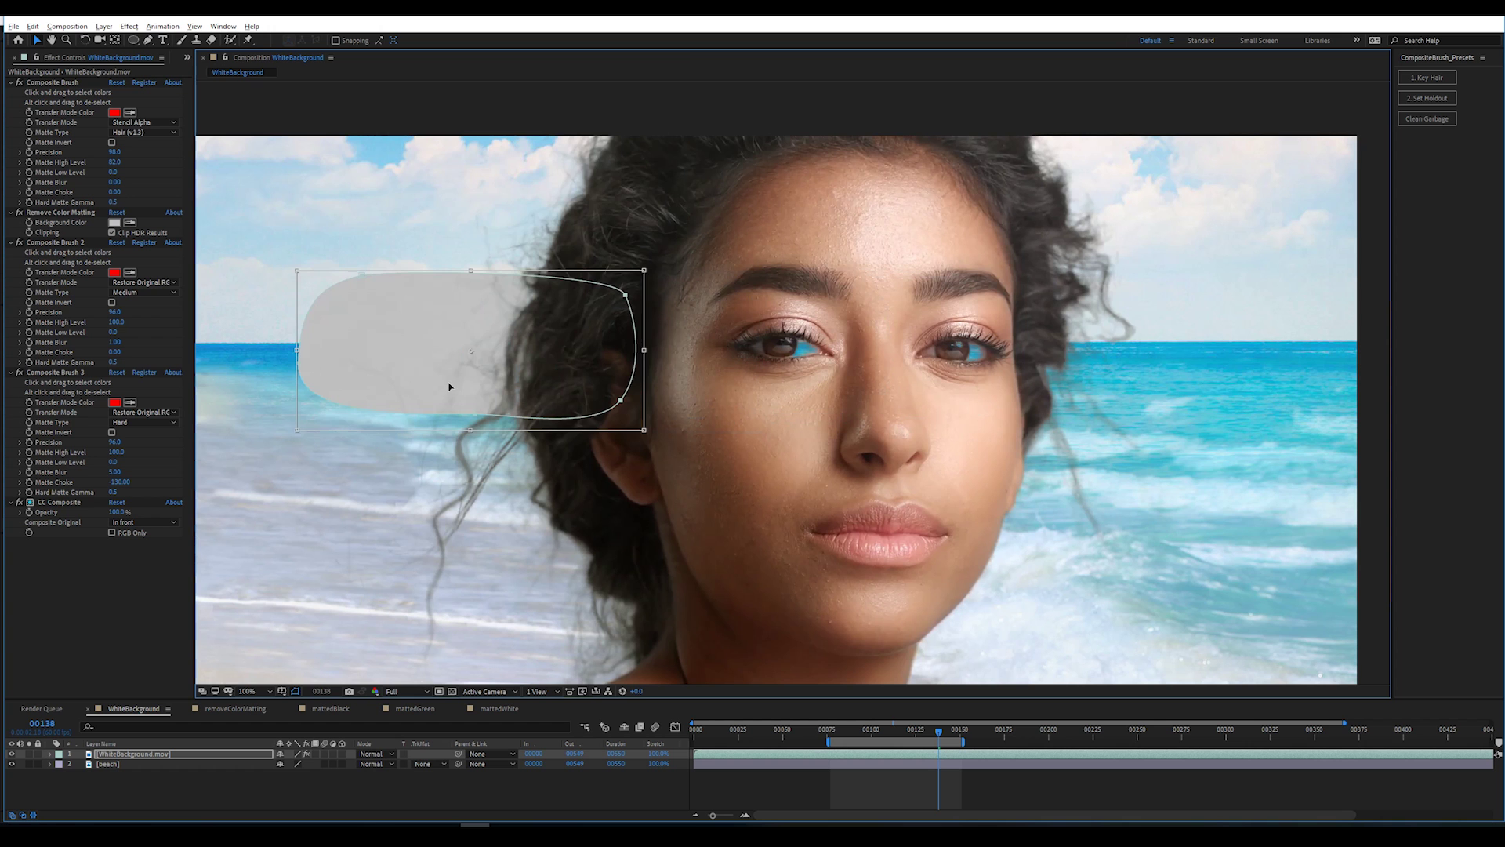
pyautogui.moveTo(447, 386); pyautogui.dragTo(846, 394)
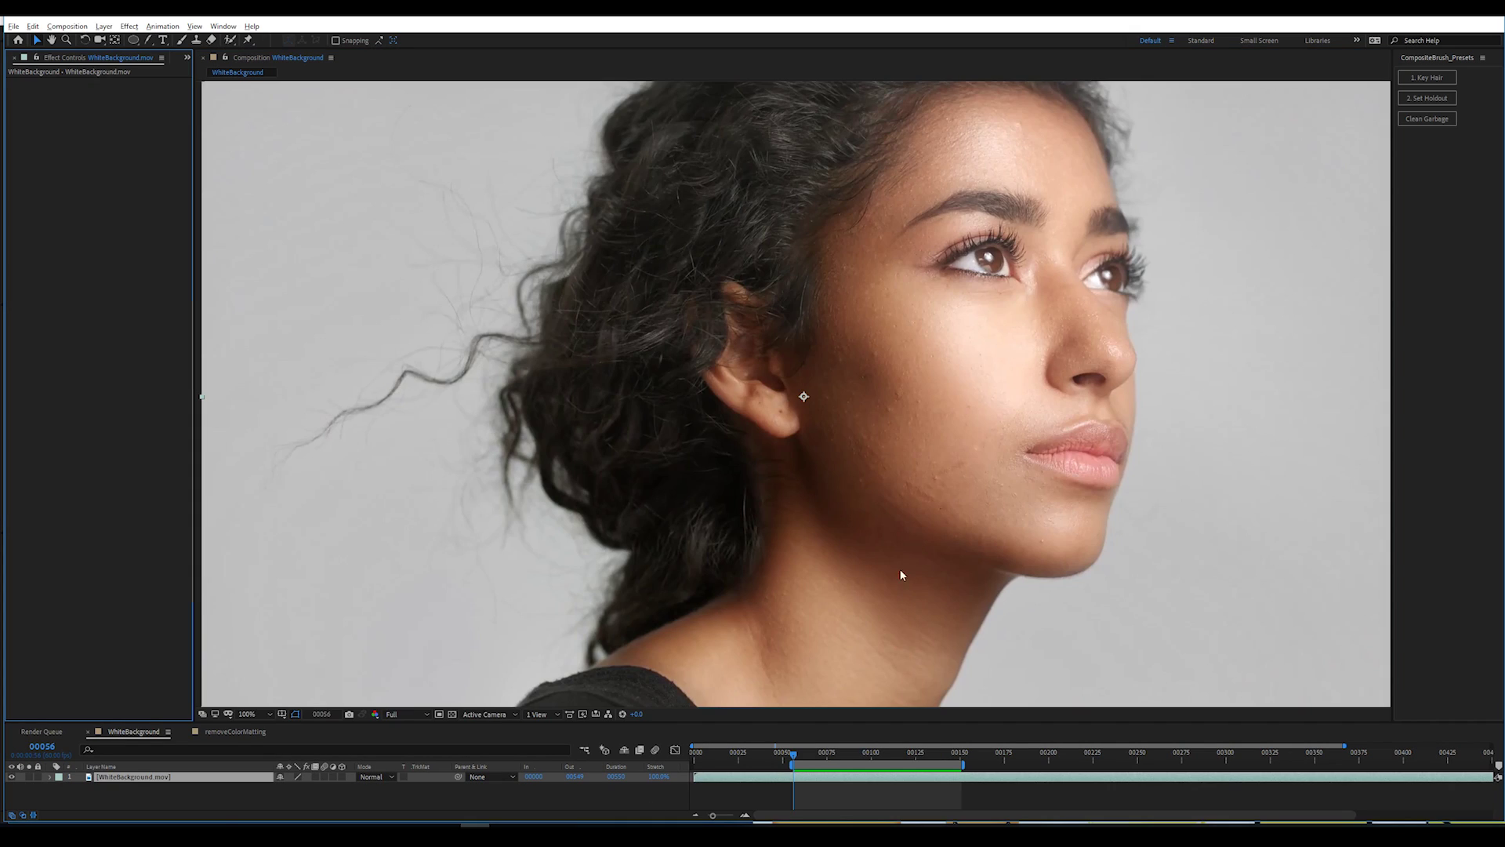
# - Apply the Key Hair preset to the footage layer and sample the dark hair below the ear with Composite Brush
pyautogui.click(1419, 80)
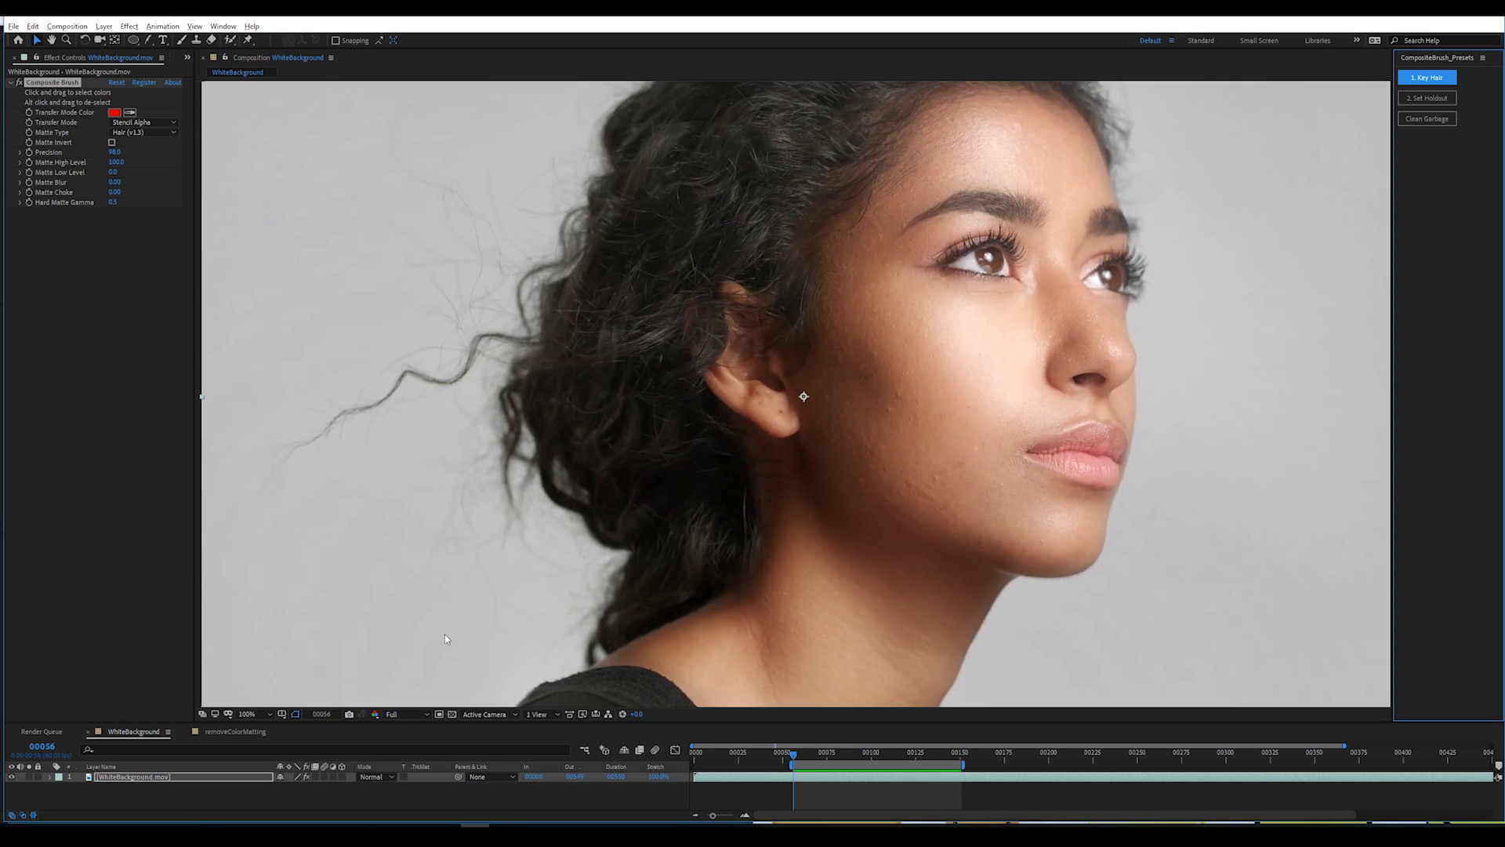
pyautogui.click(487, 650)
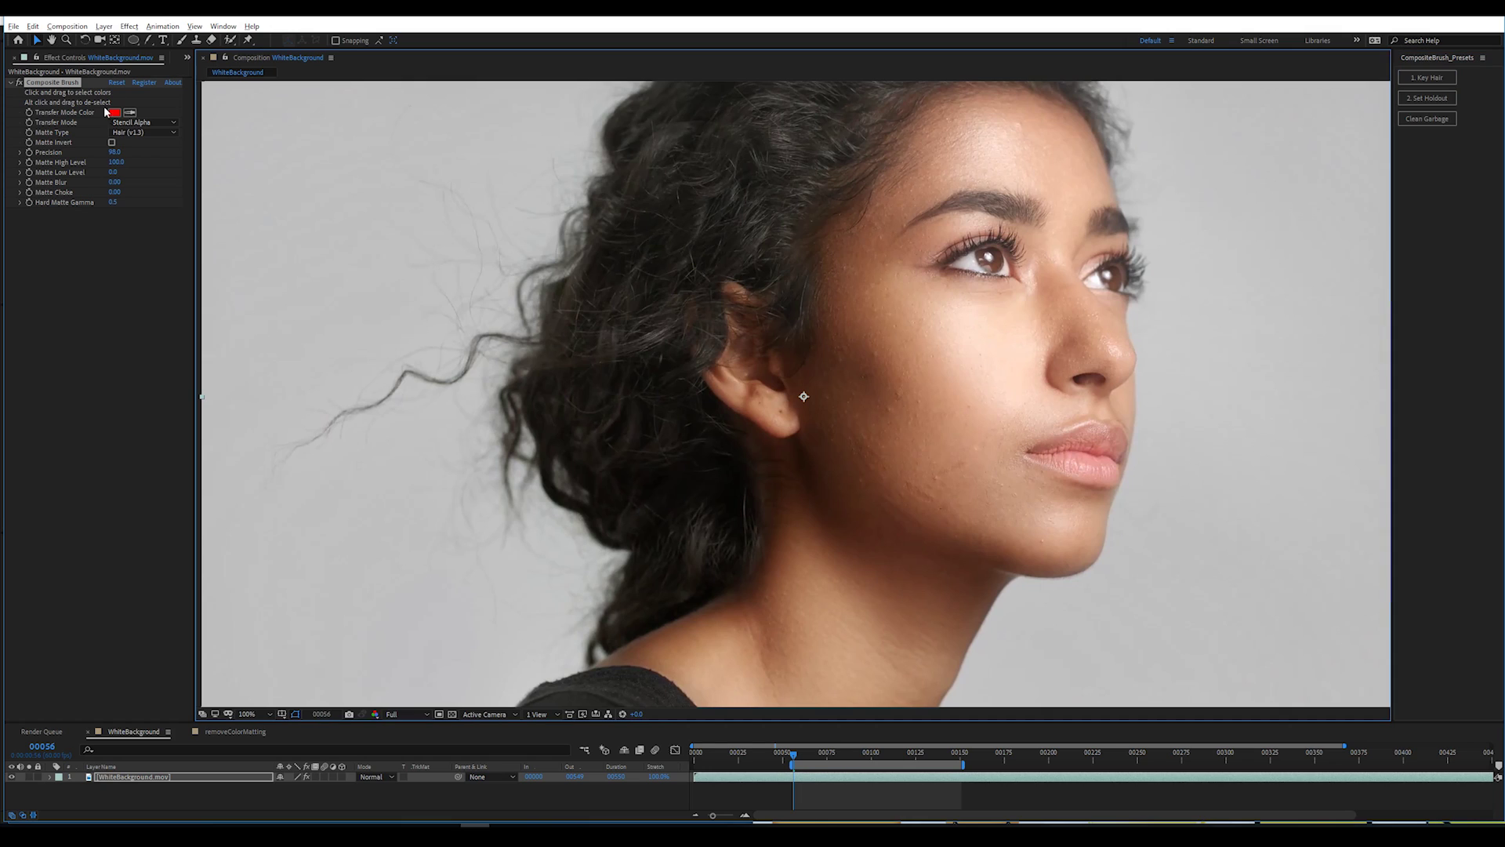
pyautogui.click(152, 132)
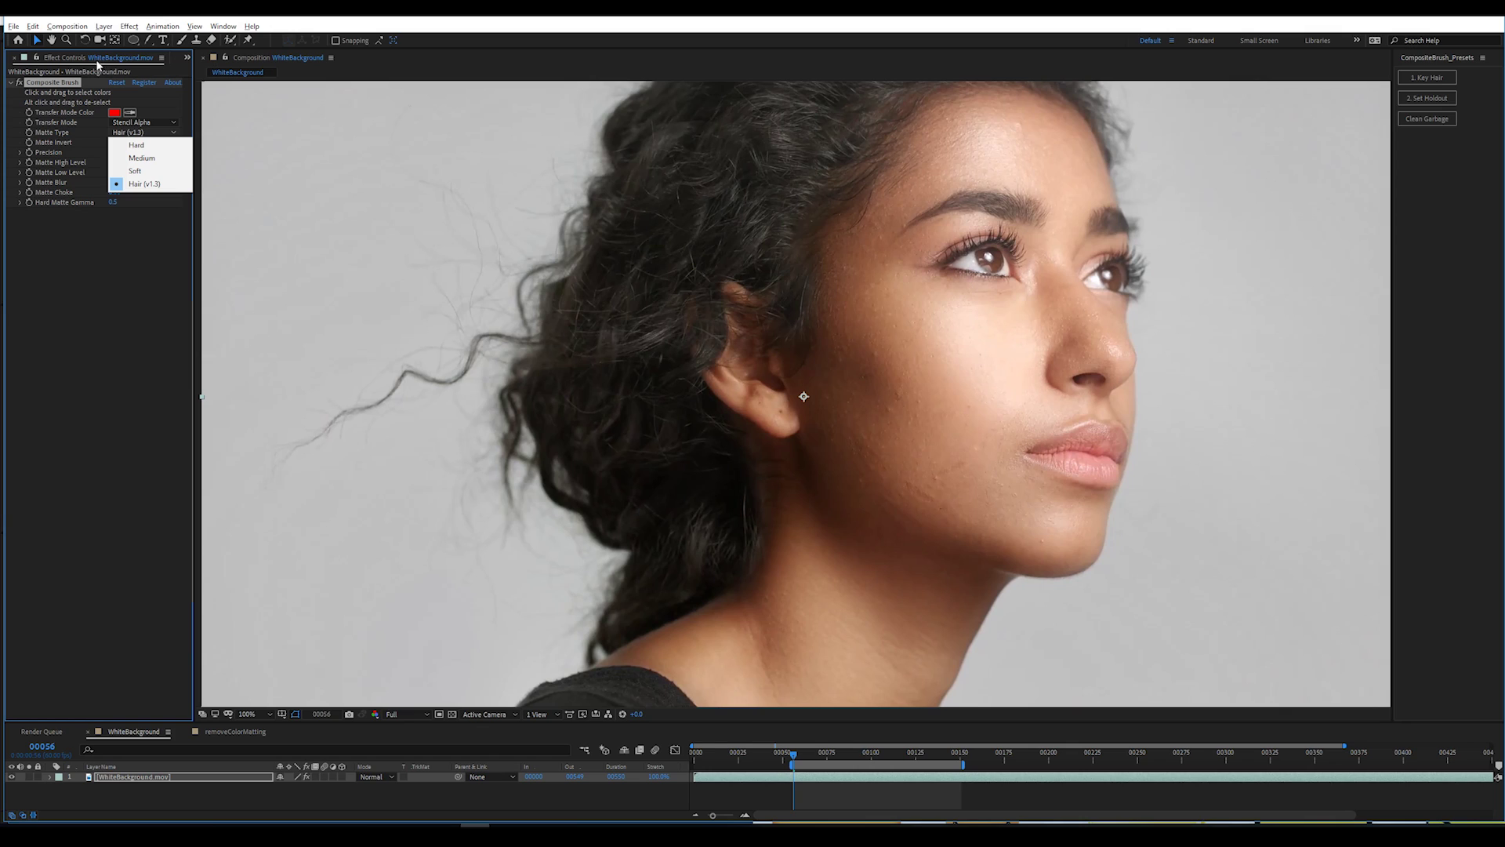
pyautogui.click(55, 88)
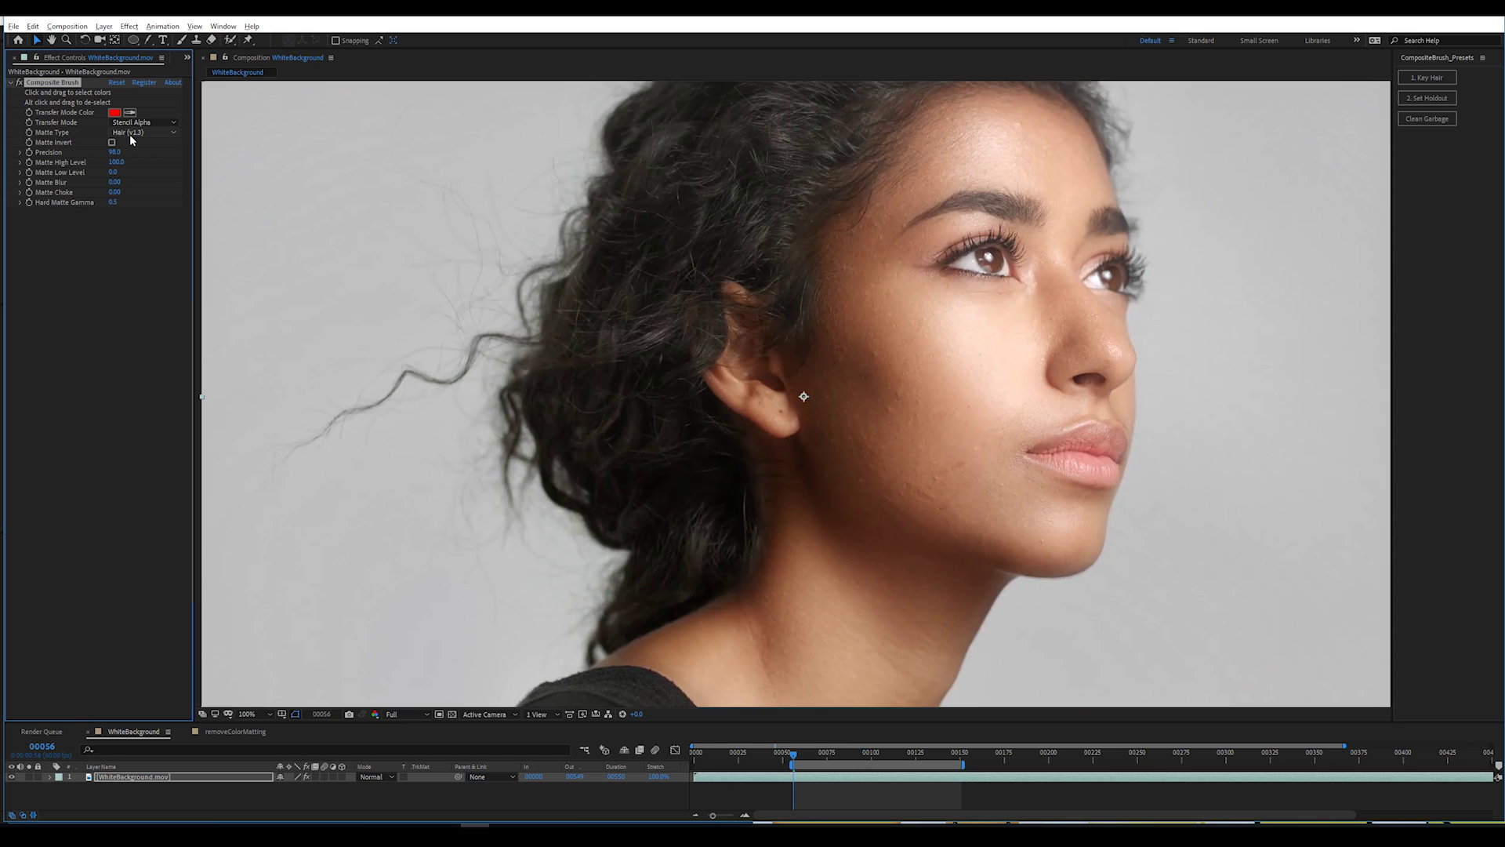
pyautogui.click(737, 474)
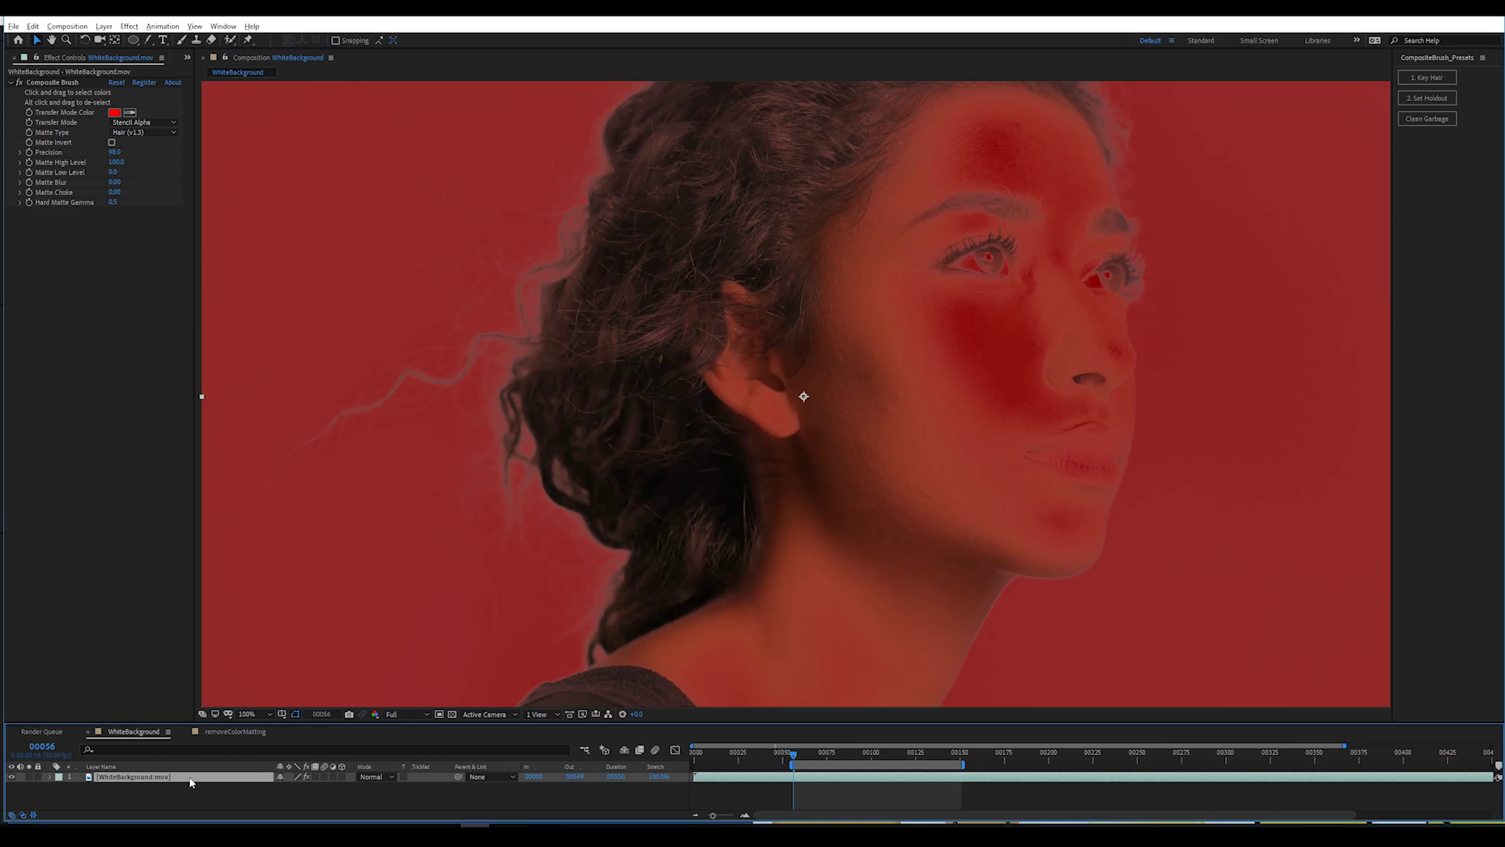
# - Duplicate the WhiteBackground footage layer, remove all effects from the copy, and solo it
pyautogui.hotkey('ctrl', 'd')
pyautogui.hotkey('ctrl', 'shift', 'e')
pyautogui.click(29, 776)
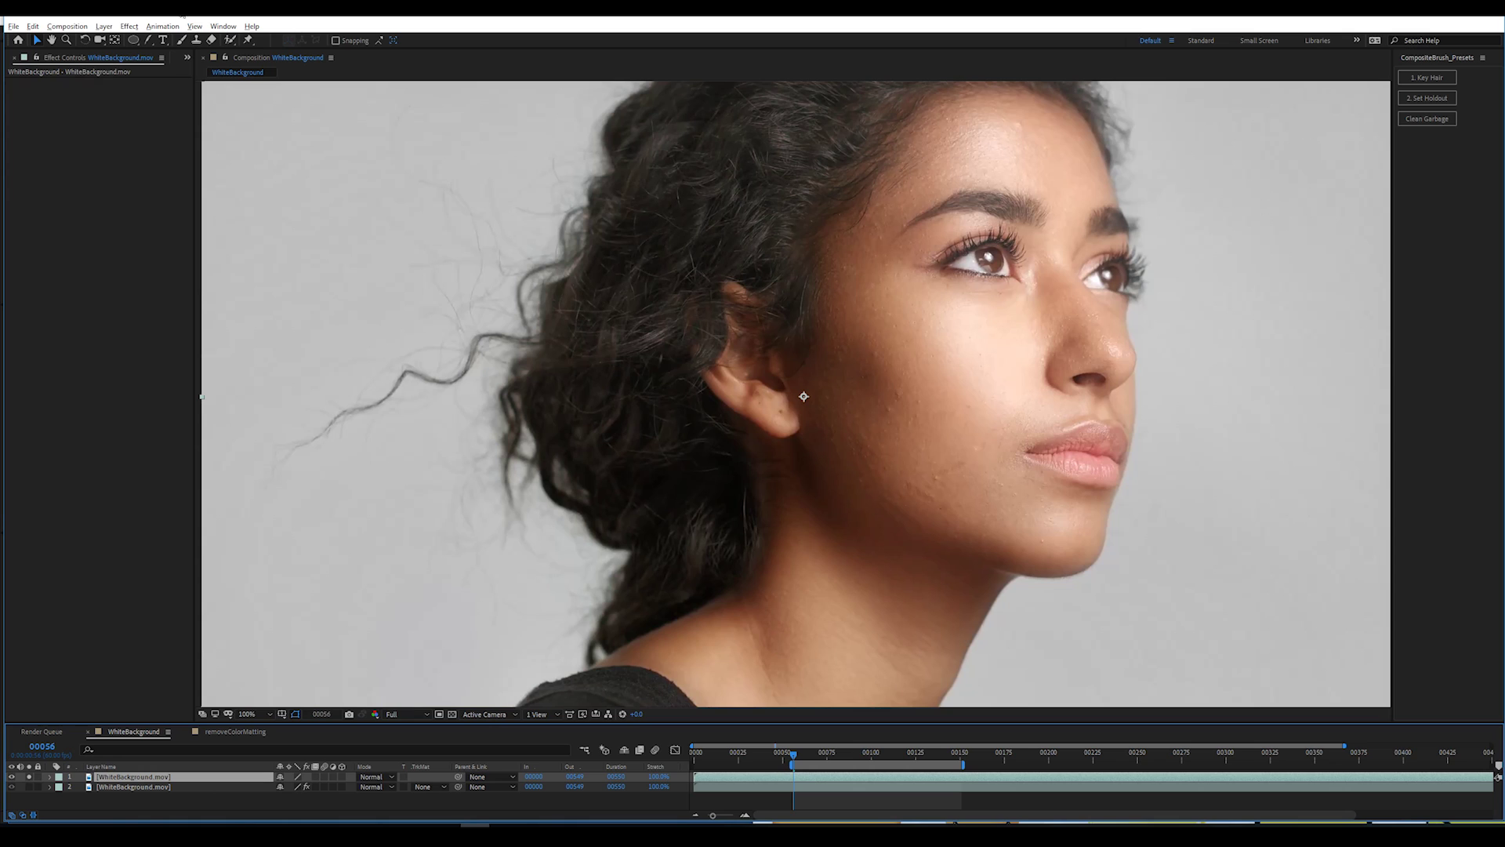
# - Apply Composite Brush to the duplicate layer and set its Transfer Mode to Normal
pyautogui.click(129, 27)
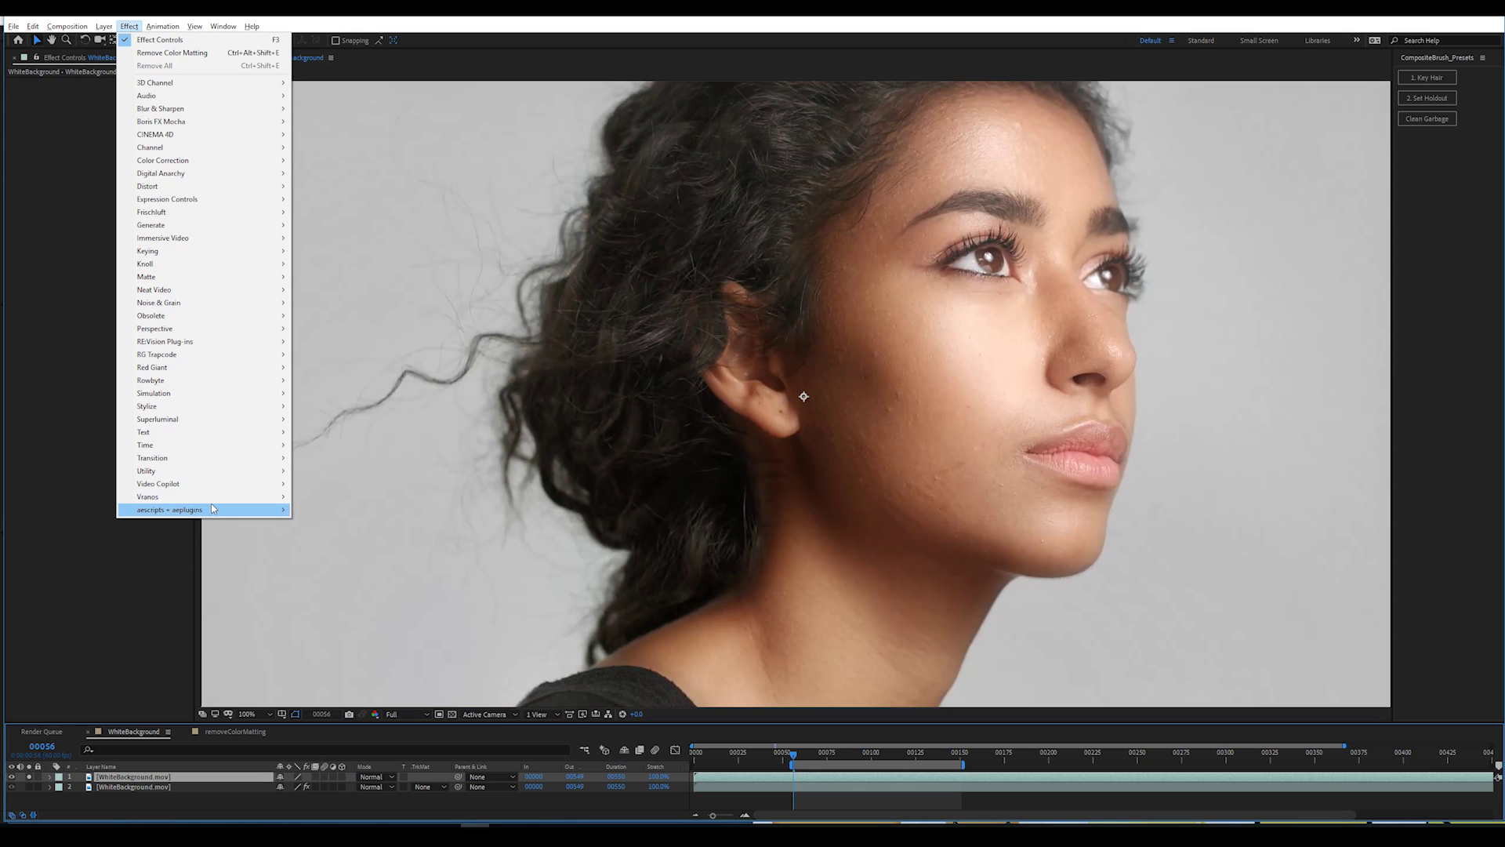
pyautogui.moveTo(235, 508)
pyautogui.click(332, 502)
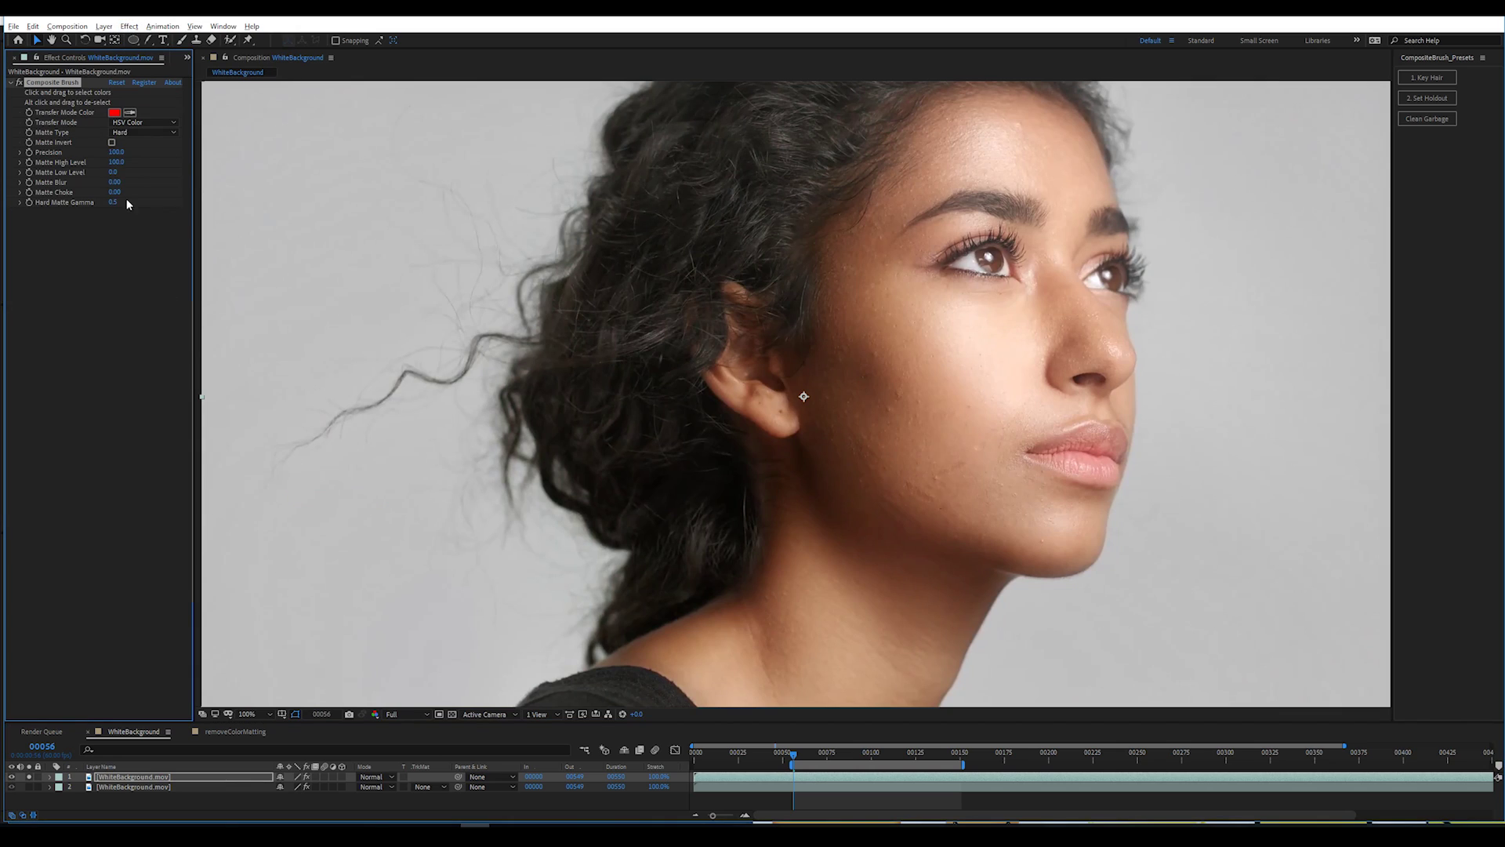
pyautogui.click(129, 122)
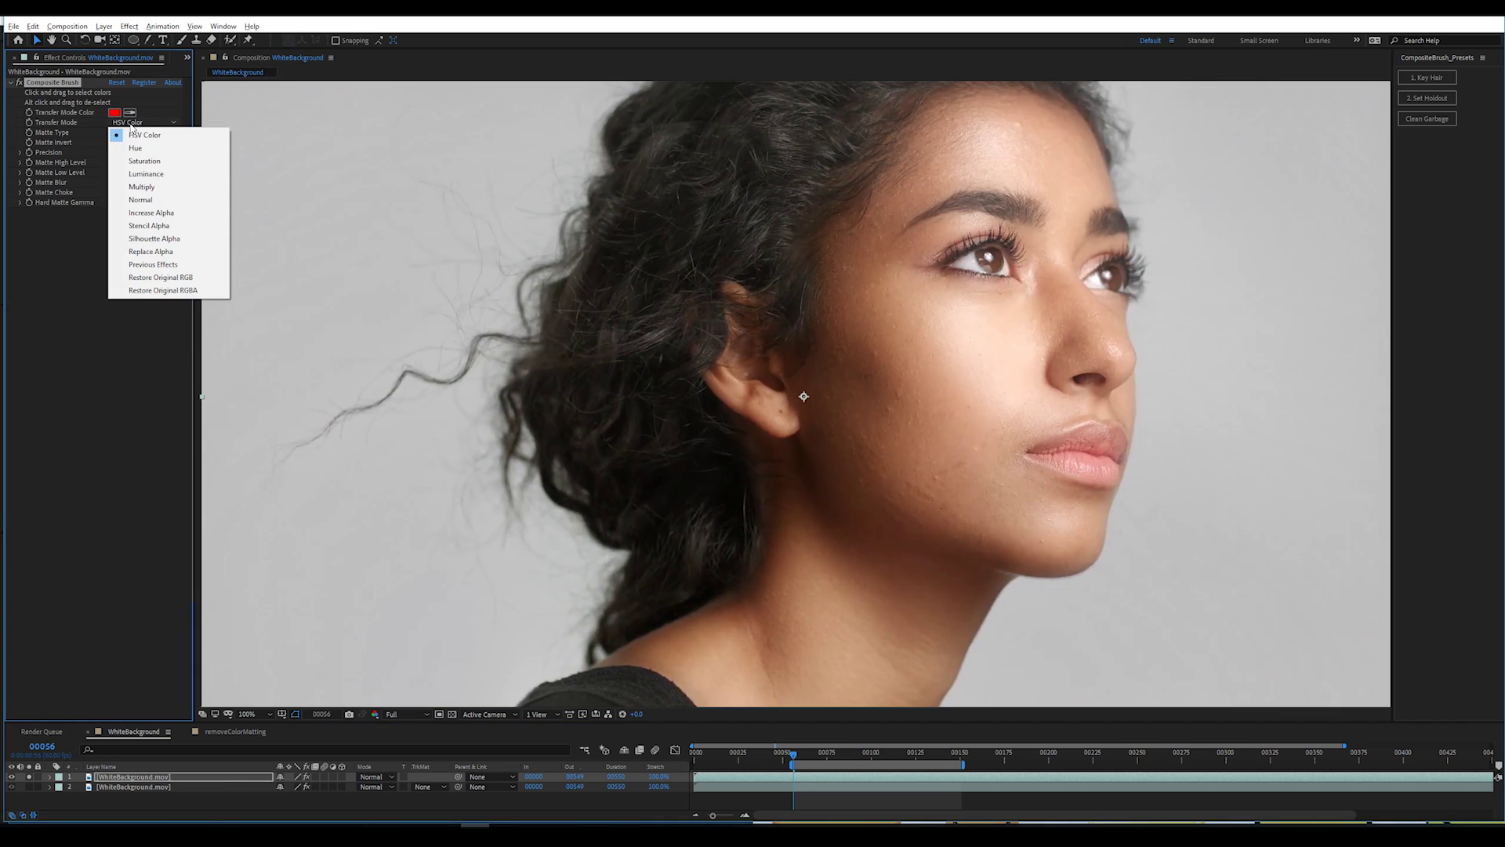
pyautogui.click(163, 201)
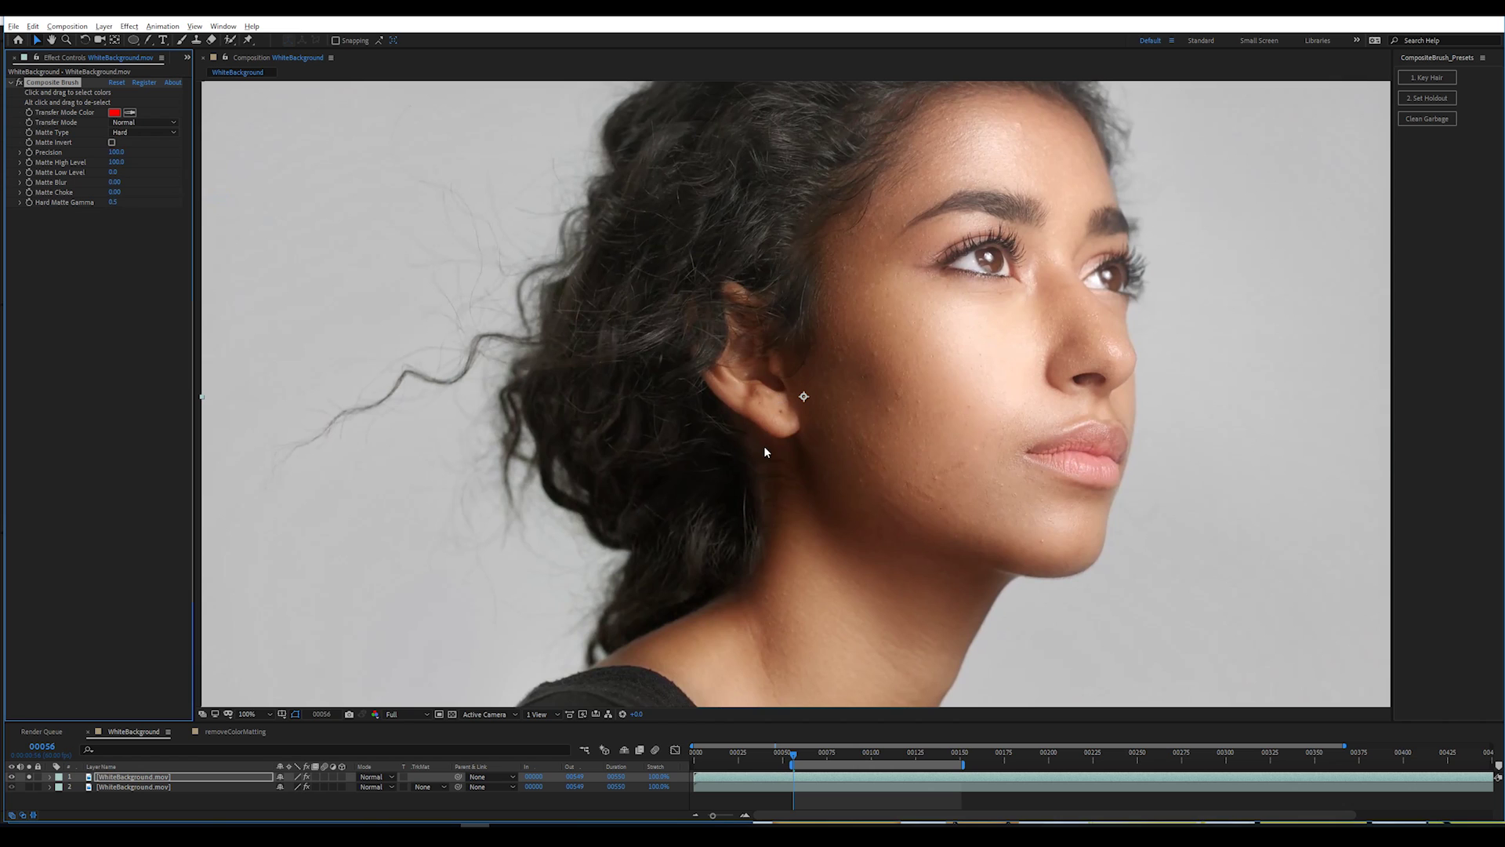
# - Brush across the skin, the background edge and the hair to adjust which colors Composite Brush selects on the duplicate
pyautogui.moveTo(765, 452)
pyautogui.mouseDown()
pyautogui.moveTo(786, 423)
pyautogui.moveTo(933, 413)
pyautogui.moveTo(984, 333)
pyautogui.moveTo(1031, 317)
pyautogui.moveTo(977, 374)
pyautogui.moveTo(986, 261)
pyautogui.moveTo(926, 278)
pyautogui.moveTo(876, 413)
pyautogui.mouseUp()
pyautogui.moveTo(466, 525)
pyautogui.mouseDown()
pyautogui.moveTo(350, 554)
pyautogui.moveTo(383, 554)
pyautogui.mouseUp()
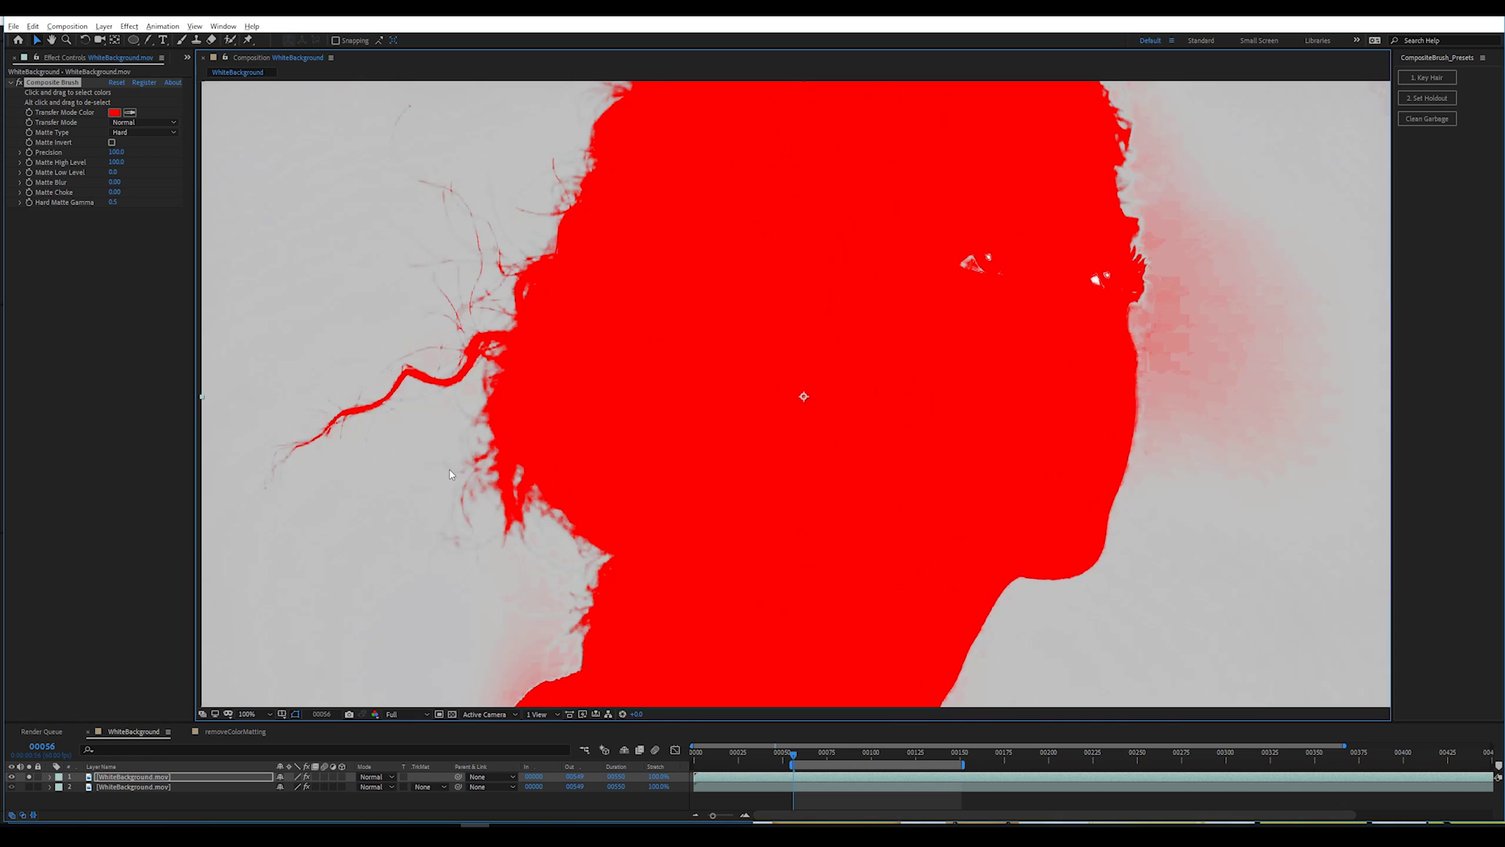
pyautogui.moveTo(450, 469); pyautogui.dragTo(543, 487)
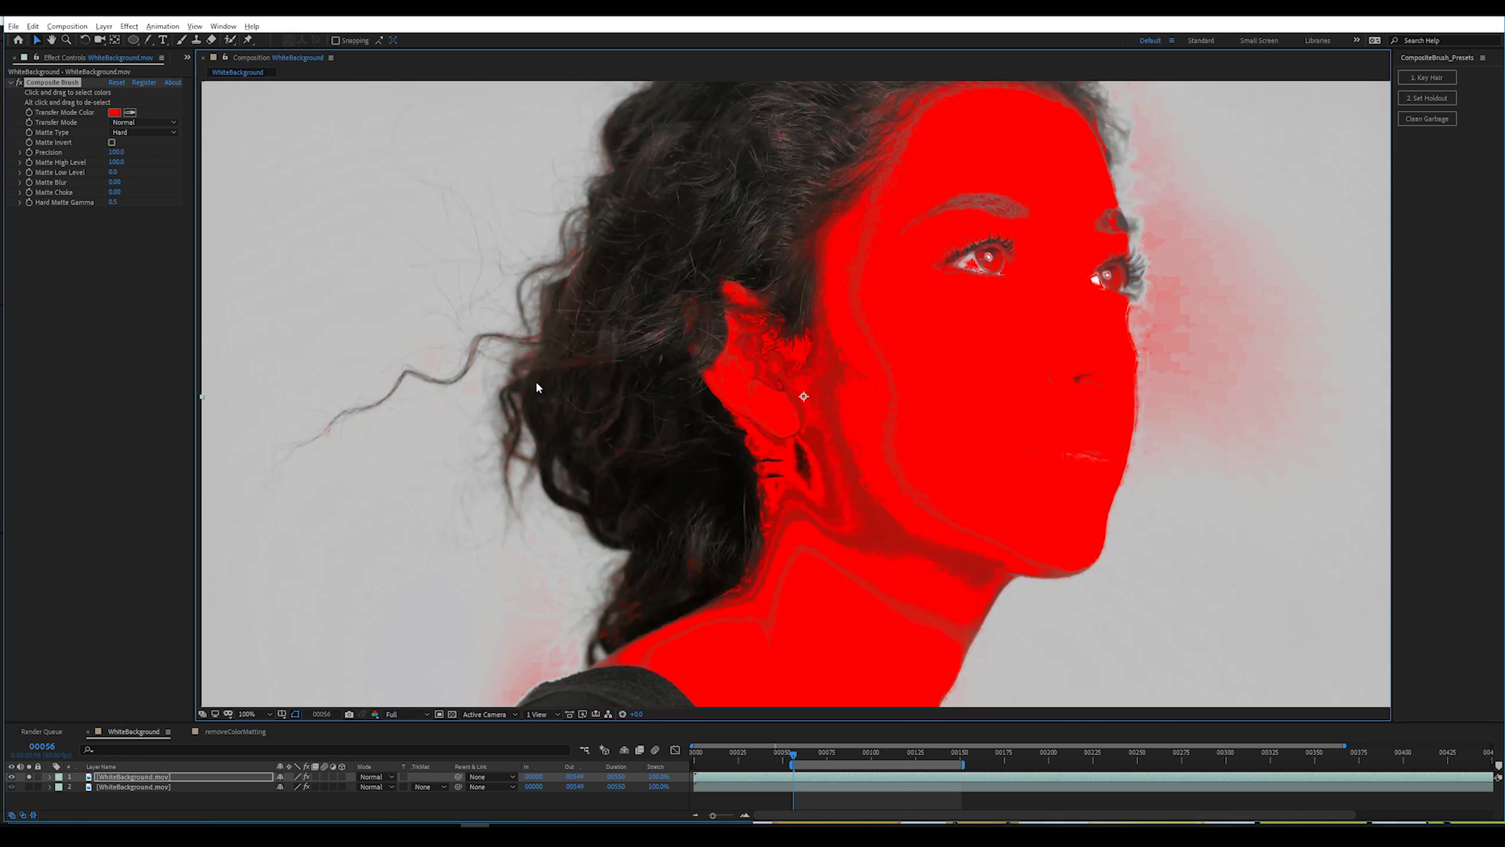
pyautogui.moveTo(594, 392)
pyautogui.mouseDown()
pyautogui.moveTo(726, 378)
pyautogui.moveTo(769, 475)
pyautogui.mouseUp()
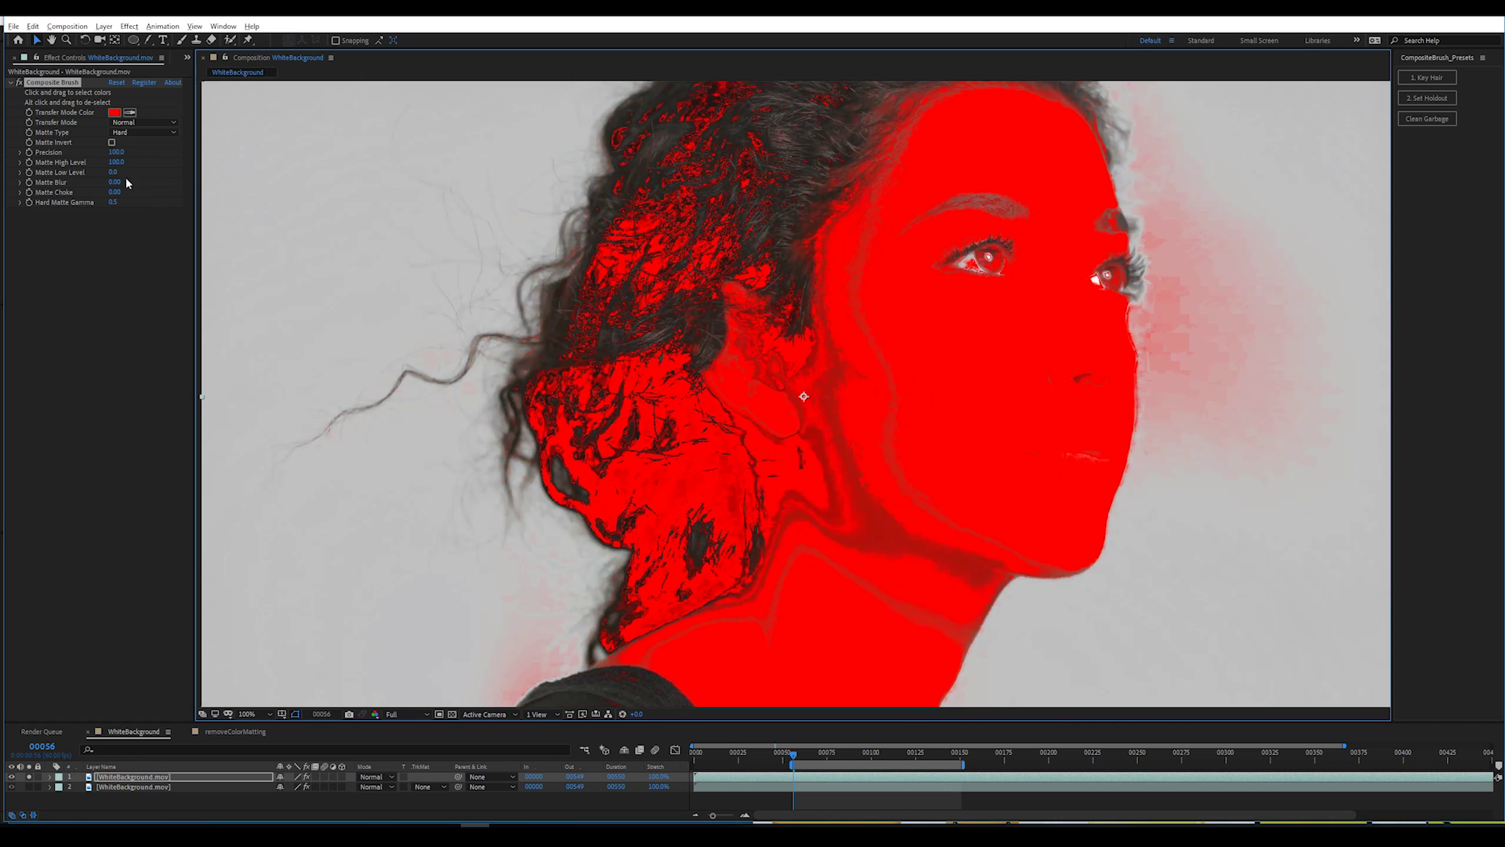
# - Set the duplicate's Composite Brush Precision to 90 and brush over the hair to extend the selection
pyautogui.click(117, 152)
pyautogui.write('9')
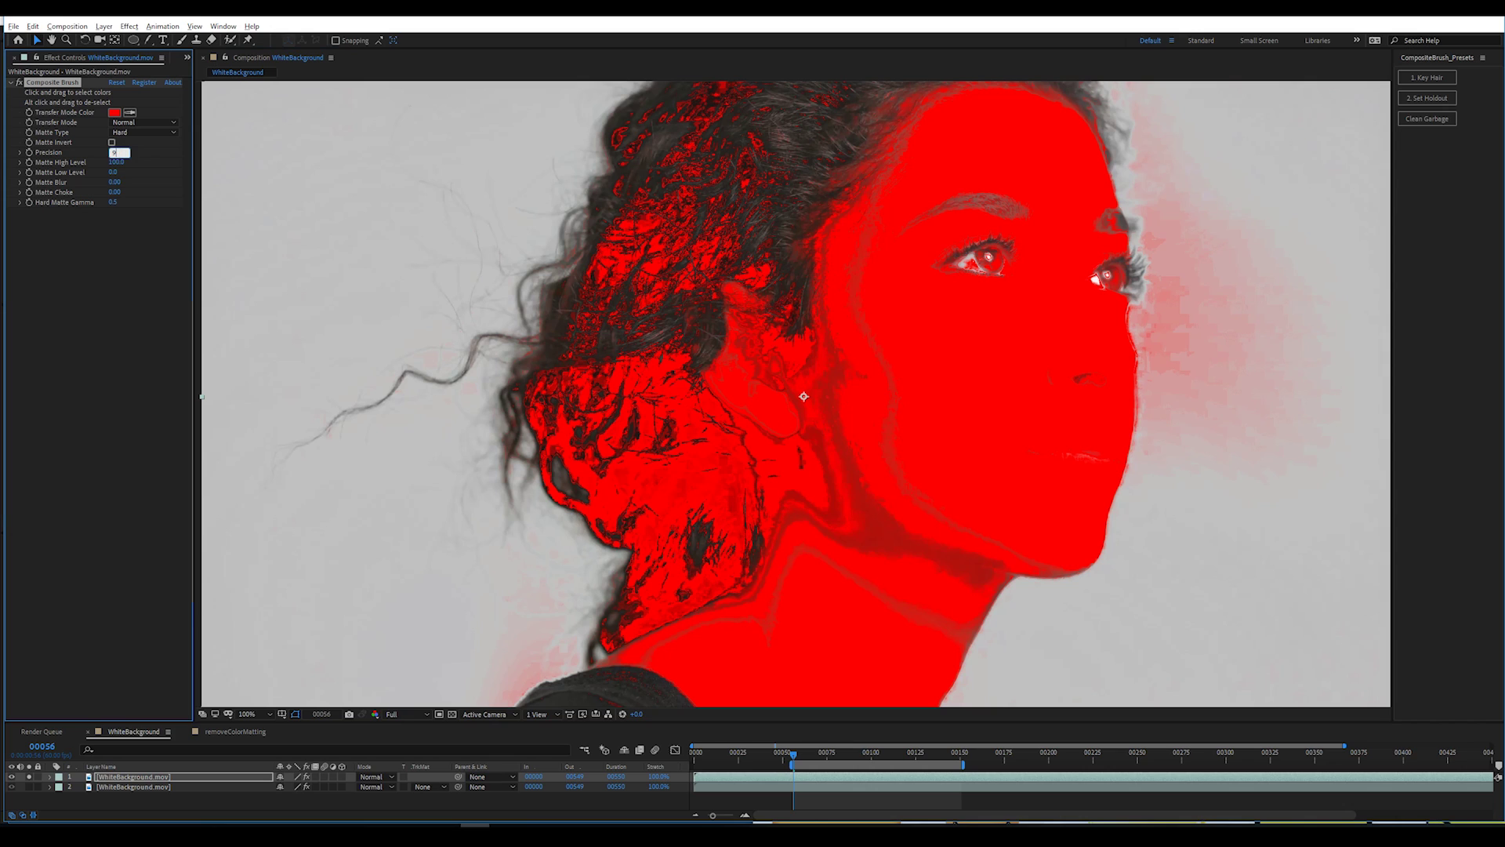
pyautogui.write('0')
pyautogui.press('Return')
pyautogui.moveTo(621, 328); pyautogui.dragTo(652, 337)
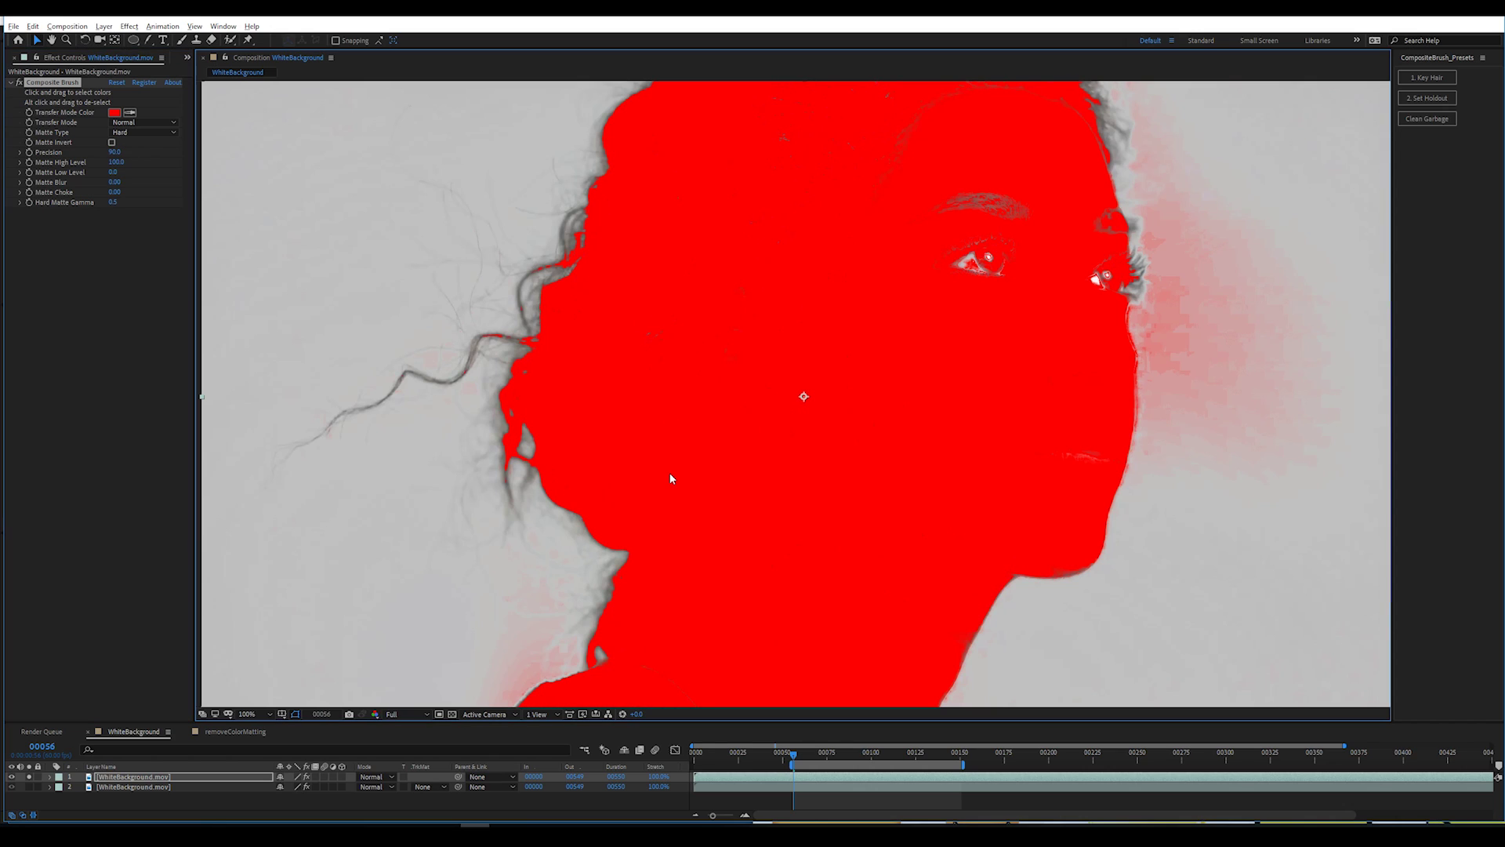
# - Deselect the background colors in front of the face, then delete the duplicate layer
pyautogui.keyDown('alt'); pyautogui.moveTo(1246, 320); pyautogui.dragTo(1140, 361); pyautogui.keyUp('alt')
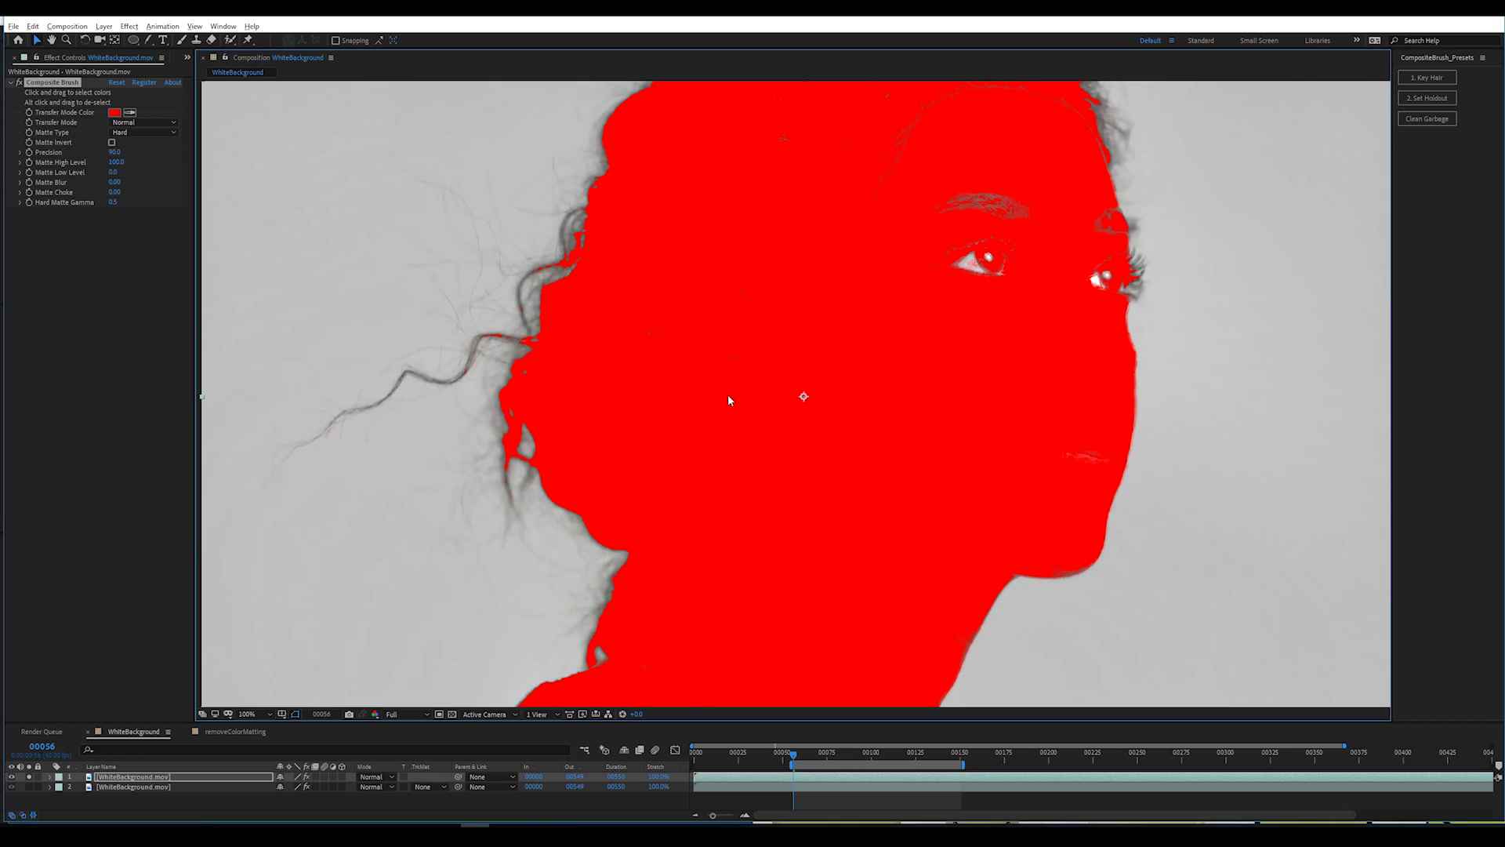
pyautogui.click(150, 777)
pyautogui.press('Delete')
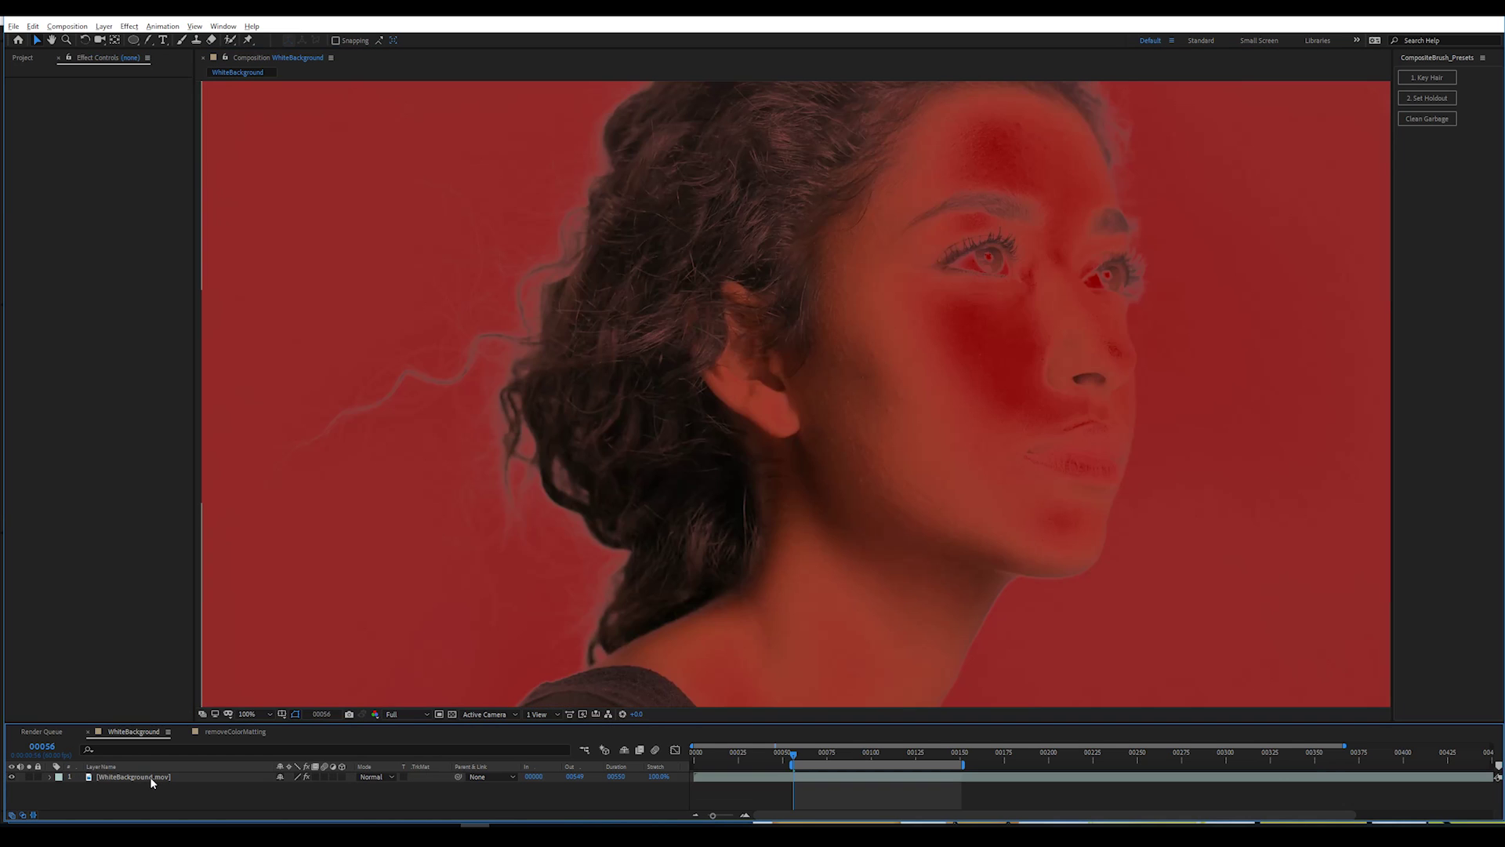
# - Set the footage layer's Matte High Level to 82 while viewing the alpha channel, and return the view to RGB
pyautogui.click(150, 777)
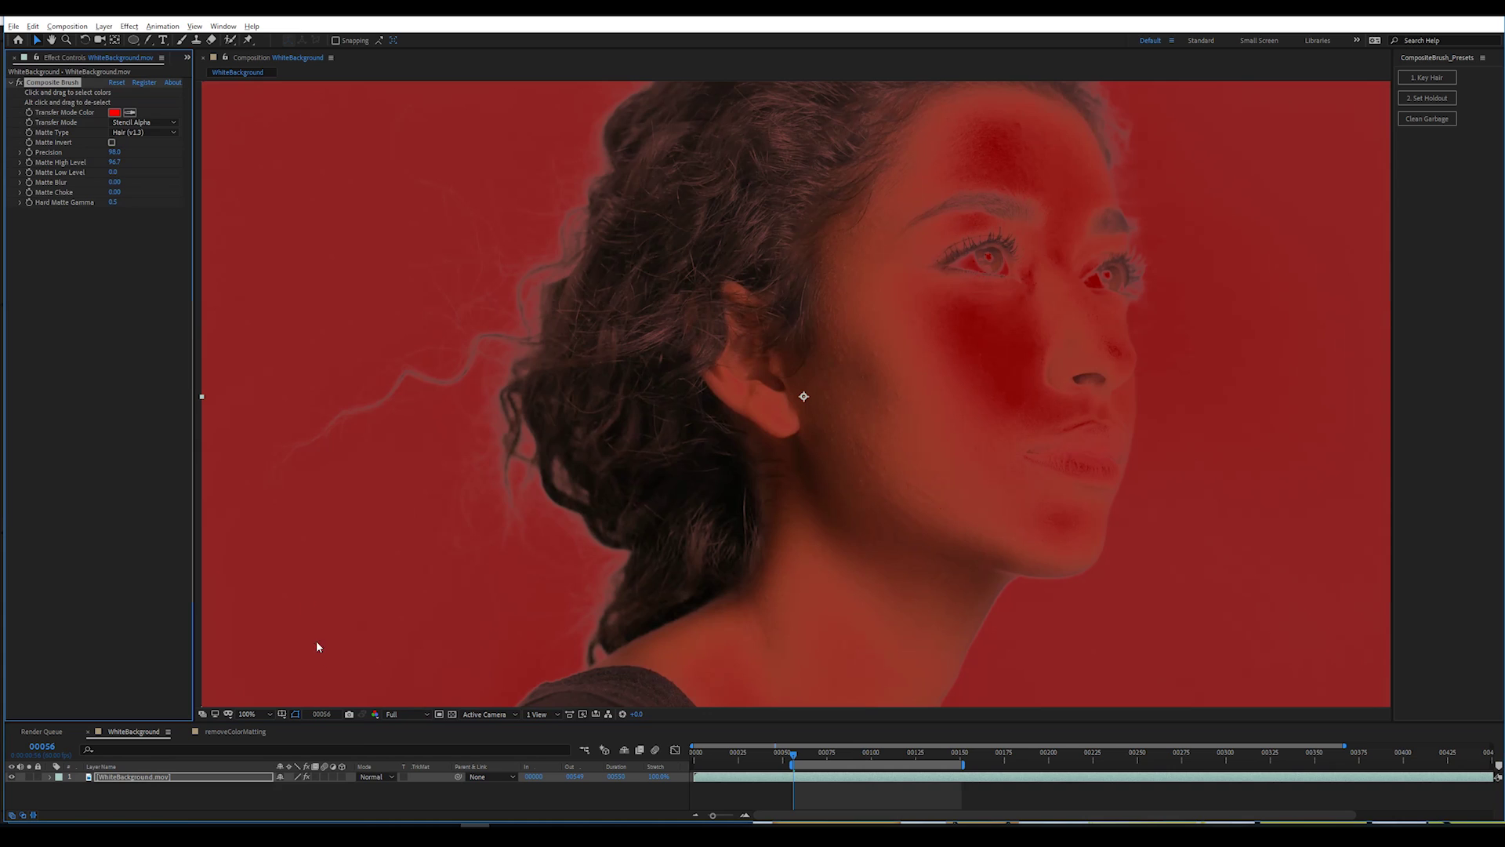
pyautogui.click(376, 714)
pyautogui.click(402, 624)
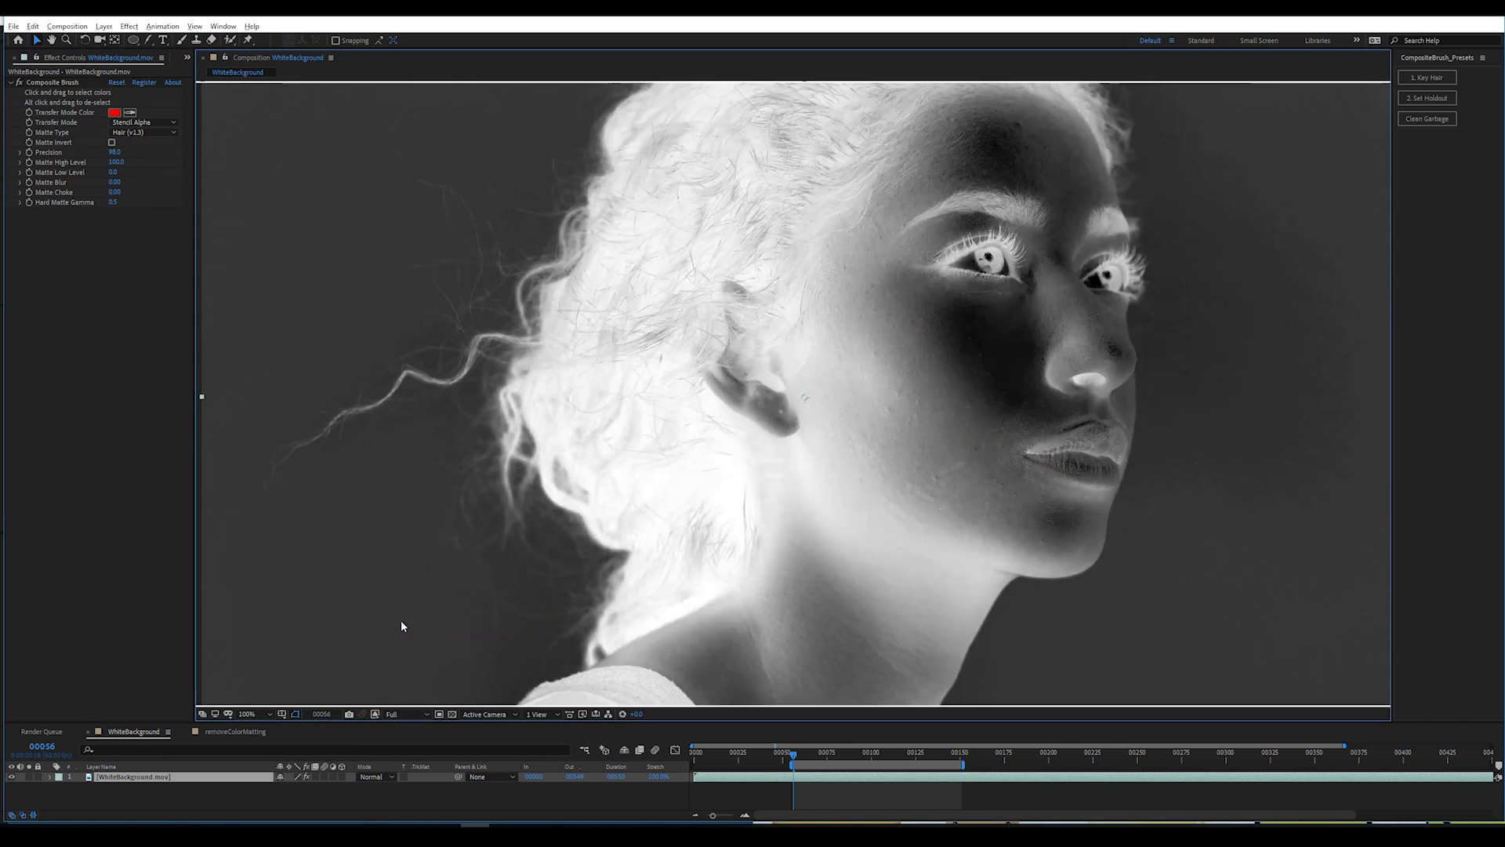
pyautogui.click(128, 208)
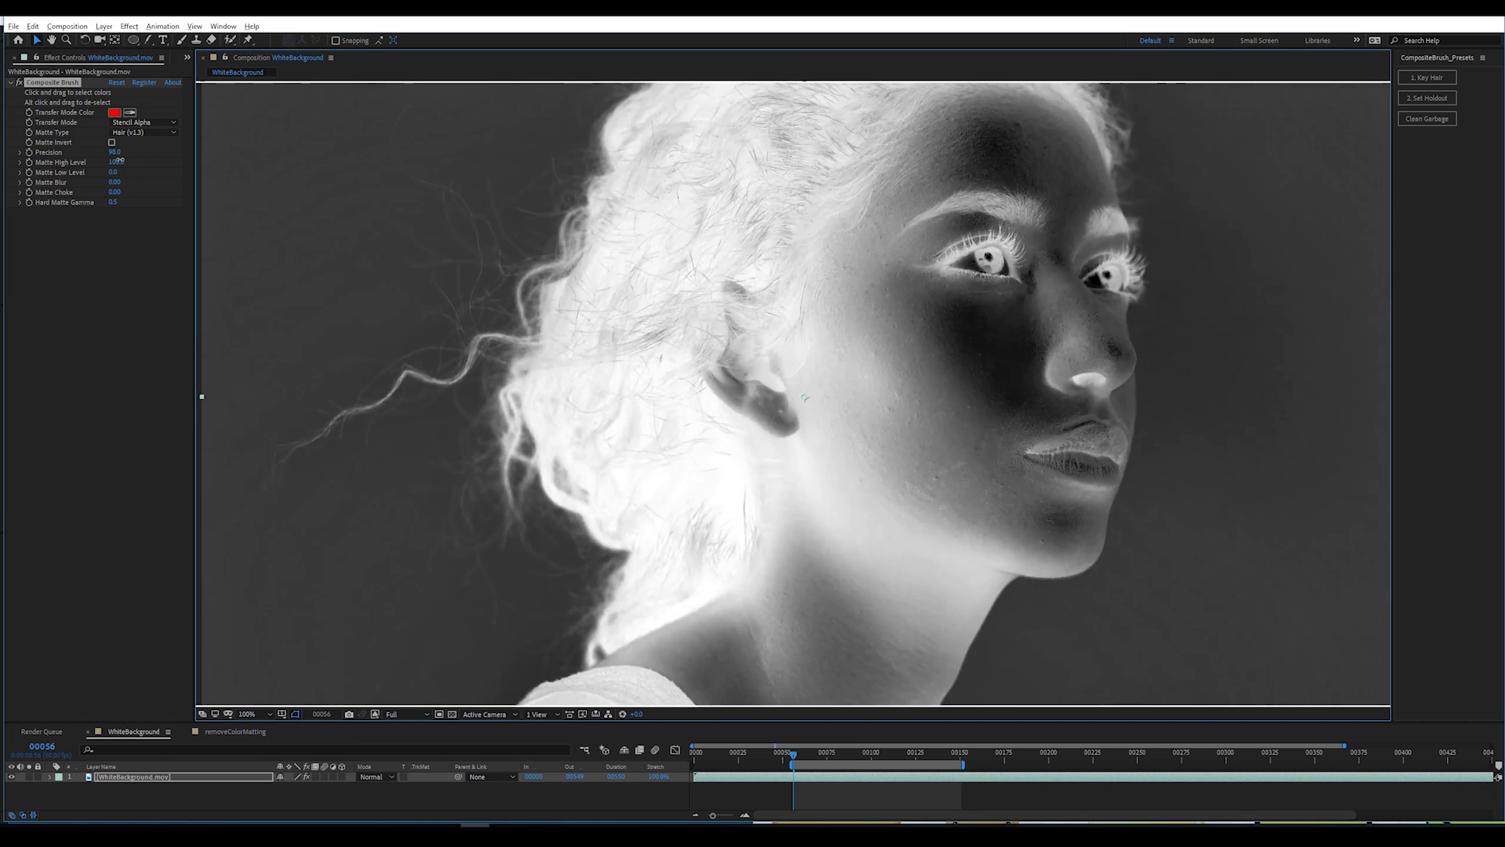
pyautogui.moveTo(116, 160); pyautogui.dragTo(112, 161)
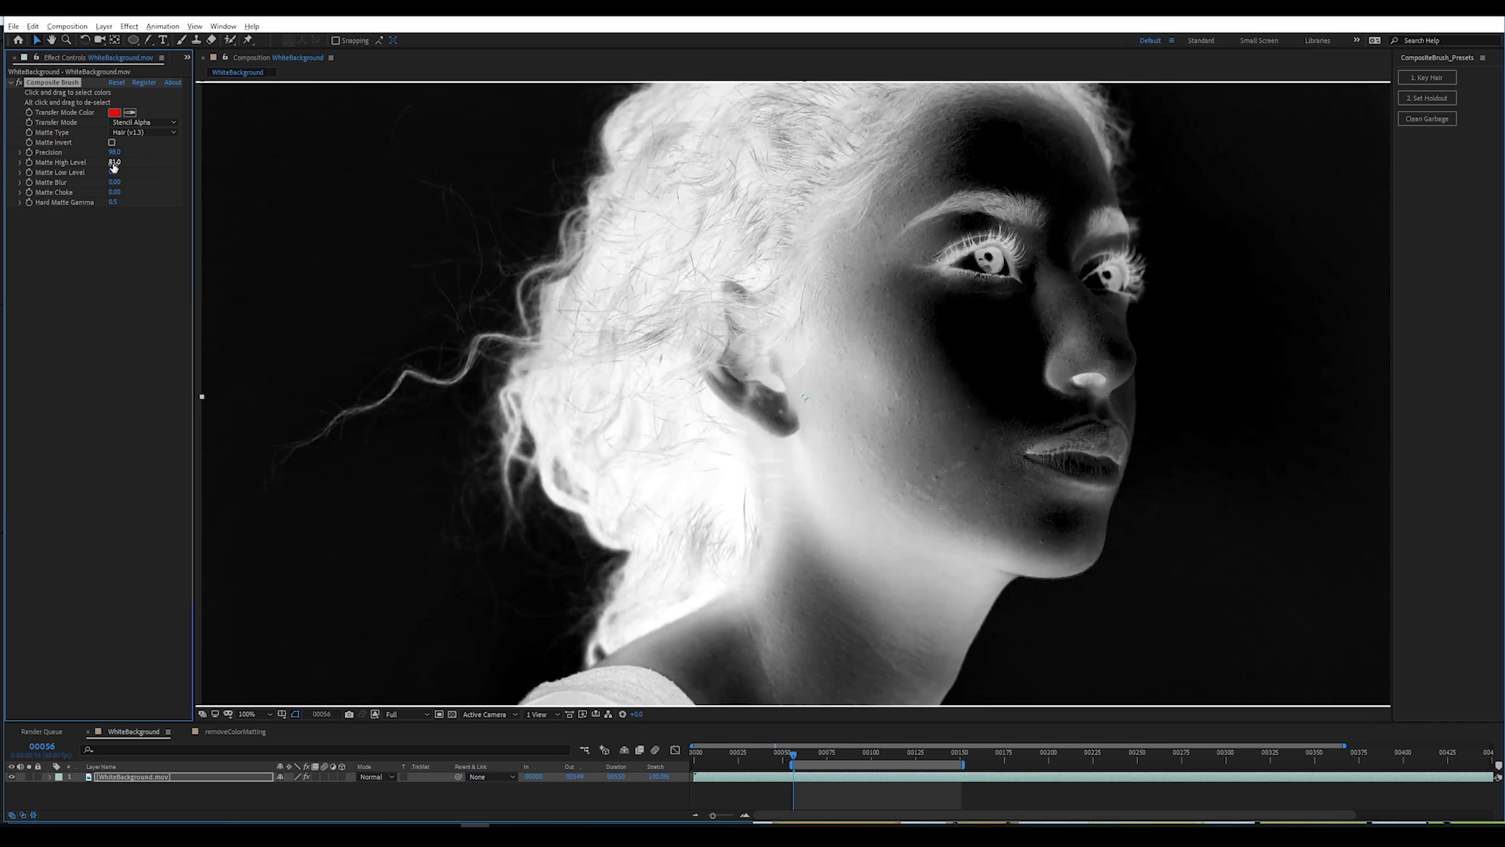
pyautogui.moveTo(114, 163)
pyautogui.mouseDown()
pyautogui.moveTo(72, 171)
pyautogui.moveTo(111, 161)
pyautogui.mouseUp()
pyautogui.click(368, 715)
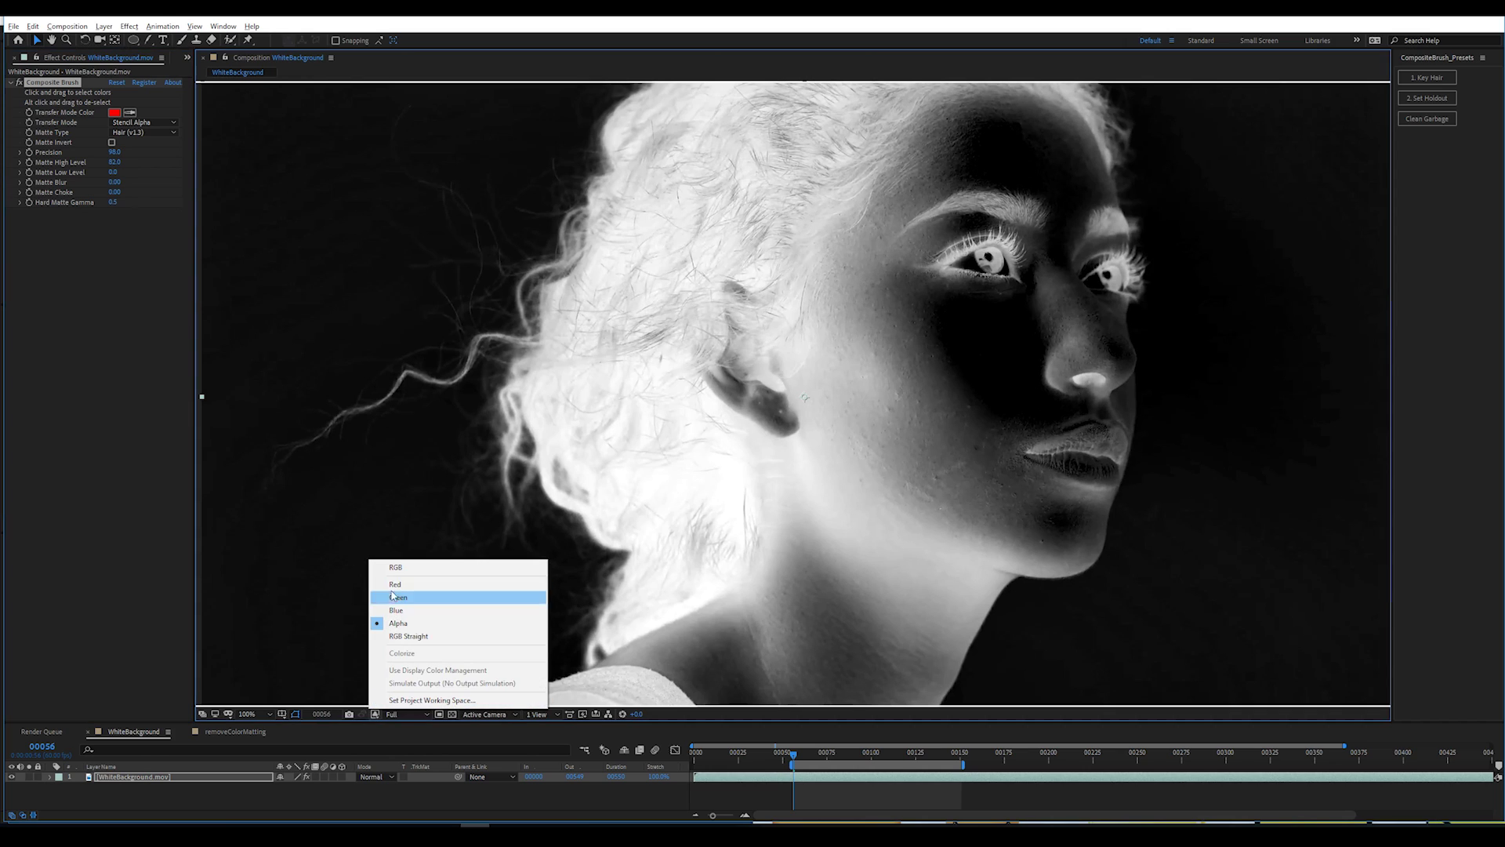
pyautogui.click(411, 569)
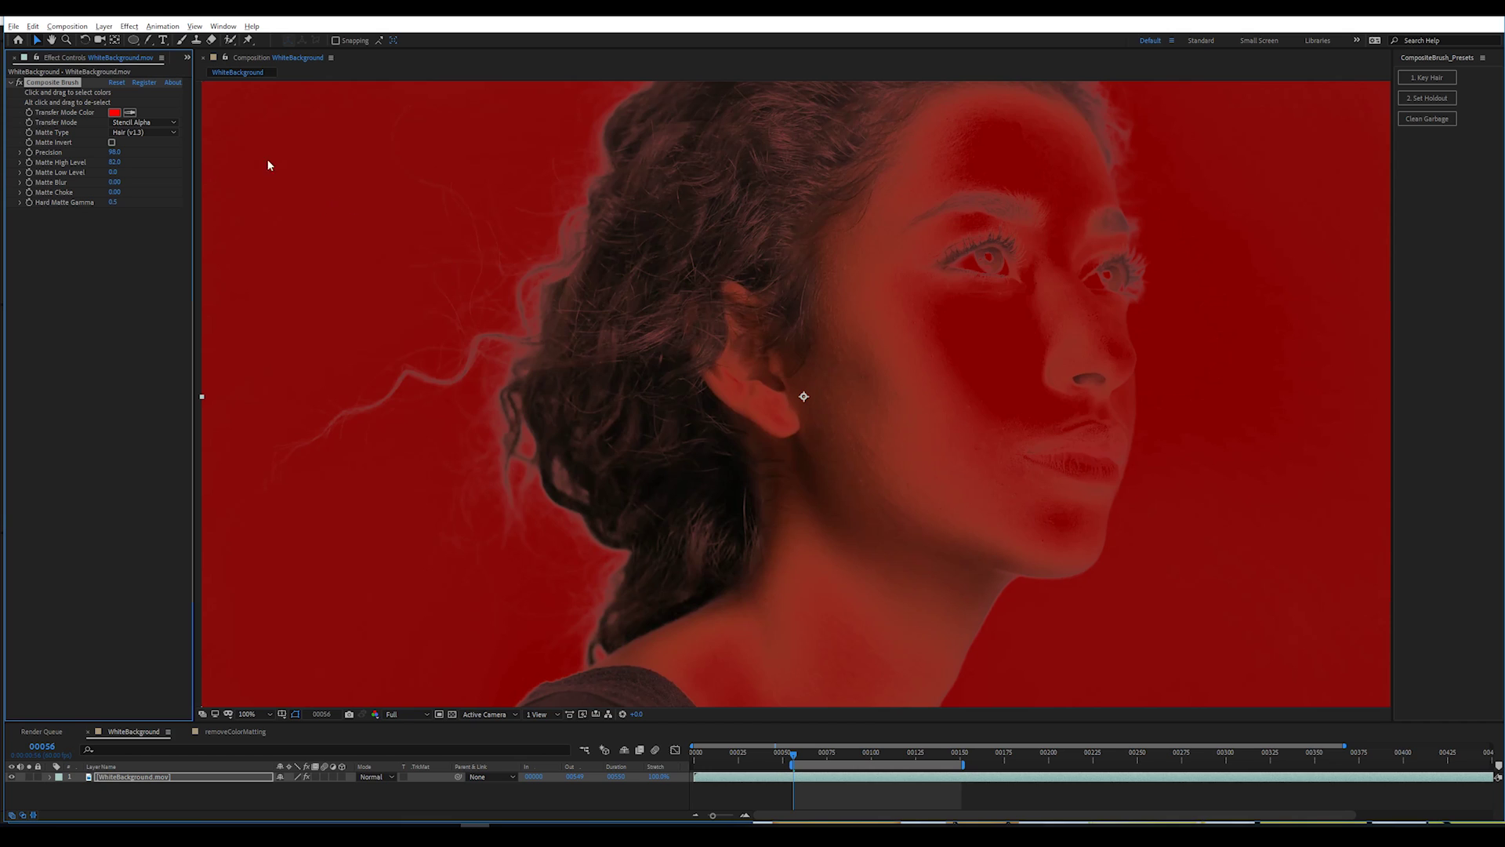
# - Place the beach image as a layer beneath the WhiteBackground footage and hide it
pyautogui.click(186, 57)
pyautogui.click(211, 72)
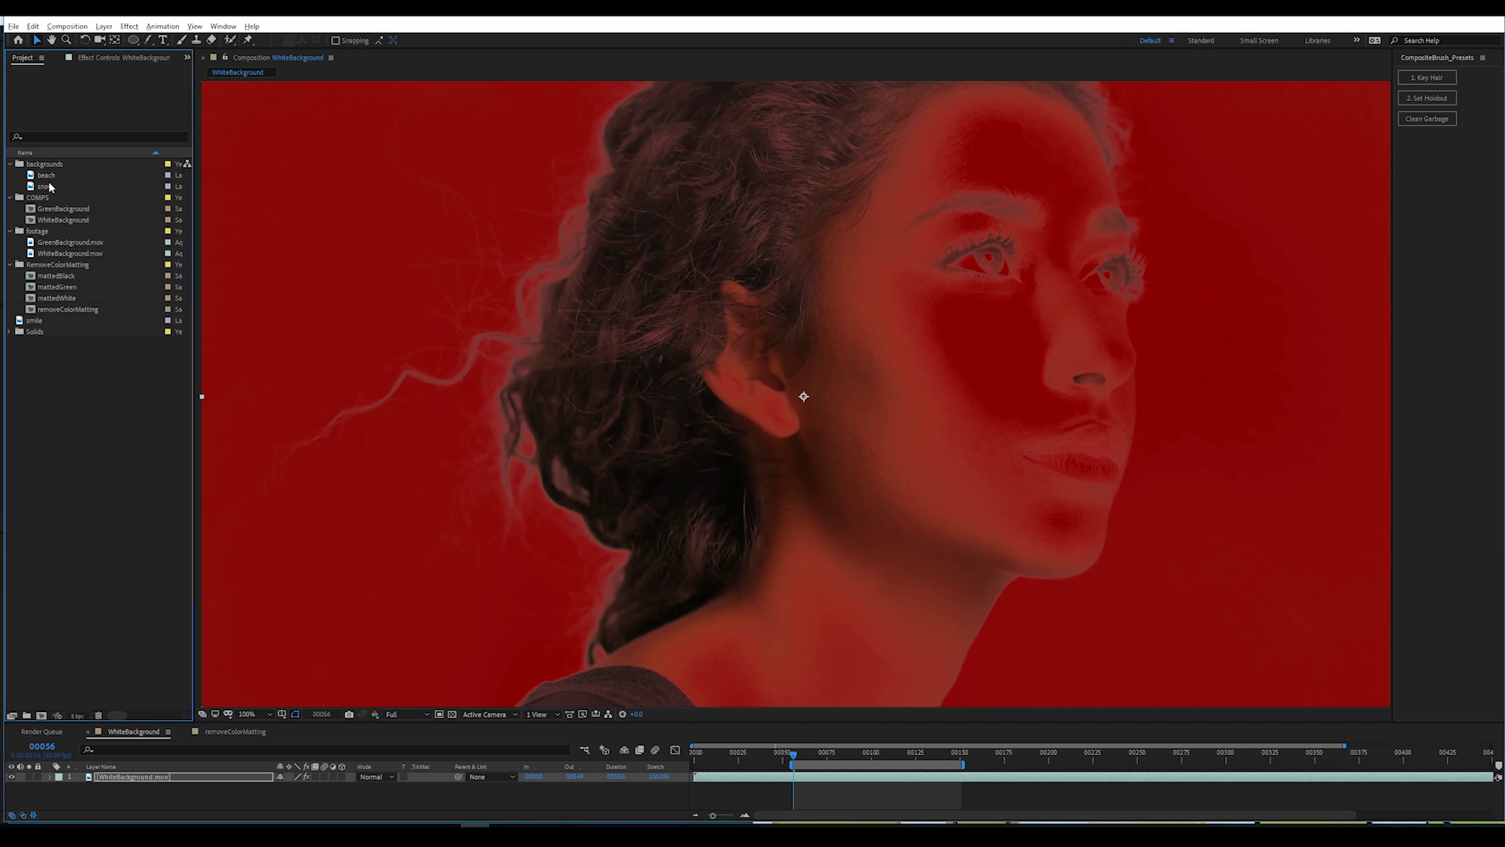
pyautogui.moveTo(54, 178); pyautogui.dragTo(211, 798)
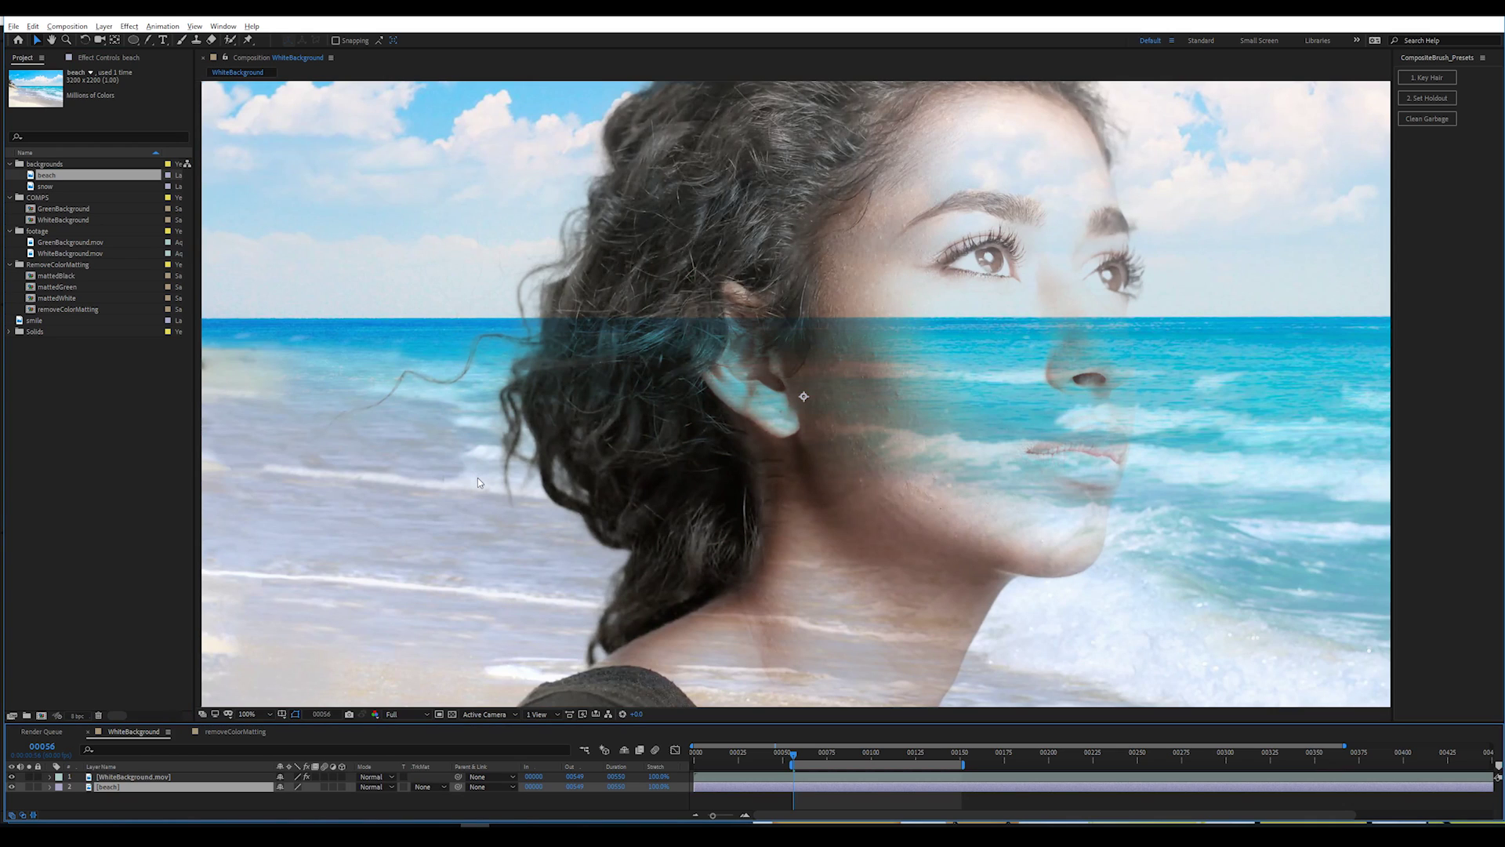
pyautogui.click(11, 786)
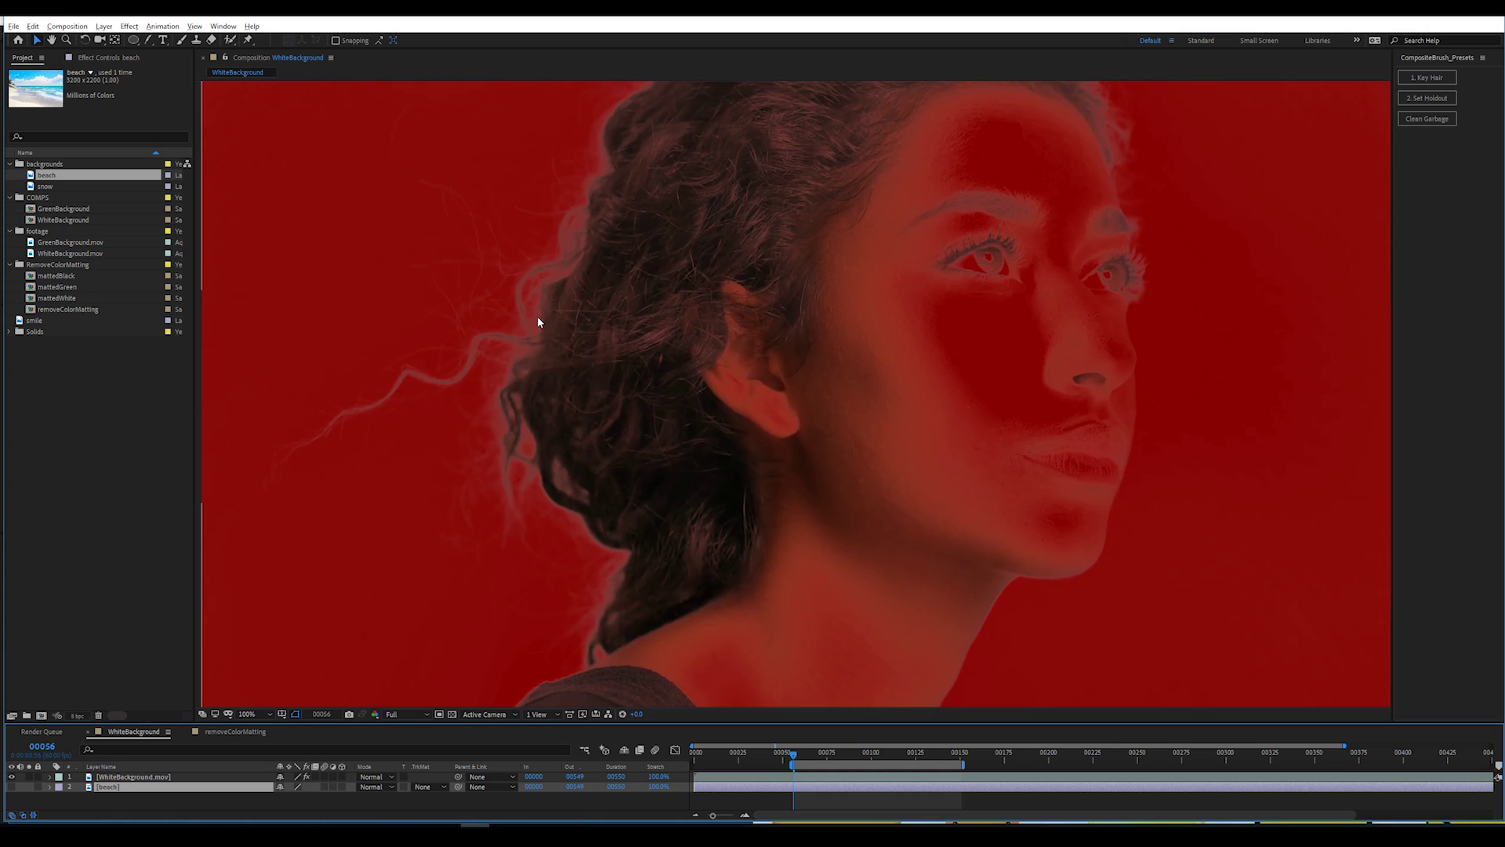
# - Apply the Remove Color Matting effect to the WhiteBackground footage layer
pyautogui.click(185, 776)
pyautogui.click(129, 26)
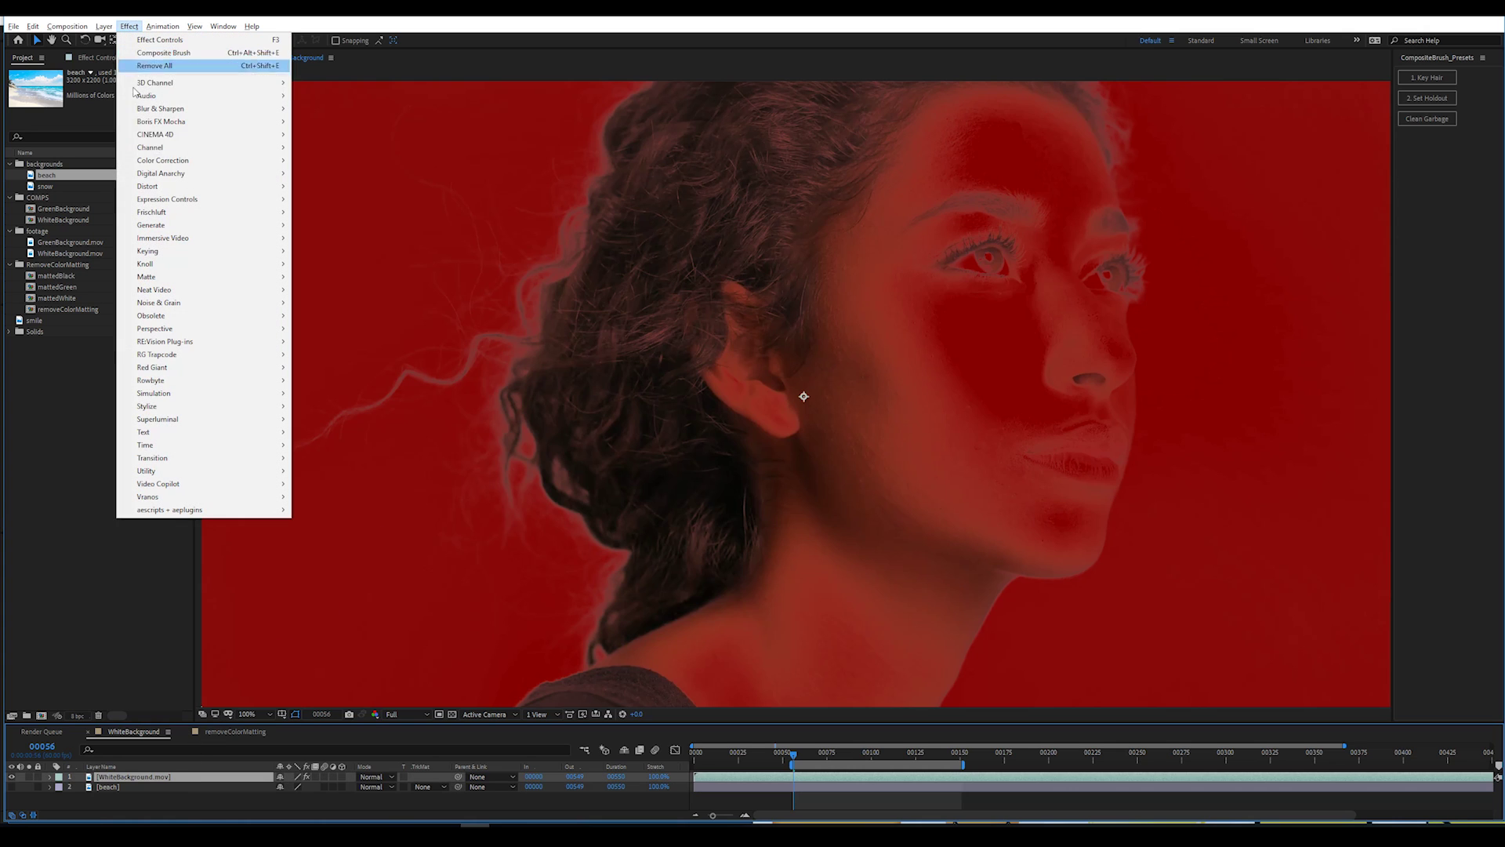
pyautogui.moveTo(266, 147)
pyautogui.click(345, 251)
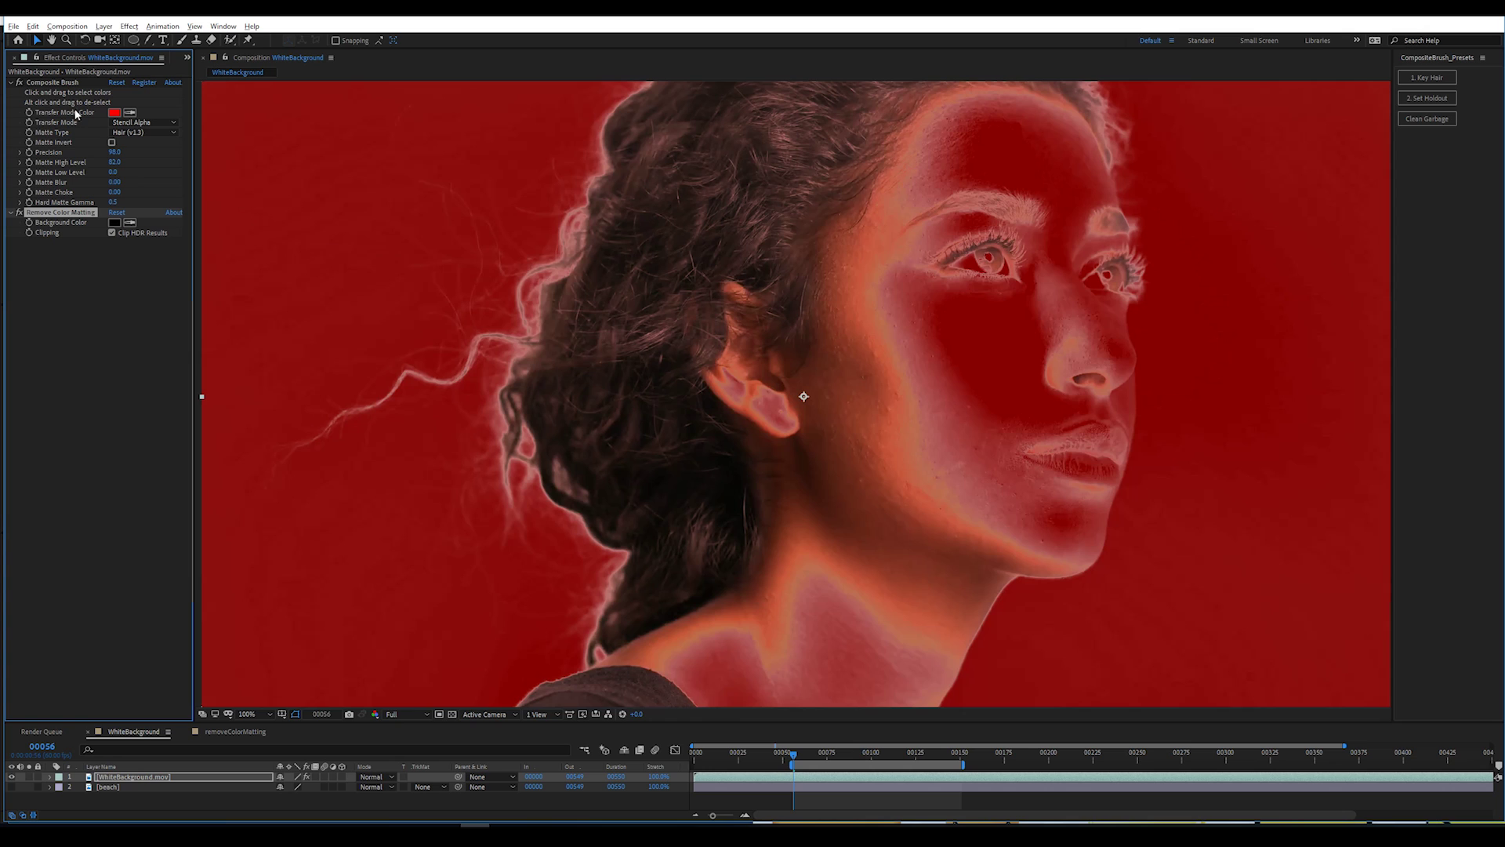
# - Disable both effects and sample the gray backdrop as the Background Color of Remove Color Matting
pyautogui.click(20, 82)
pyautogui.click(18, 212)
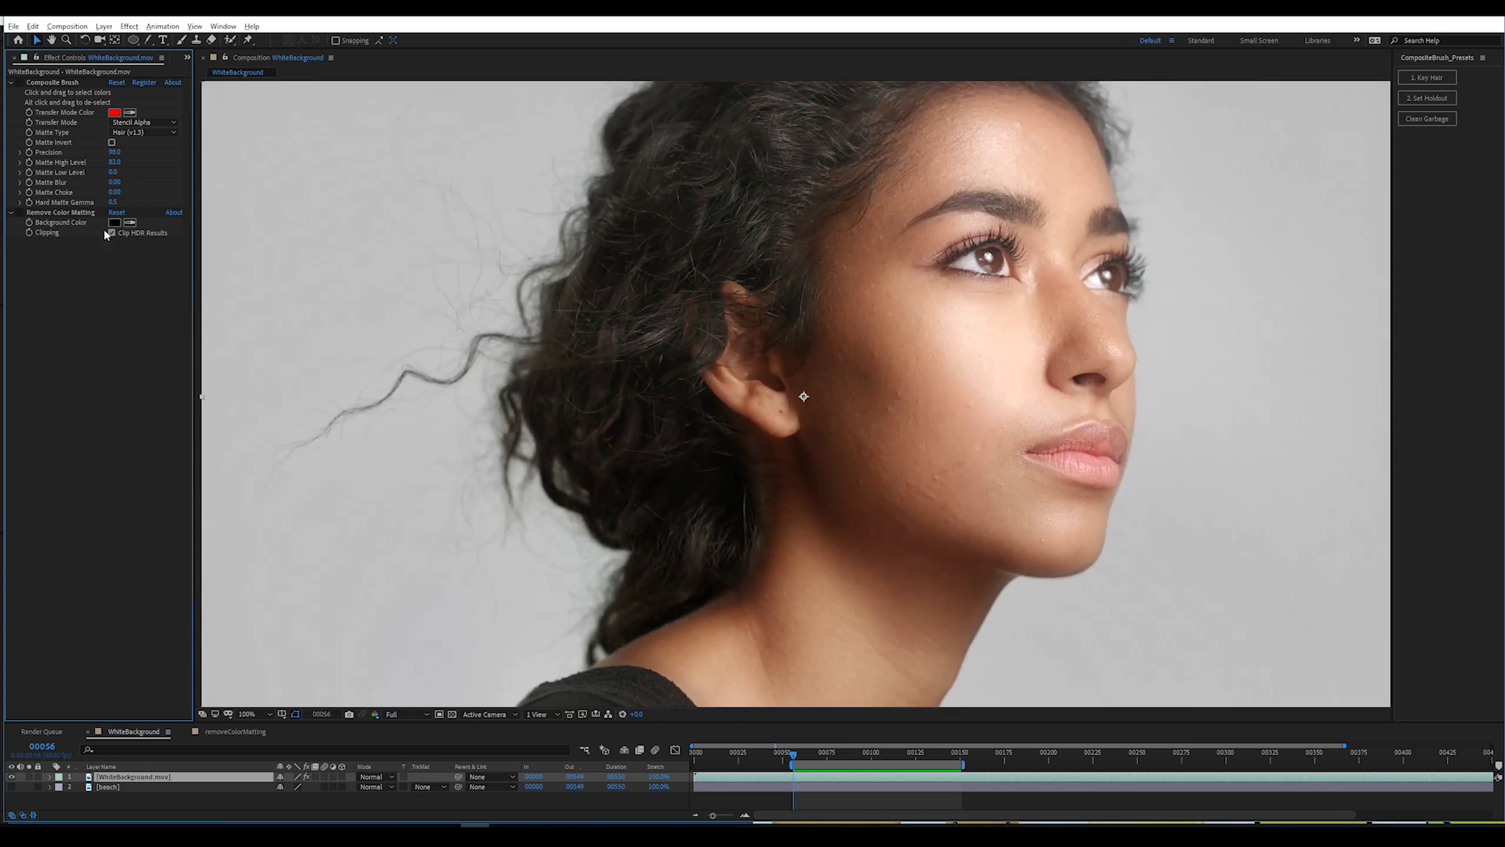
pyautogui.click(130, 222)
pyautogui.click(470, 629)
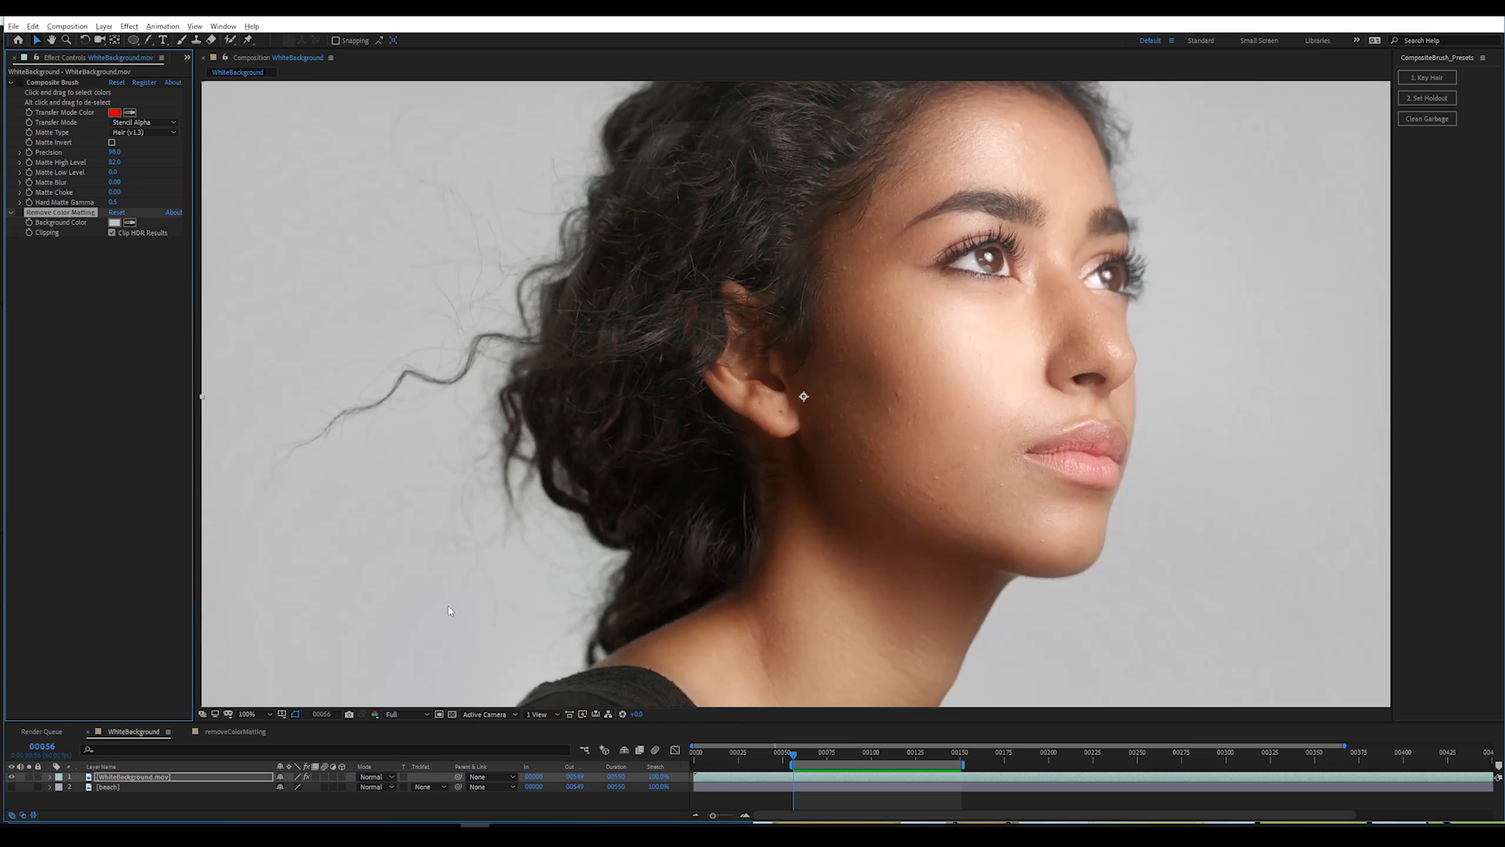
# - Re-enable both effects, compare the hair with Remove Color Matting on and off, leave it on, and disable Composite Brush
pyautogui.click(19, 82)
pyautogui.click(37, 266)
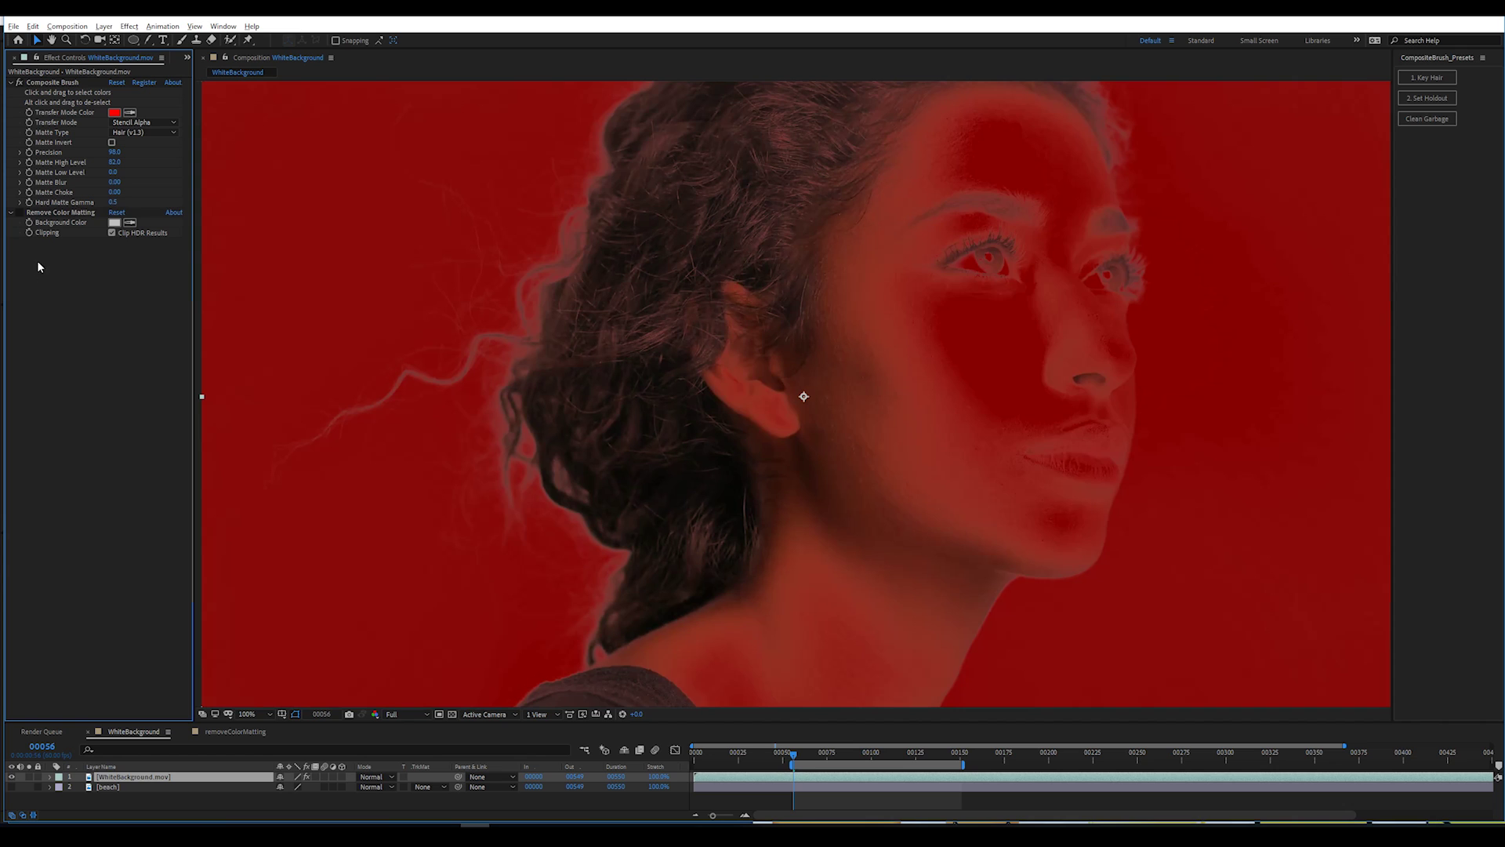
pyautogui.click(19, 212)
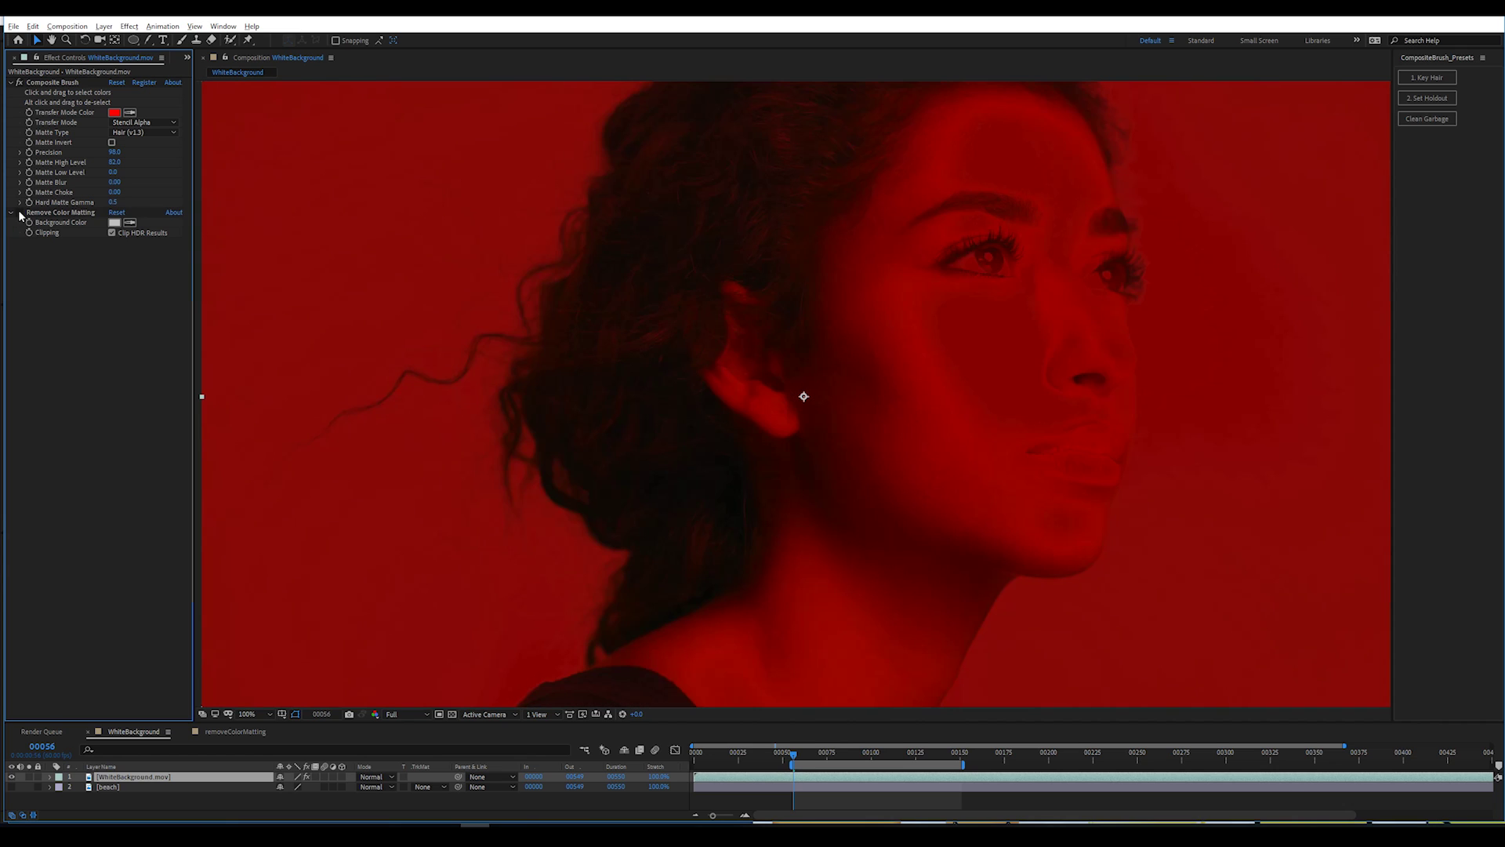
pyautogui.click(19, 212)
pyautogui.click(18, 212)
pyautogui.click(20, 82)
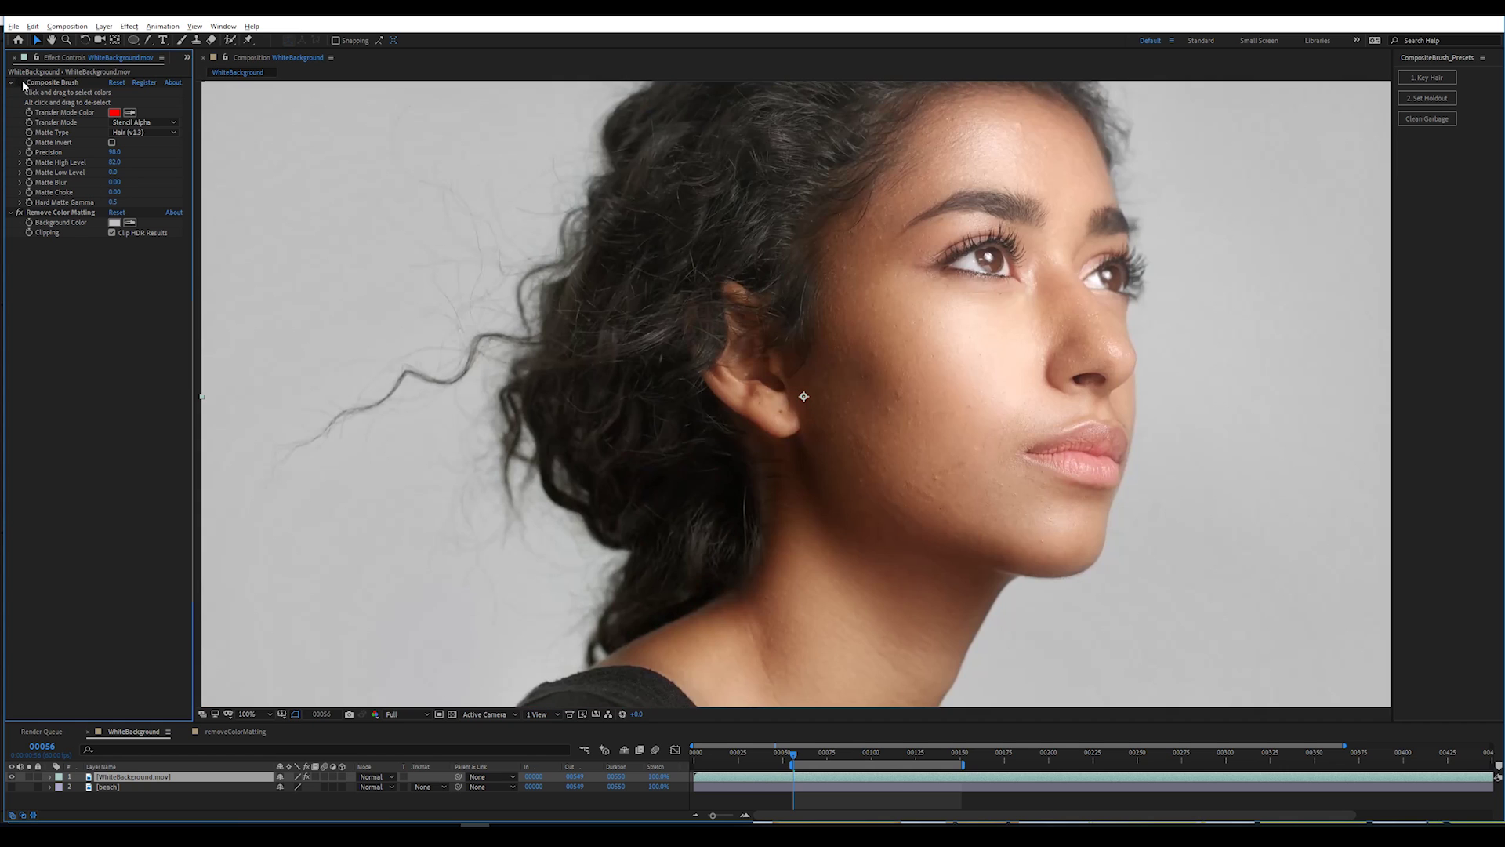
# - Re-enable Composite Brush on the WhiteBackground footage, compare the keyed image with Remove Color Matting off and on, and leave both effects enabled
pyautogui.click(18, 212)
pyautogui.click(19, 82)
pyautogui.click(18, 213)
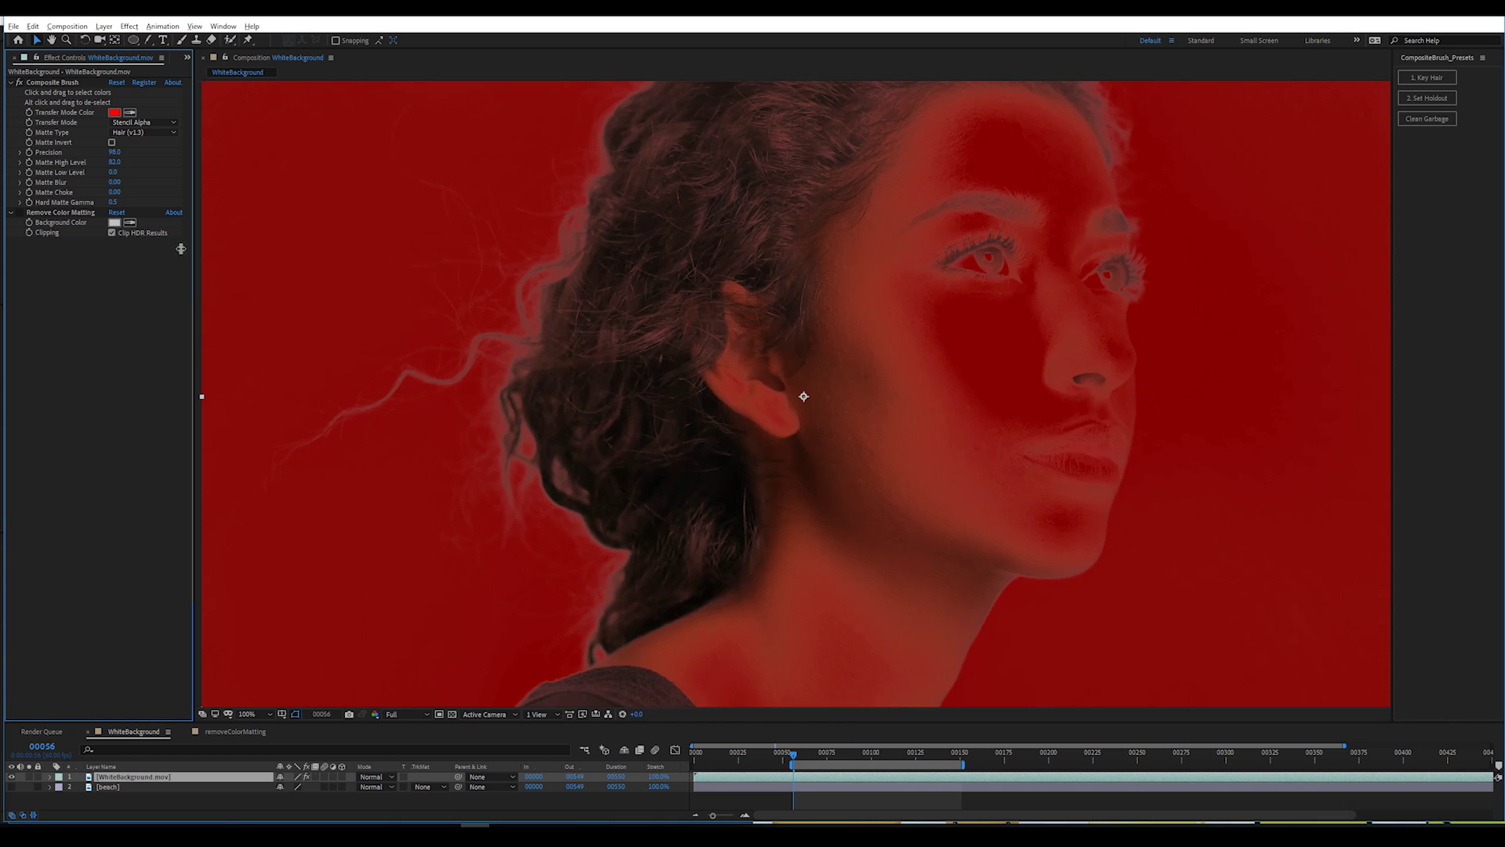
pyautogui.click(19, 212)
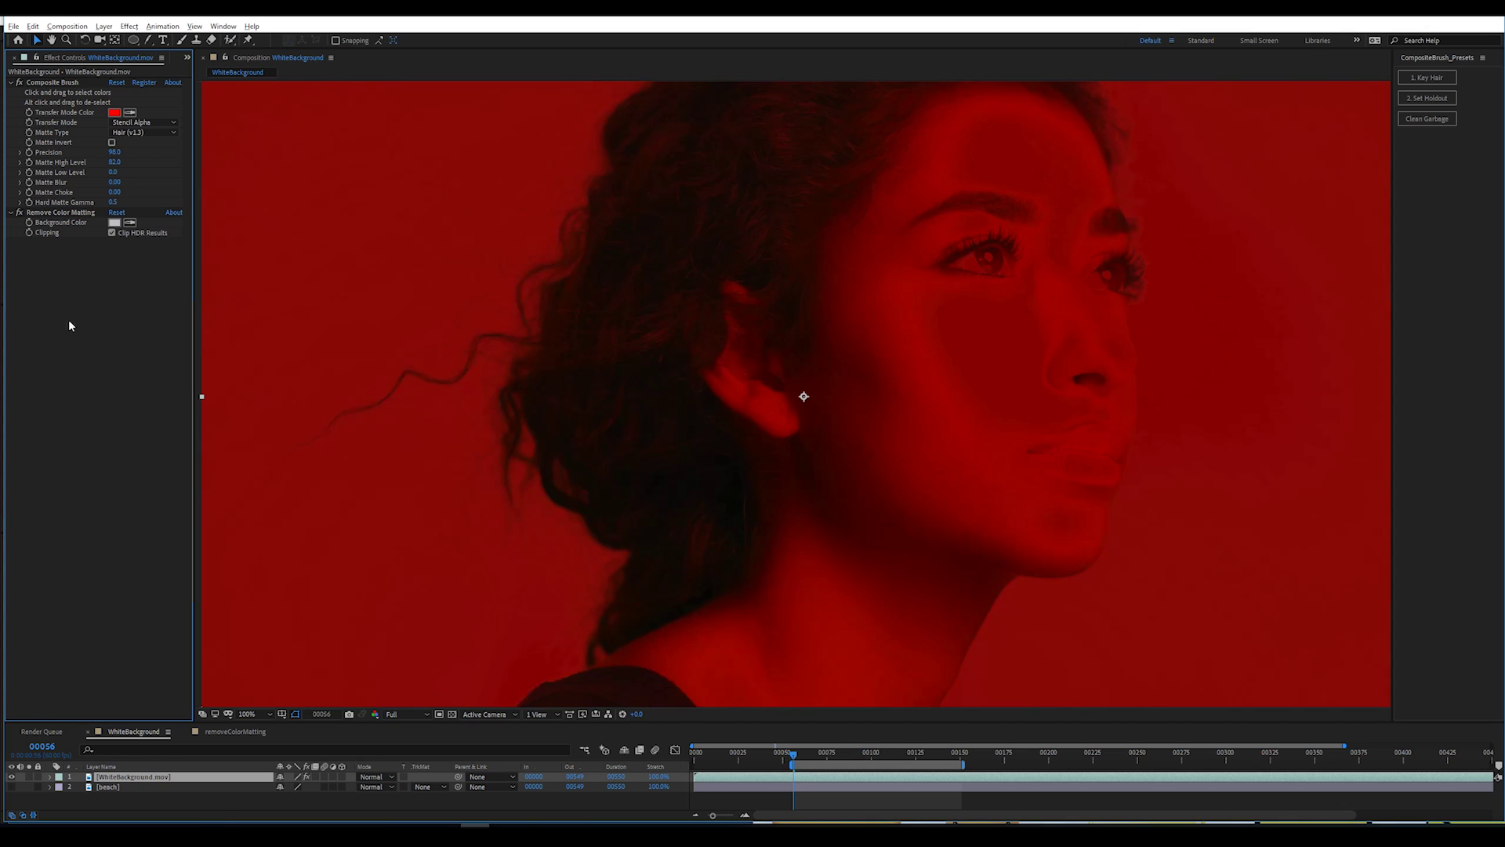
# - Open the removeColorMatting composition, enlarge the timeline area, and inspect the mattedBlack precomp while toggling its transparency grid
pyautogui.click(238, 732)
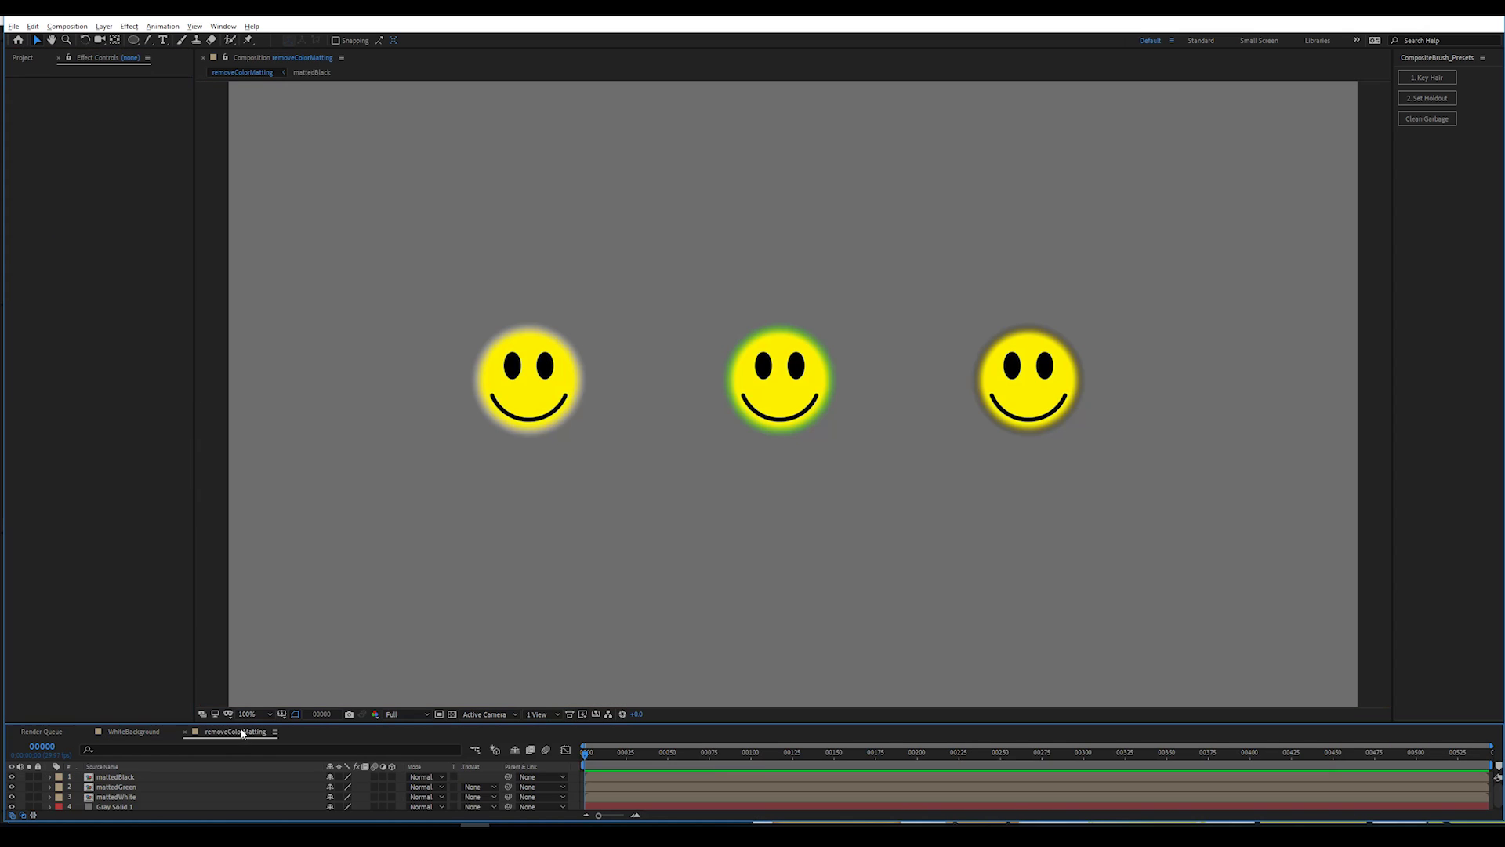
pyautogui.moveTo(577, 721); pyautogui.dragTo(572, 595)
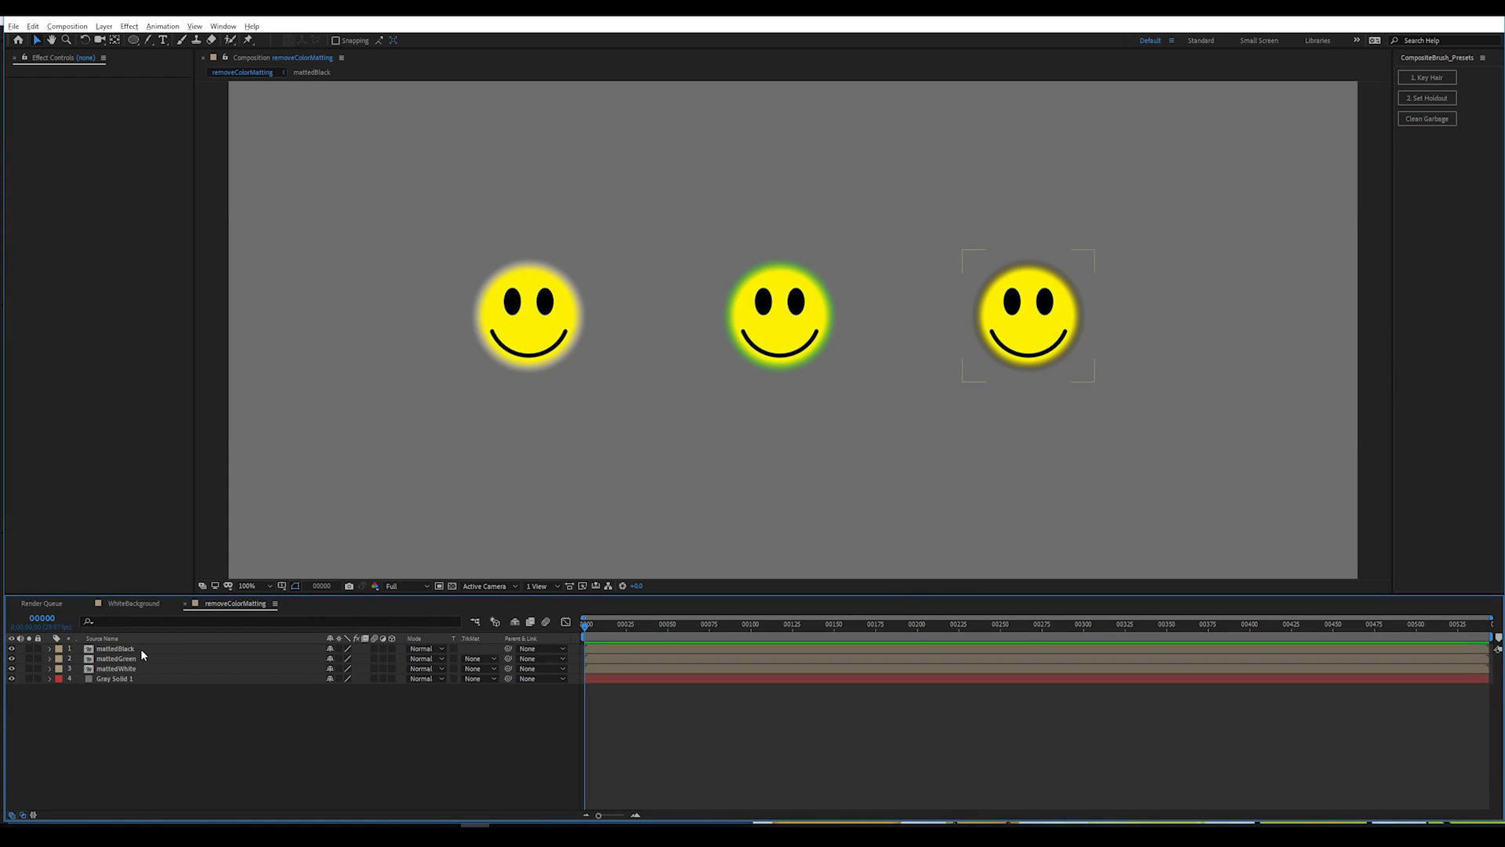
pyautogui.doubleClick(142, 650)
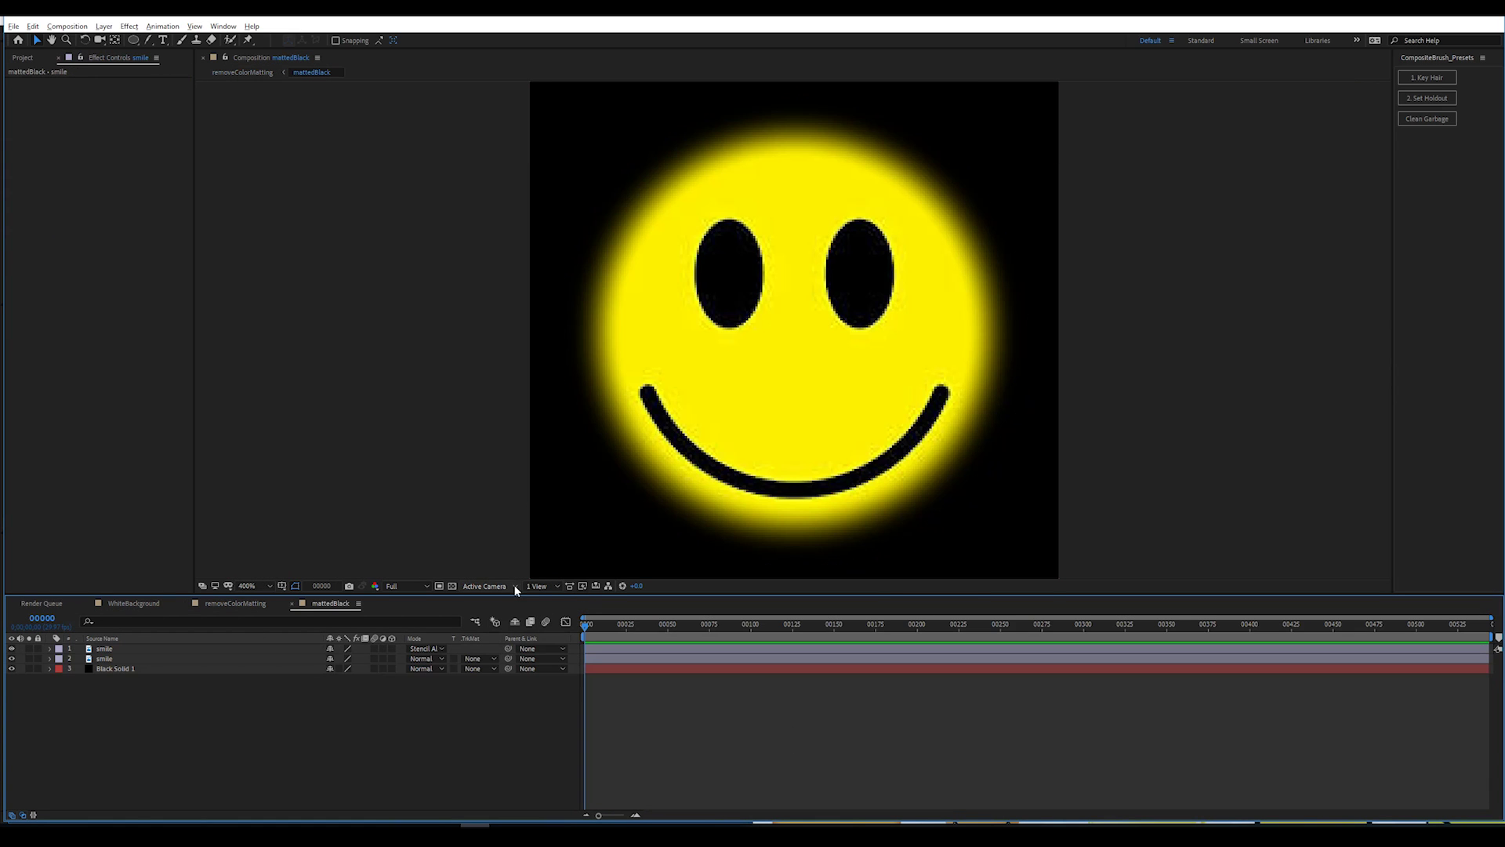
pyautogui.click(453, 587)
pyautogui.click(453, 587)
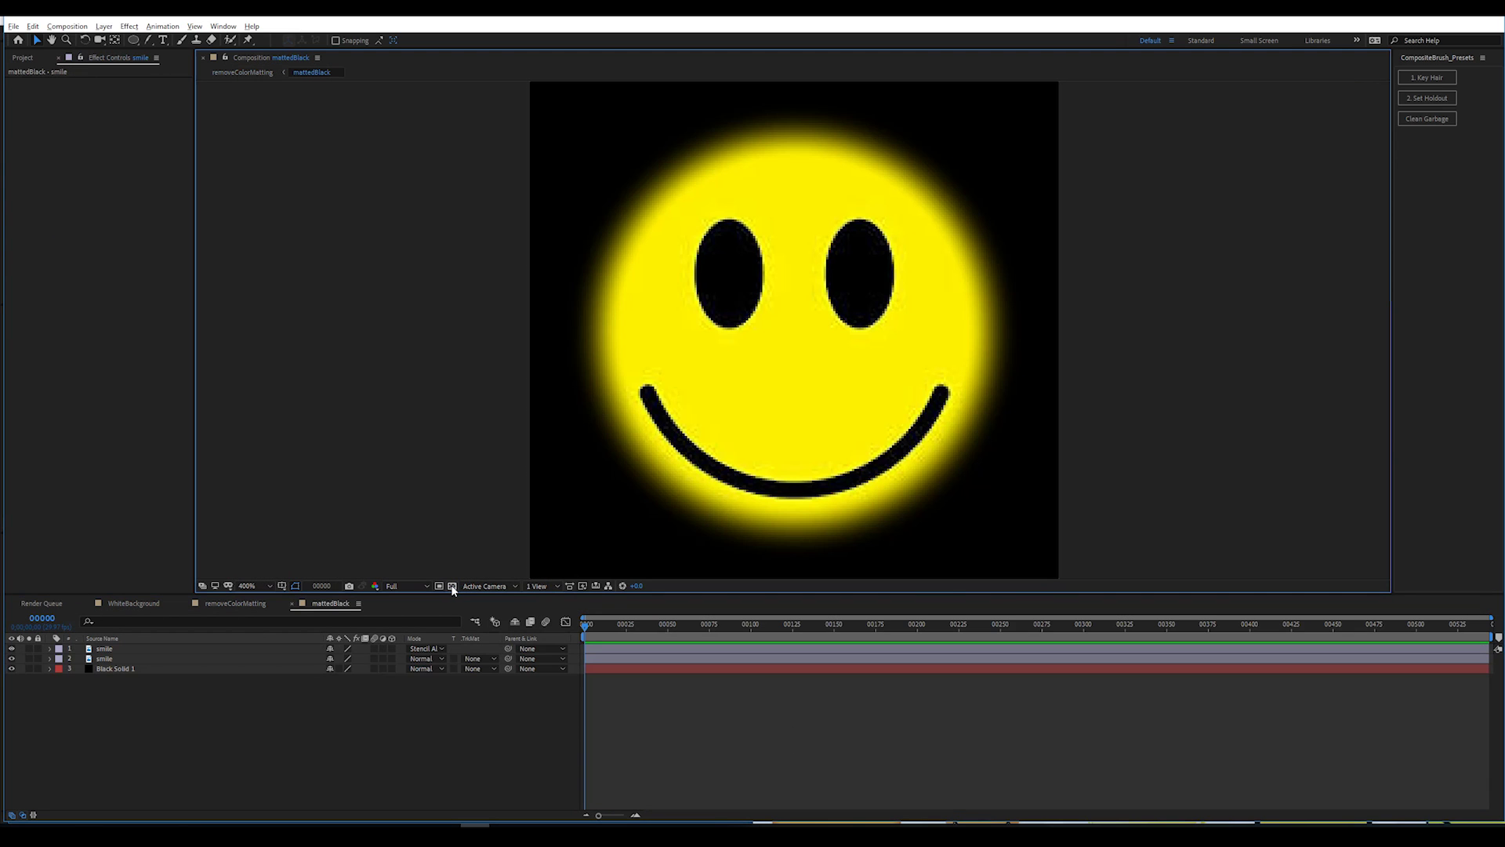
# - Open the mattedGreen precomp over a transparency grid and briefly hide its top smile stencil layer to examine the green background
pyautogui.click(255, 605)
pyautogui.click(130, 660)
pyautogui.doubleClick(129, 665)
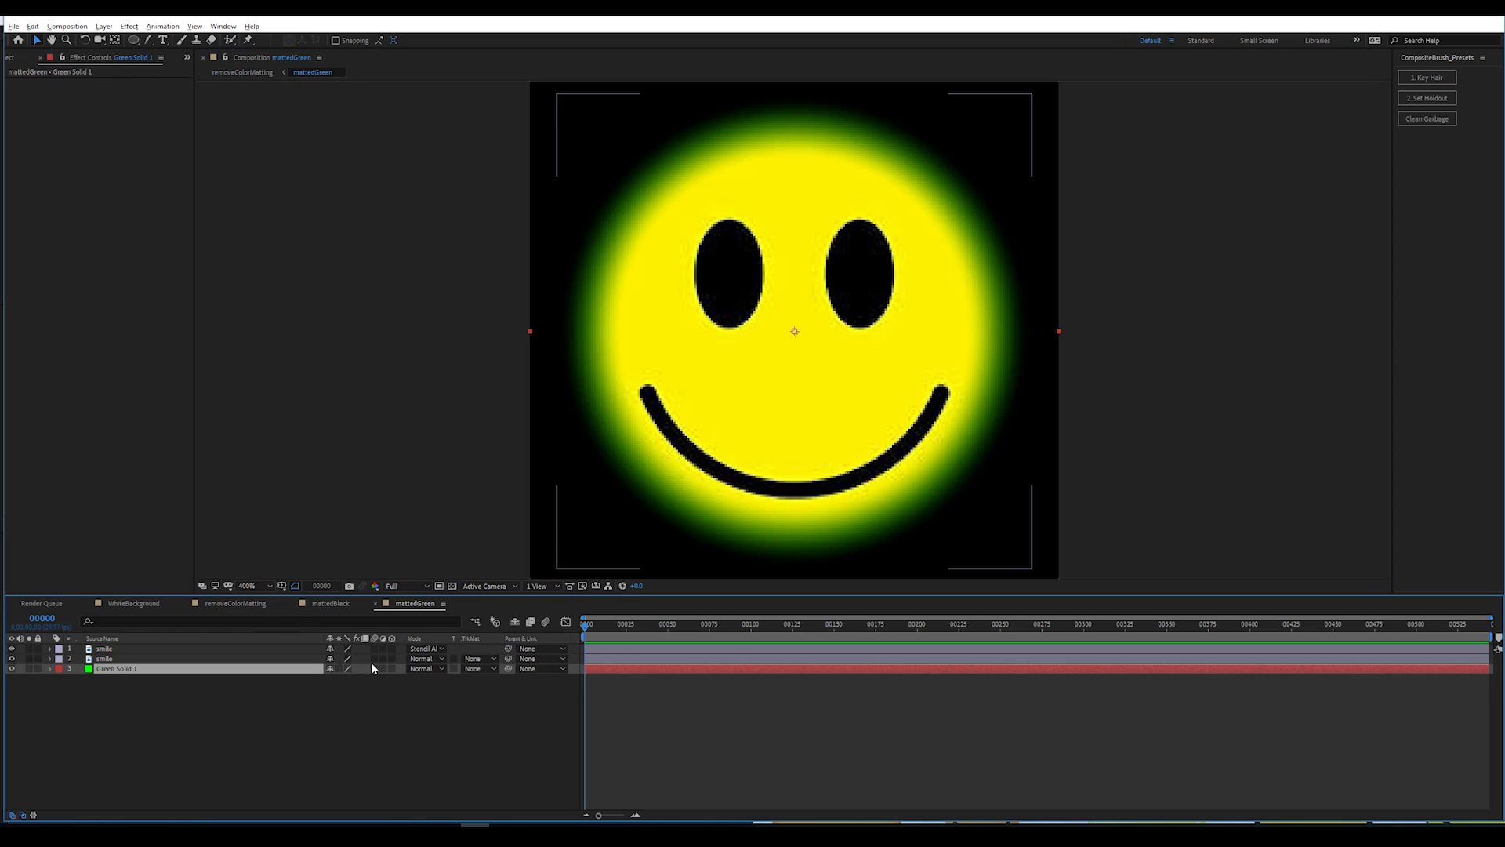
pyautogui.click(452, 587)
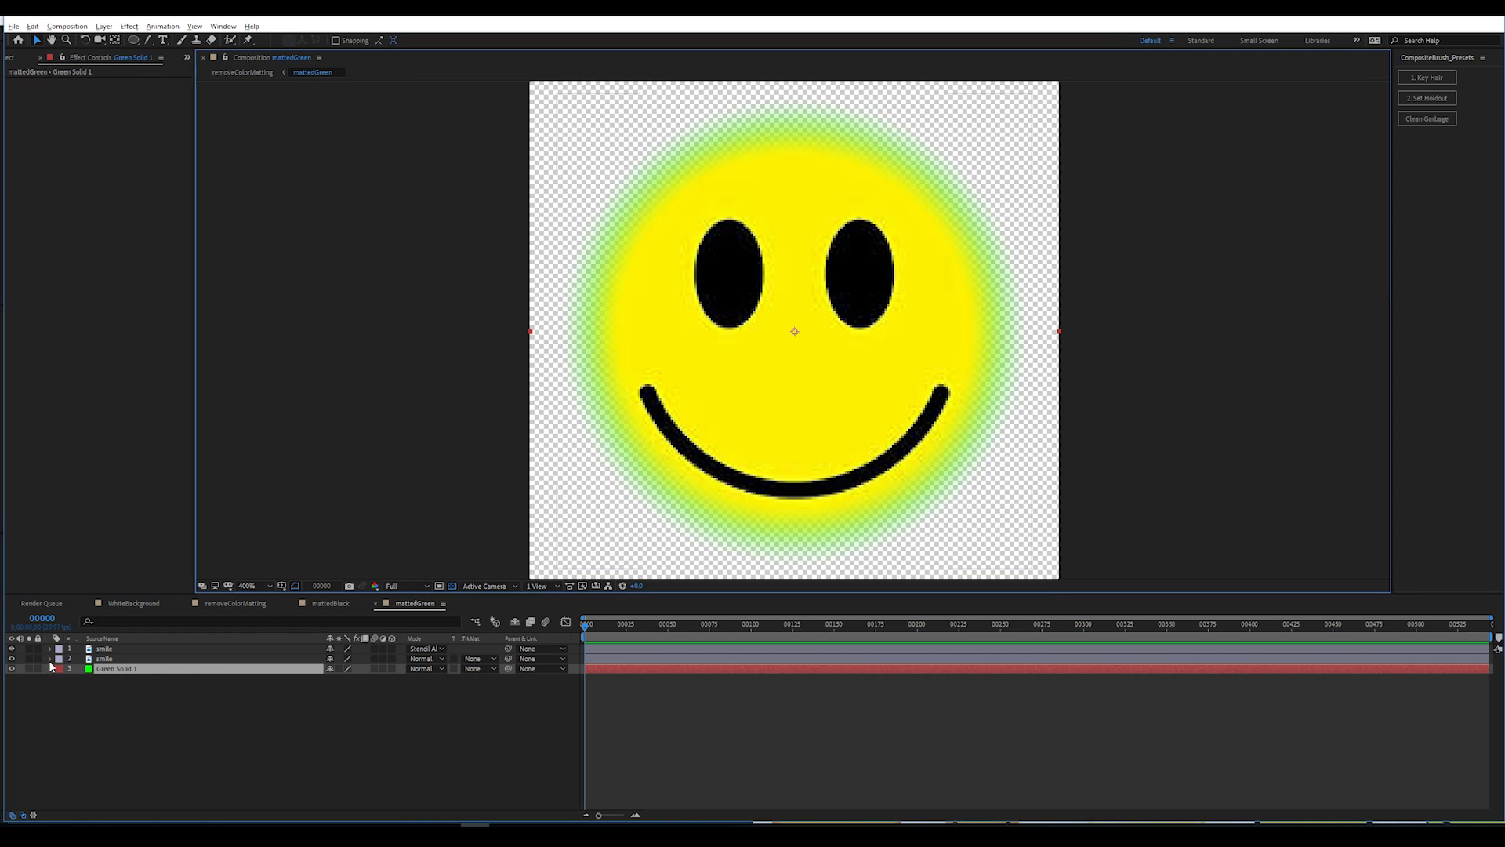
pyautogui.click(12, 648)
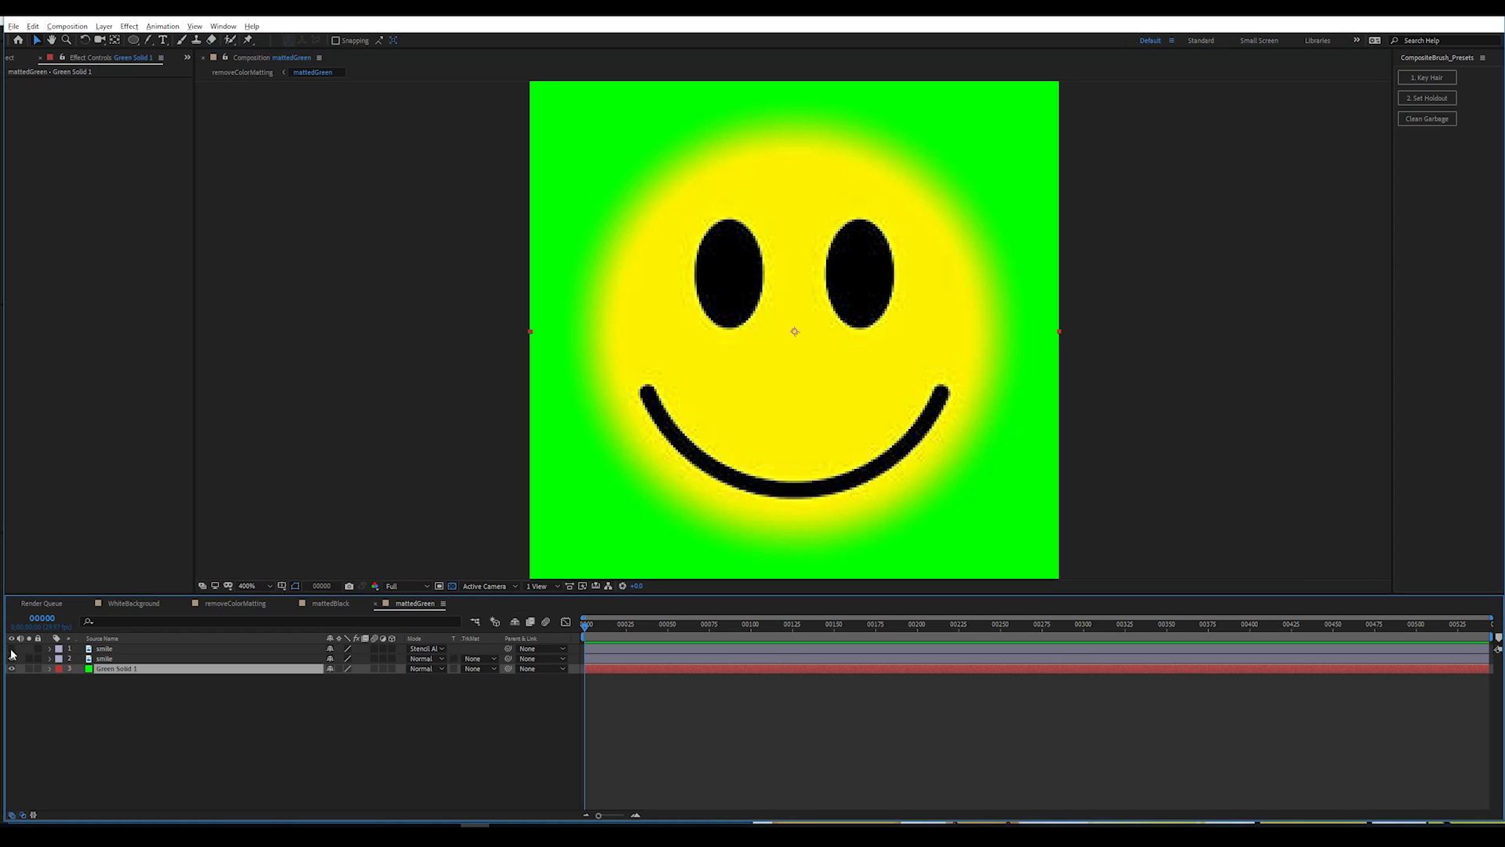
pyautogui.click(12, 648)
# - Return to the removeColorMatting composition and compare its smiley edges with the keyed woman in the WhiteBackground composition
pyautogui.click(248, 604)
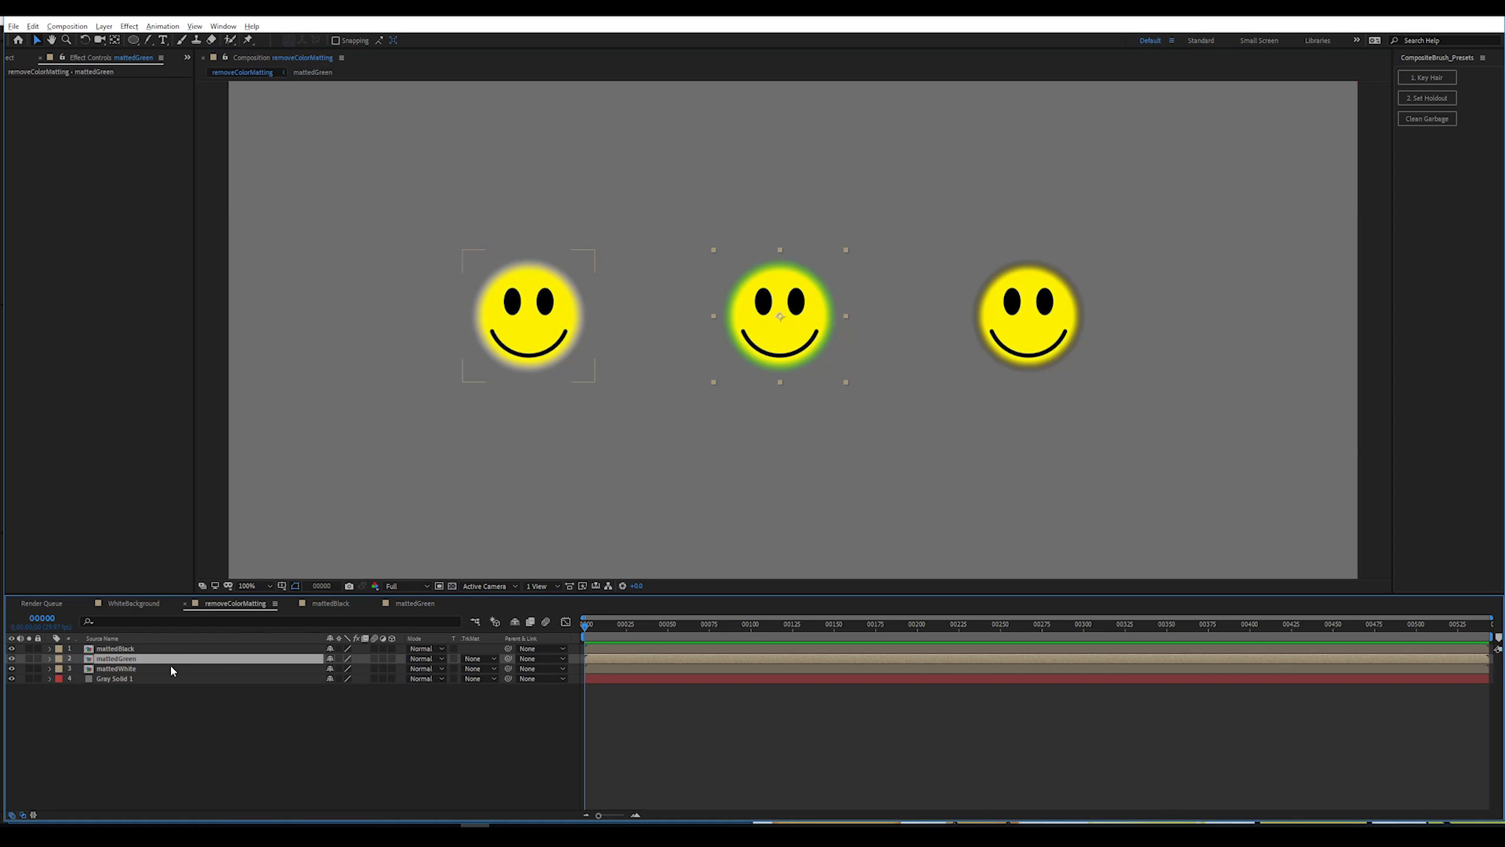
pyautogui.click(232, 707)
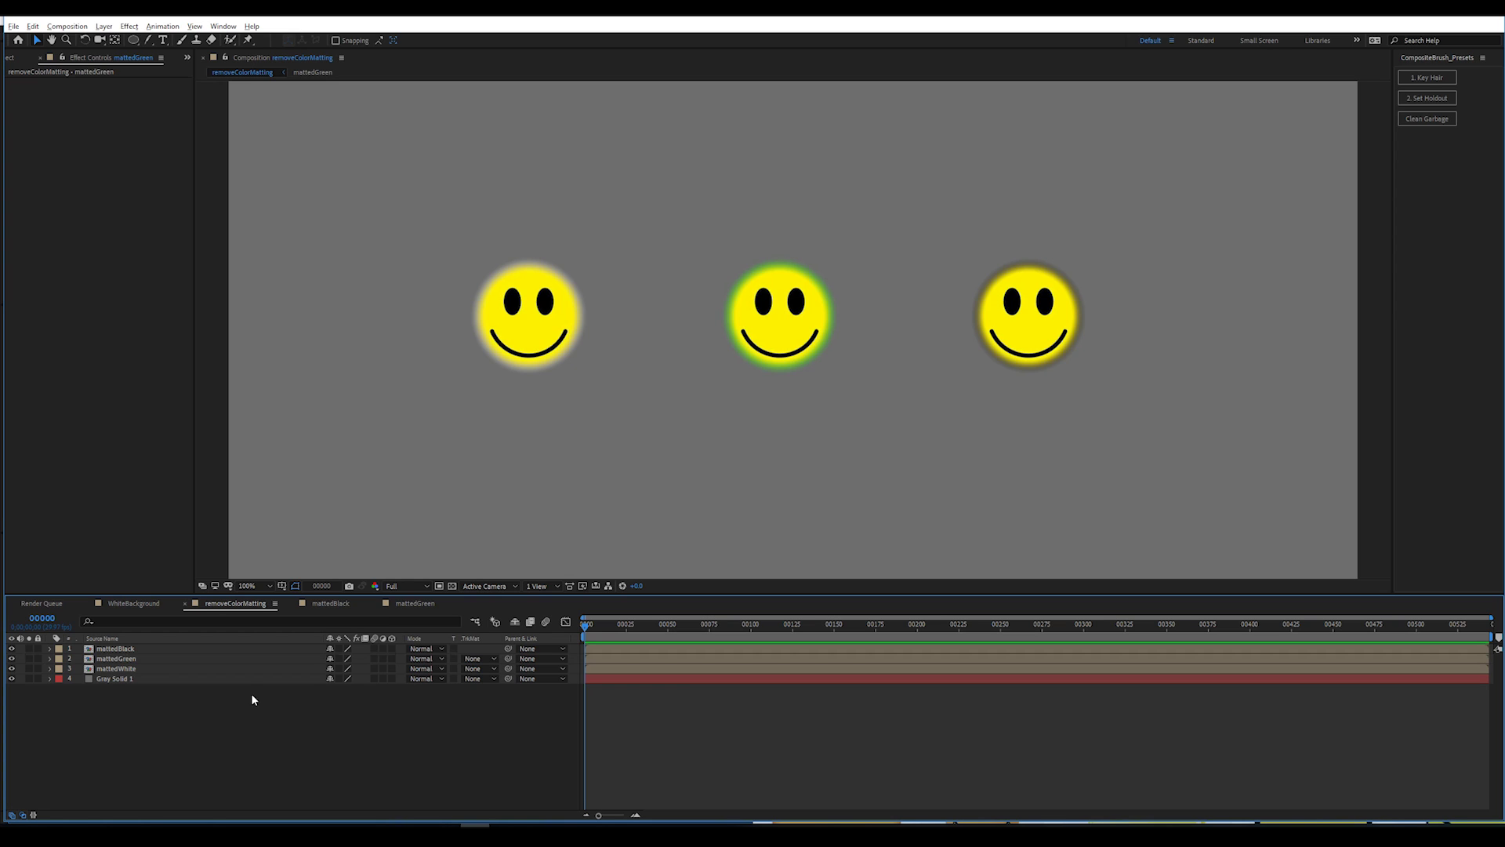
pyautogui.click(142, 601)
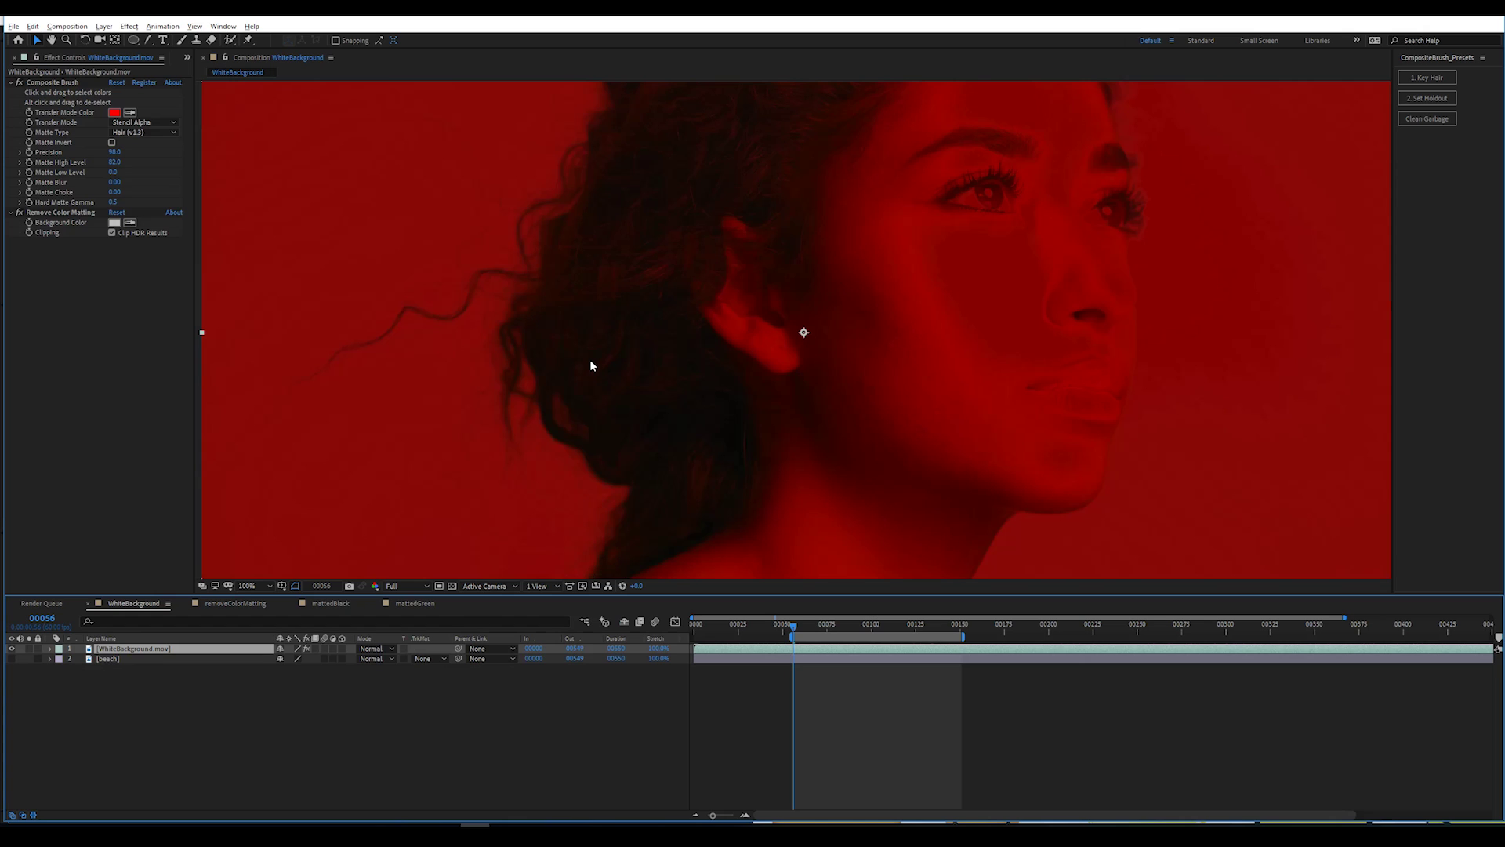
pyautogui.click(232, 603)
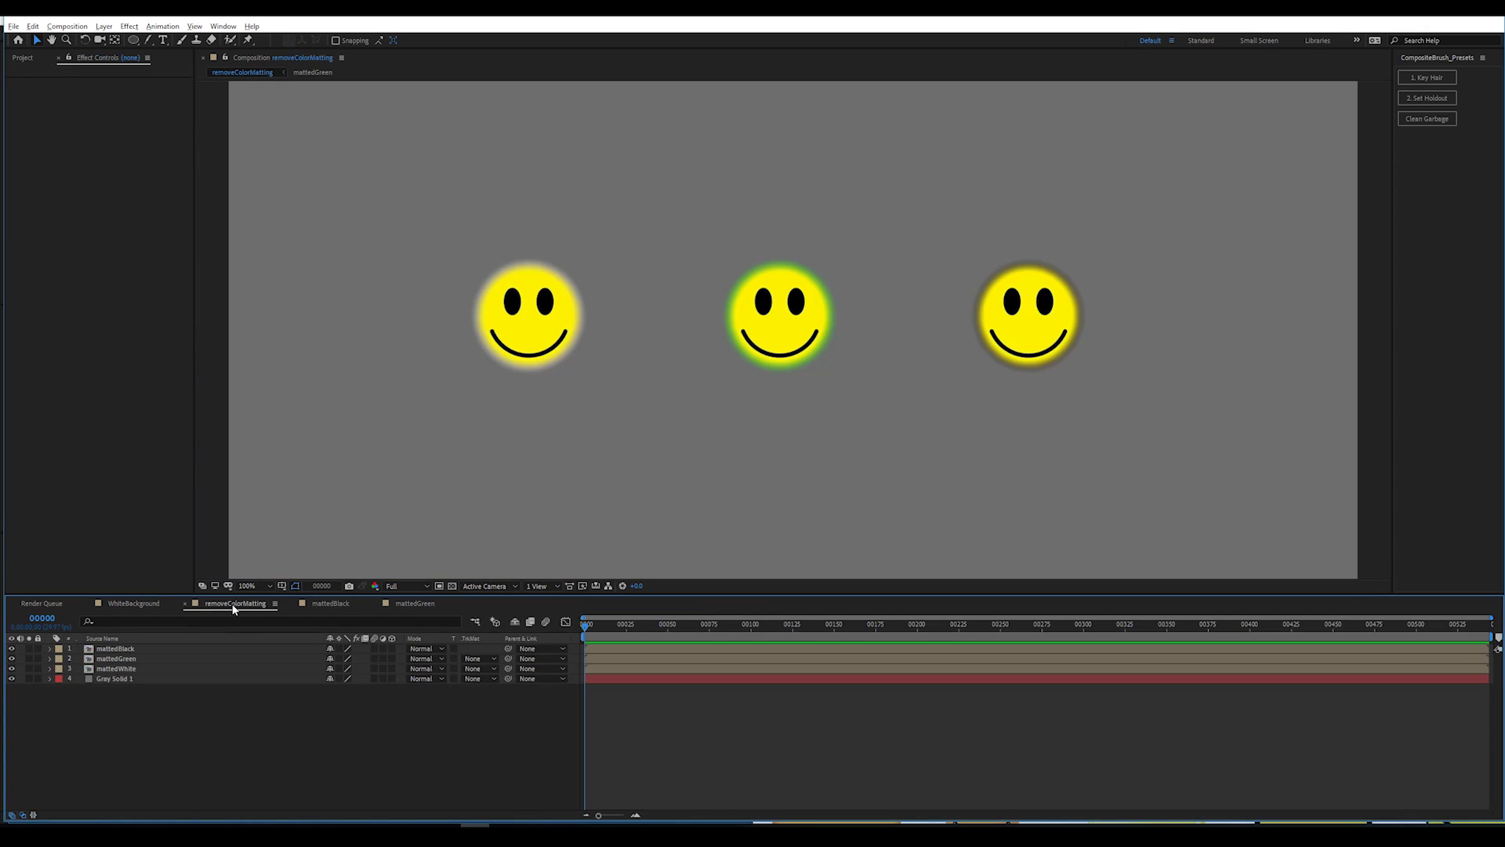
# - Select the mattedGreen layer, hide the gray solid layer to inspect the composition's alpha channel, and restore the RGB view
pyautogui.click(149, 651)
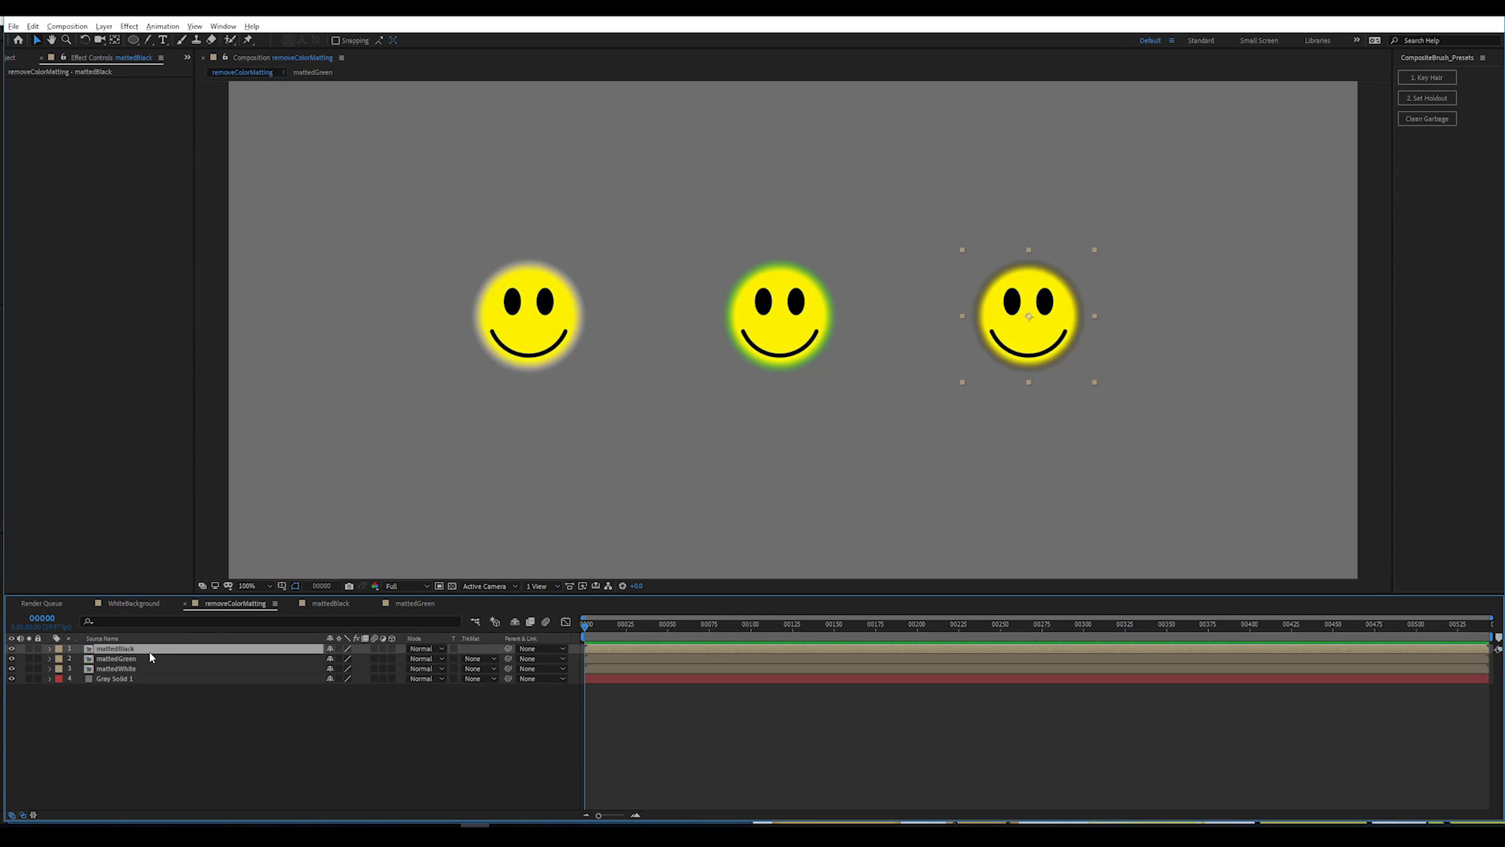
pyautogui.click(148, 660)
pyautogui.press('.')
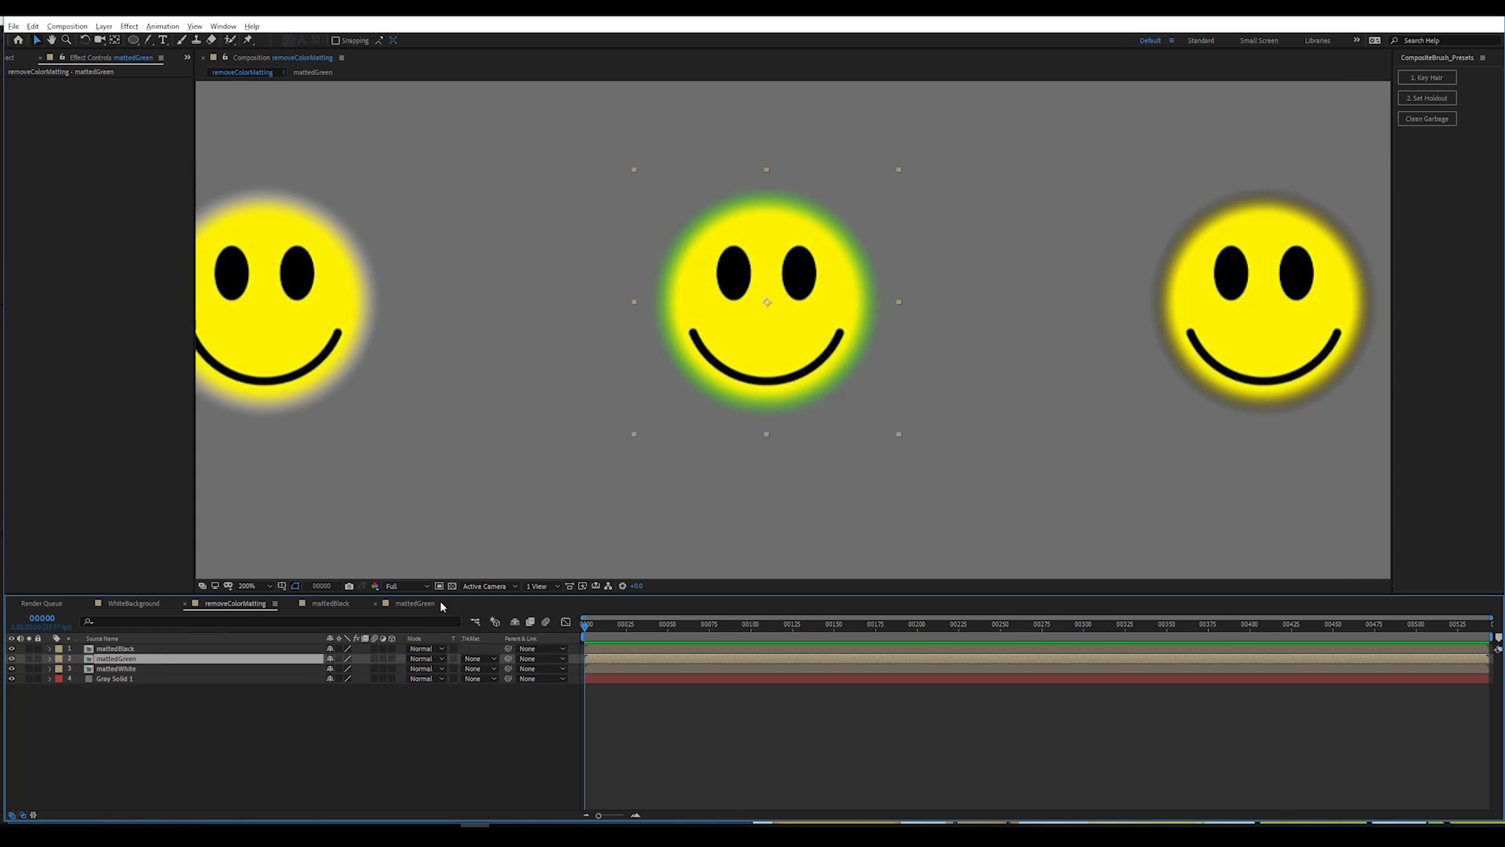
pyautogui.click(374, 585)
pyautogui.click(400, 657)
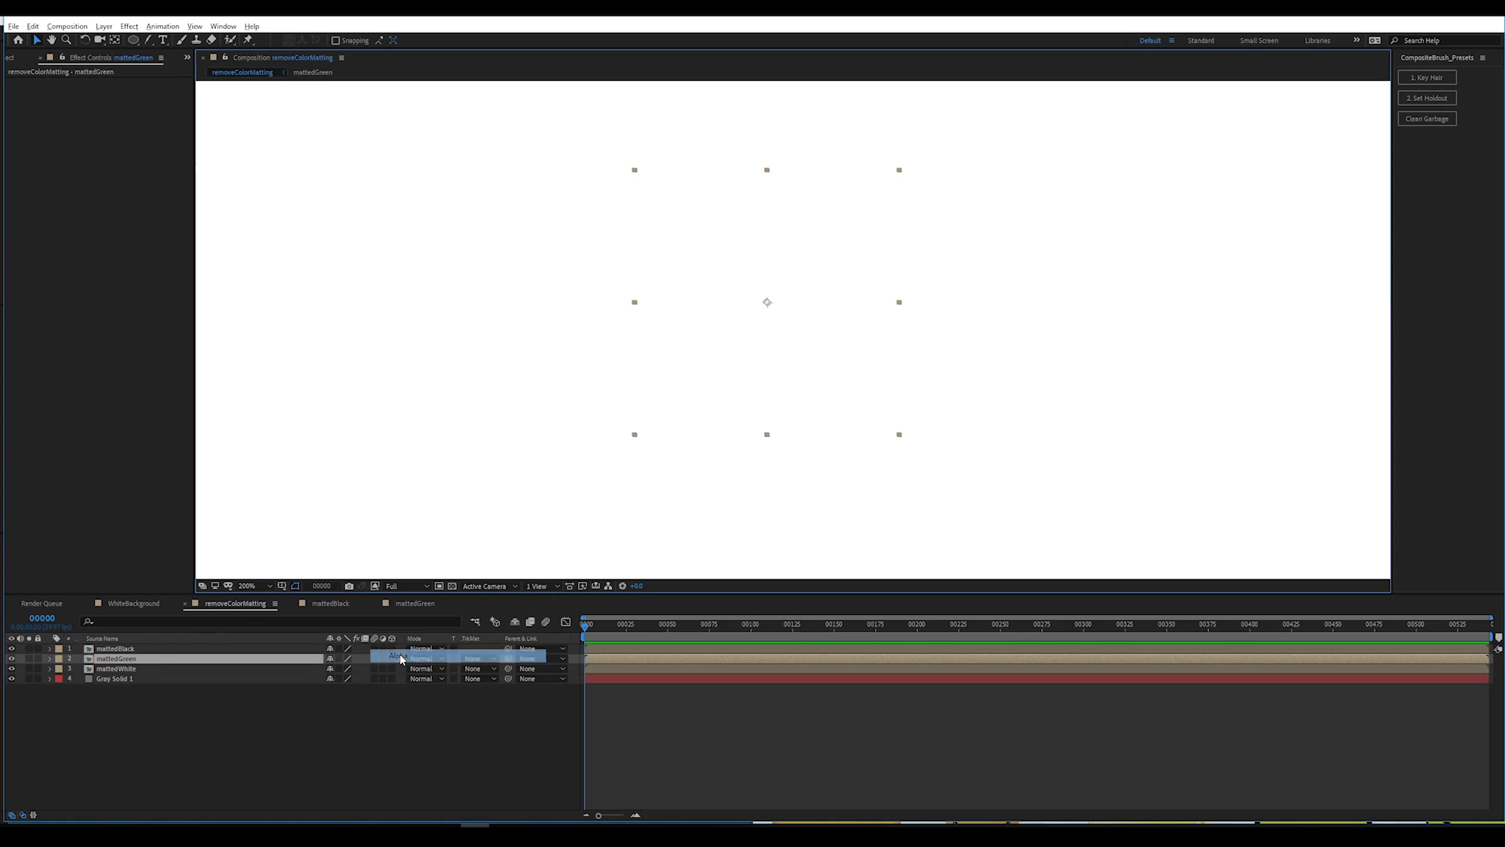
pyautogui.click(11, 678)
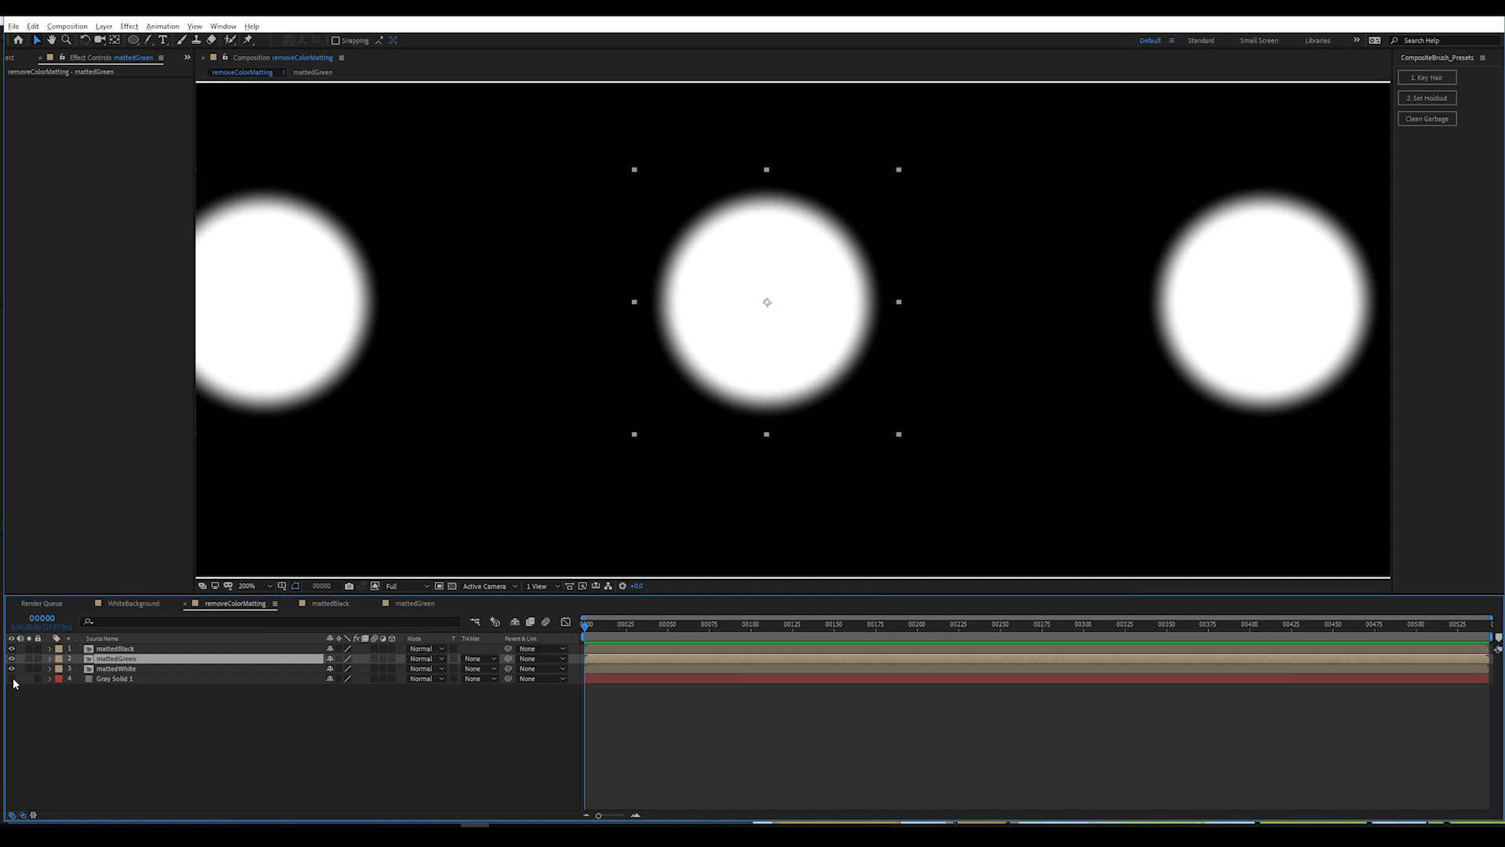
pyautogui.hotkey('alt', '4')
# - Apply Remove Color Matting to the mattedGreen layer and set its Background Color to 00FF00
pyautogui.click(129, 25)
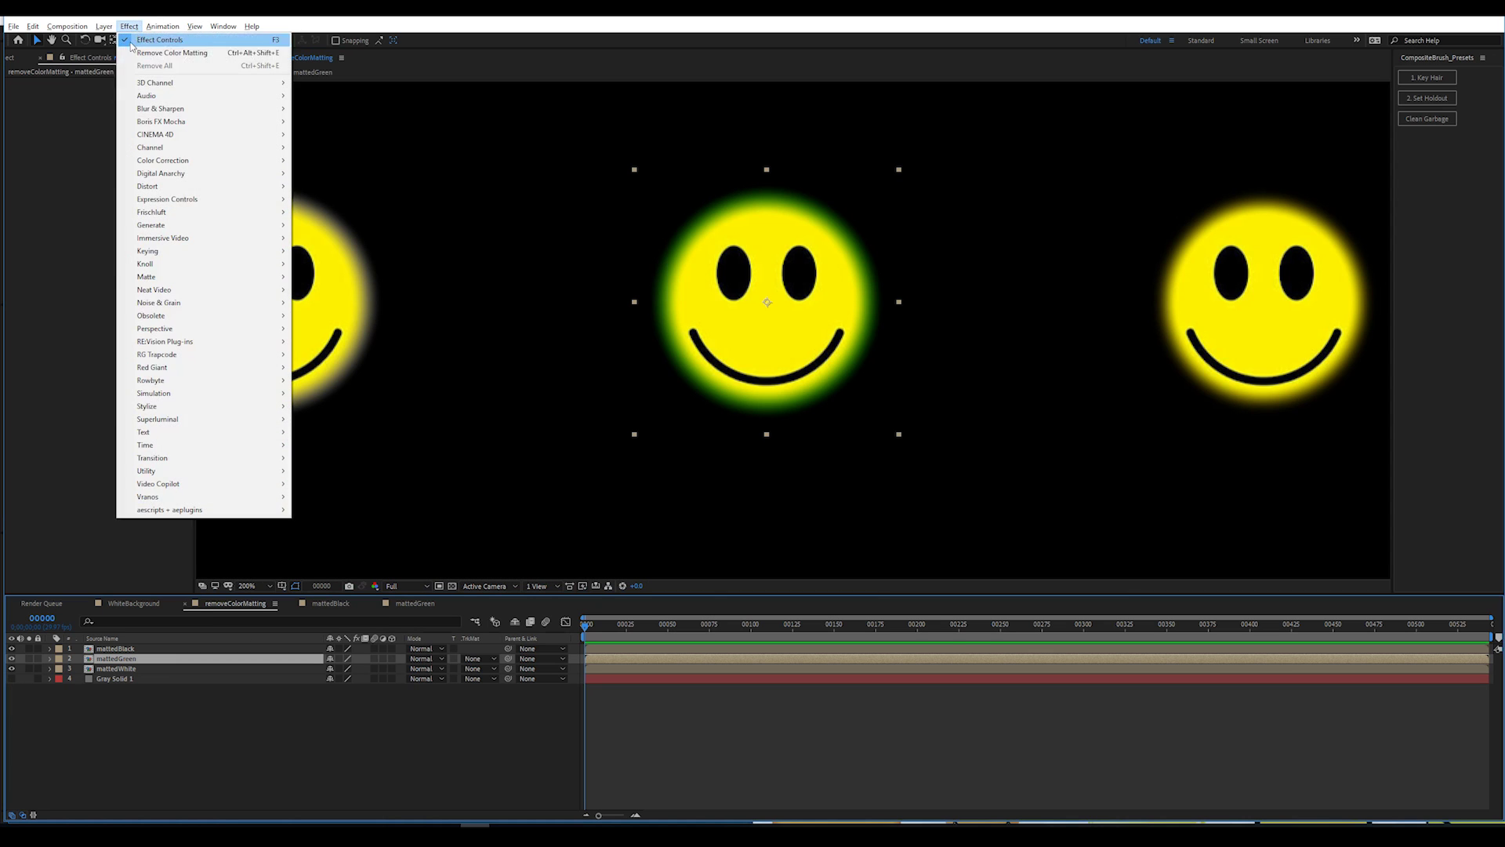
pyautogui.click(156, 53)
pyautogui.click(114, 91)
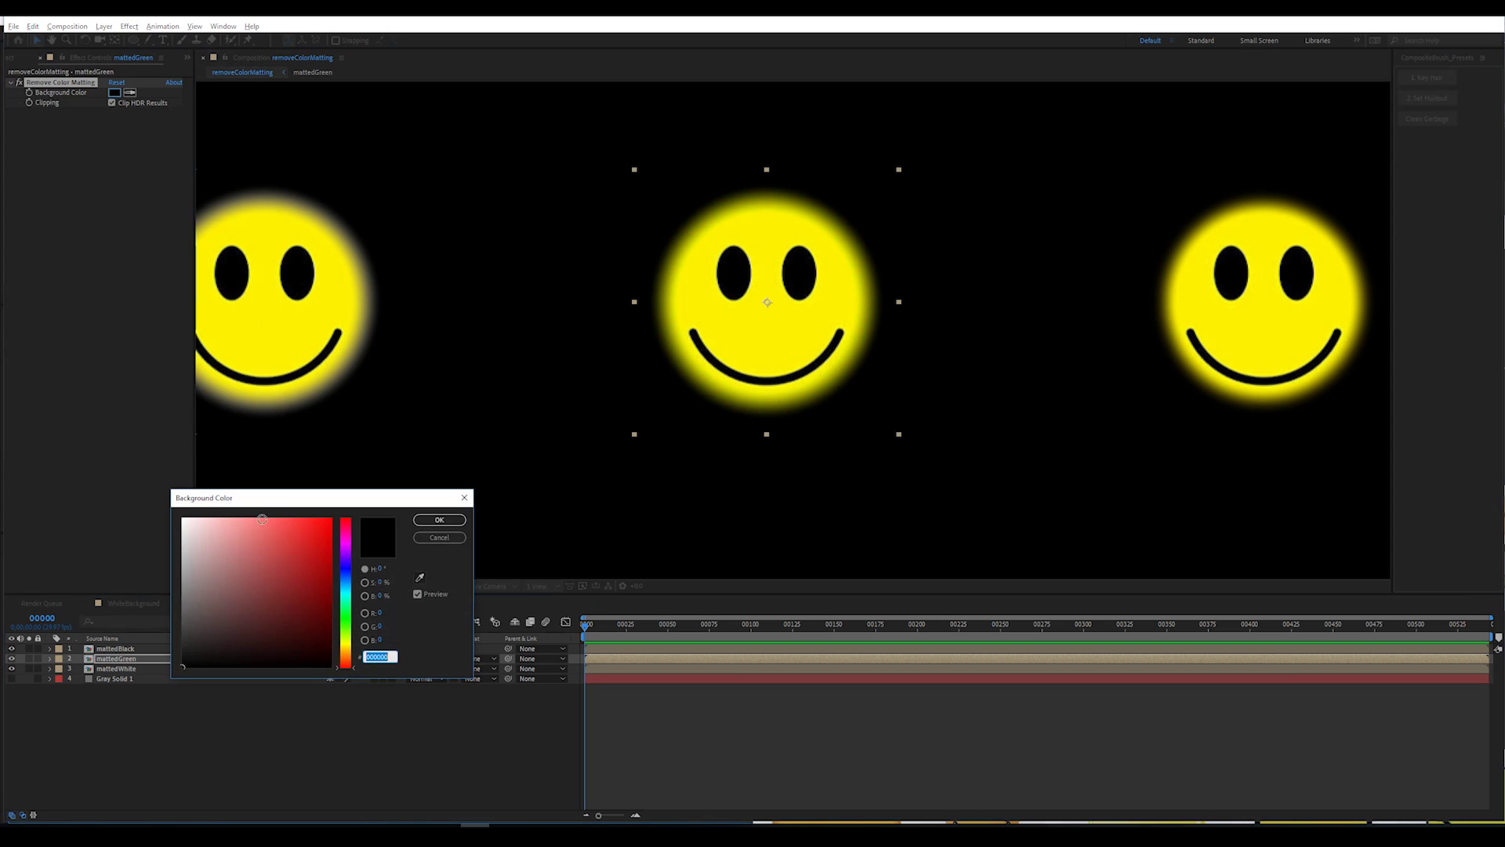
pyautogui.write('00FF00')
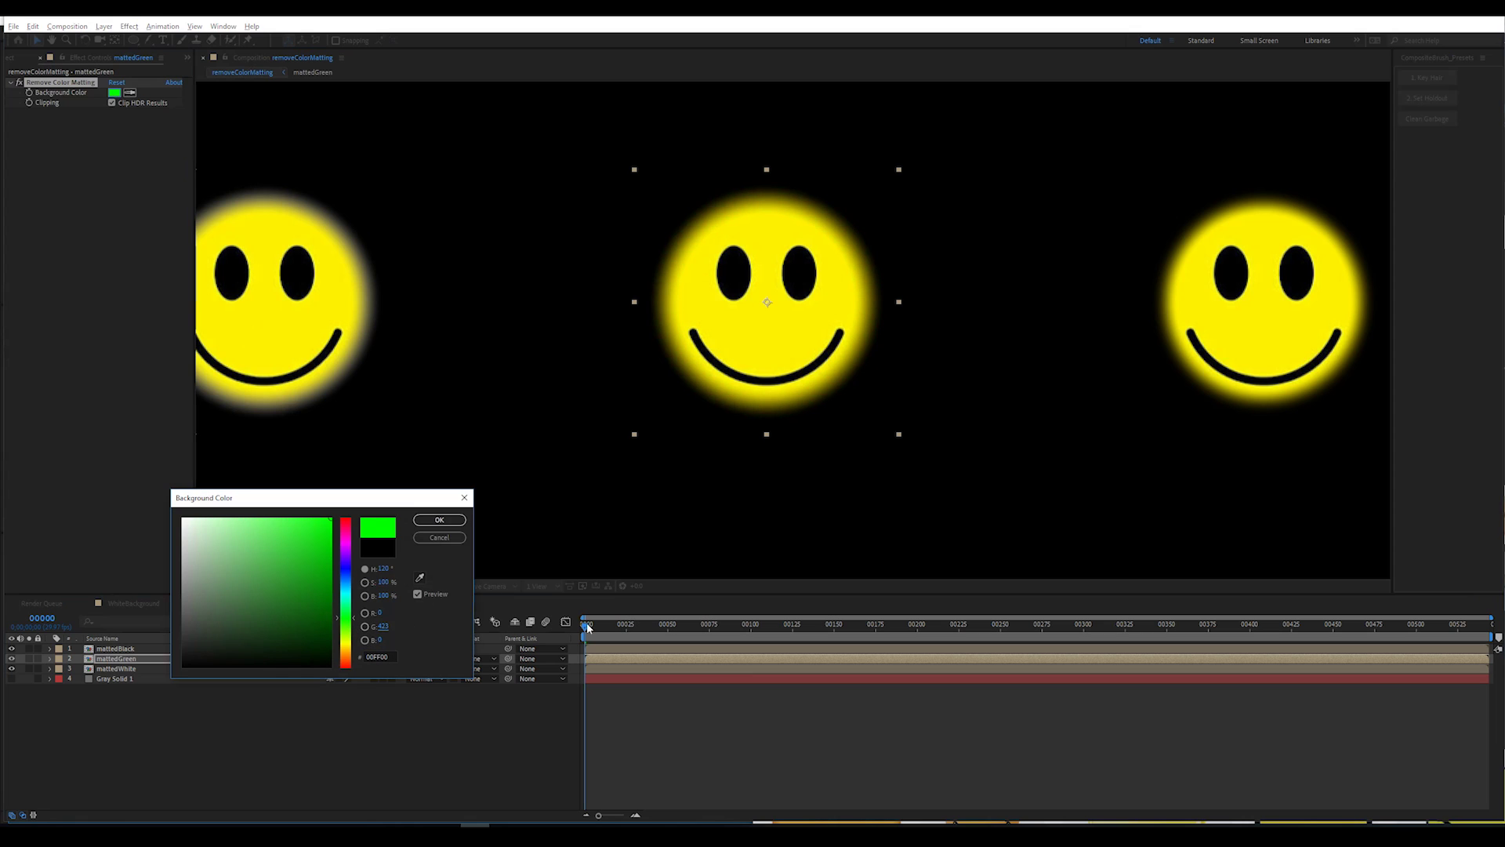
pyautogui.click(439, 520)
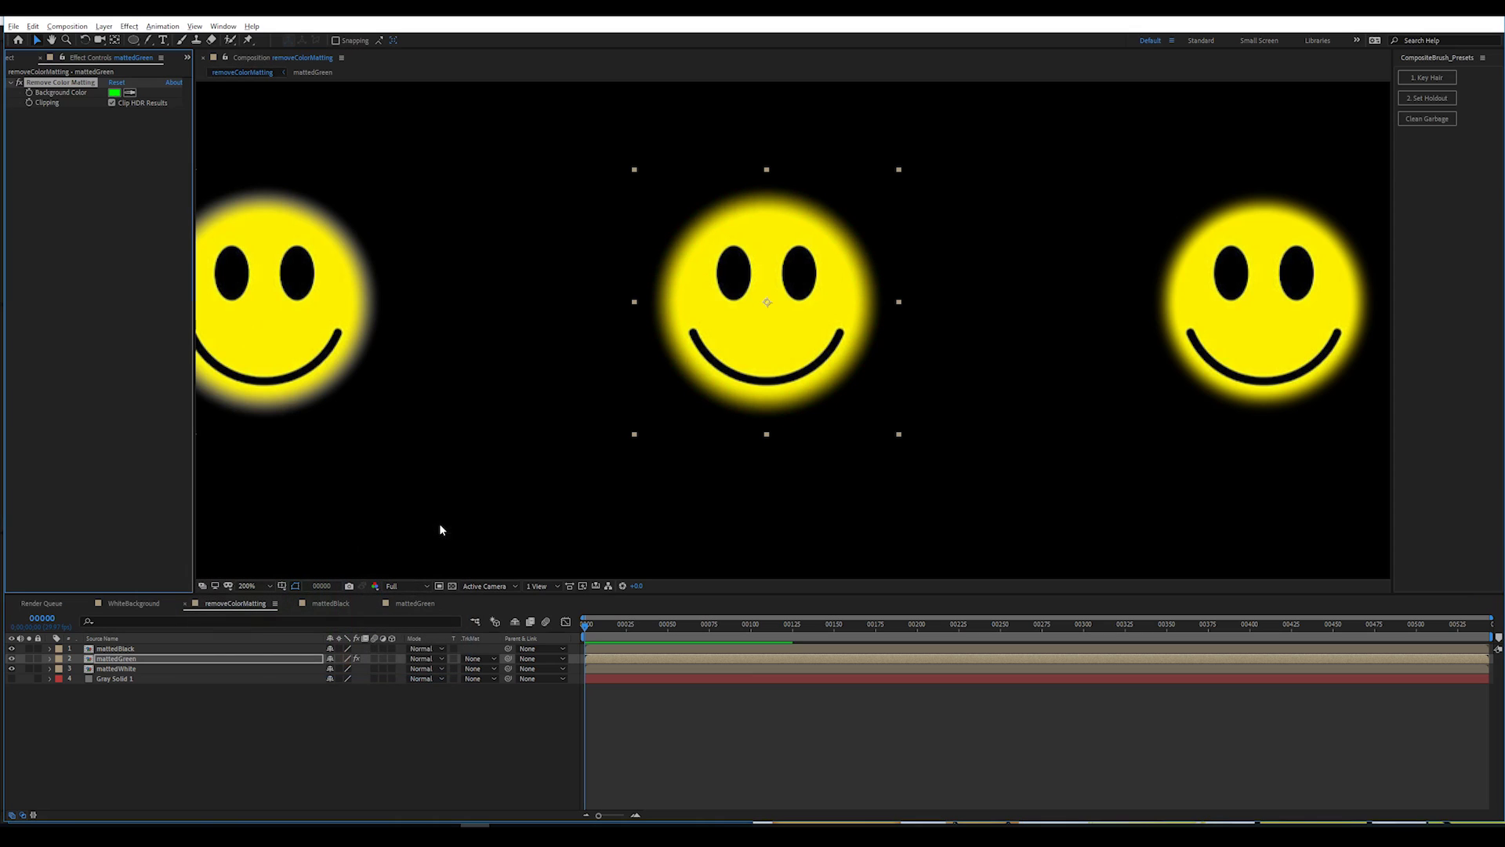
# - Check the corrected smiley over the gray solid, hide the solid again, and view the composition's alpha channel
pyautogui.click(12, 680)
pyautogui.click(117, 724)
pyautogui.click(11, 678)
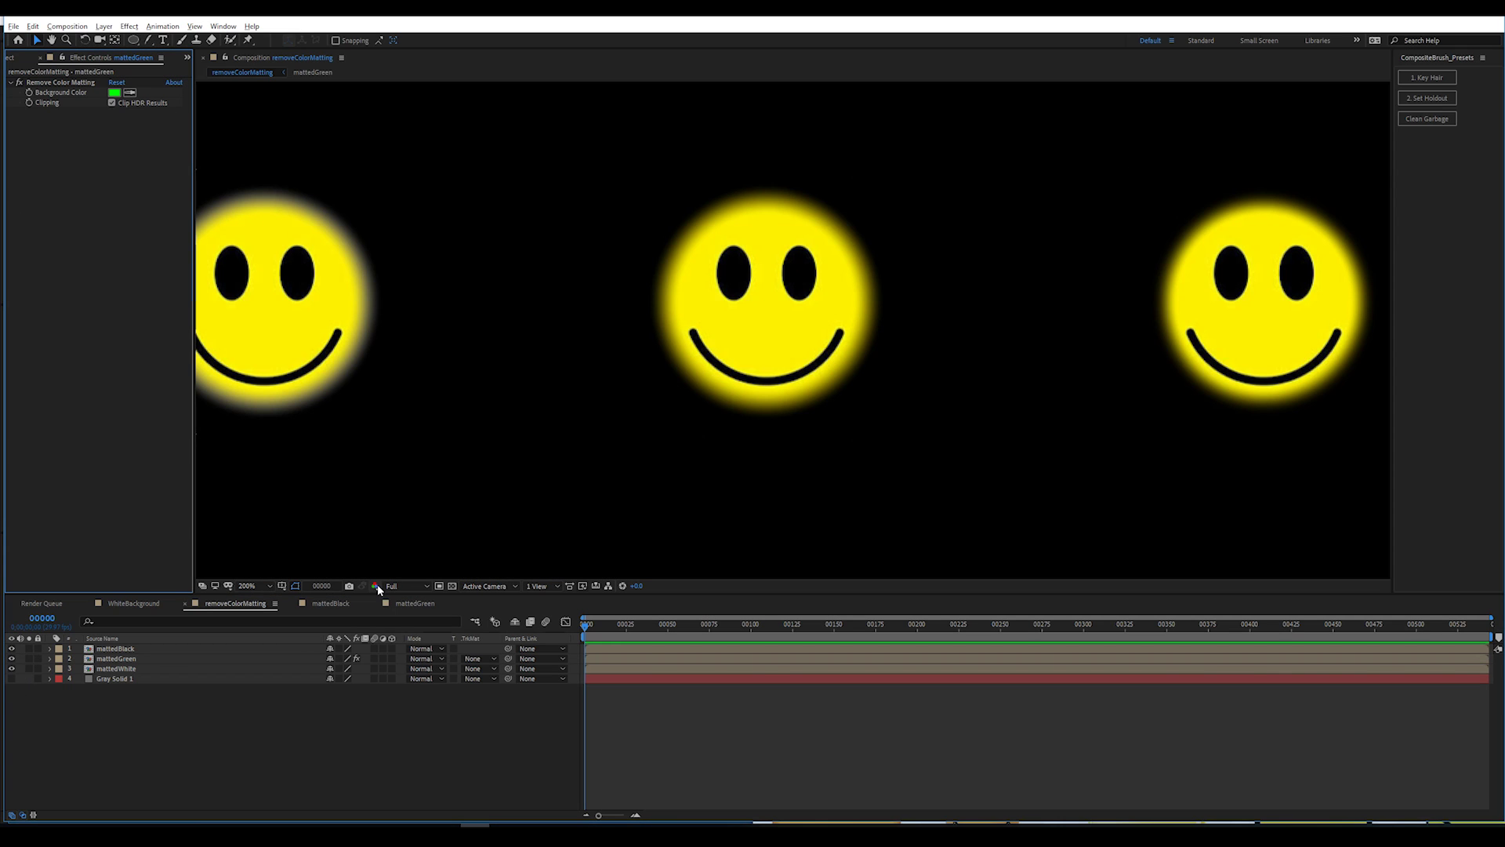
pyautogui.click(377, 587)
pyautogui.click(401, 656)
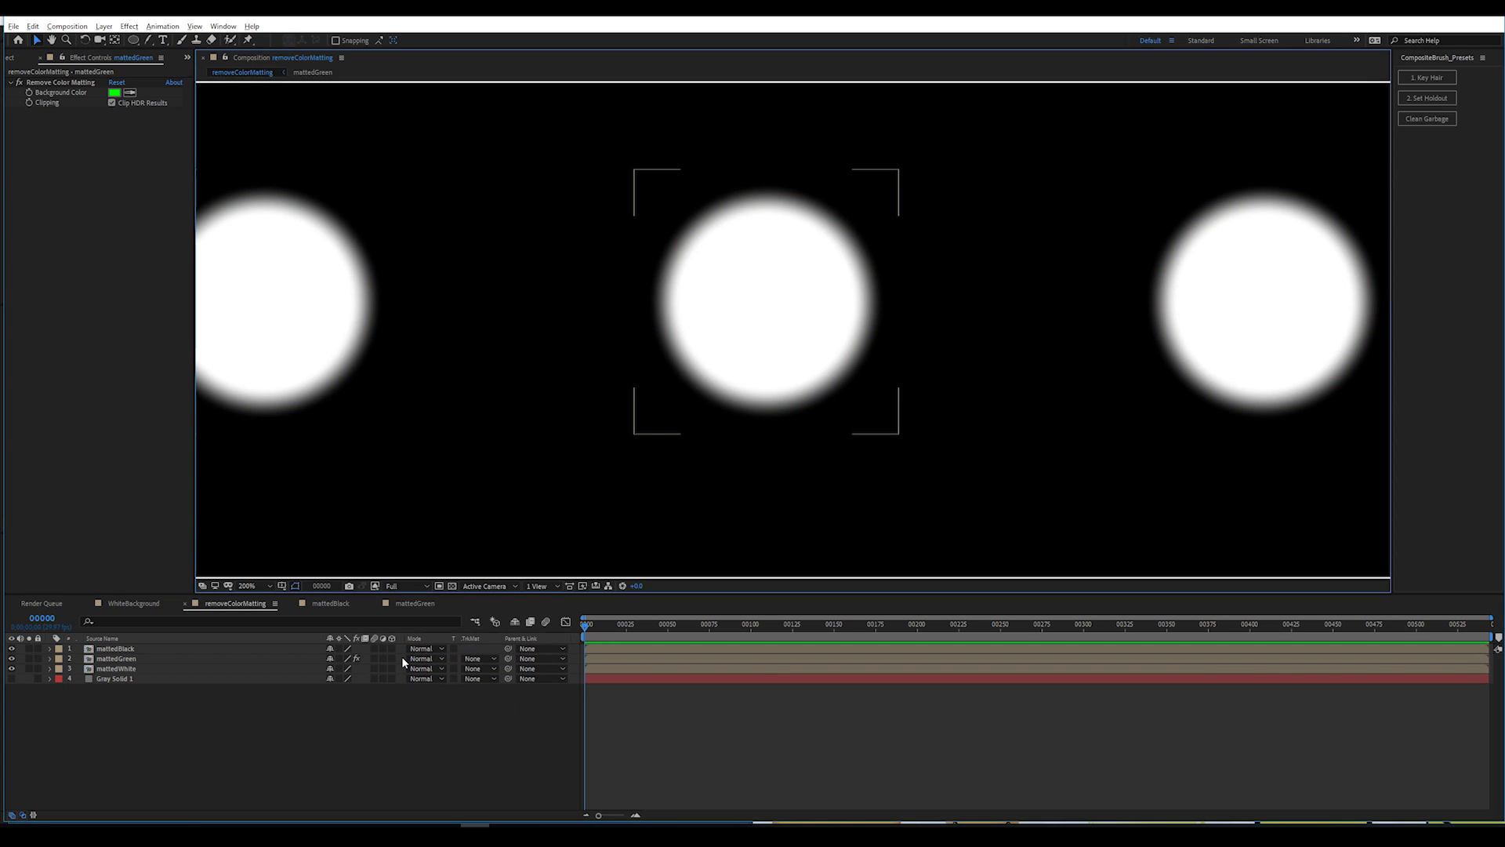
# - Disable Remove Color Matting on mattedGreen and compare the smiley edges between the RGB Straight and Alpha channel views
pyautogui.click(376, 586)
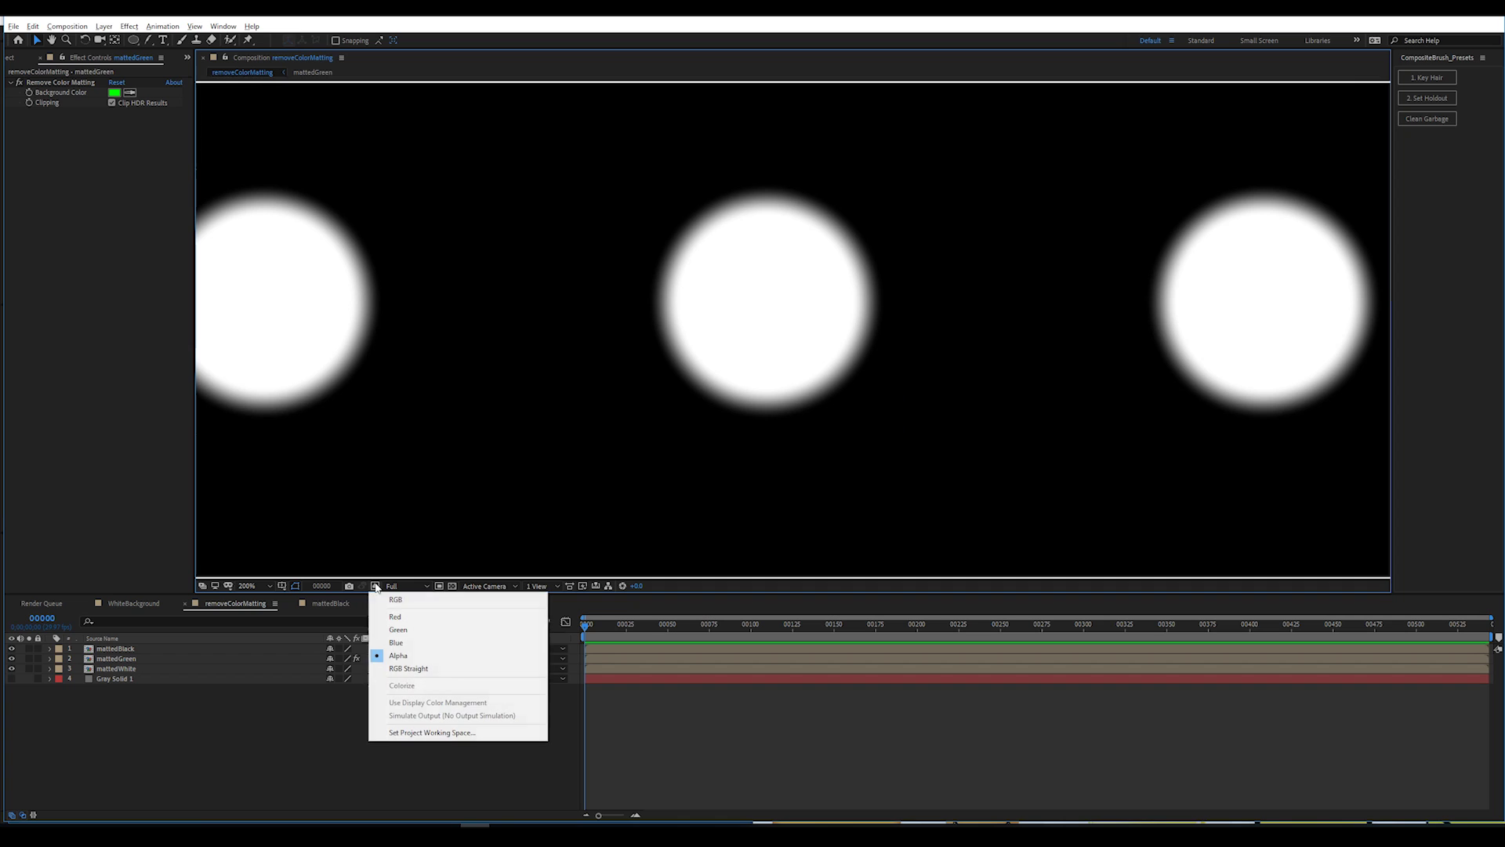
pyautogui.click(405, 668)
pyautogui.click(18, 83)
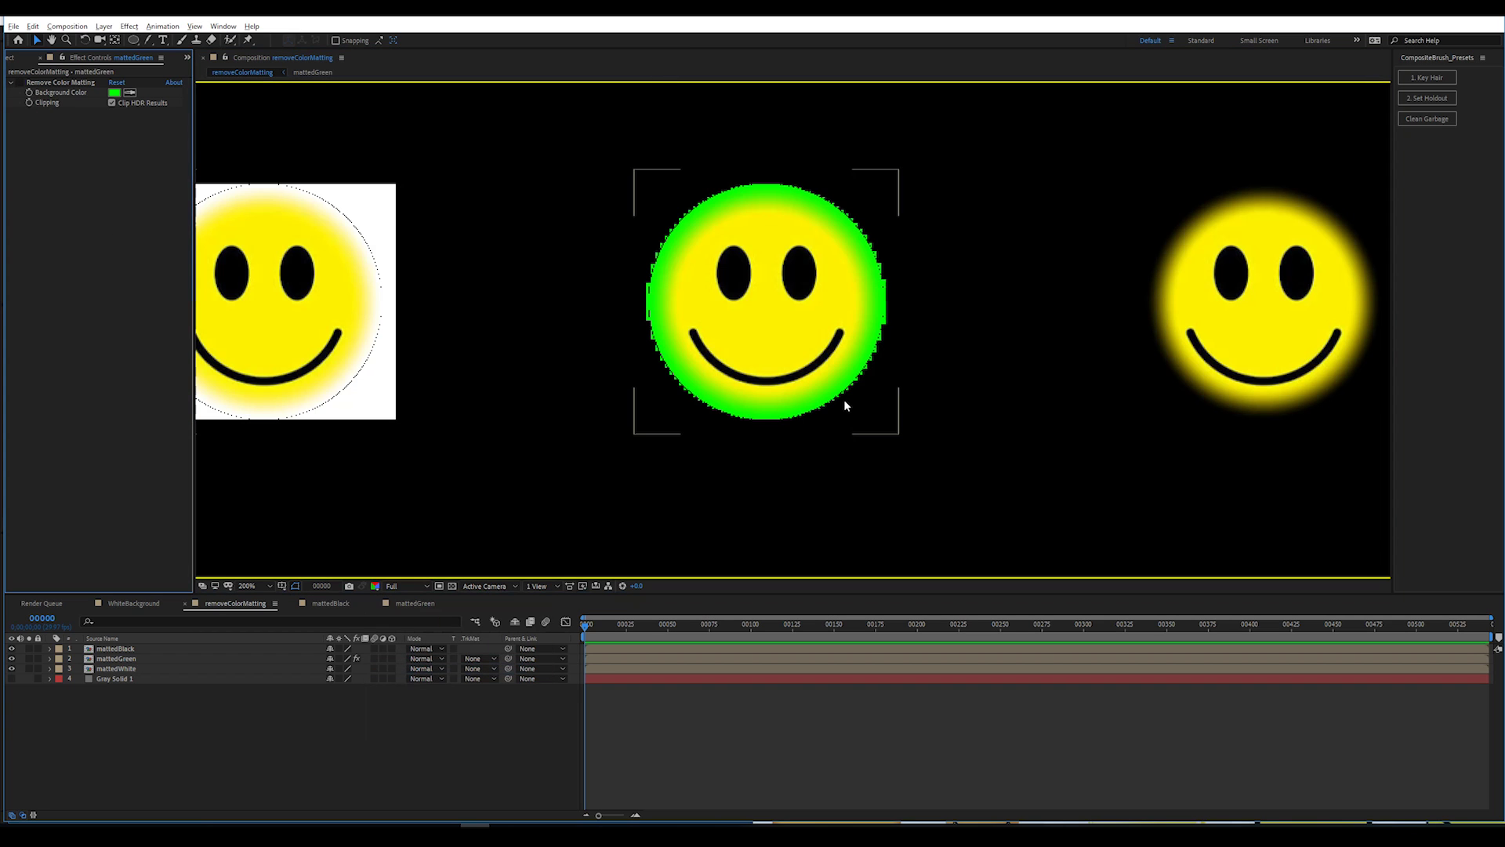
pyautogui.click(377, 586)
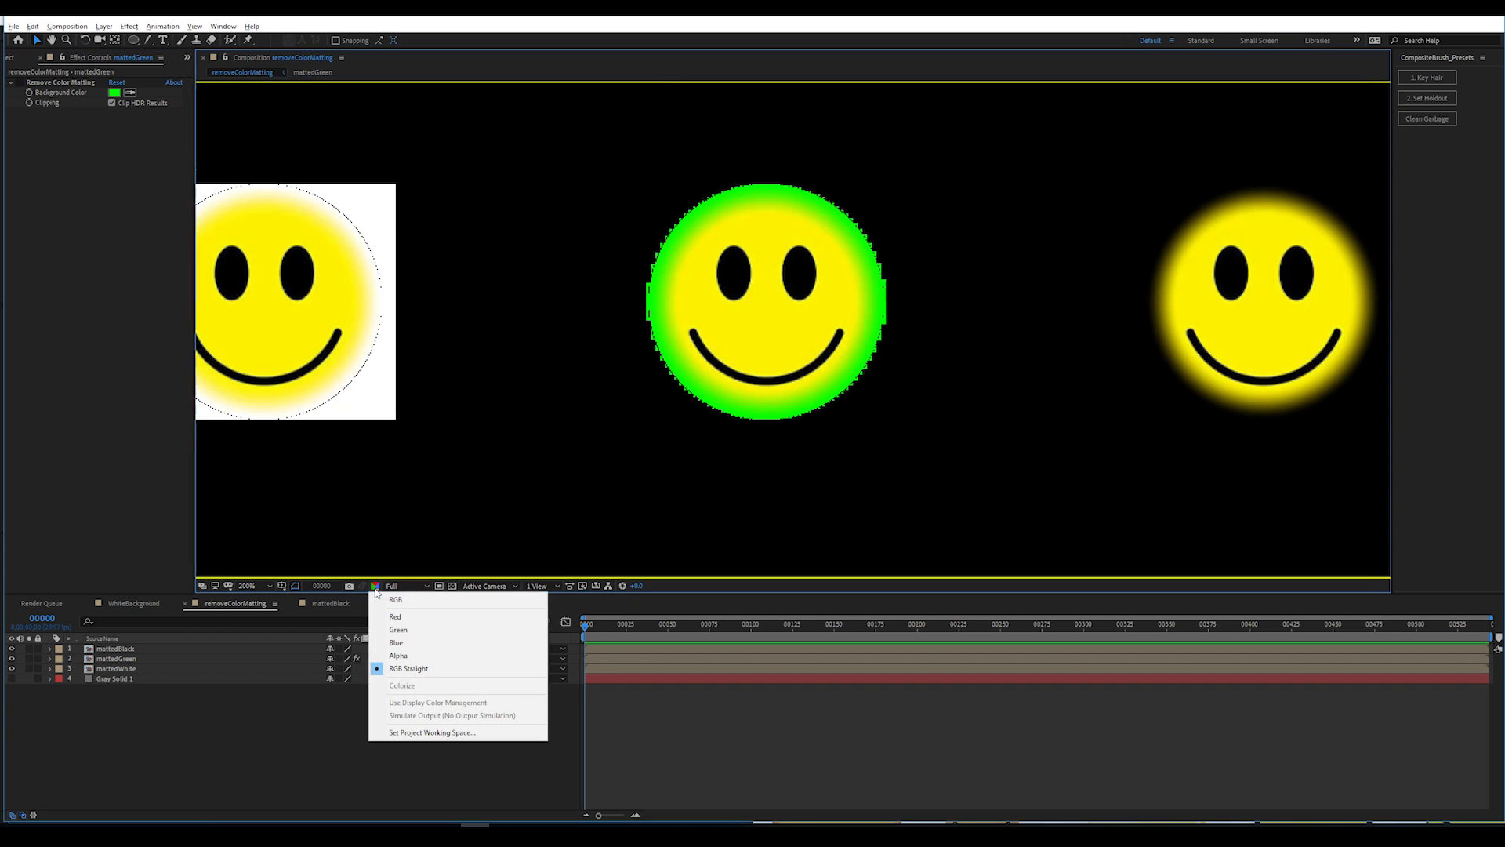
pyautogui.click(398, 655)
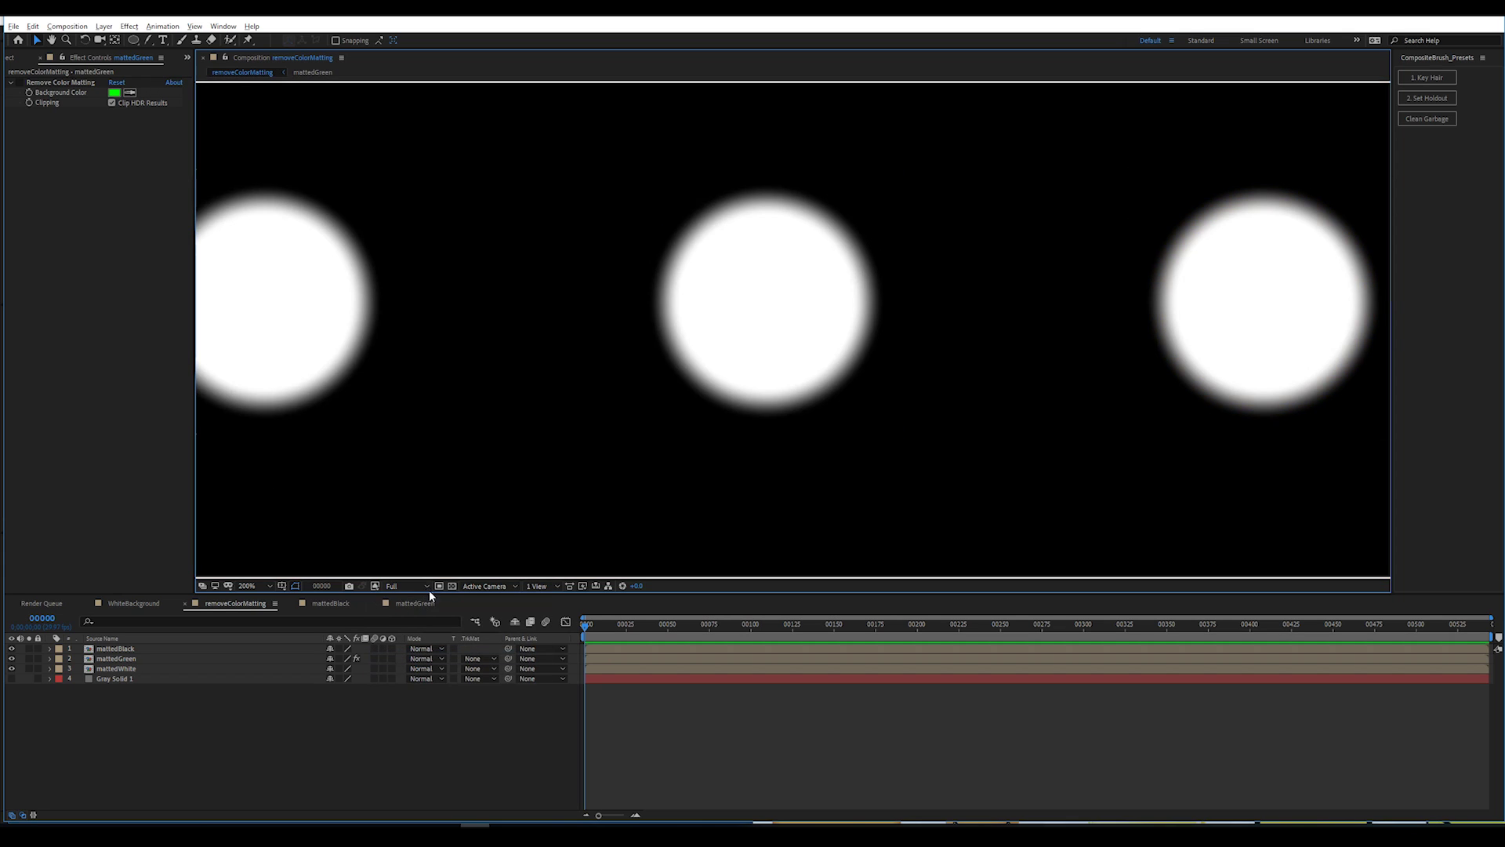
pyautogui.click(379, 588)
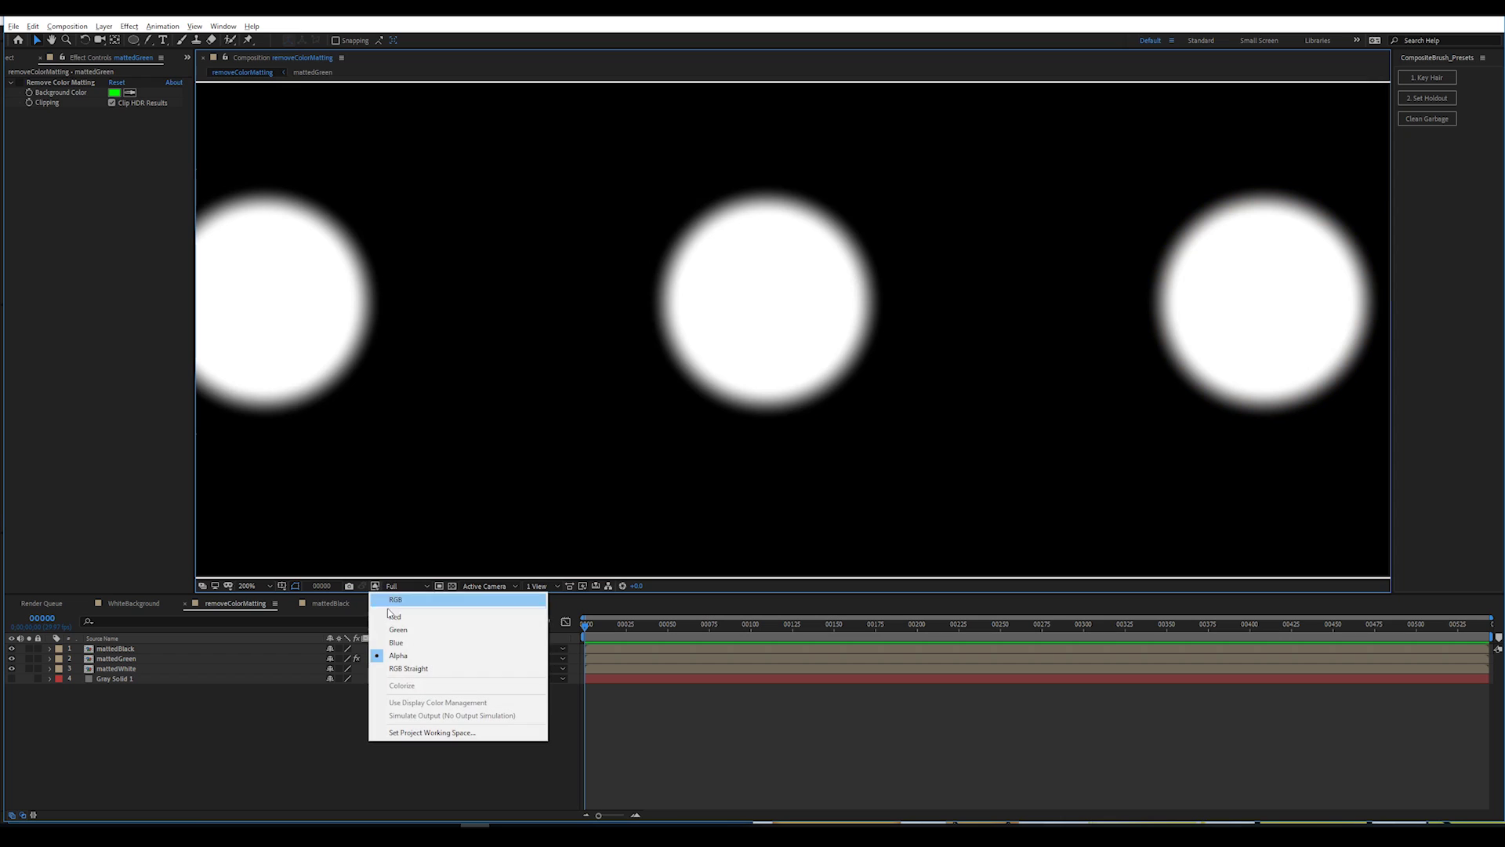
pyautogui.click(423, 662)
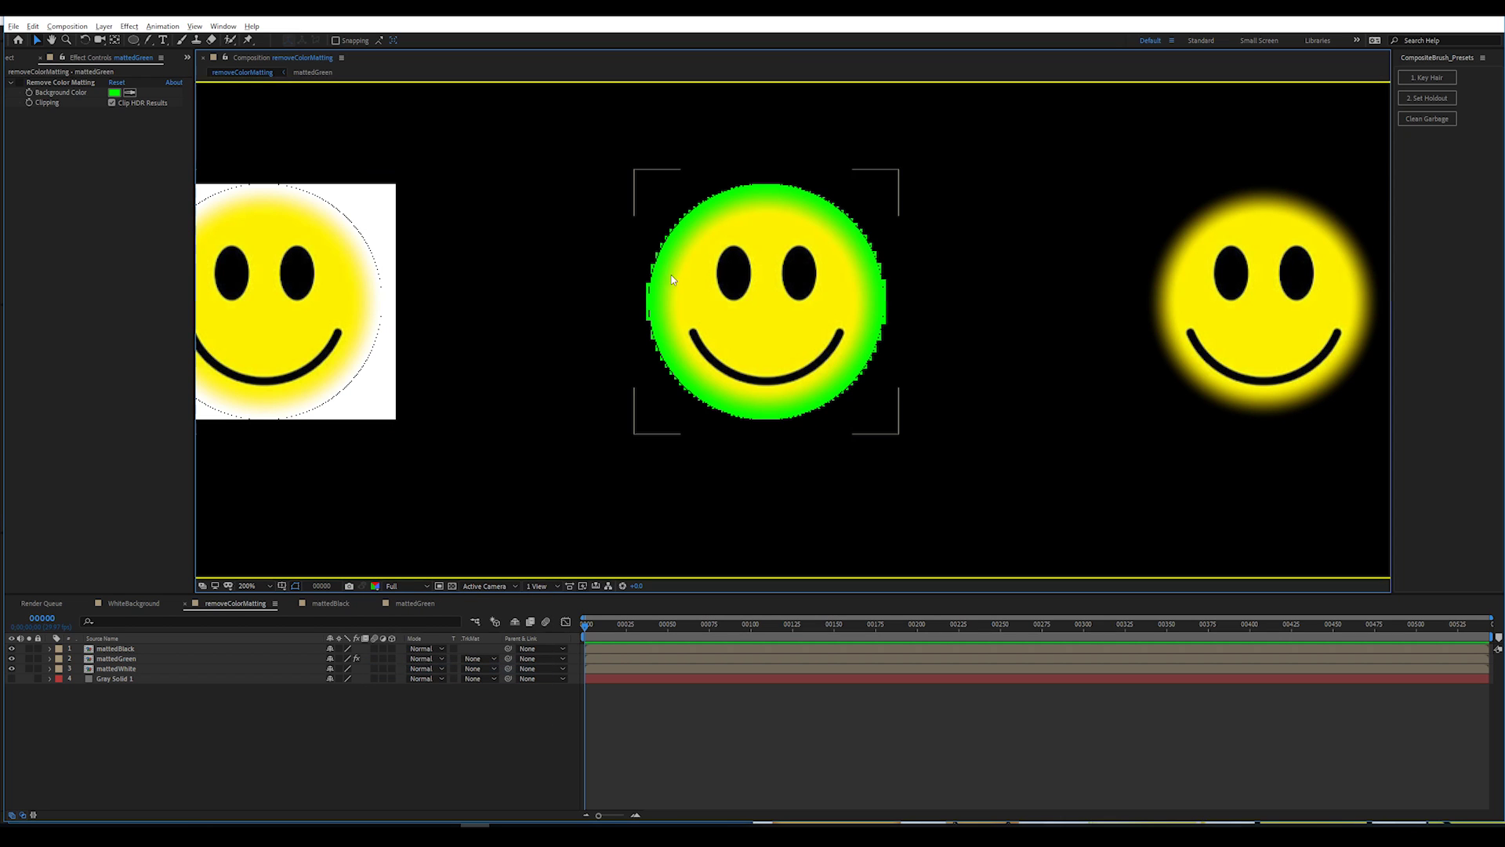
pyautogui.click(590, 385)
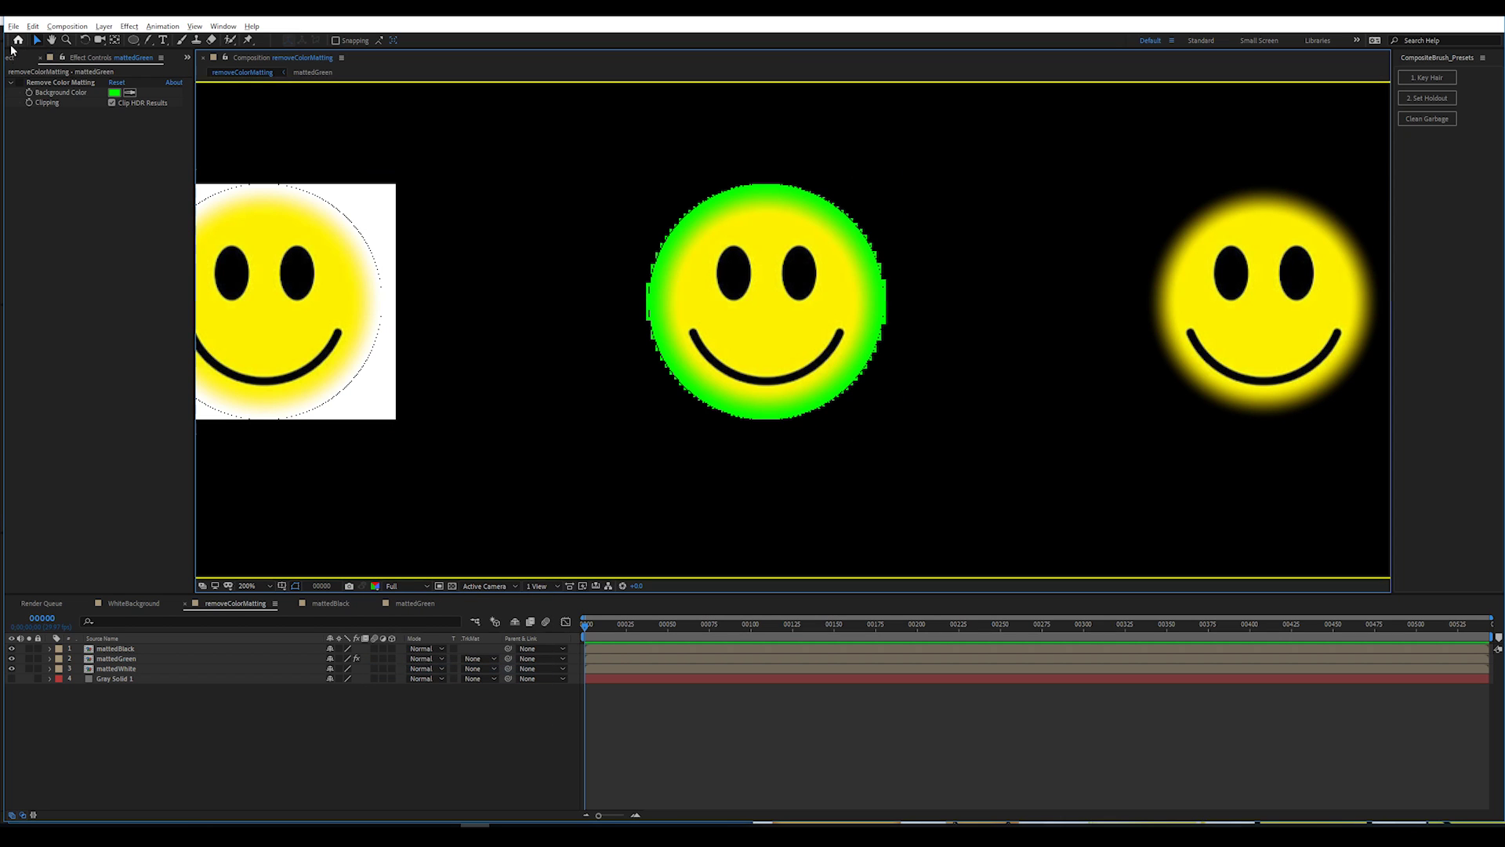
# - Re-enable Remove Color Matting on mattedGreen, examine the smiley's edge in RGB Straight, and return the viewer to RGB
pyautogui.click(19, 82)
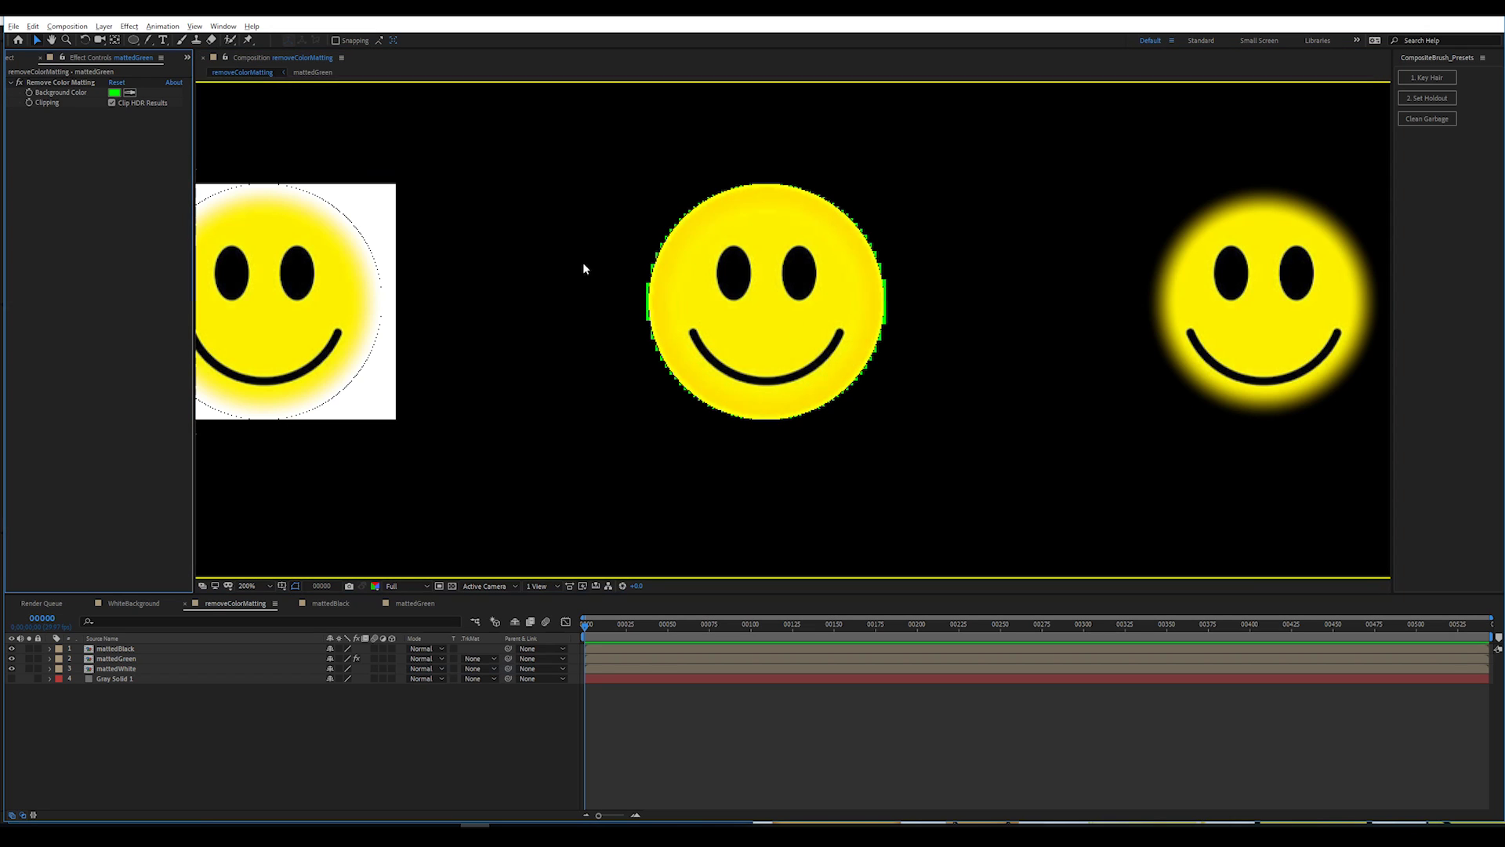
pyautogui.click(828, 349)
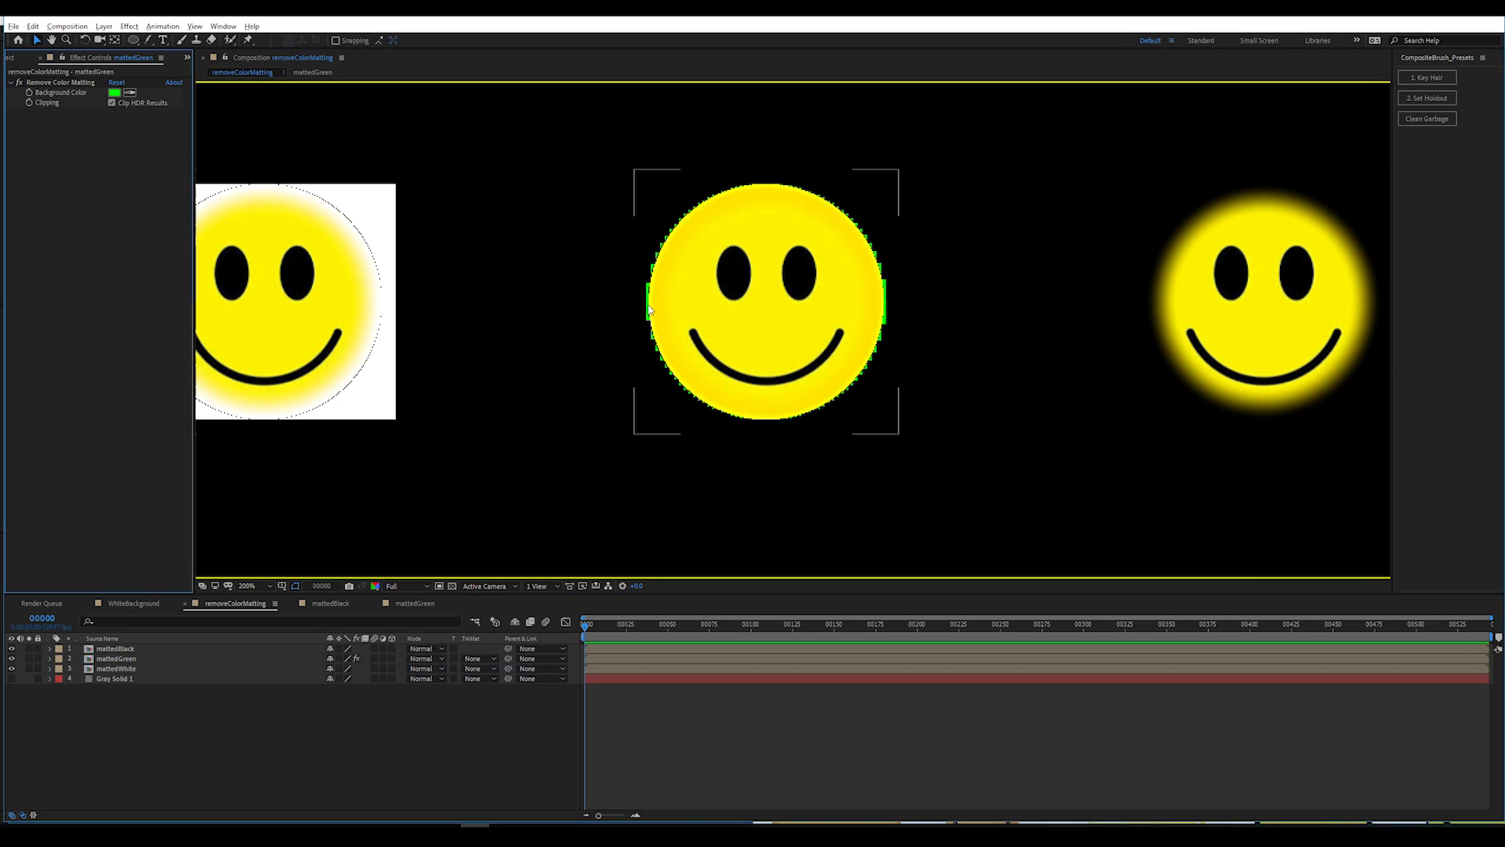
pyautogui.click(592, 284)
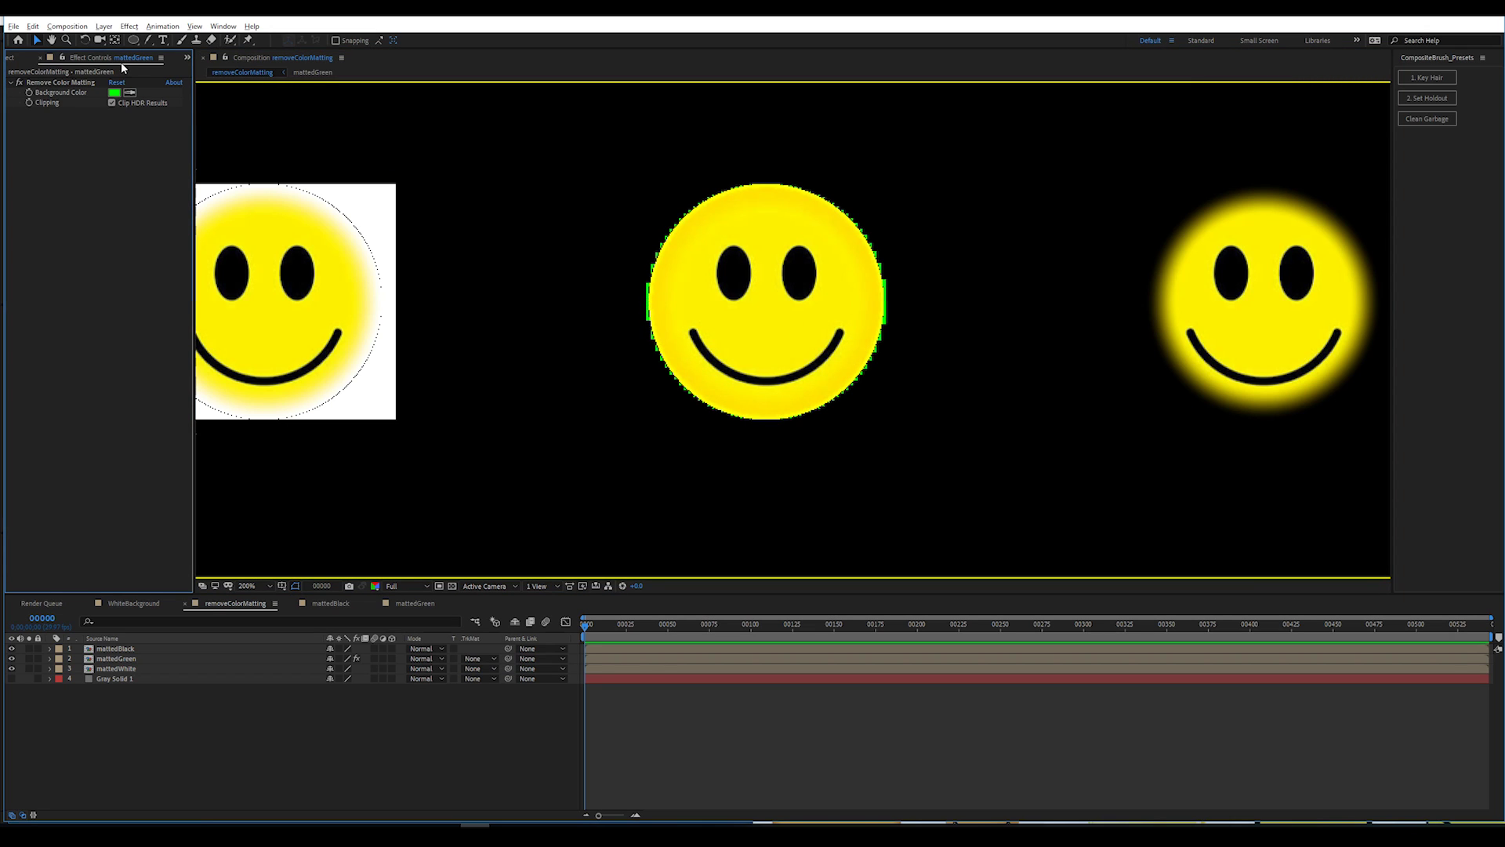
pyautogui.click(63, 83)
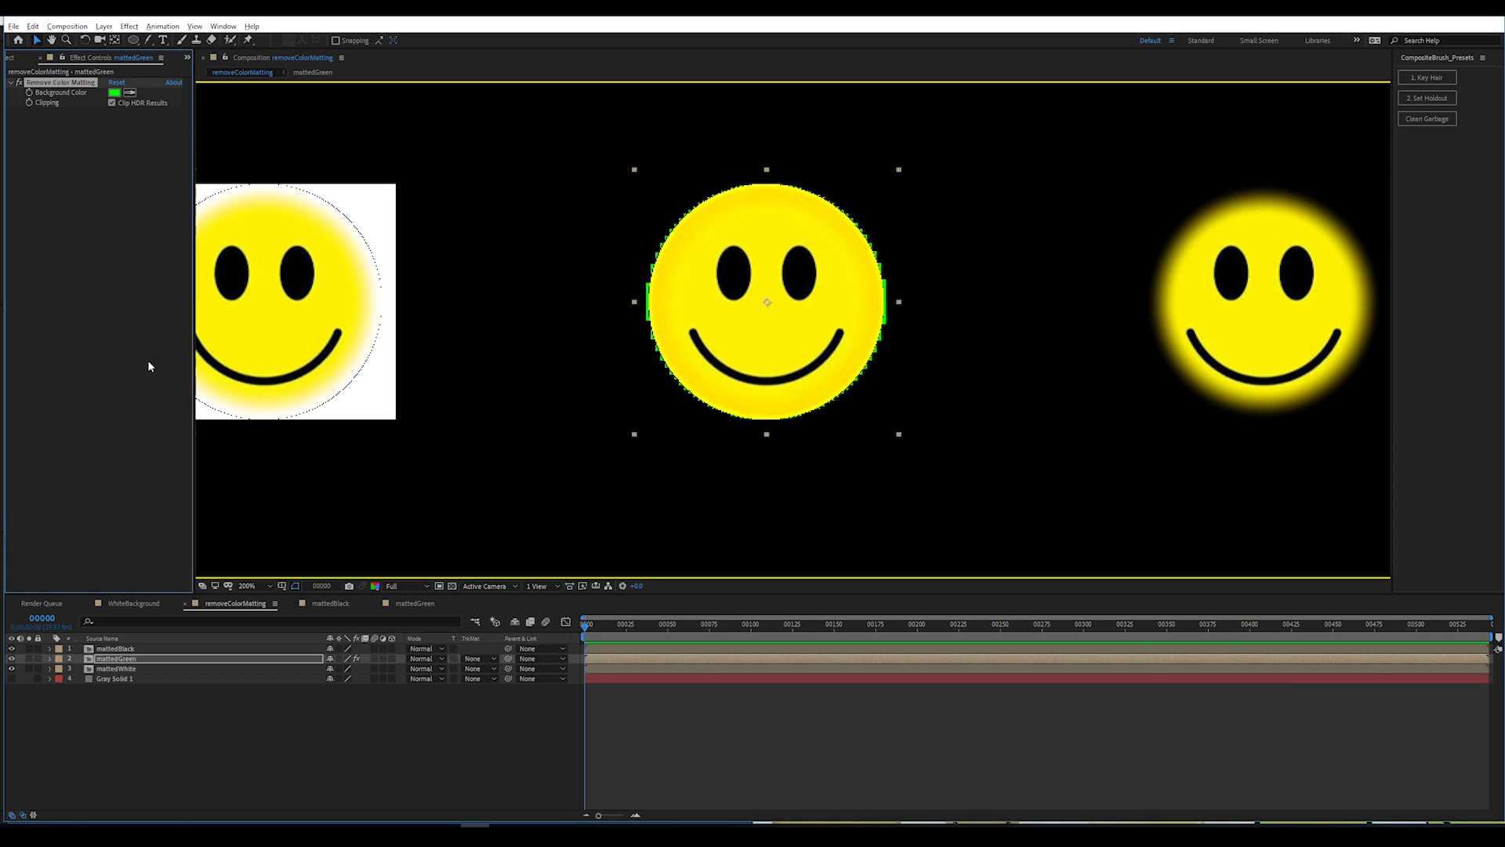
pyautogui.click(374, 585)
pyautogui.click(377, 599)
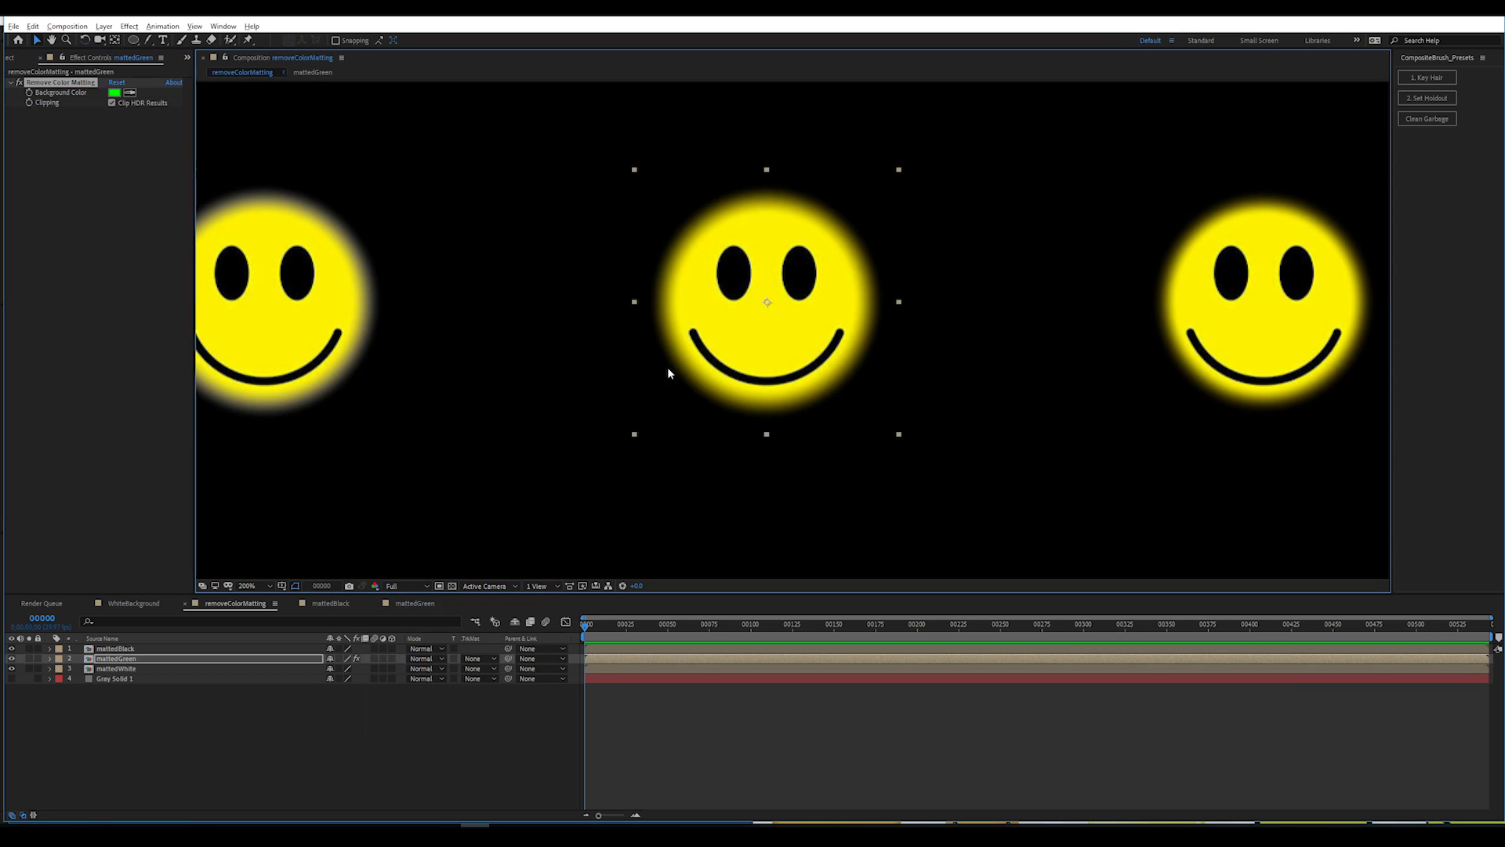
# - Switch the viewer to RGB Straight and apply Remove Color Matting to the mattedWhite layer
pyautogui.click(375, 584)
pyautogui.click(400, 668)
pyautogui.click(116, 668)
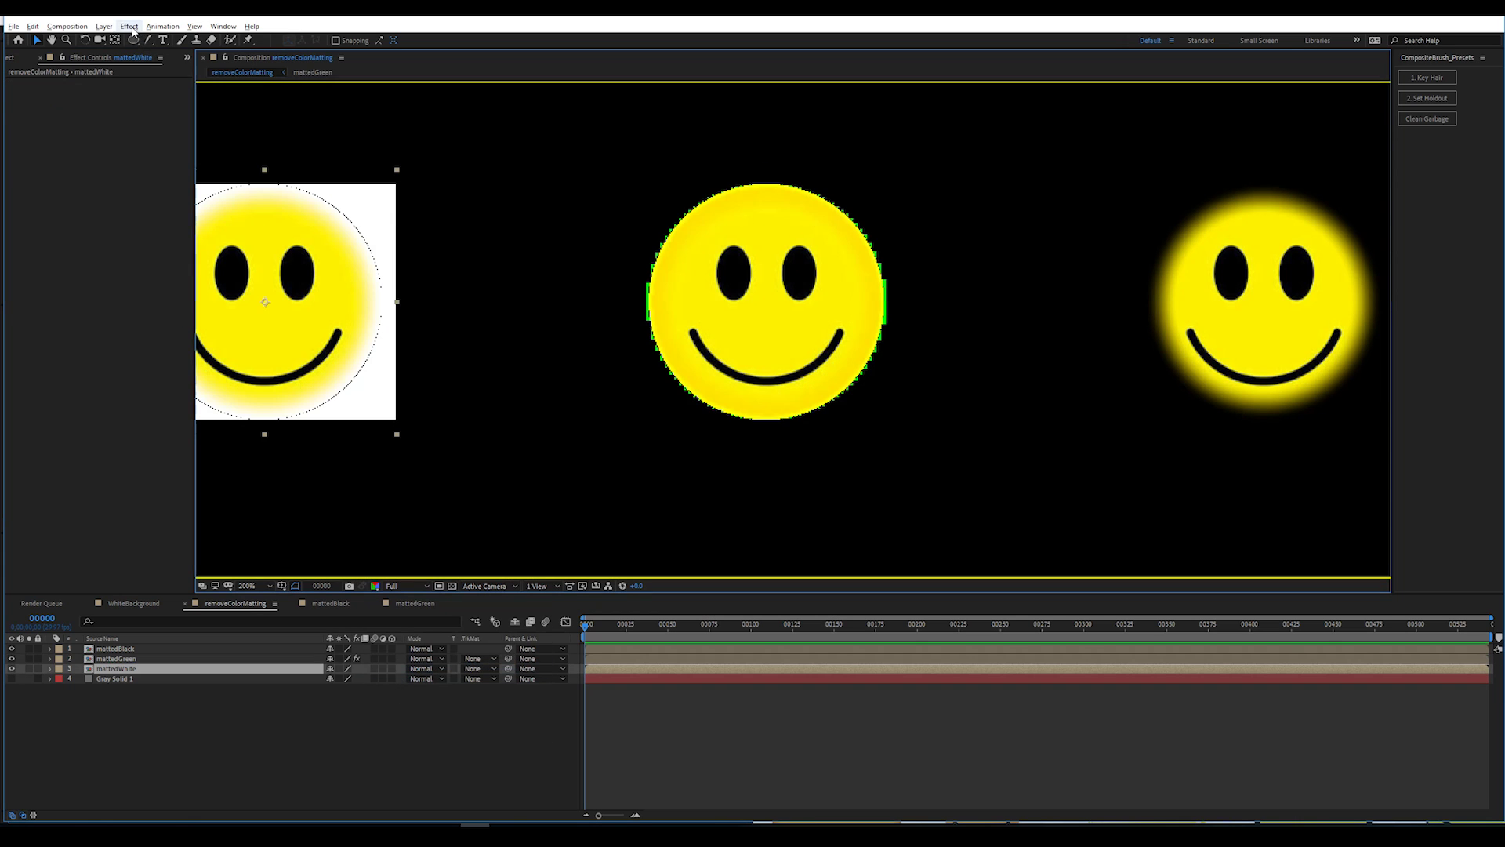
pyautogui.click(129, 26)
pyautogui.click(168, 52)
# - Set the Background Color of Remove Color Matting on mattedWhite to FFFFFF
pyautogui.click(114, 92)
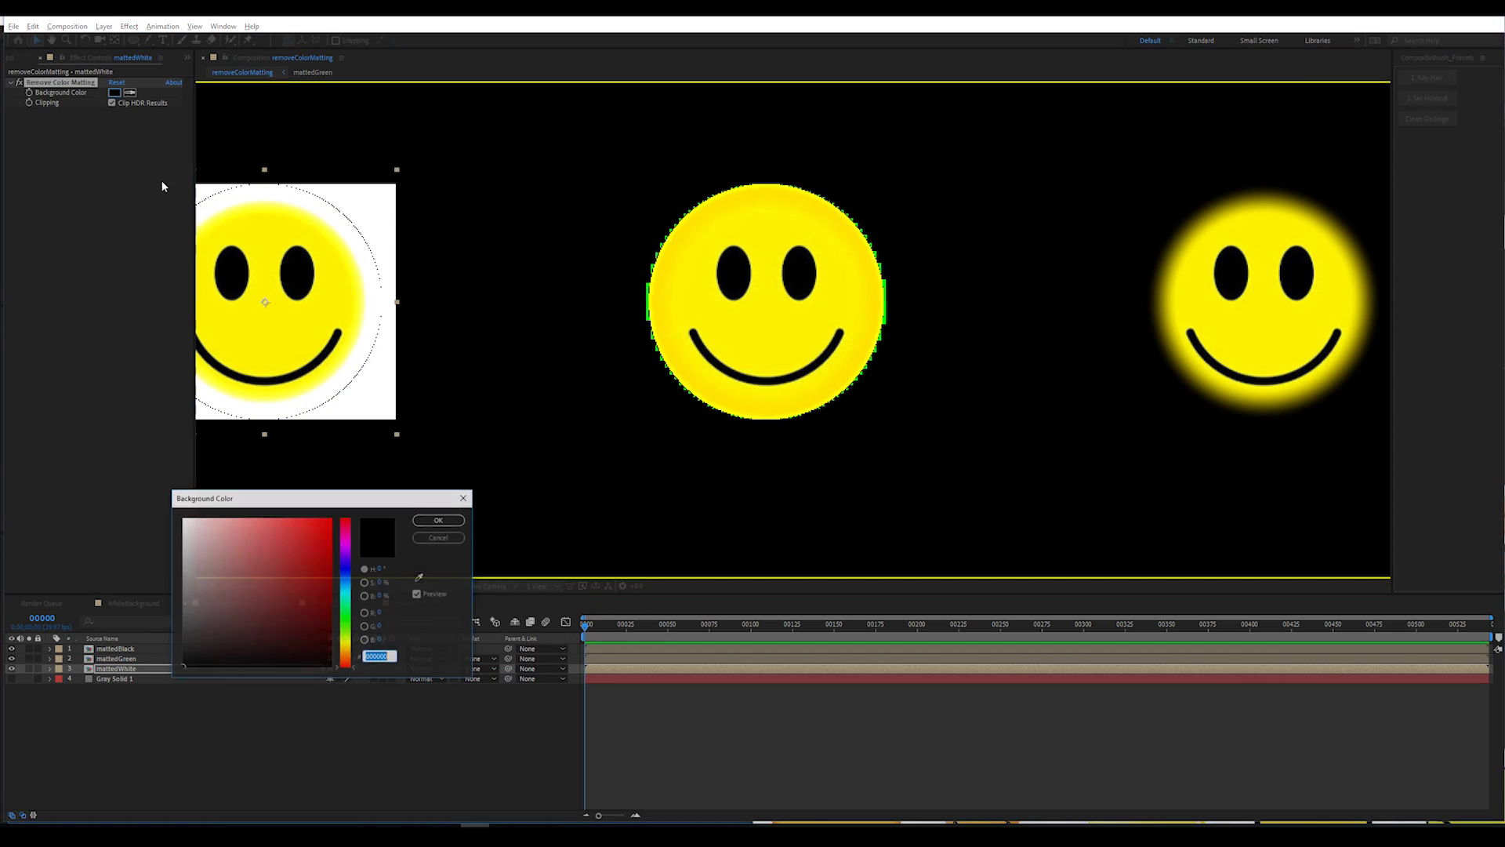
pyautogui.click(182, 600)
pyautogui.moveTo(182, 600); pyautogui.dragTo(182, 518)
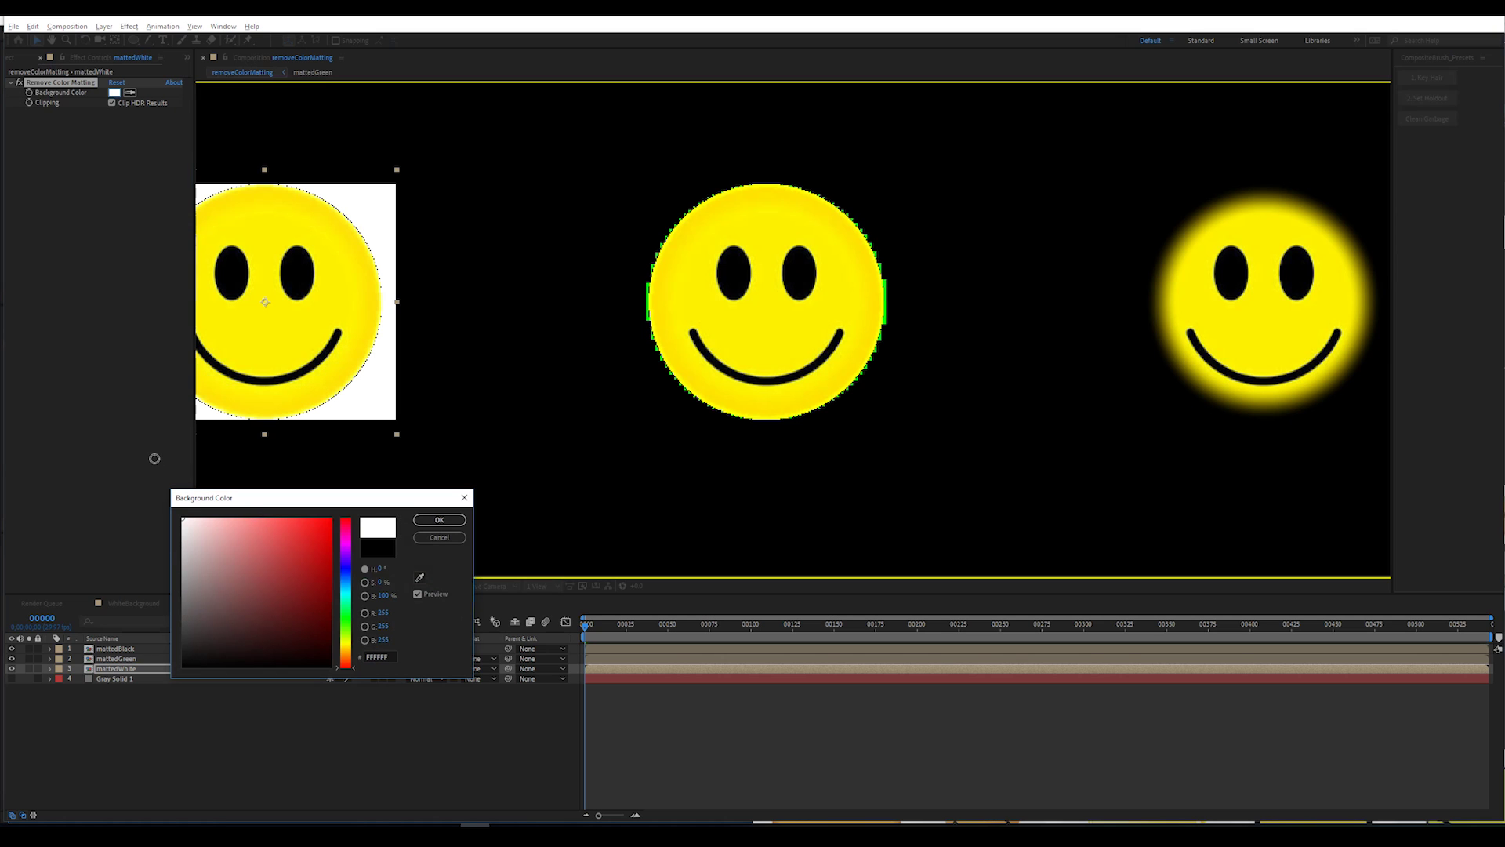
pyautogui.click(450, 522)
# - Apply Remove Color Matting to the mattedBlack layer
pyautogui.click(1182, 299)
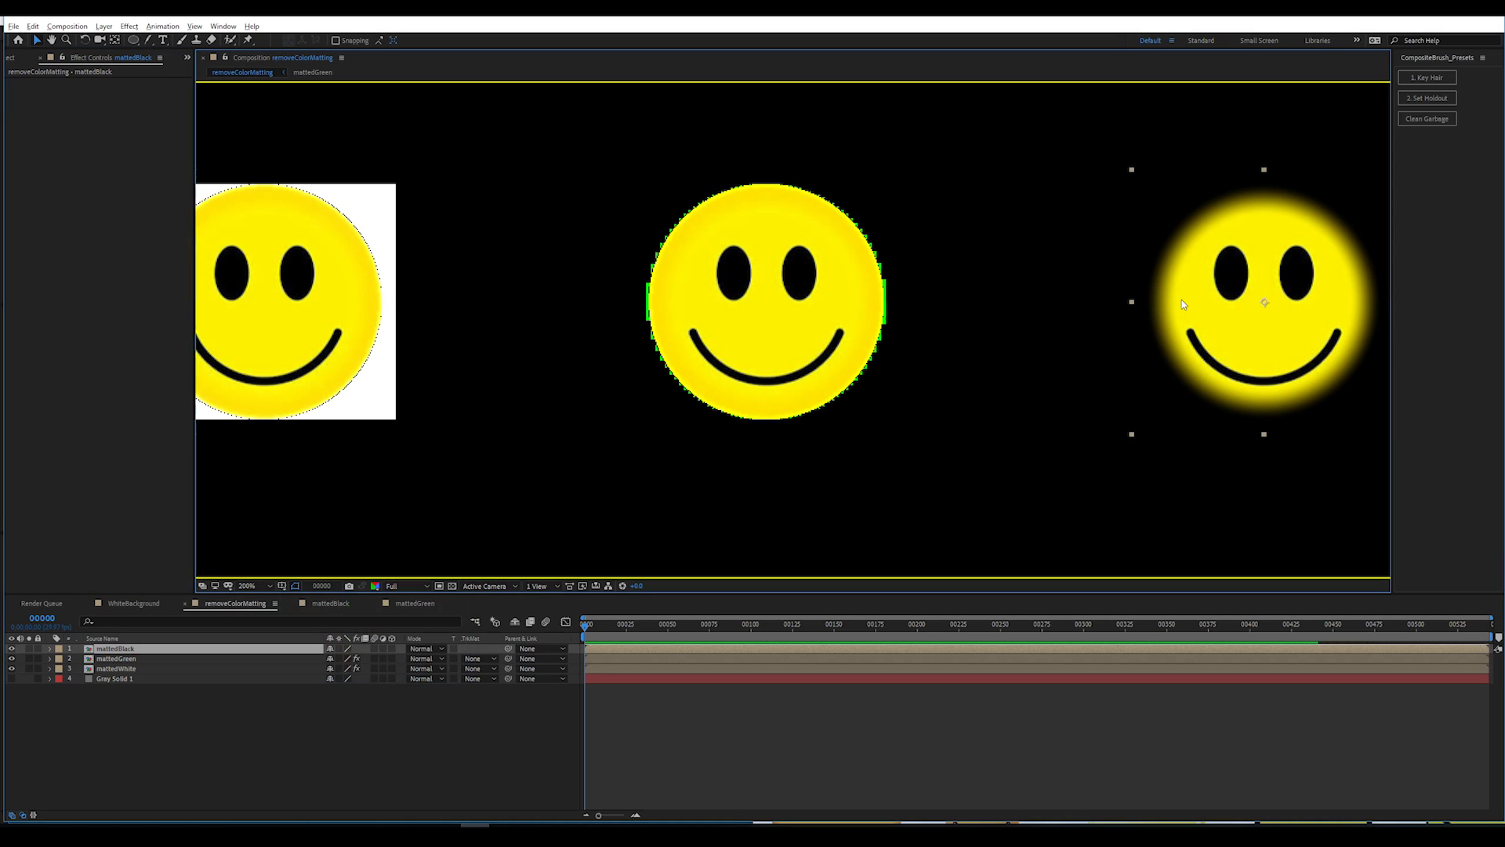
pyautogui.click(130, 27)
pyautogui.click(157, 45)
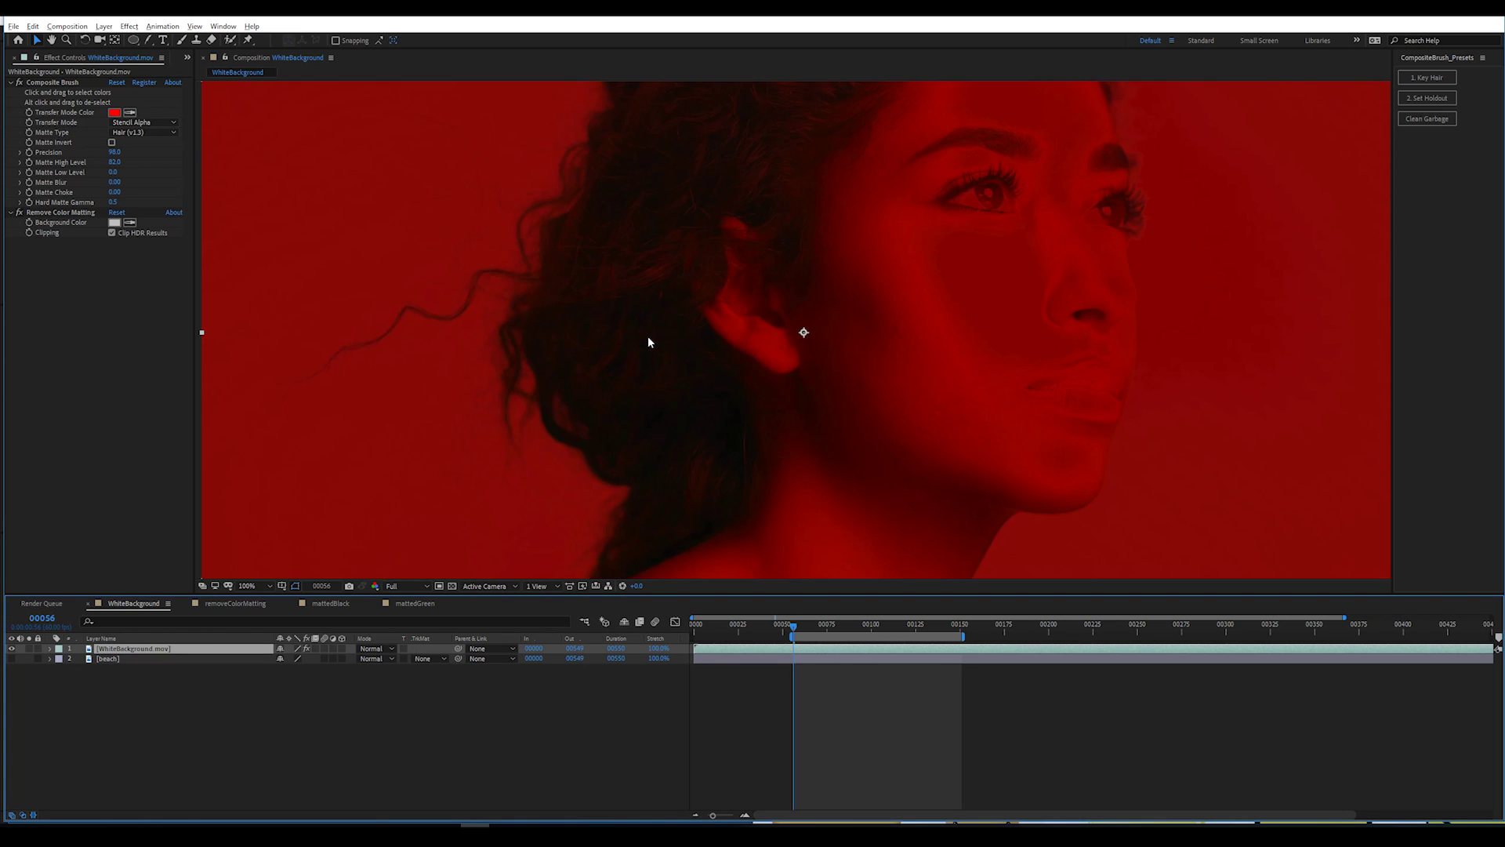
# - Compare the WhiteBackground.mov key with Remove Color Matting off and on, and make the beach layer visible behind it
pyautogui.click(19, 212)
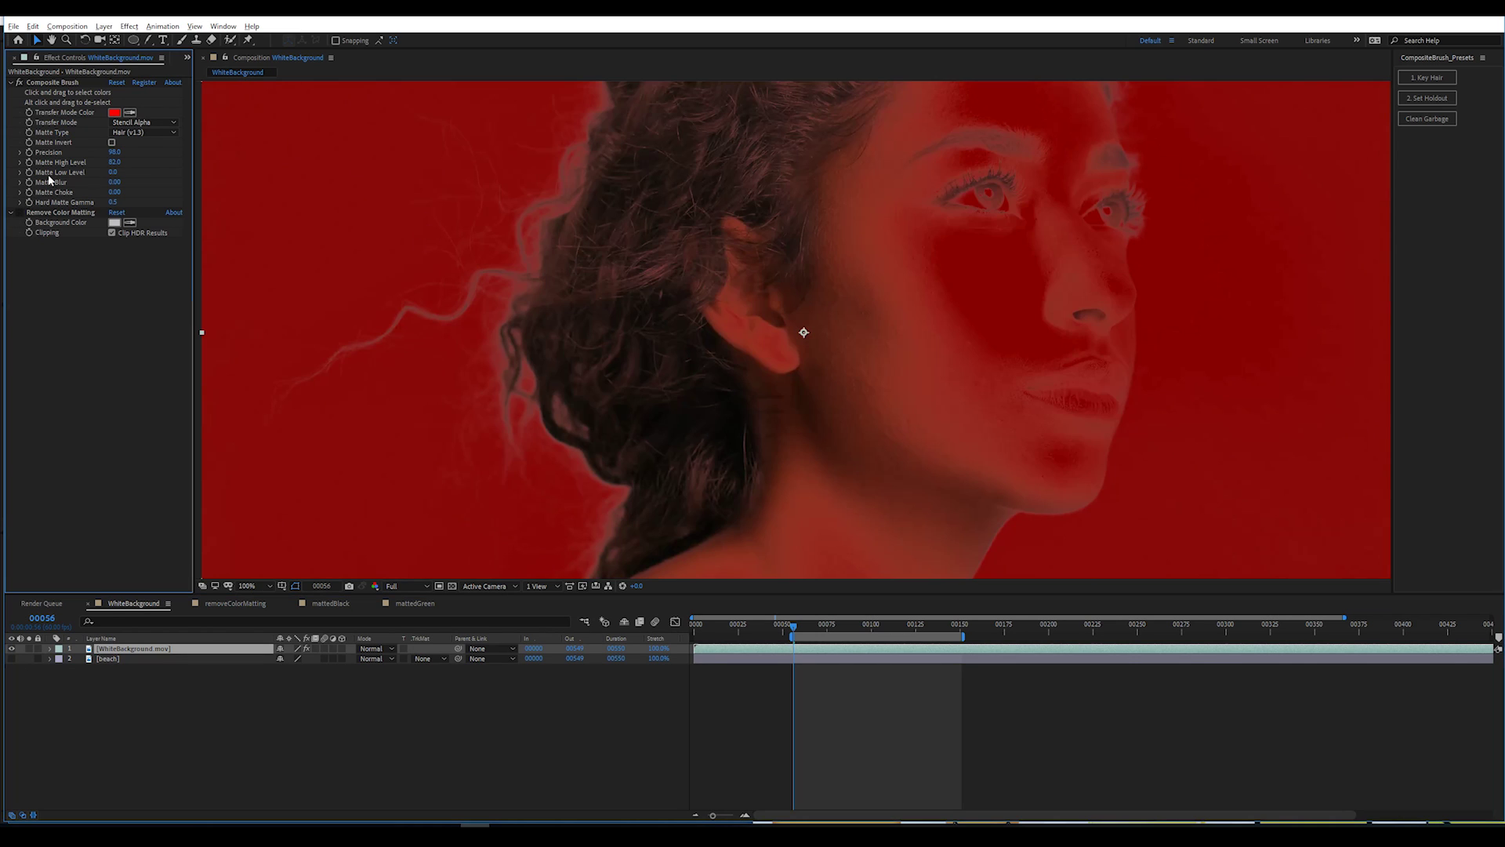
pyautogui.click(19, 212)
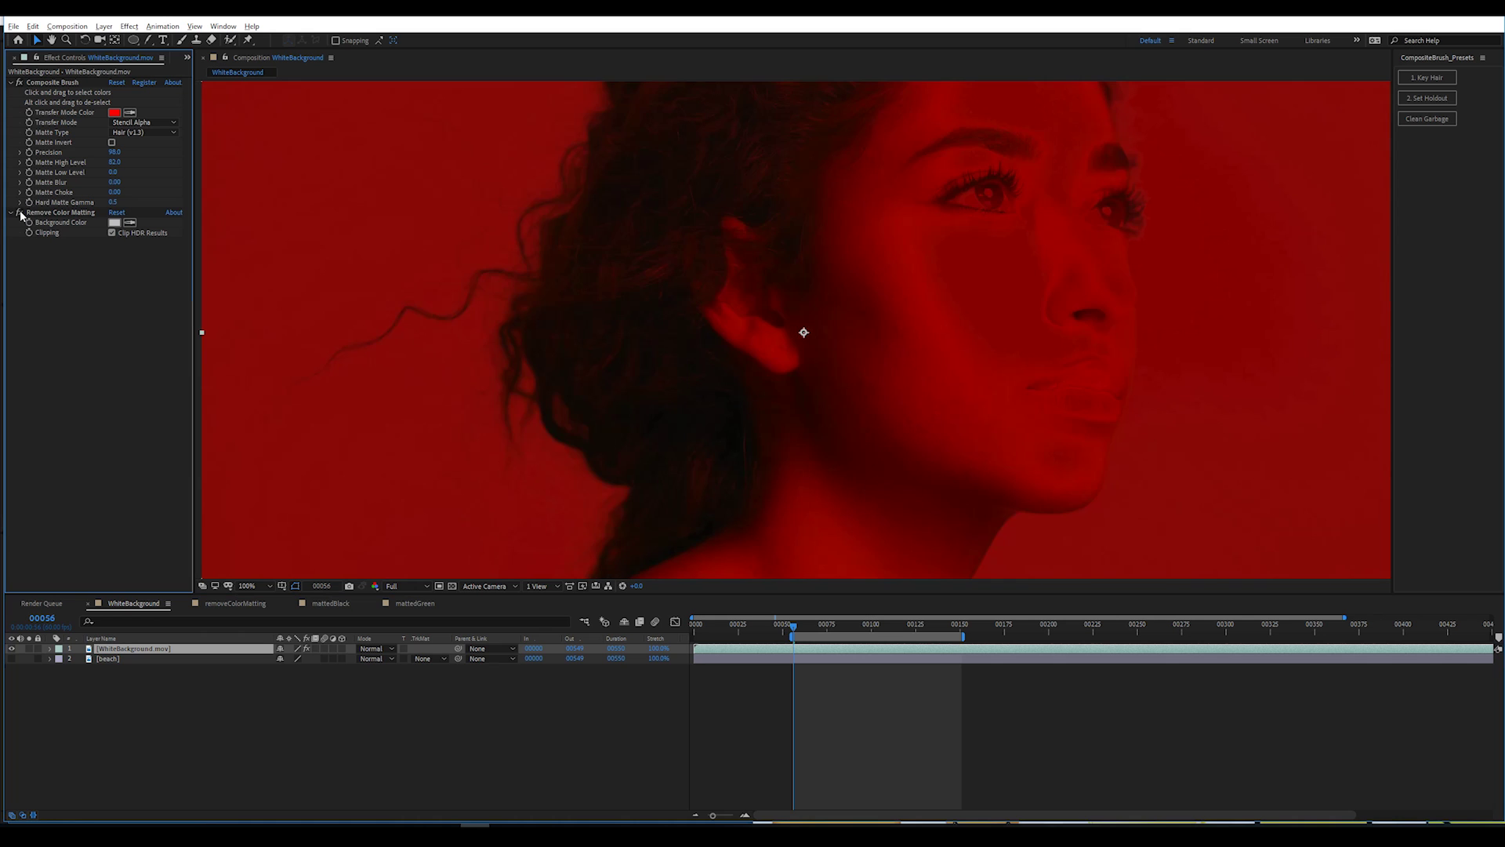
pyautogui.moveTo(698, 593); pyautogui.dragTo(700, 697)
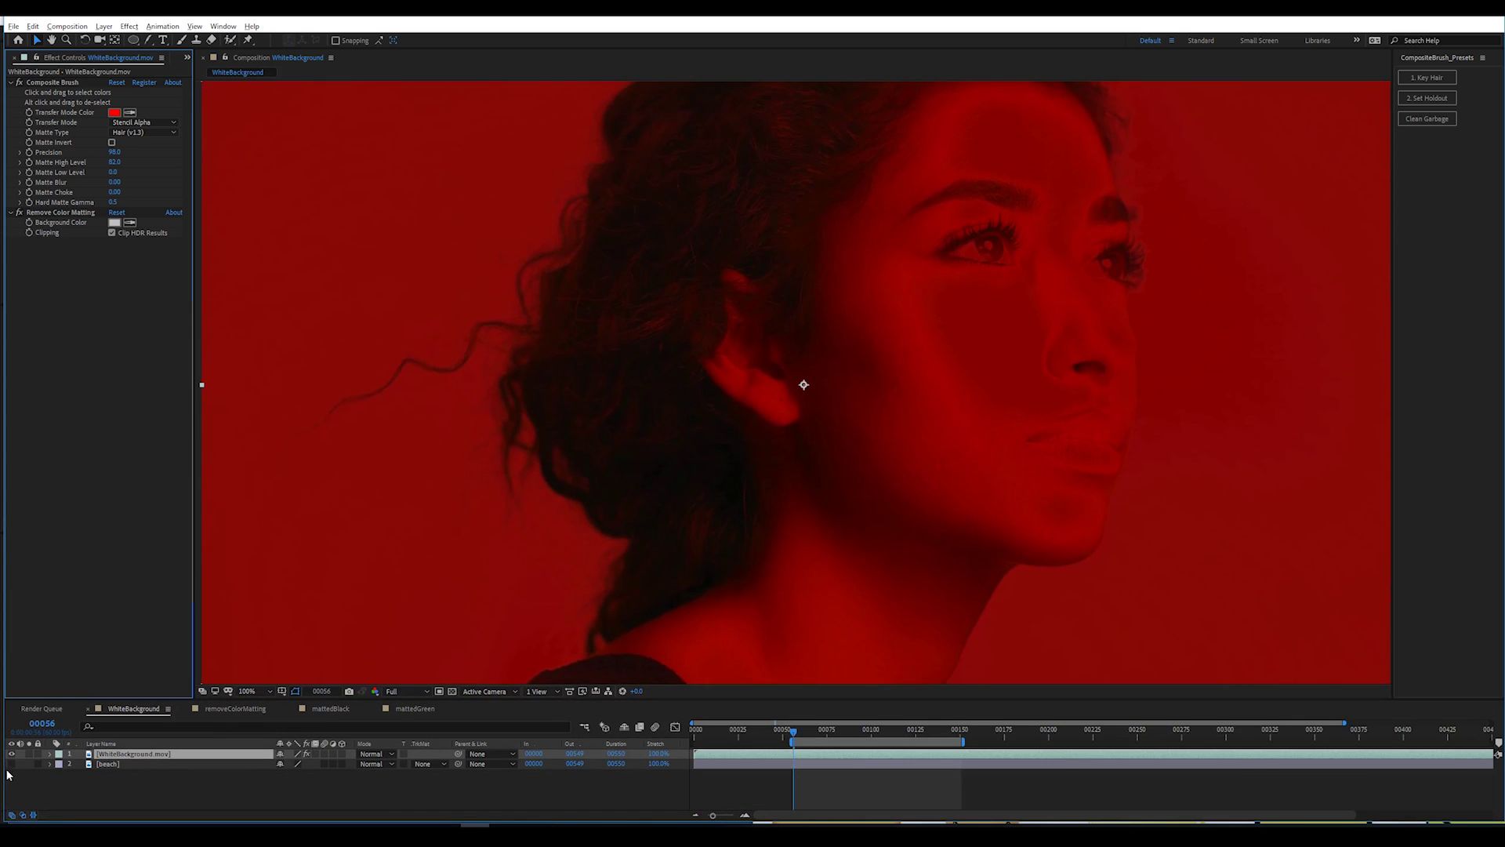
pyautogui.click(11, 763)
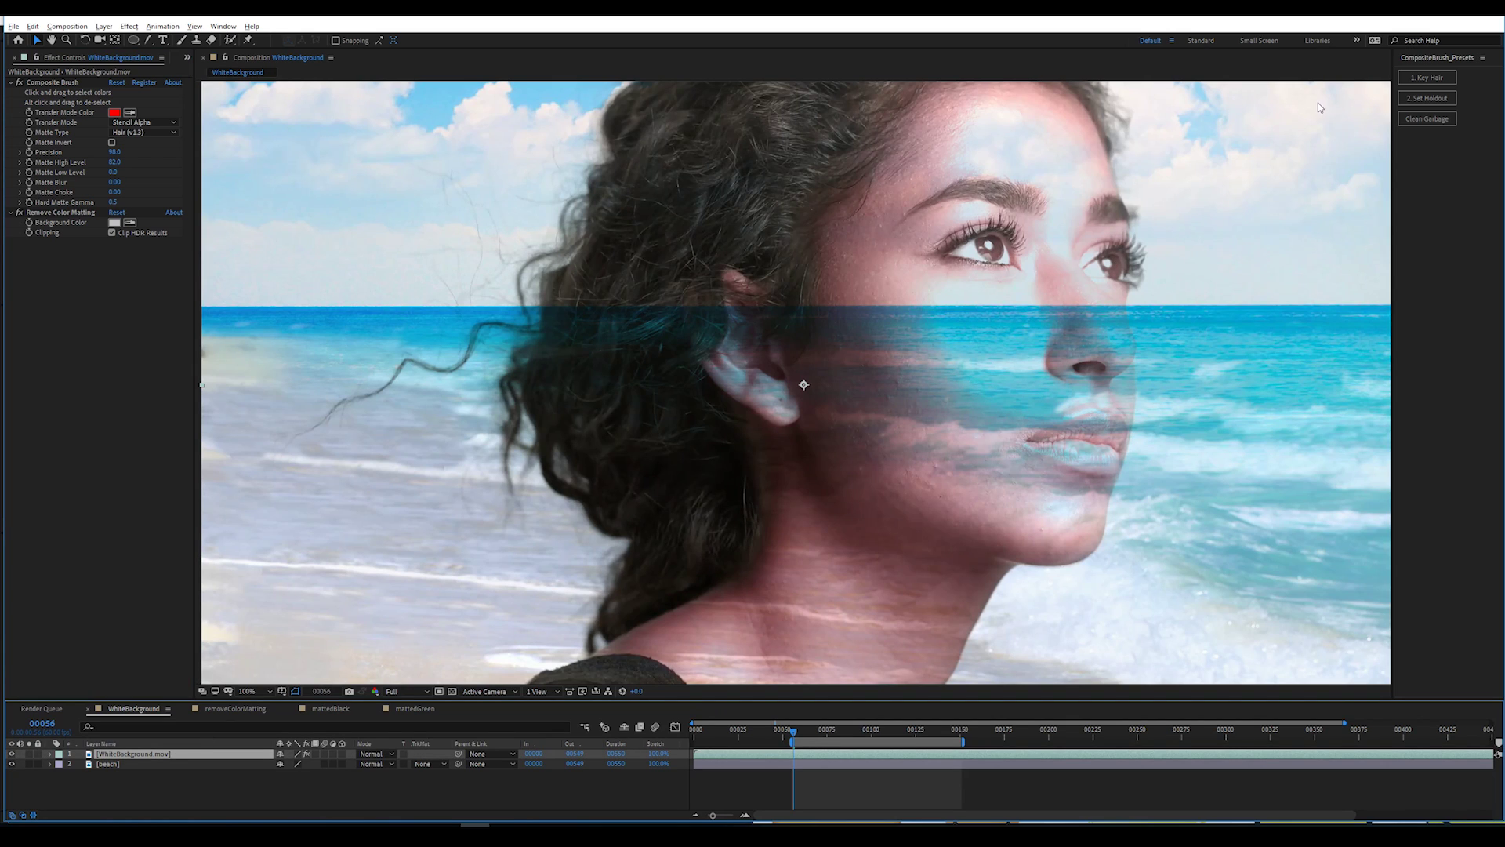
# - Apply the Set Holdout preset to the WhiteBackground.mov layer
pyautogui.click(1417, 99)
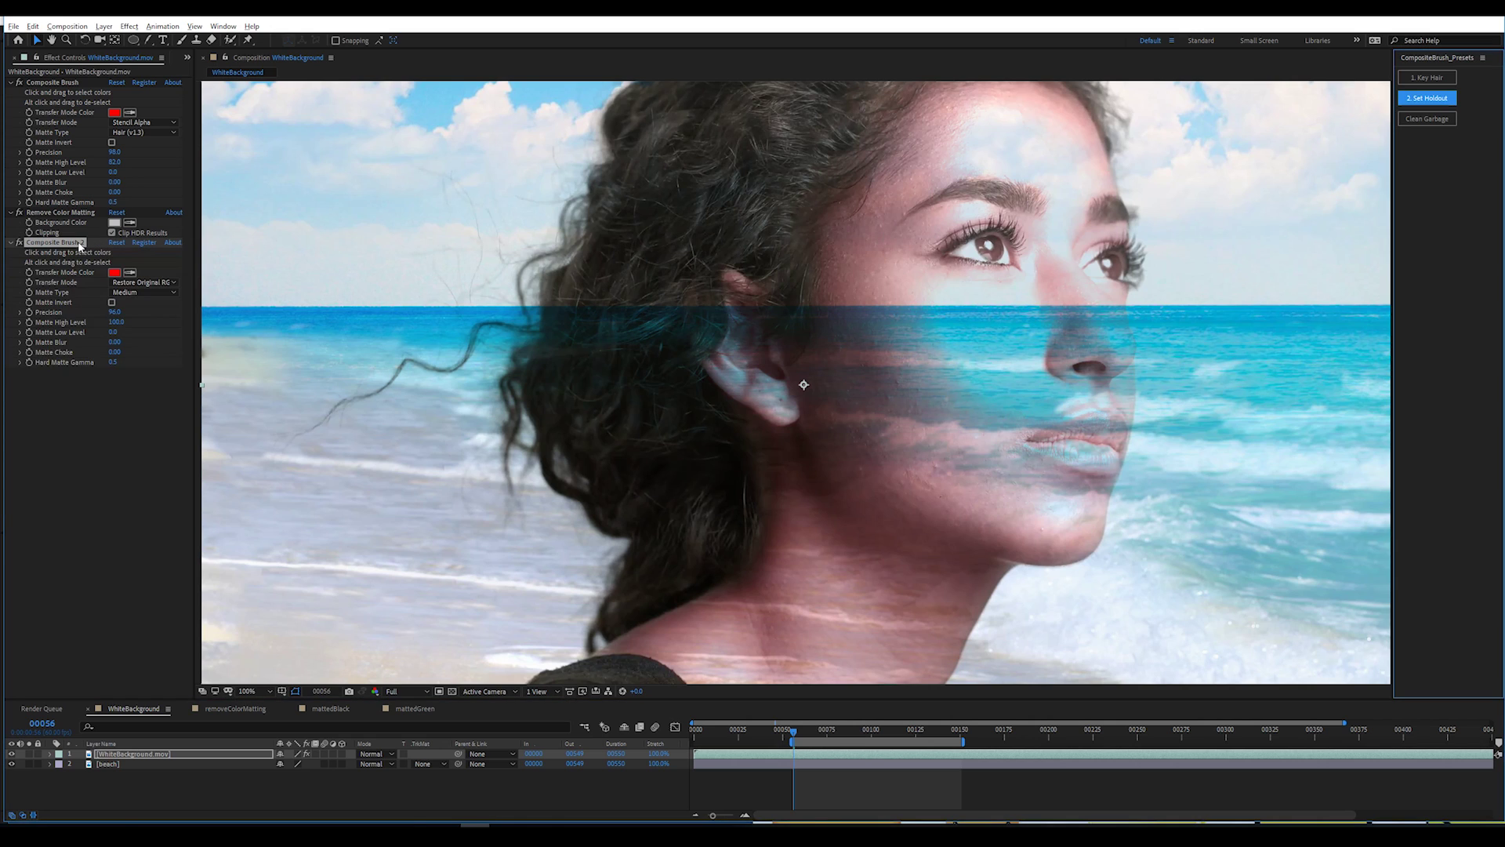
pyautogui.click(64, 418)
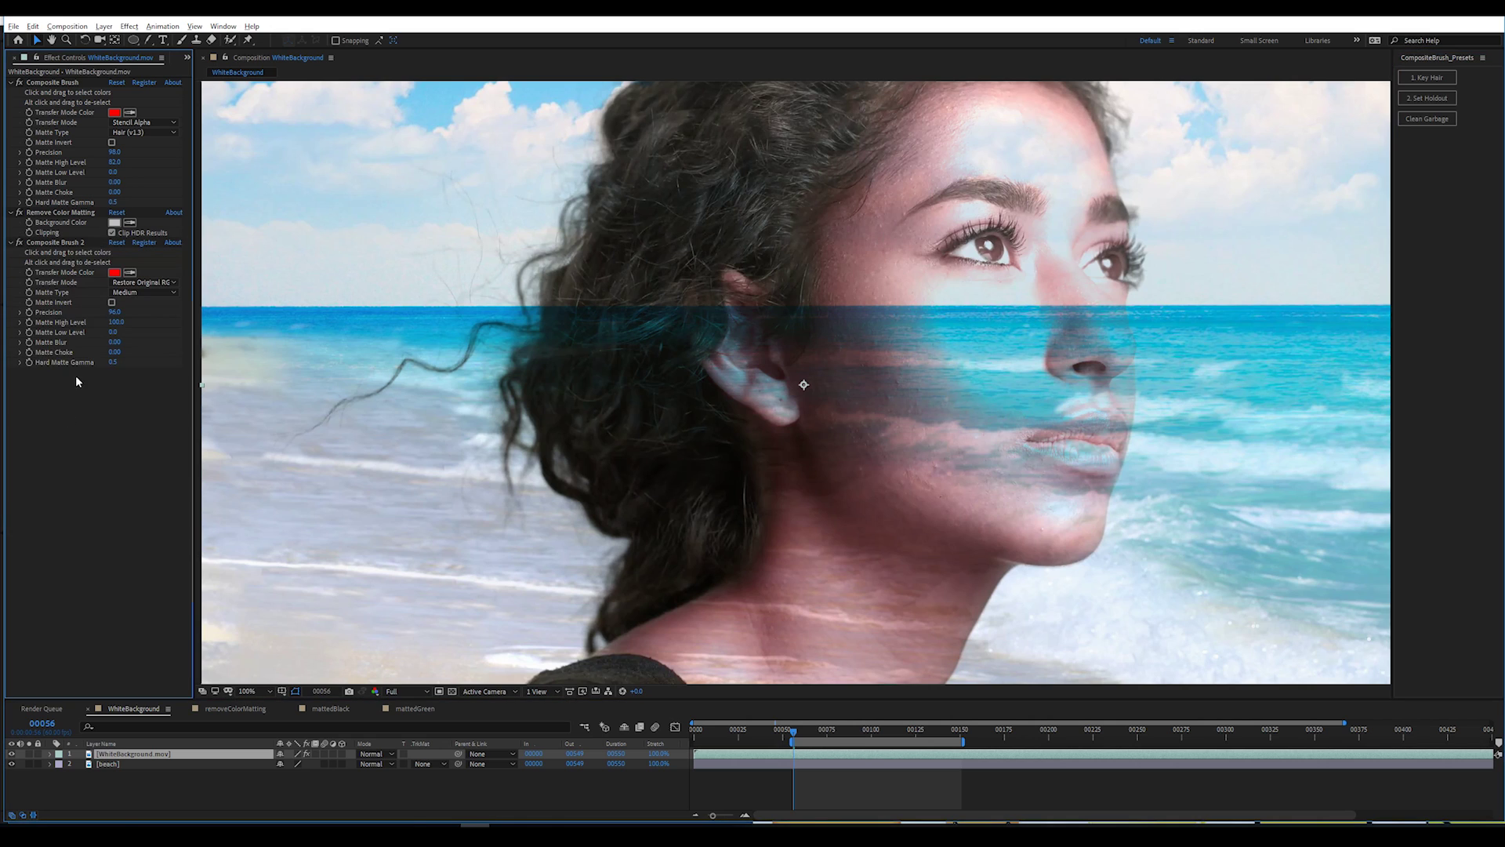
pyautogui.click(79, 243)
pyautogui.click(68, 83)
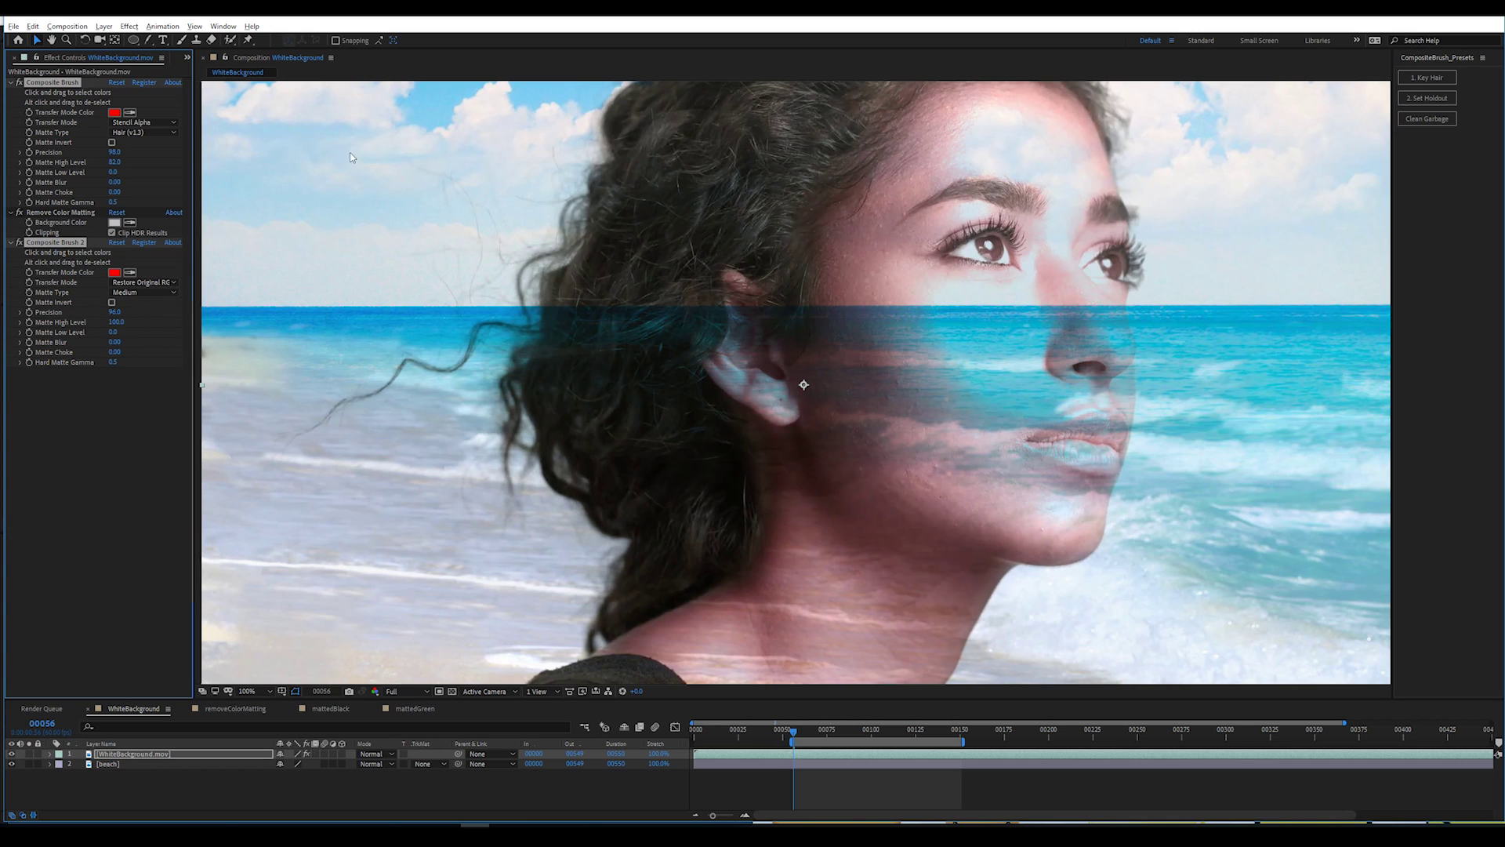
pyautogui.click(54, 440)
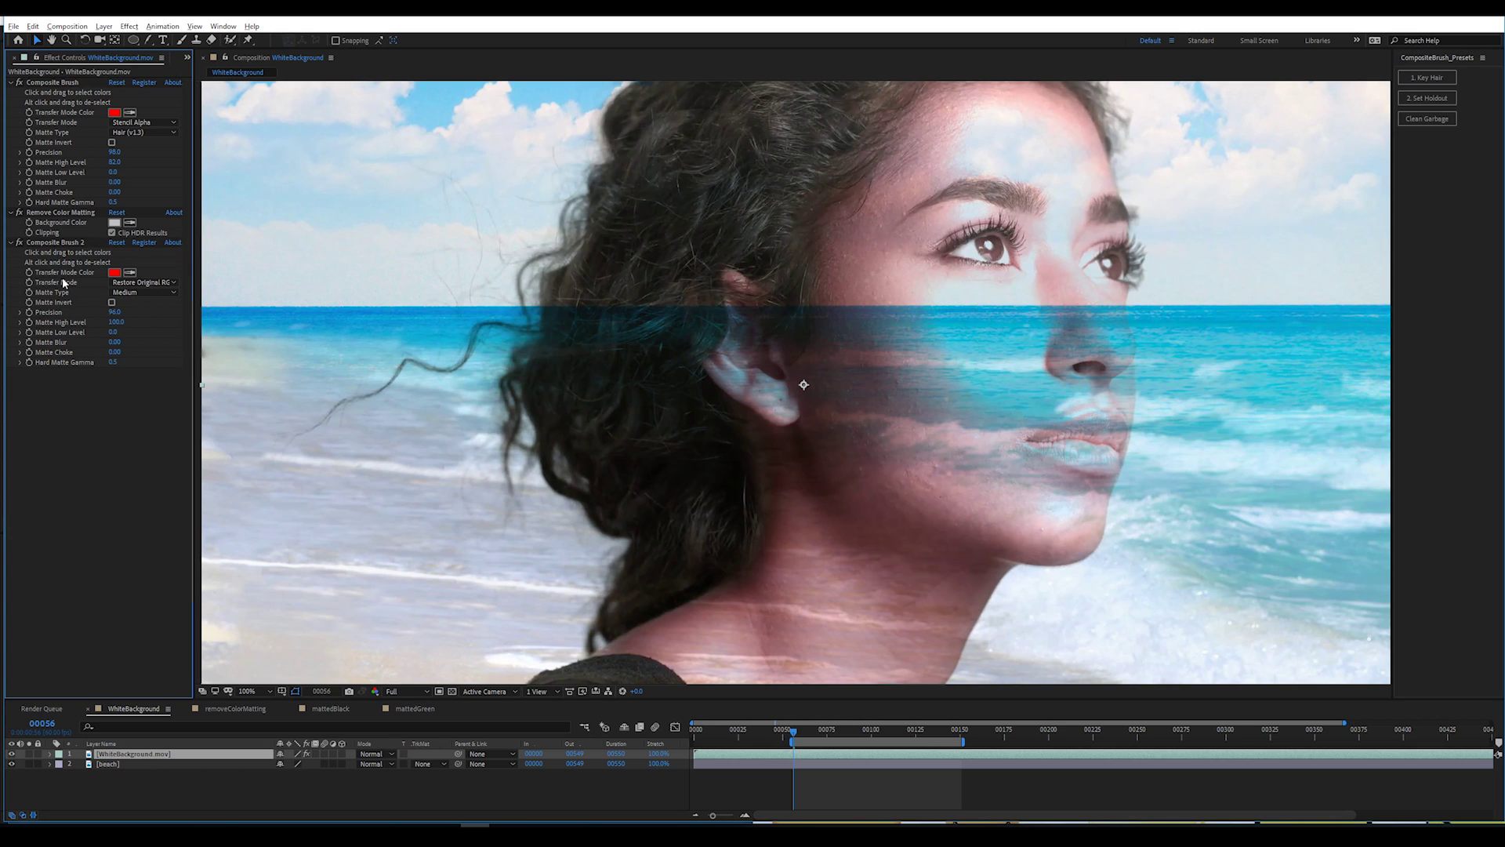
pyautogui.click(61, 211)
pyautogui.keyDown('shift'); pyautogui.click(59, 243); pyautogui.keyUp('shift')
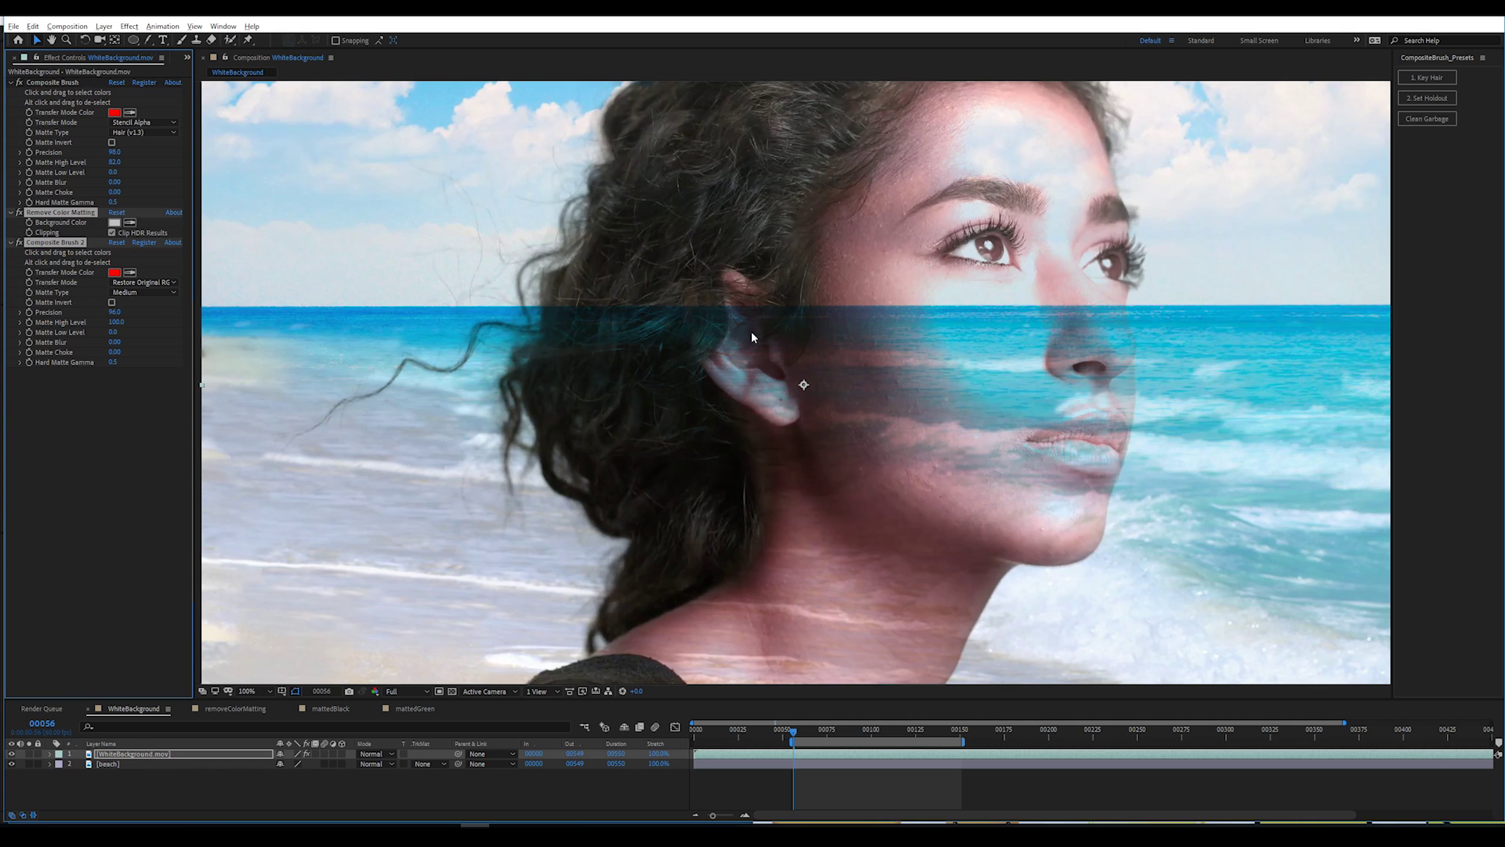
pyautogui.press('space')
pyautogui.press('space')
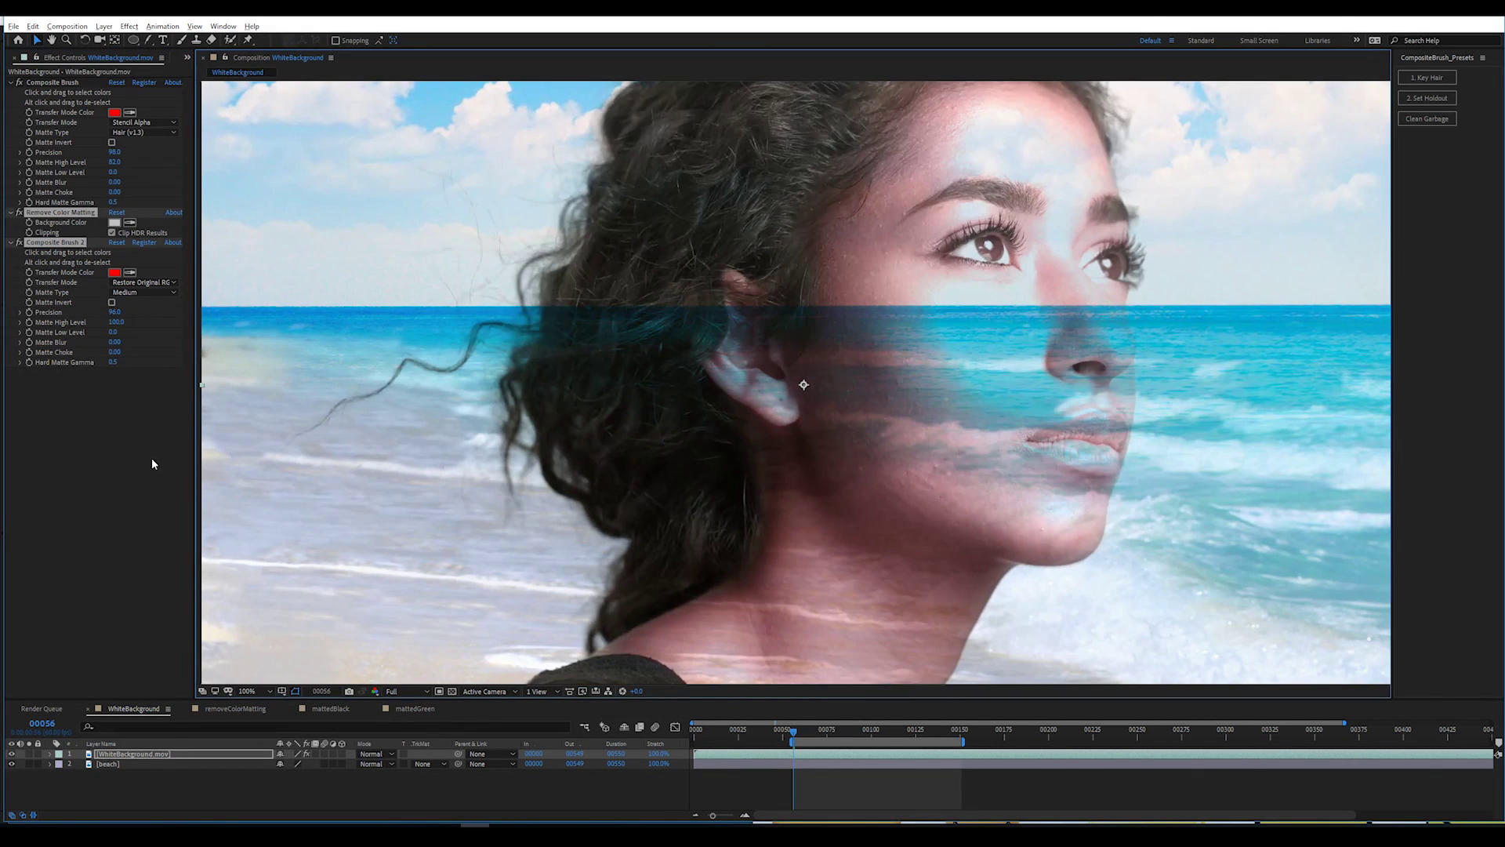
# - Brush over the woman's skin and hair with Composite Brush 2 to restore them, comparing the composite with that effect off and on
pyautogui.click(54, 241)
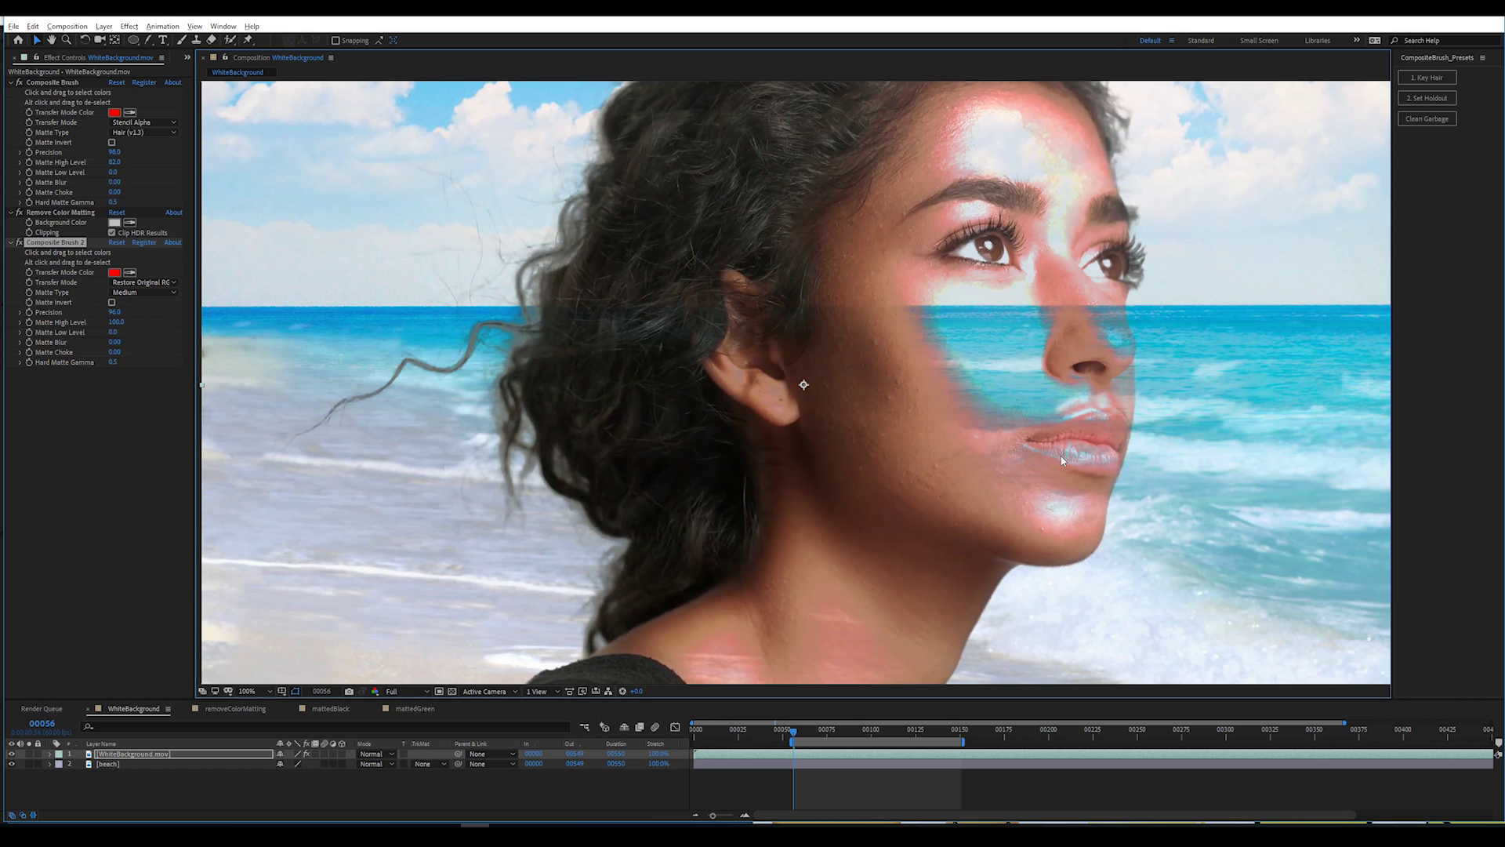
pyautogui.moveTo(946, 380); pyautogui.dragTo(959, 356)
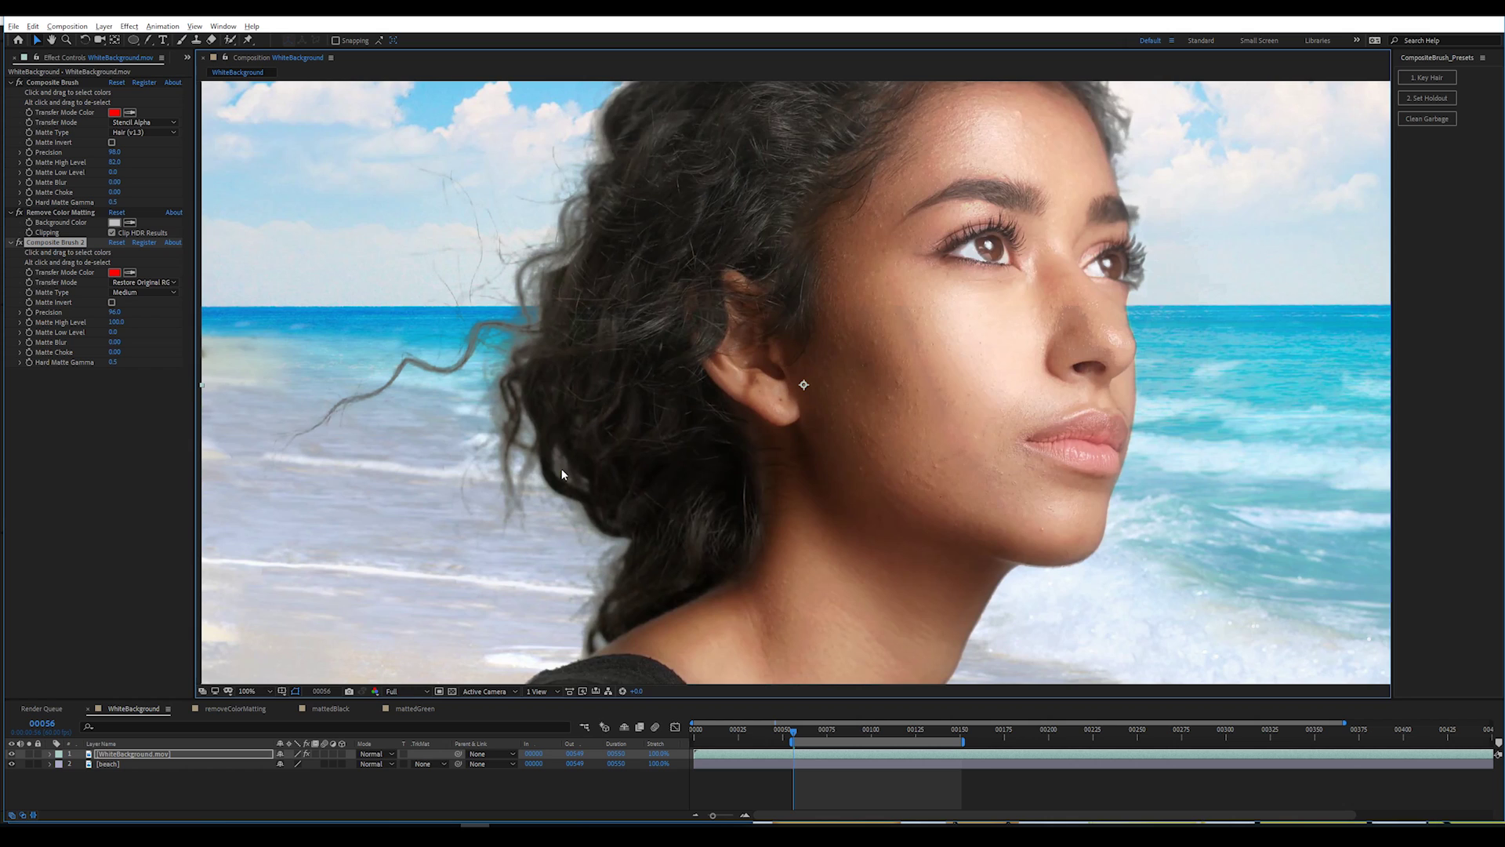
pyautogui.click(19, 244)
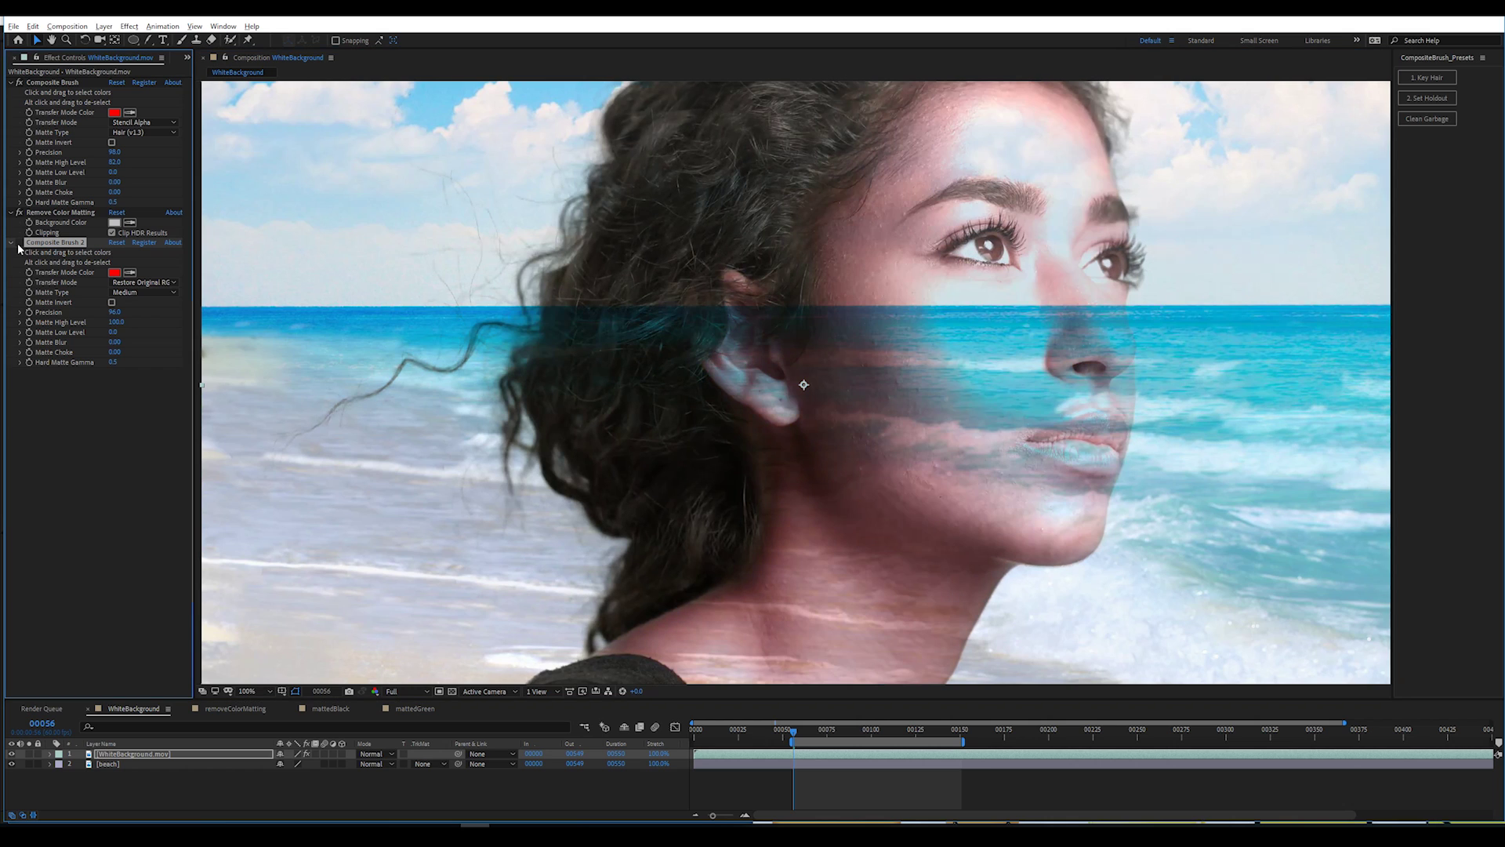
pyautogui.click(19, 243)
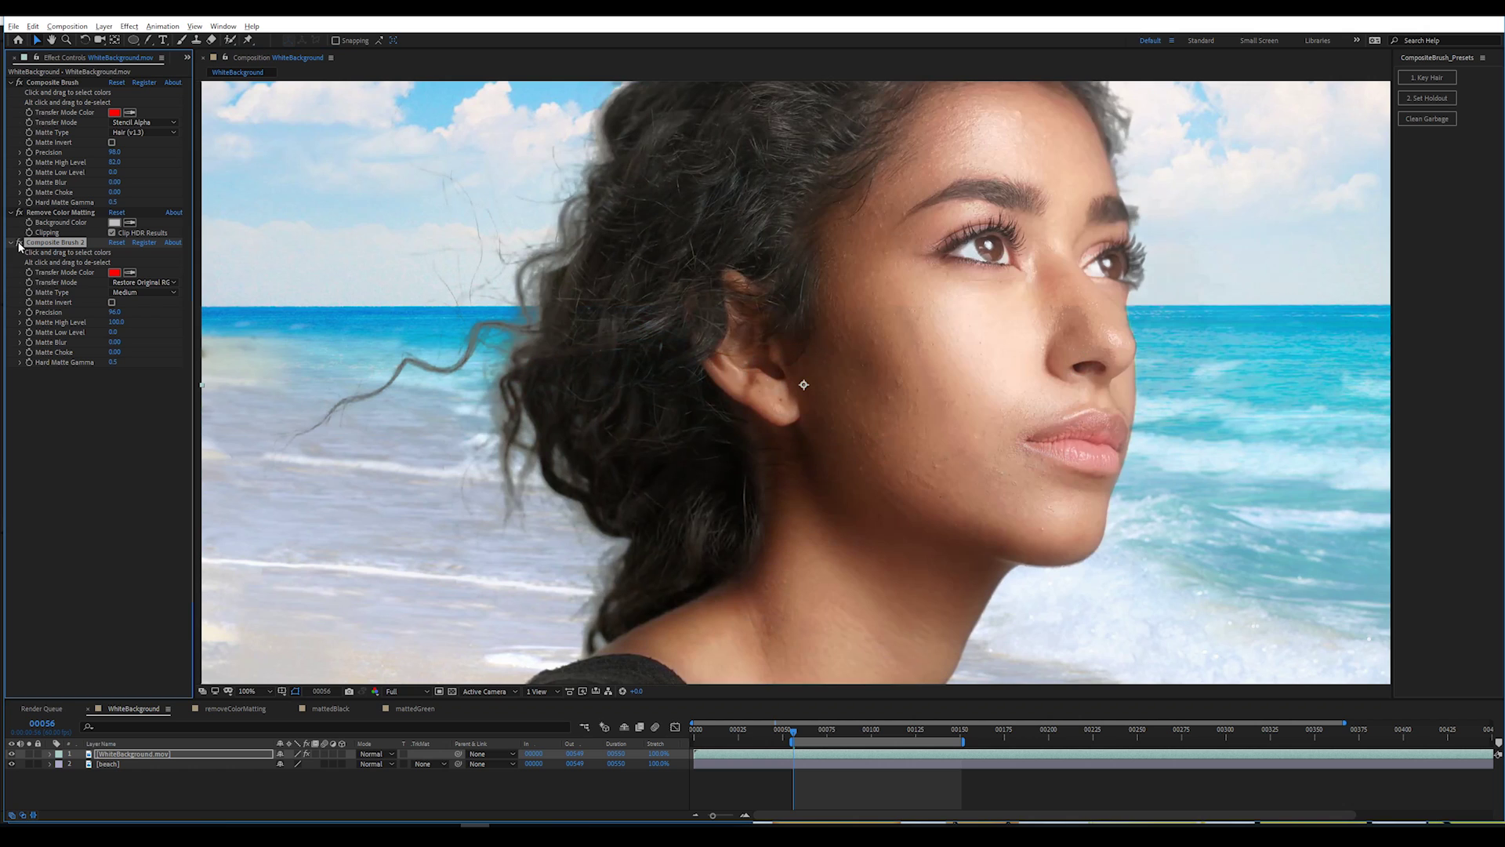
pyautogui.click(528, 423)
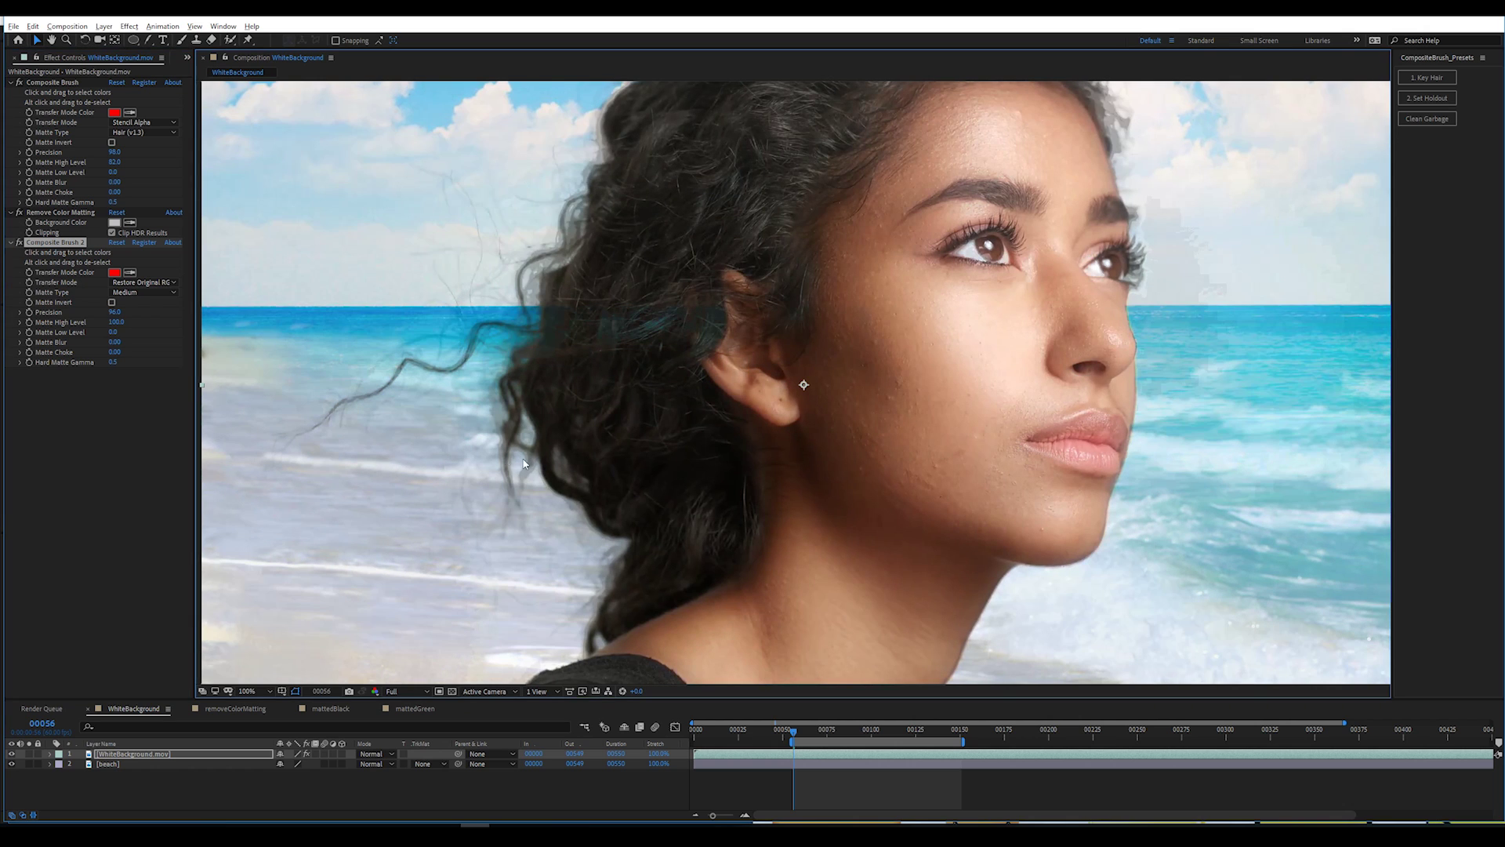
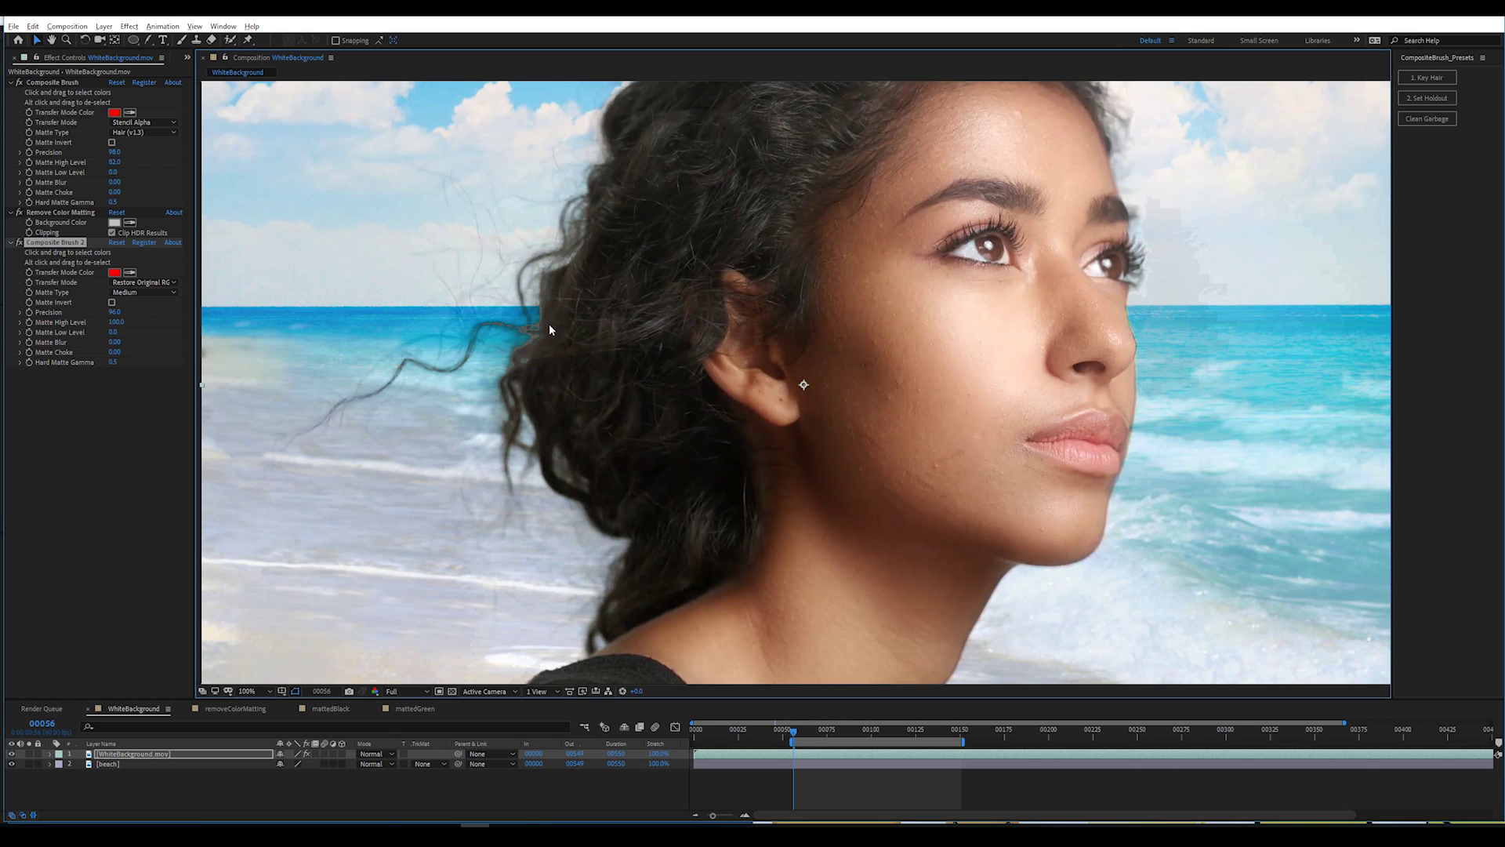
# - Compare the beach composite with all effects on WhiteBackground.mov disabled and re-enabled
pyautogui.click(17, 244)
pyautogui.hotkey('ctrl', 'a')
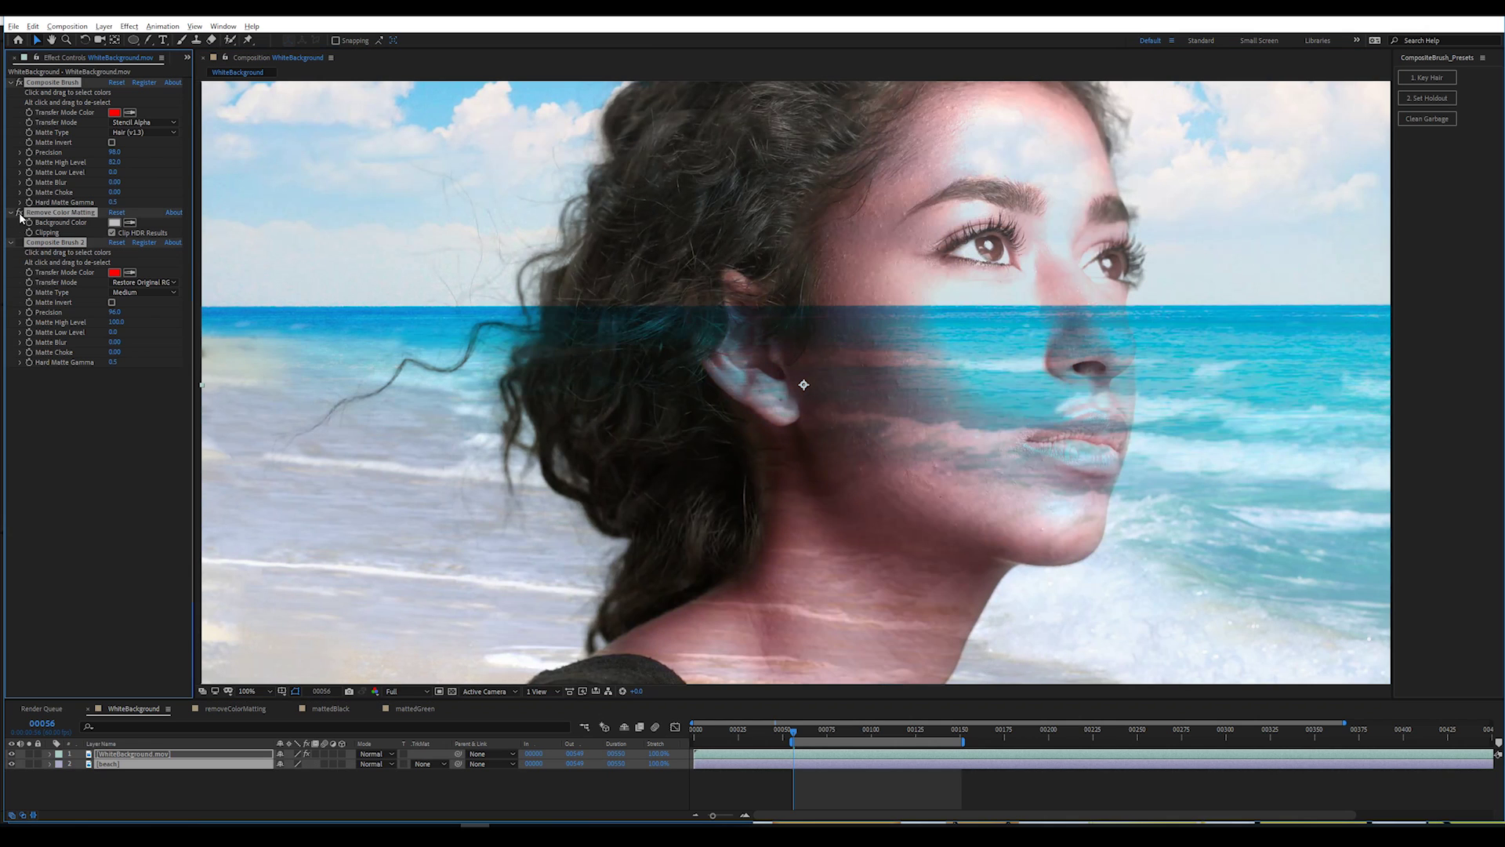
pyautogui.click(19, 212)
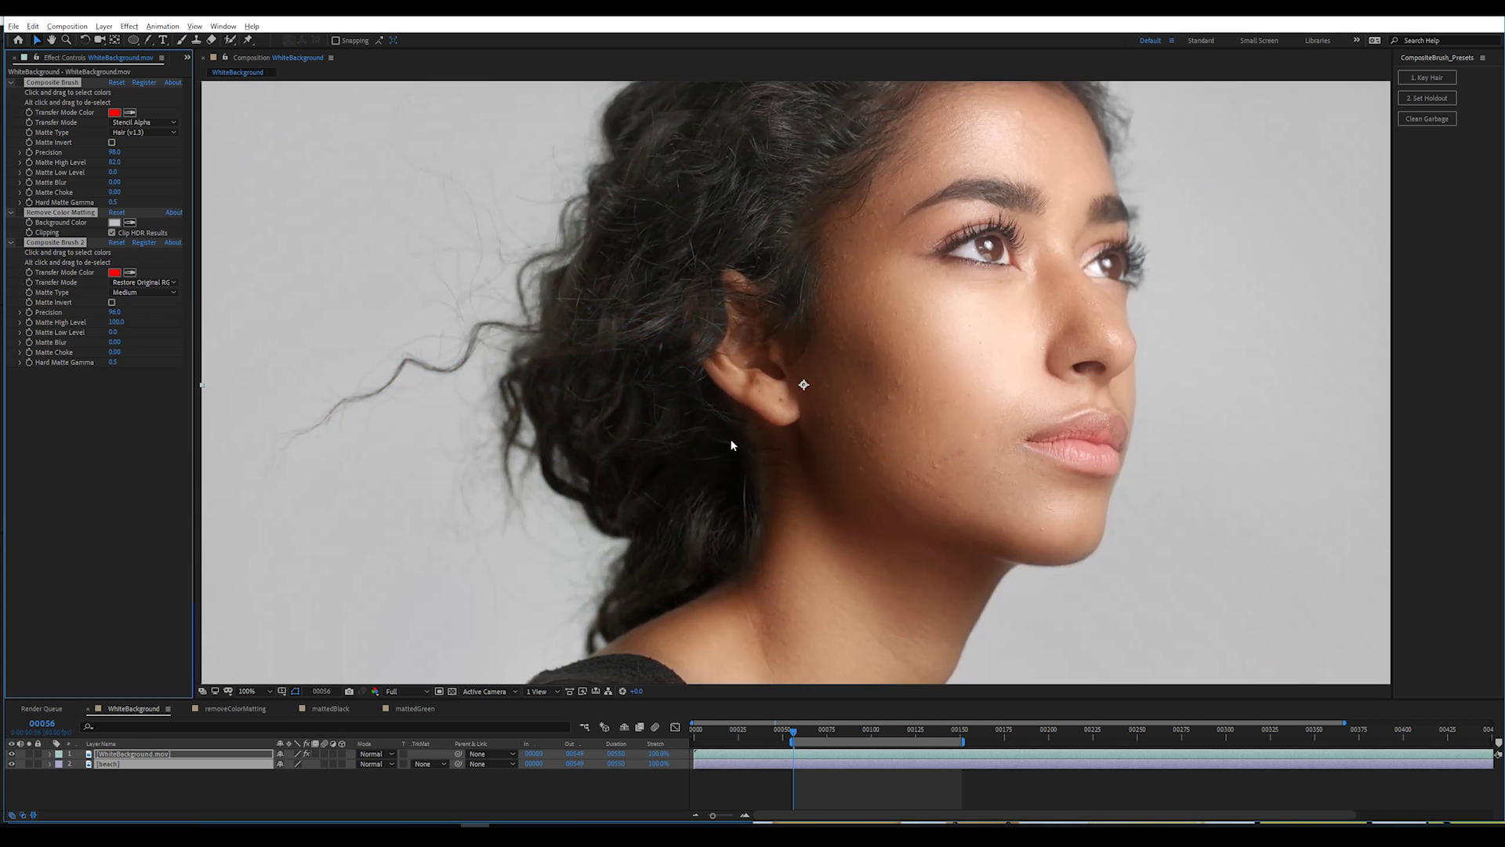
pyautogui.click(18, 243)
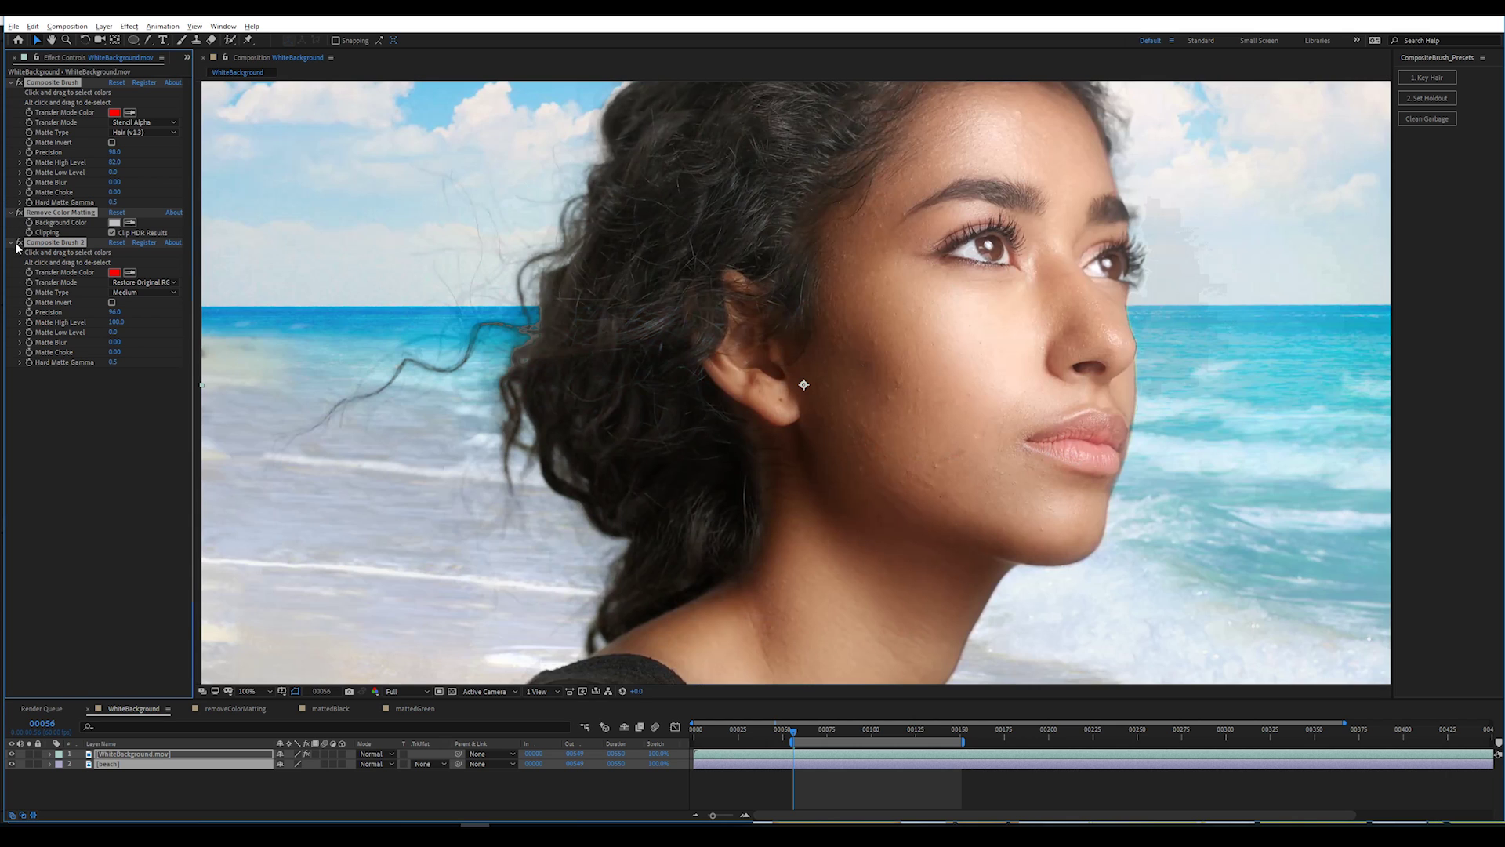
# - Adjust the Composite Brush 2 holdout selection at the outer edge of the hair behind the ear
pyautogui.click(59, 466)
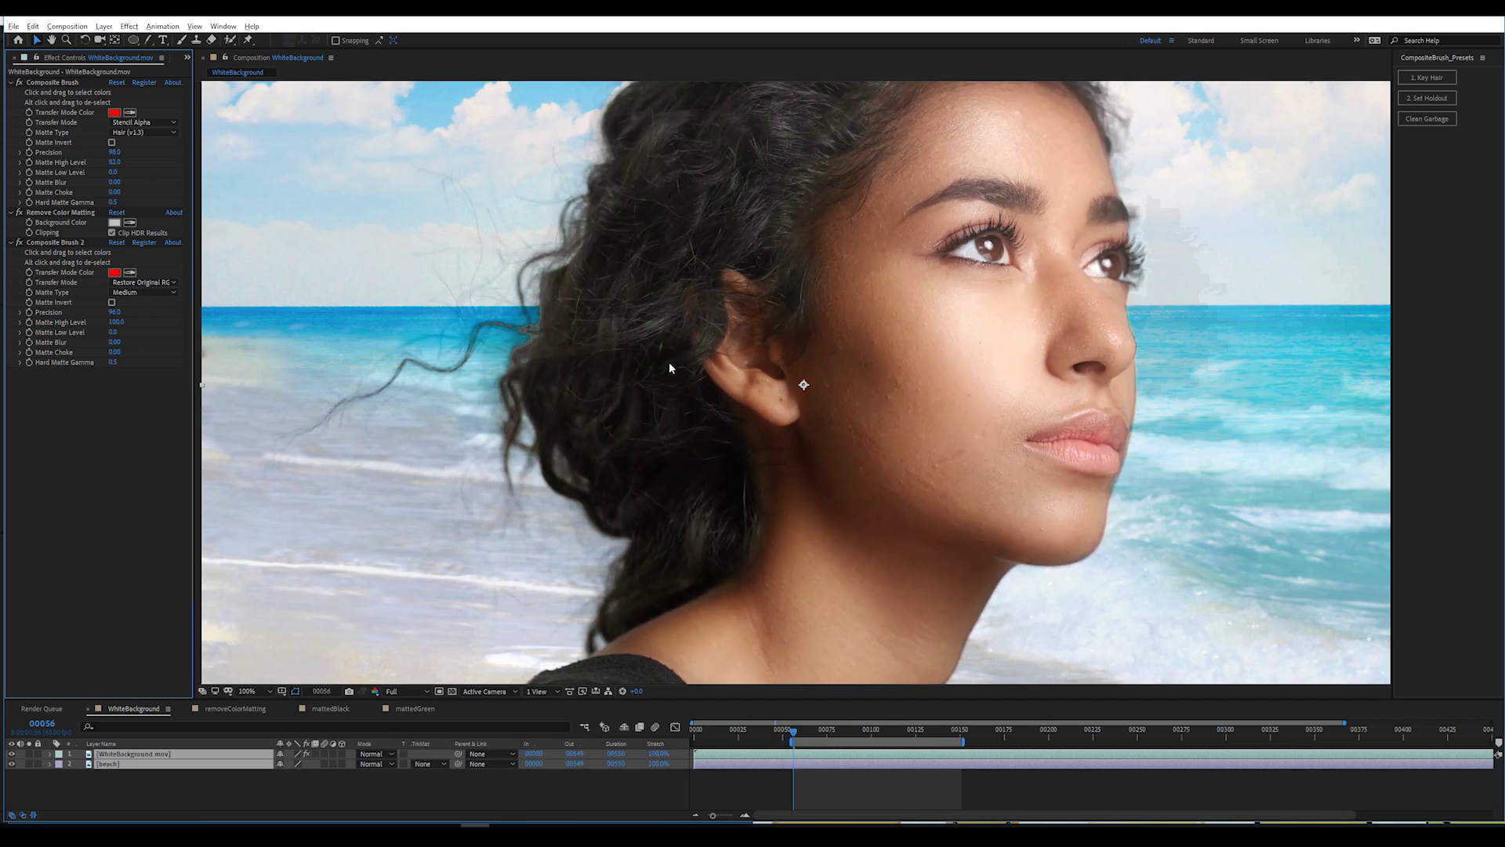
pyautogui.click(55, 242)
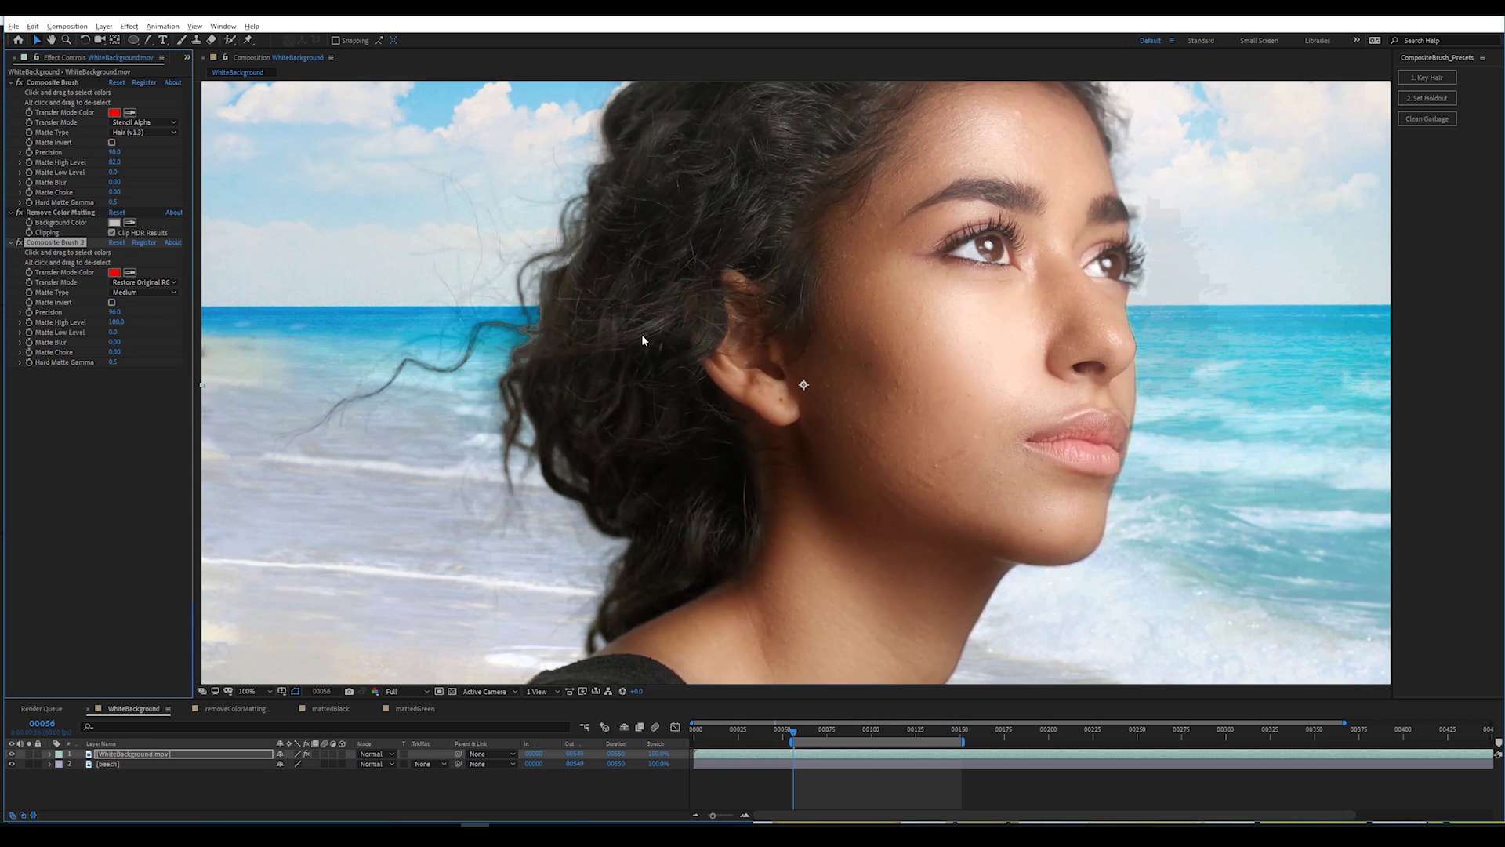
pyautogui.click(531, 336)
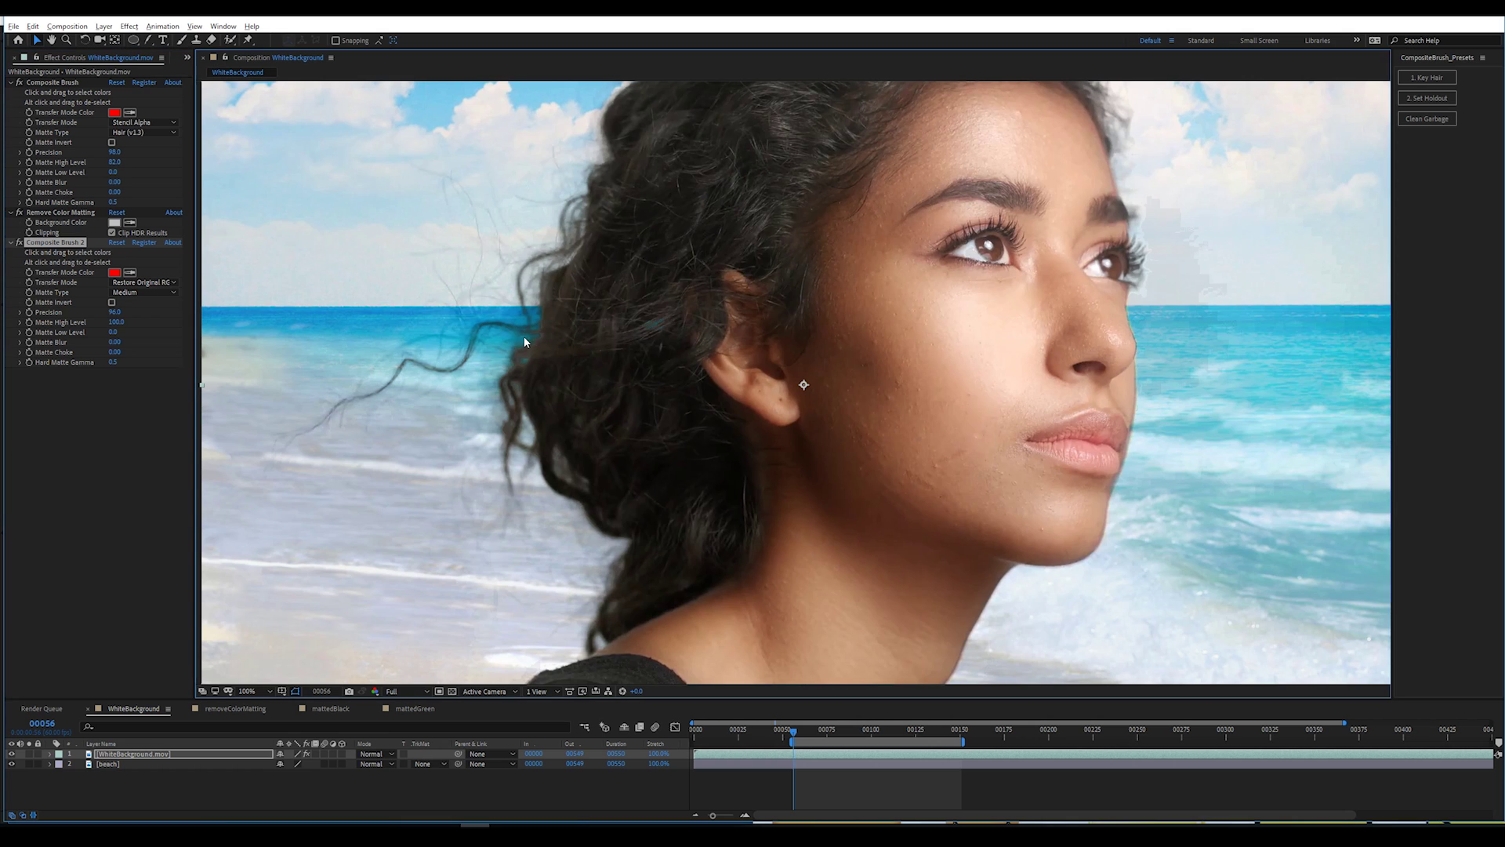
# - With the first Composite Brush and Remove Color Matting disabled, set Composite Brush 2's Transfer Mode to Stencil Alpha and Matte Choke to -29.00
pyautogui.click(54, 212)
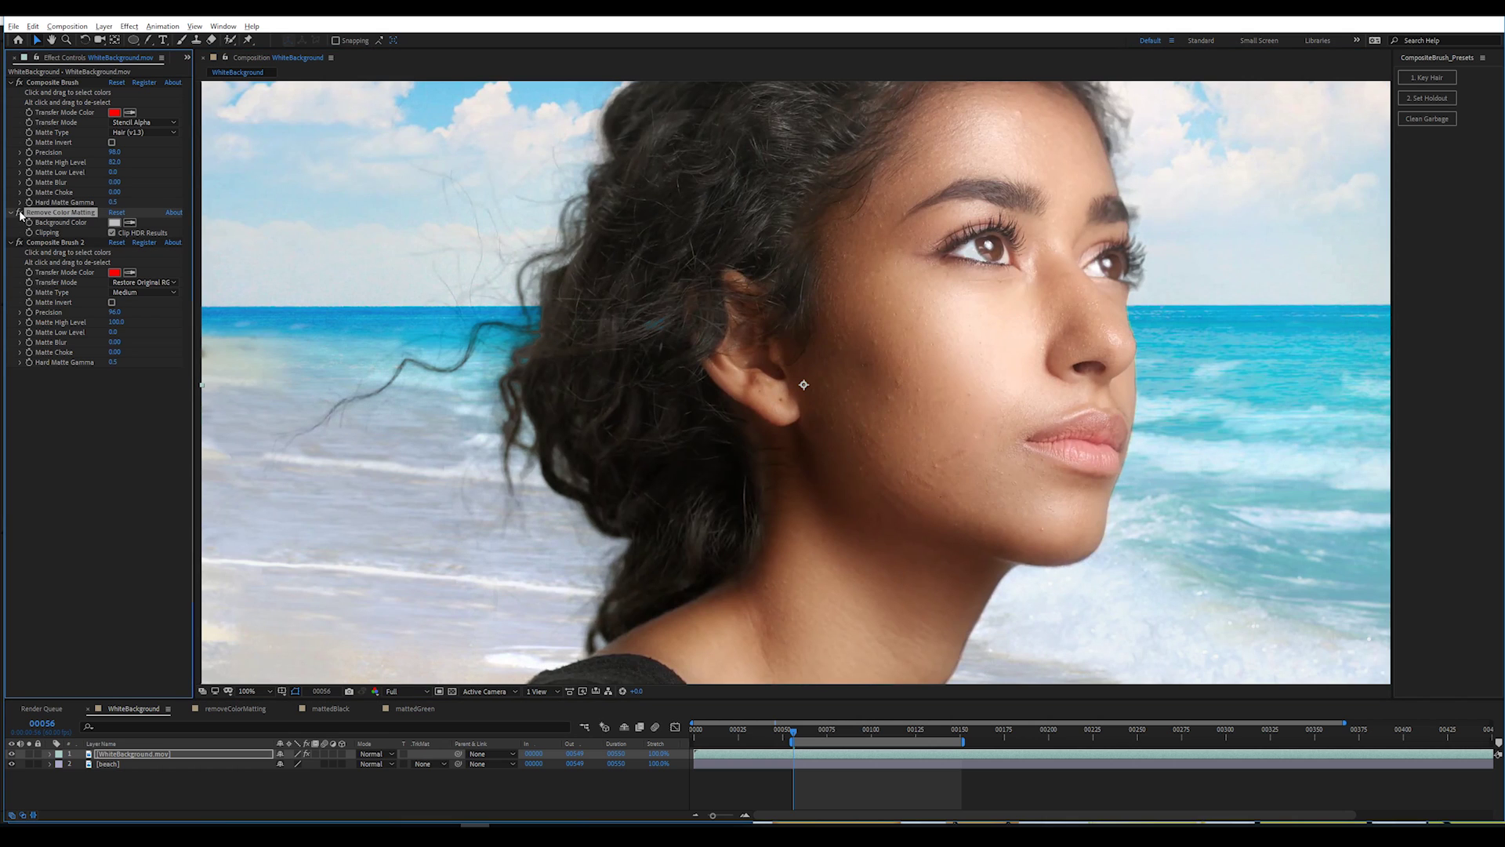
pyautogui.click(144, 282)
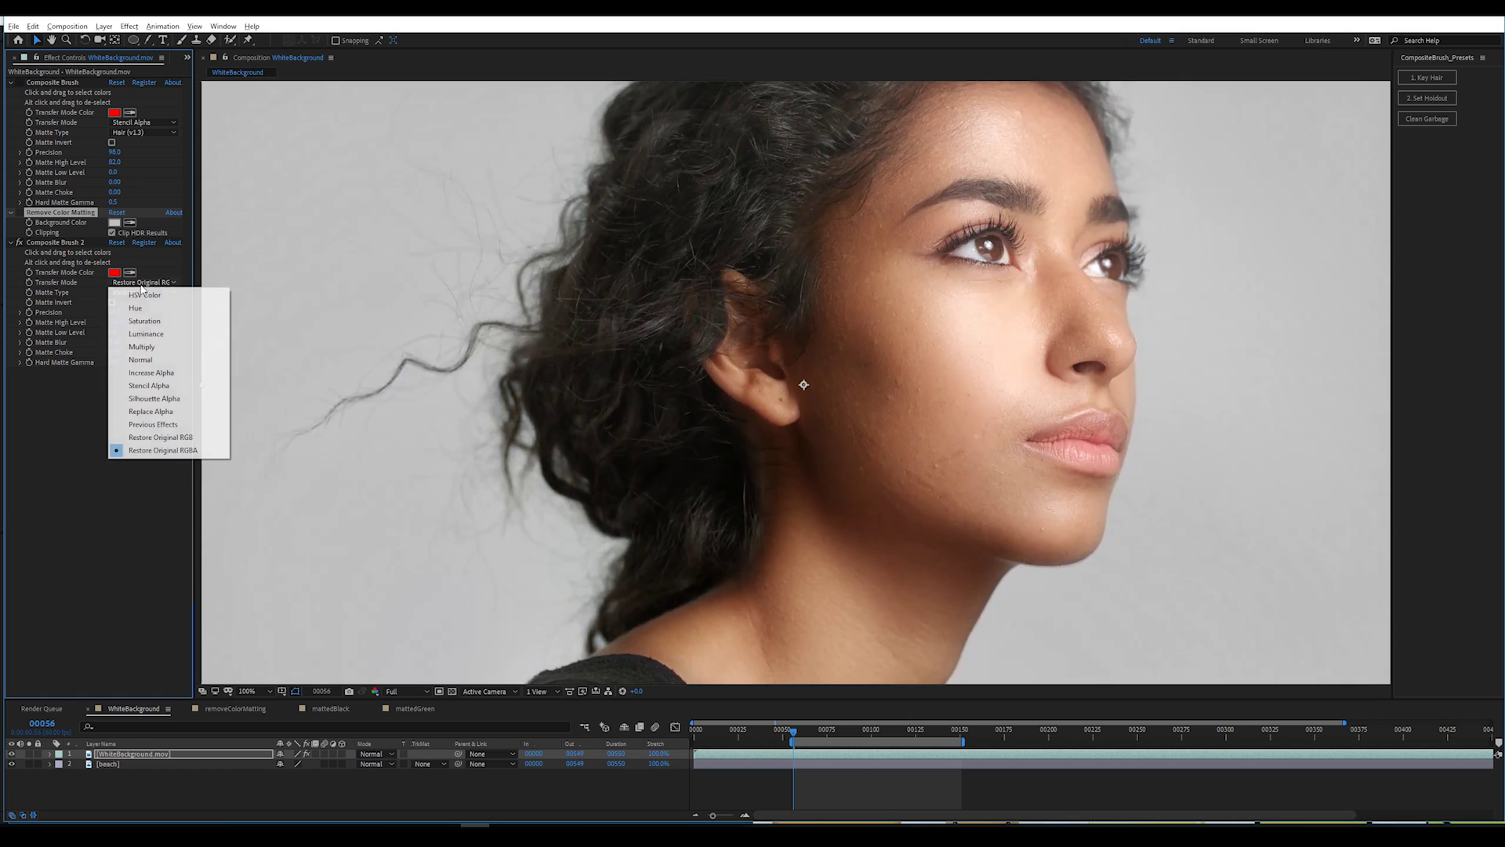
pyautogui.click(161, 386)
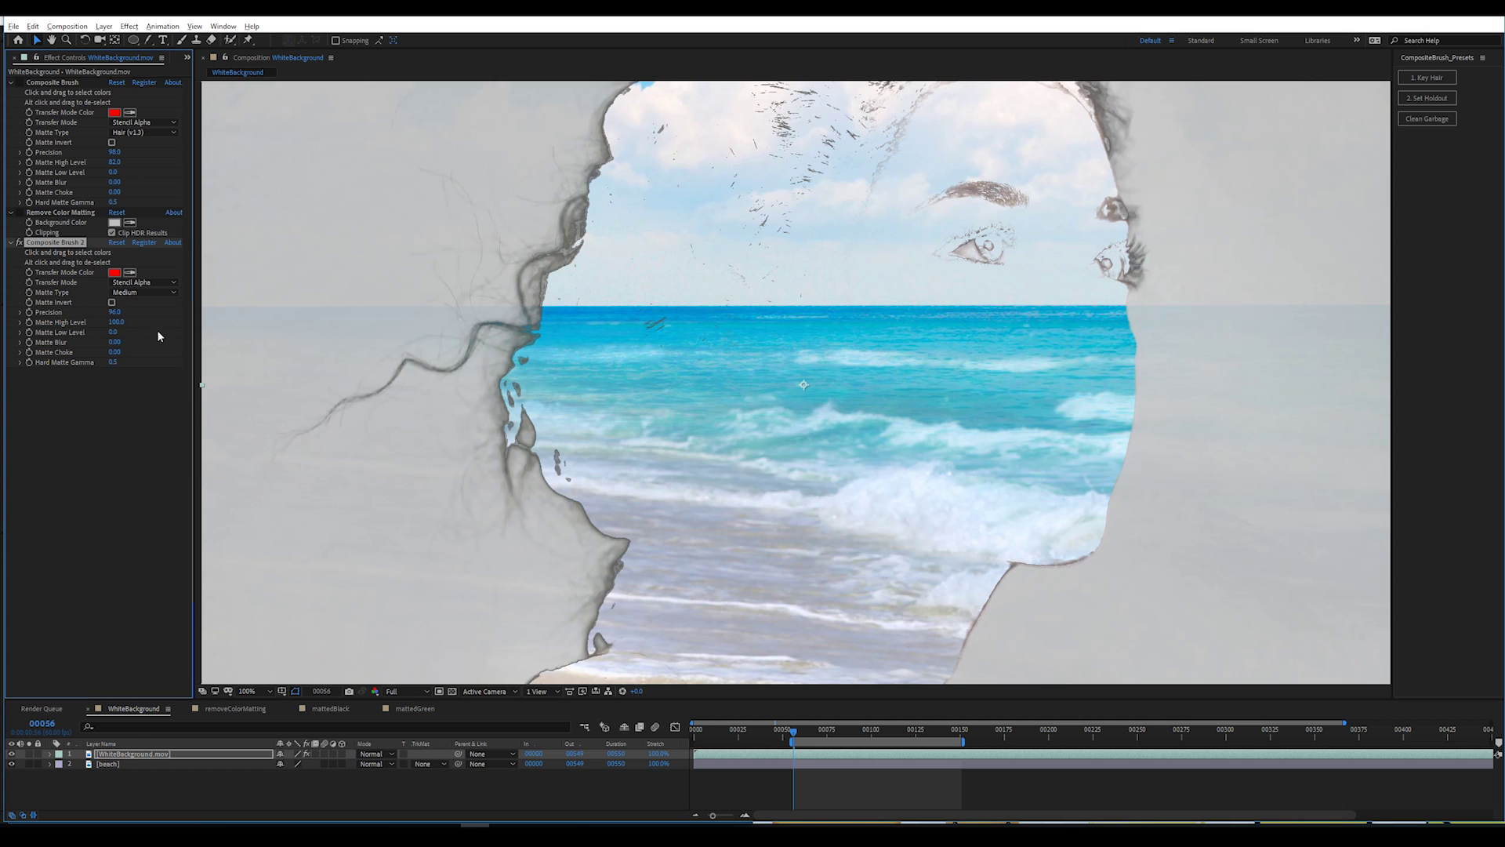
pyautogui.moveTo(113, 355); pyautogui.dragTo(90, 352)
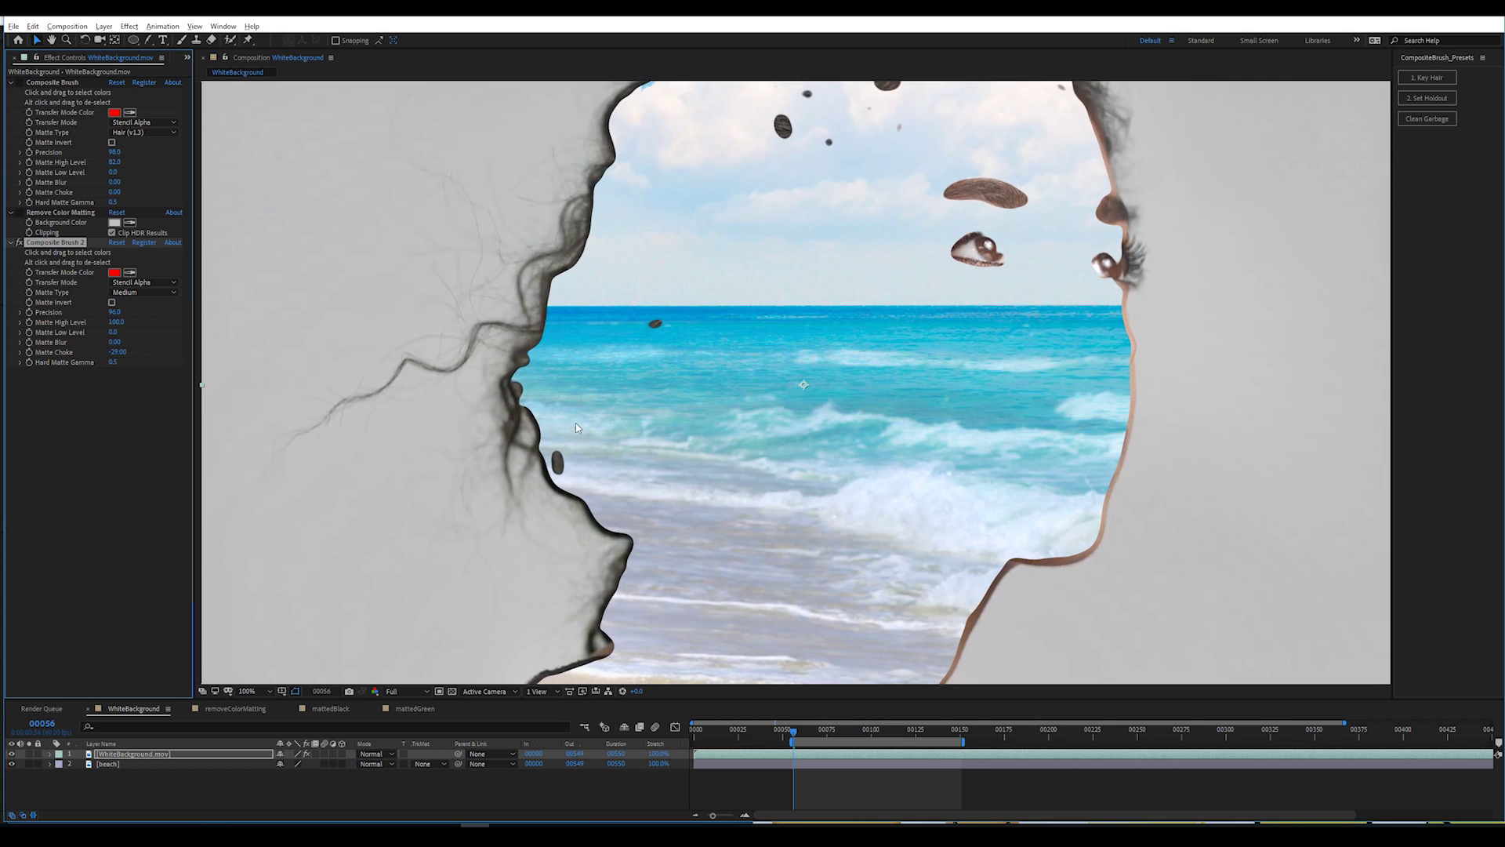
# - Set Composite Brush 2's Transfer Mode to Restore Original RGBA and re-enable Remove Color Matting and the first Composite Brush
pyautogui.click(143, 283)
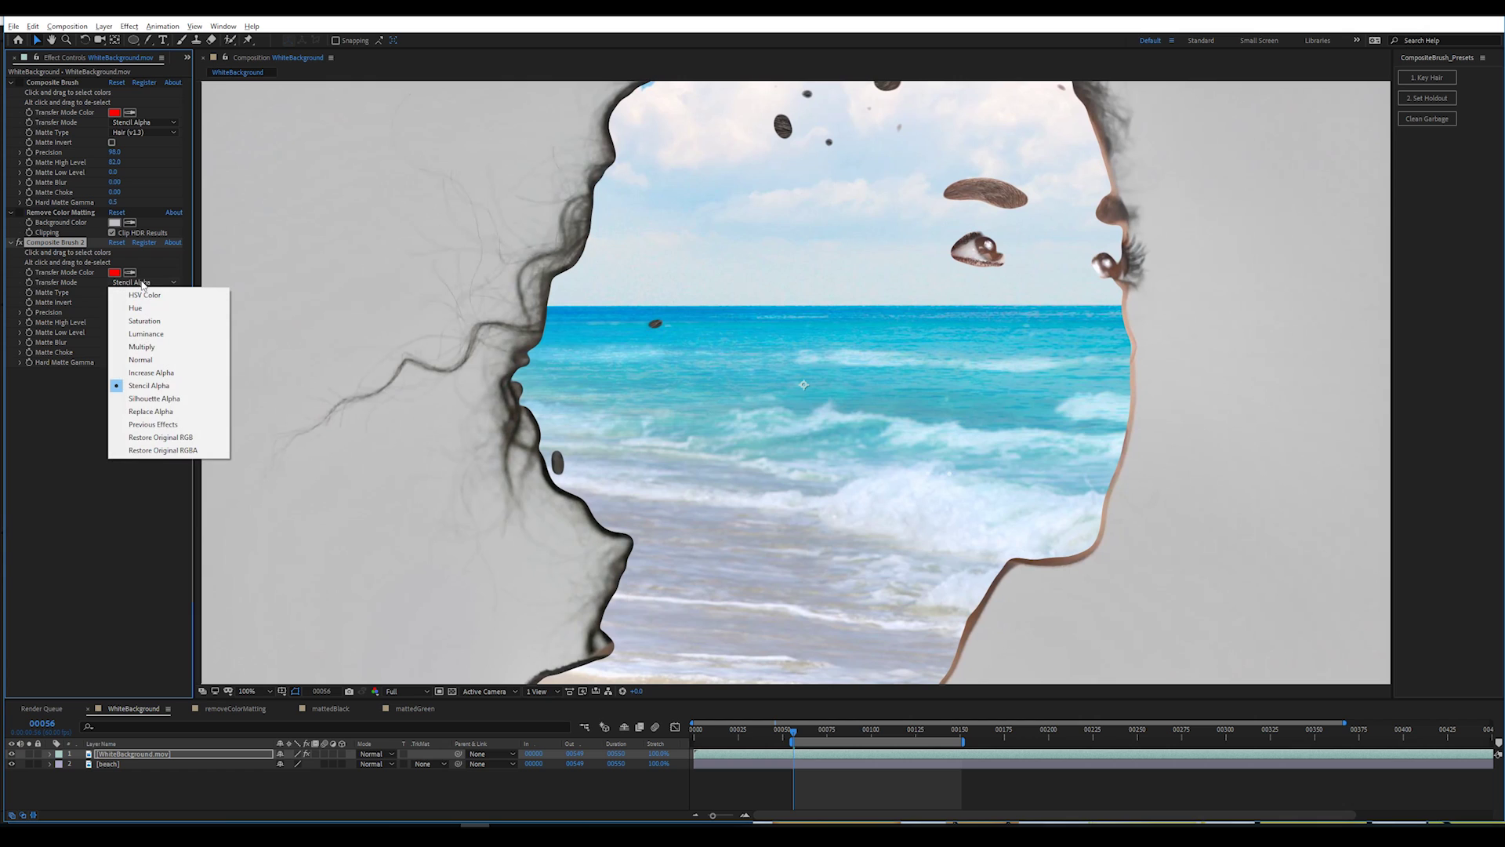
pyautogui.click(181, 450)
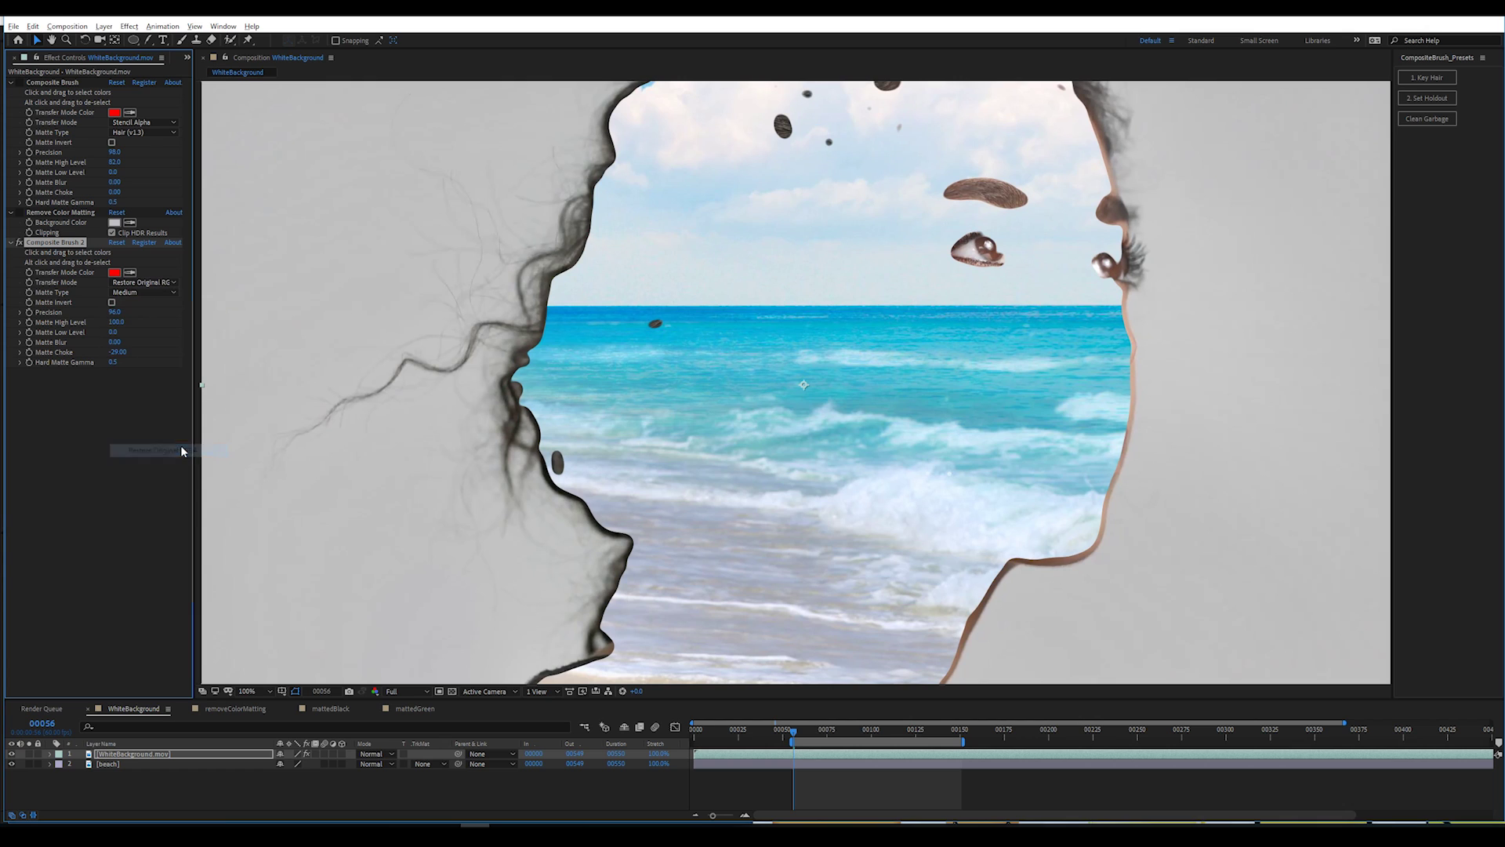
pyautogui.click(19, 211)
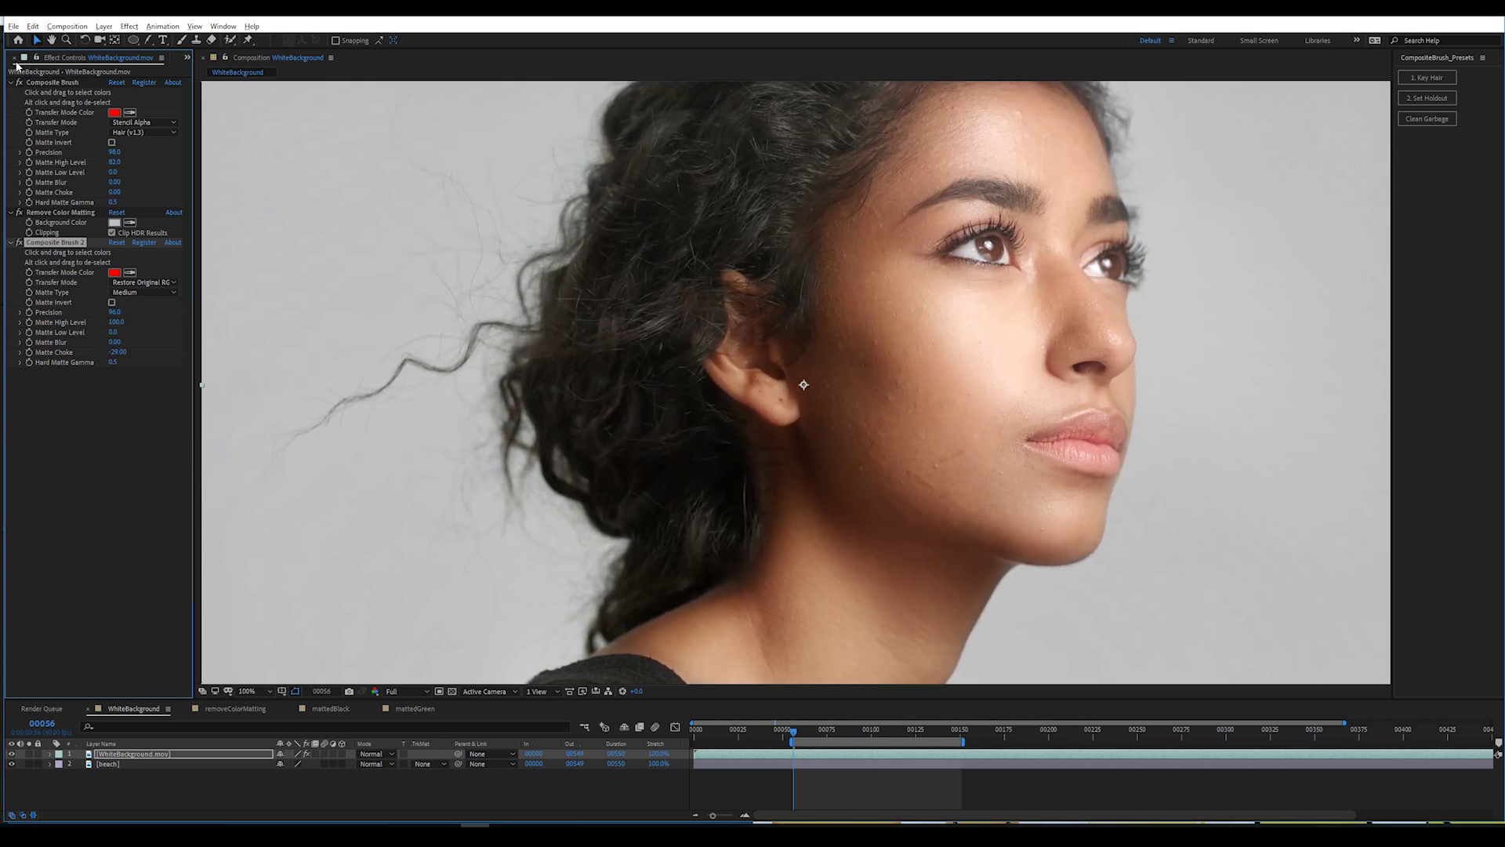
pyautogui.click(19, 81)
pyautogui.click(52, 399)
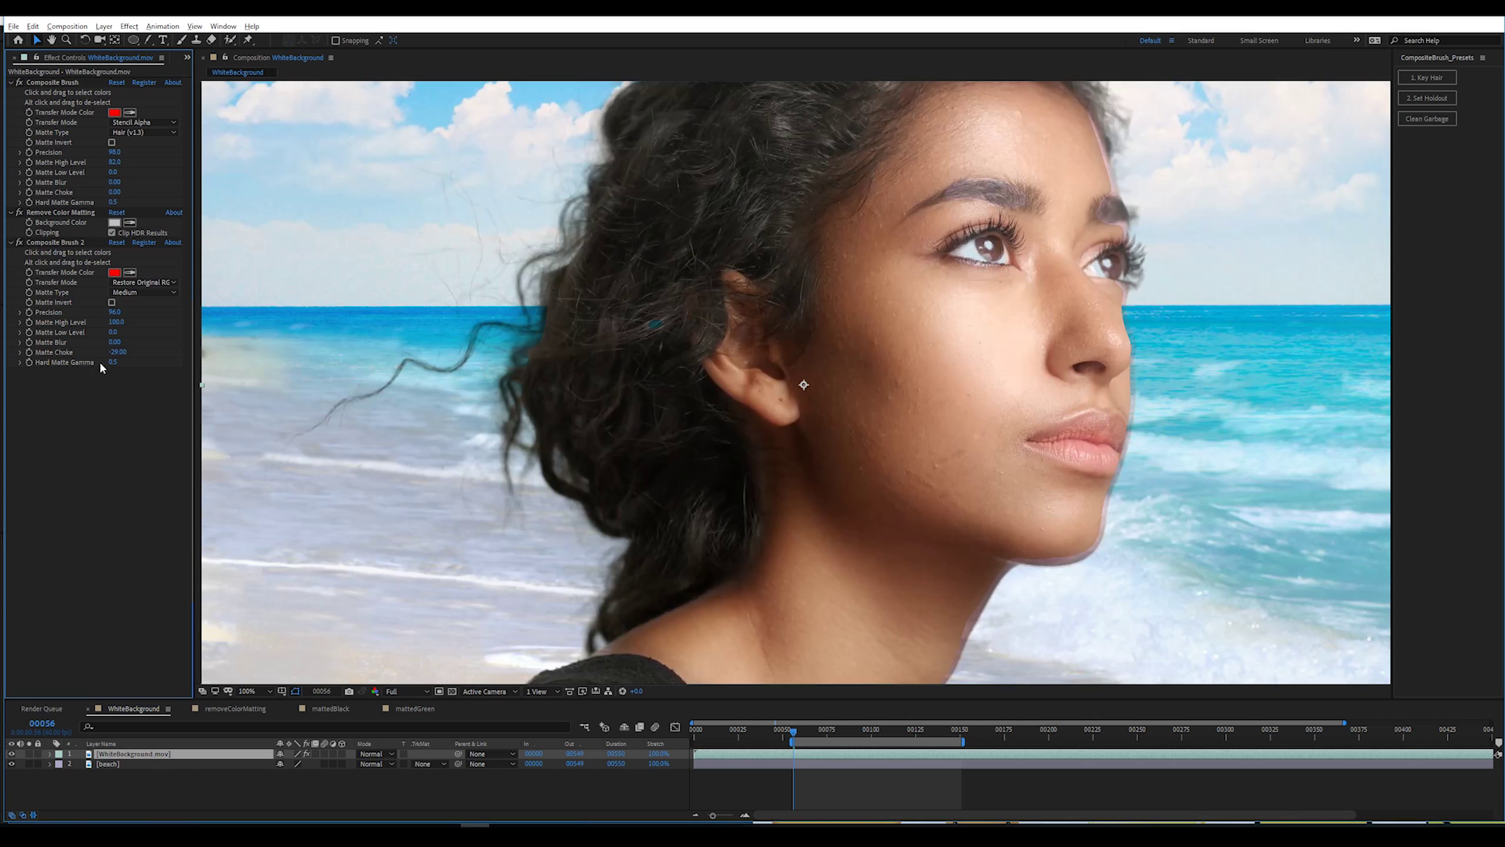
# - Set Composite Brush 2's Matte Choke to 0.00 and Matte Blur to 4.00
pyautogui.click(113, 355)
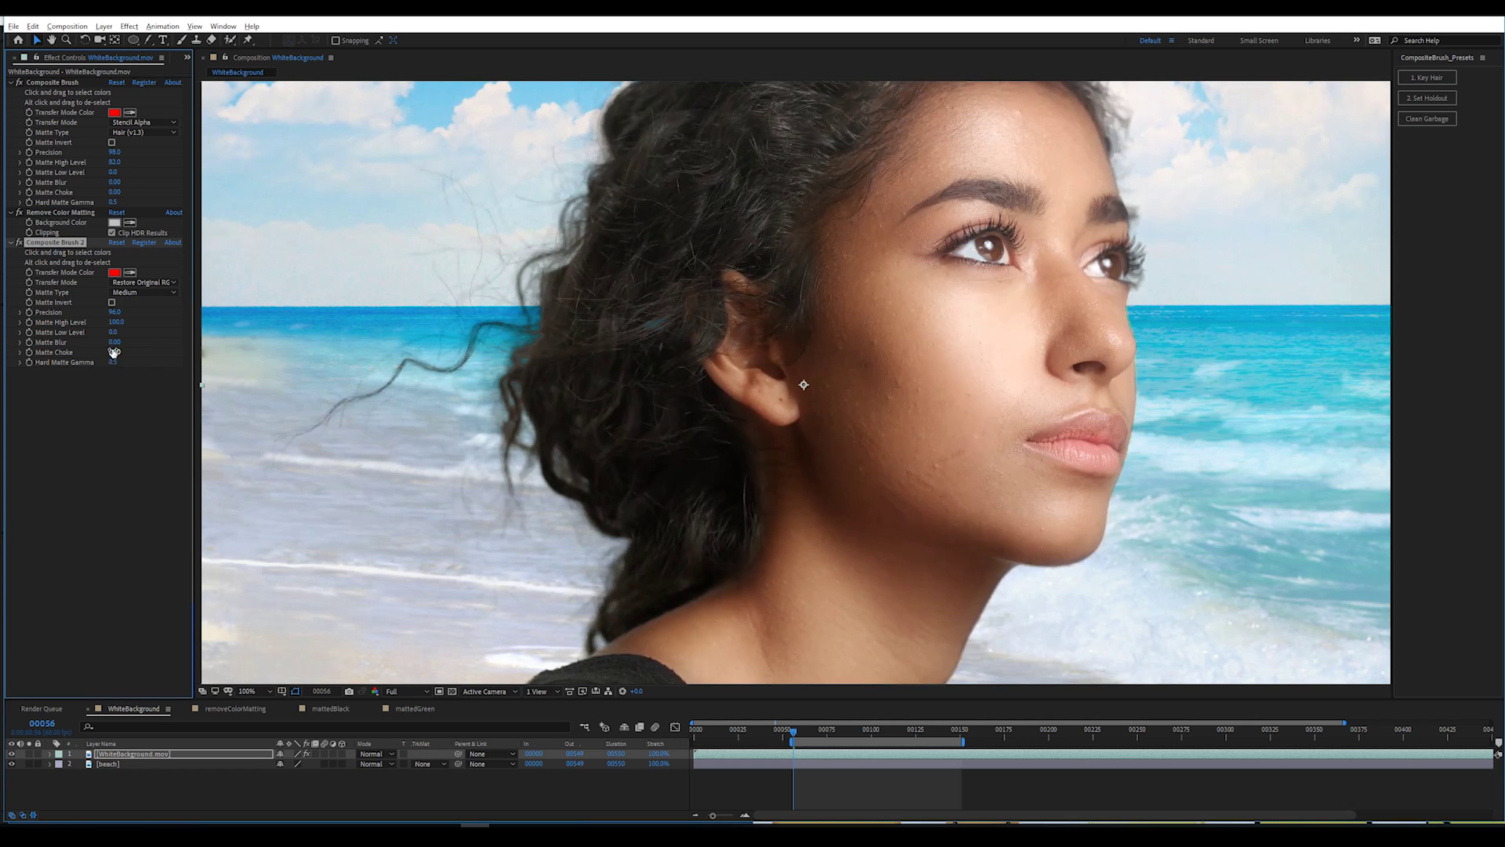
pyautogui.click(115, 343)
pyautogui.write('4')
pyautogui.press('Return')
pyautogui.click(117, 401)
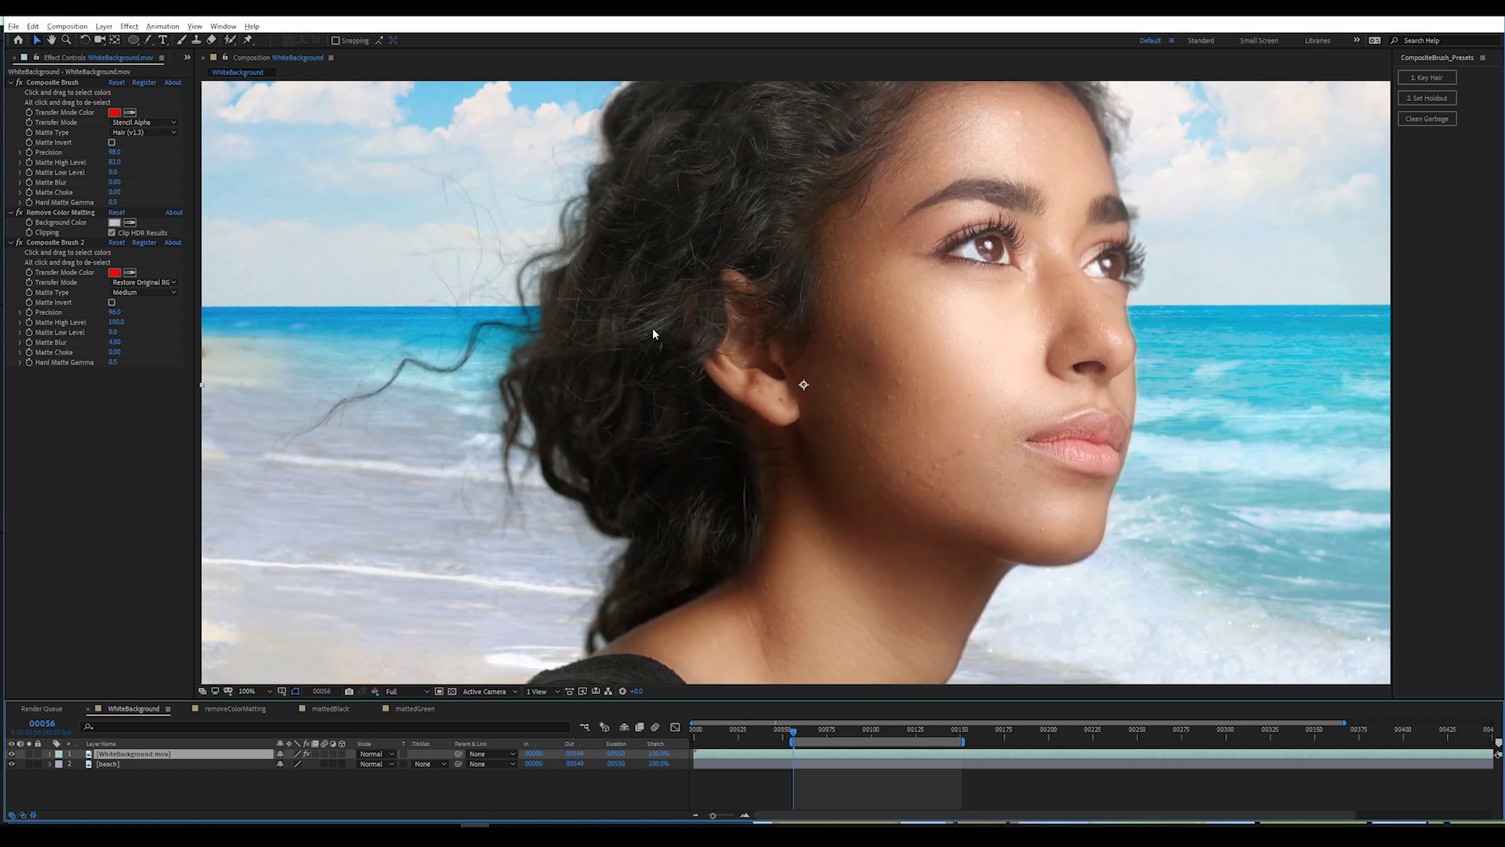
# - Apply another Composite Brush after Composite Brush 2 and set its Transfer Mode to Restore Original RGBA
pyautogui.click(65, 242)
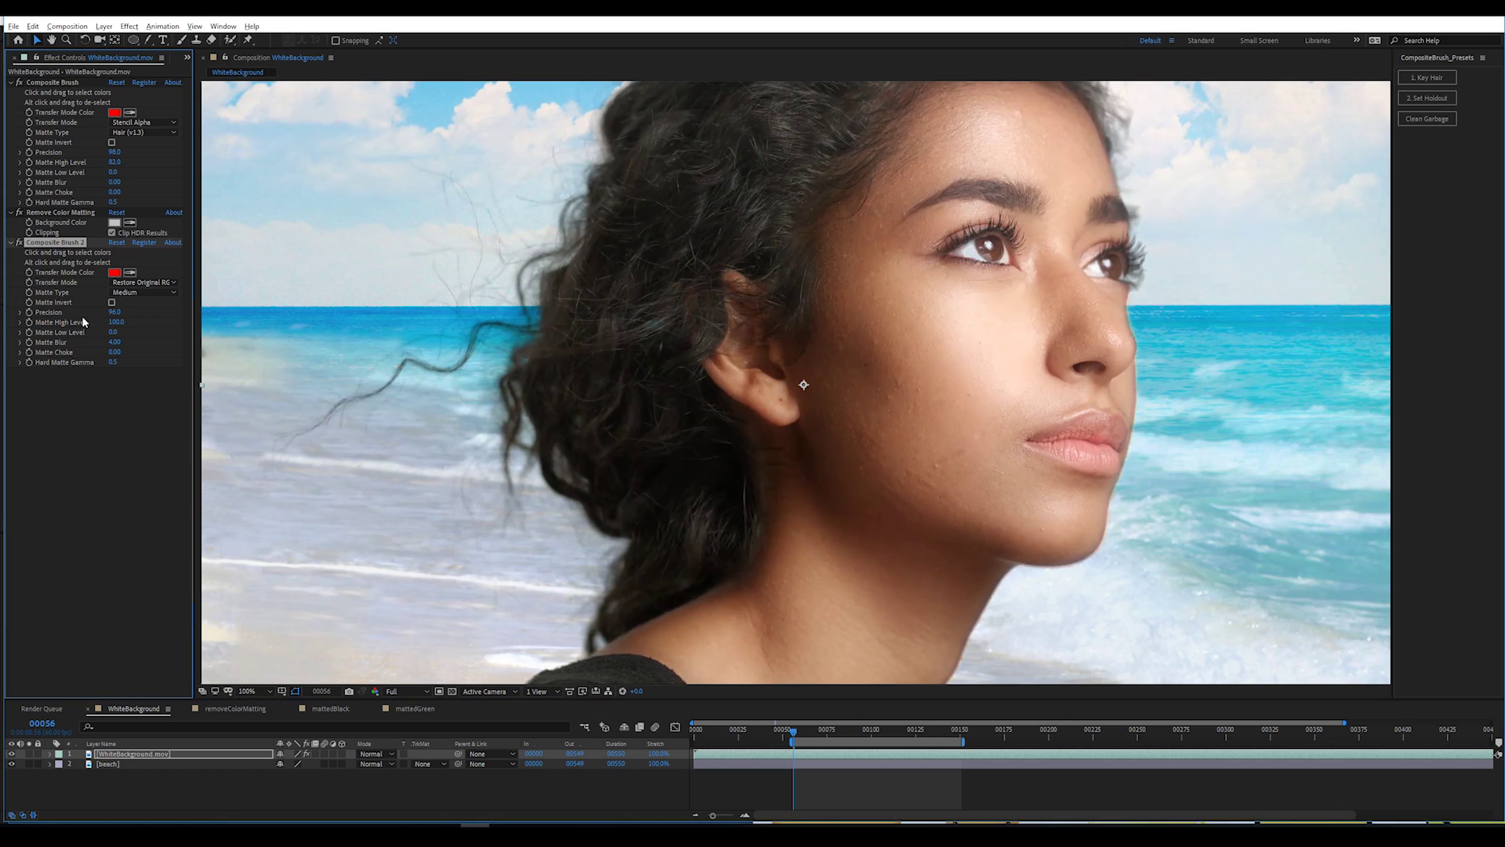
pyautogui.hotkey('ctrl', 'alt', 'shift', 'e')
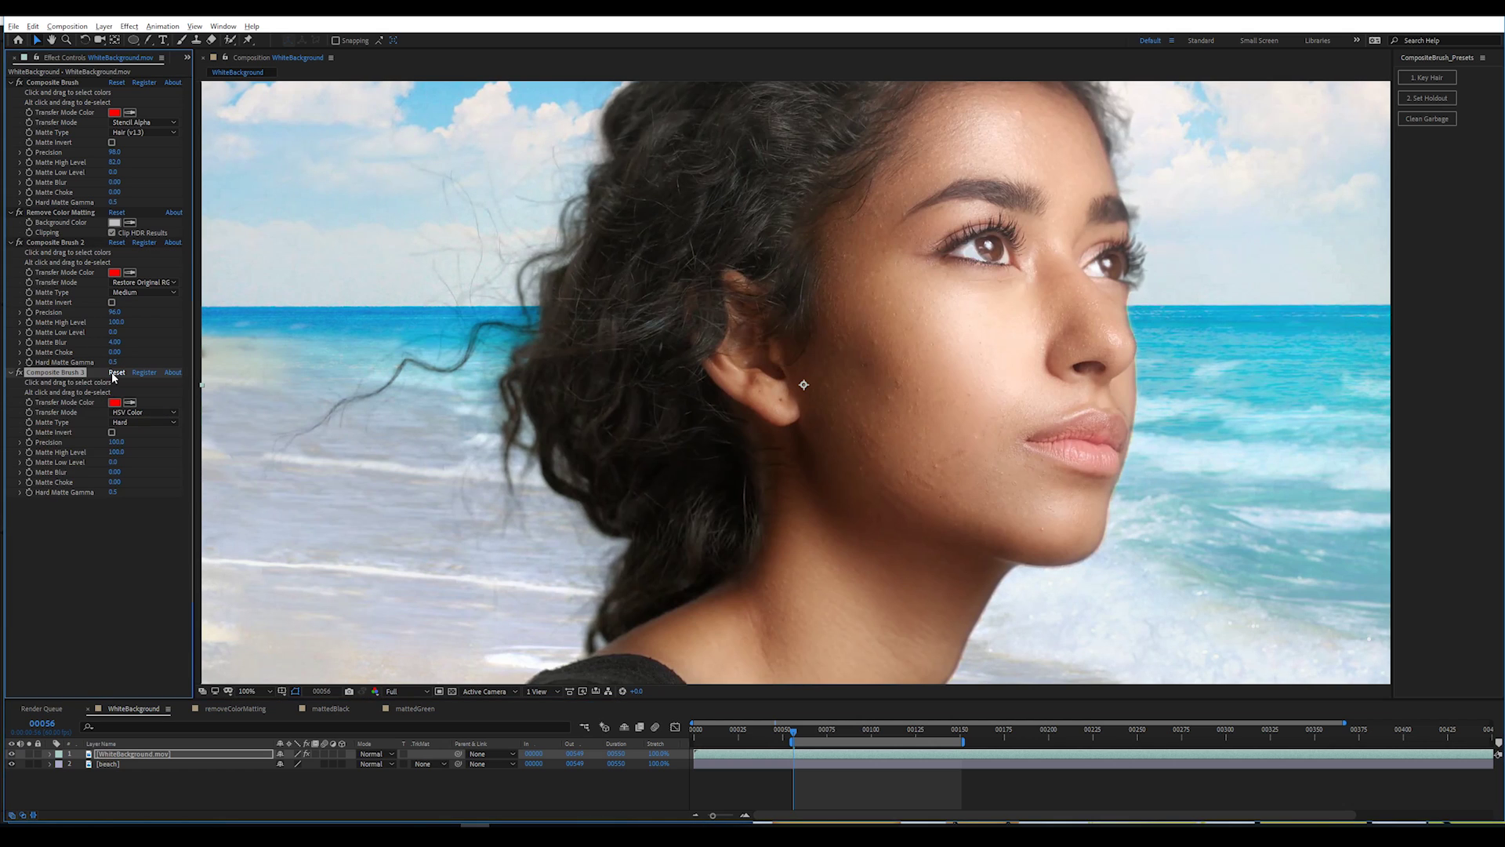
pyautogui.click(148, 412)
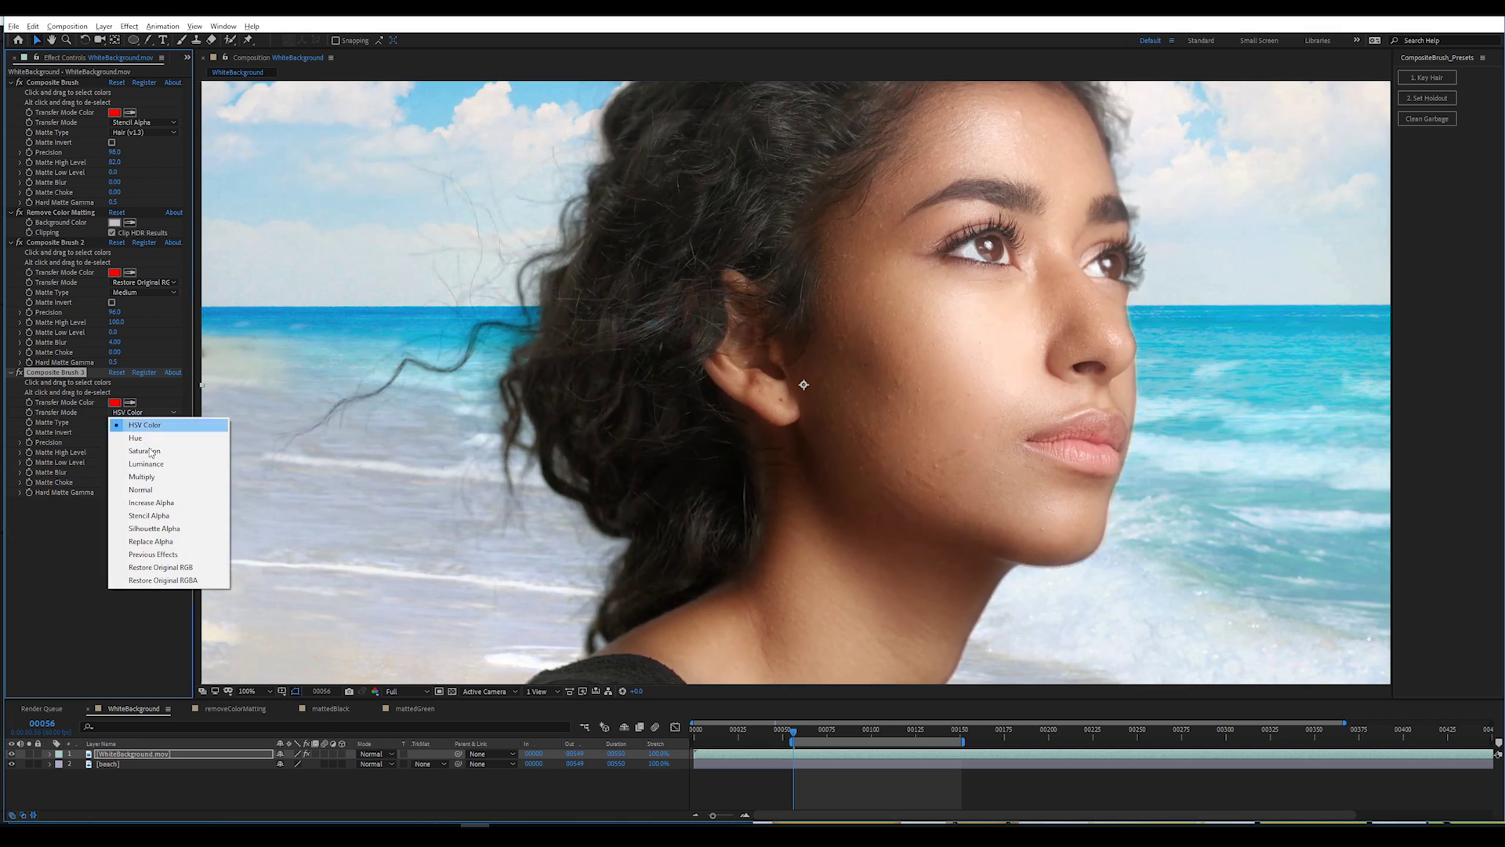
pyautogui.click(157, 580)
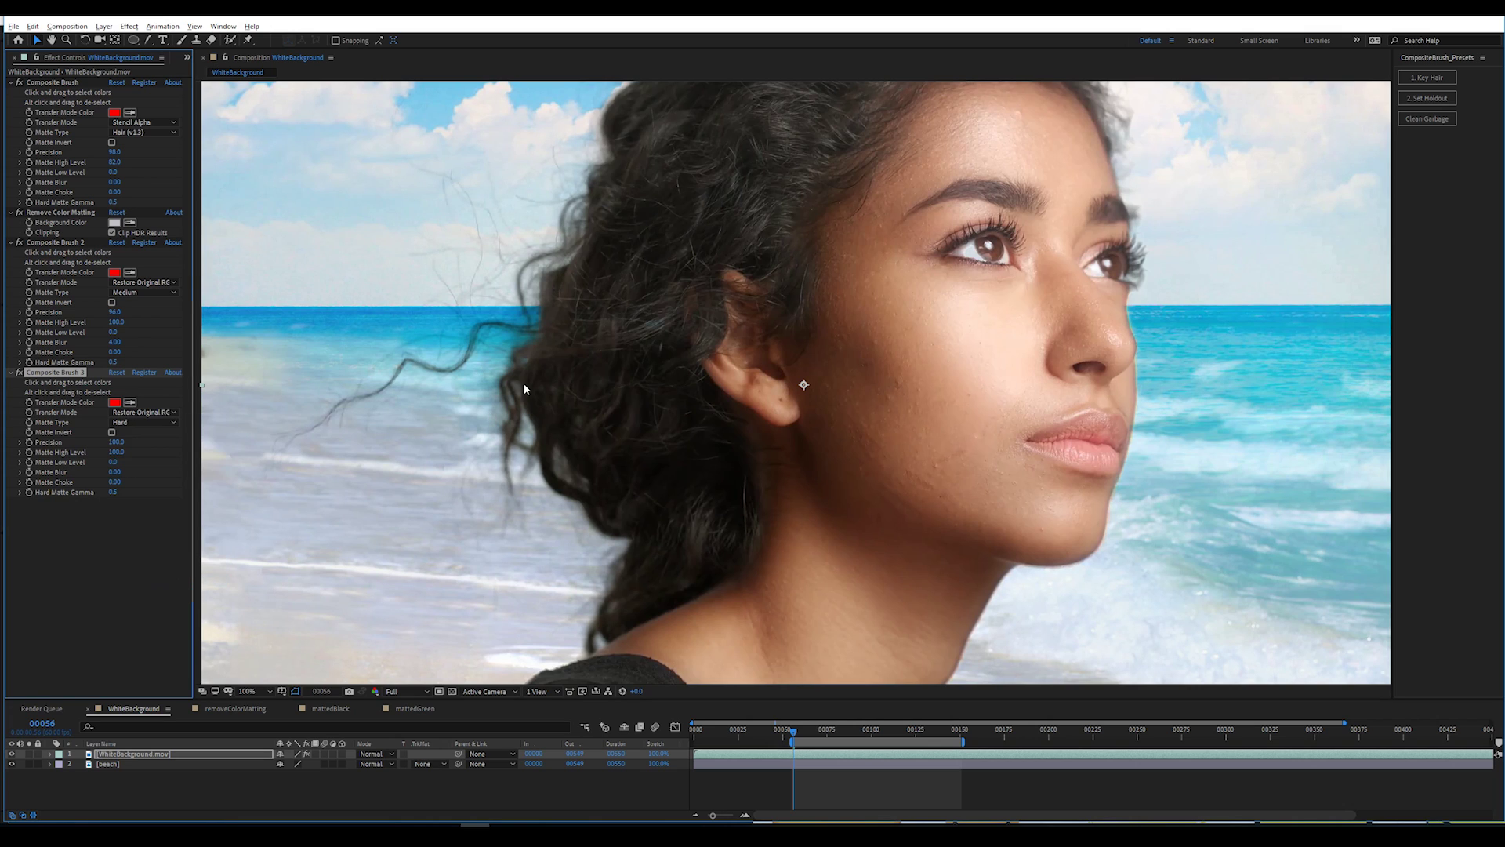
# - Compare the composite with all effects on WhiteBackground.mov disabled and re-enabled
pyautogui.hotkey('ctrl', 'a')
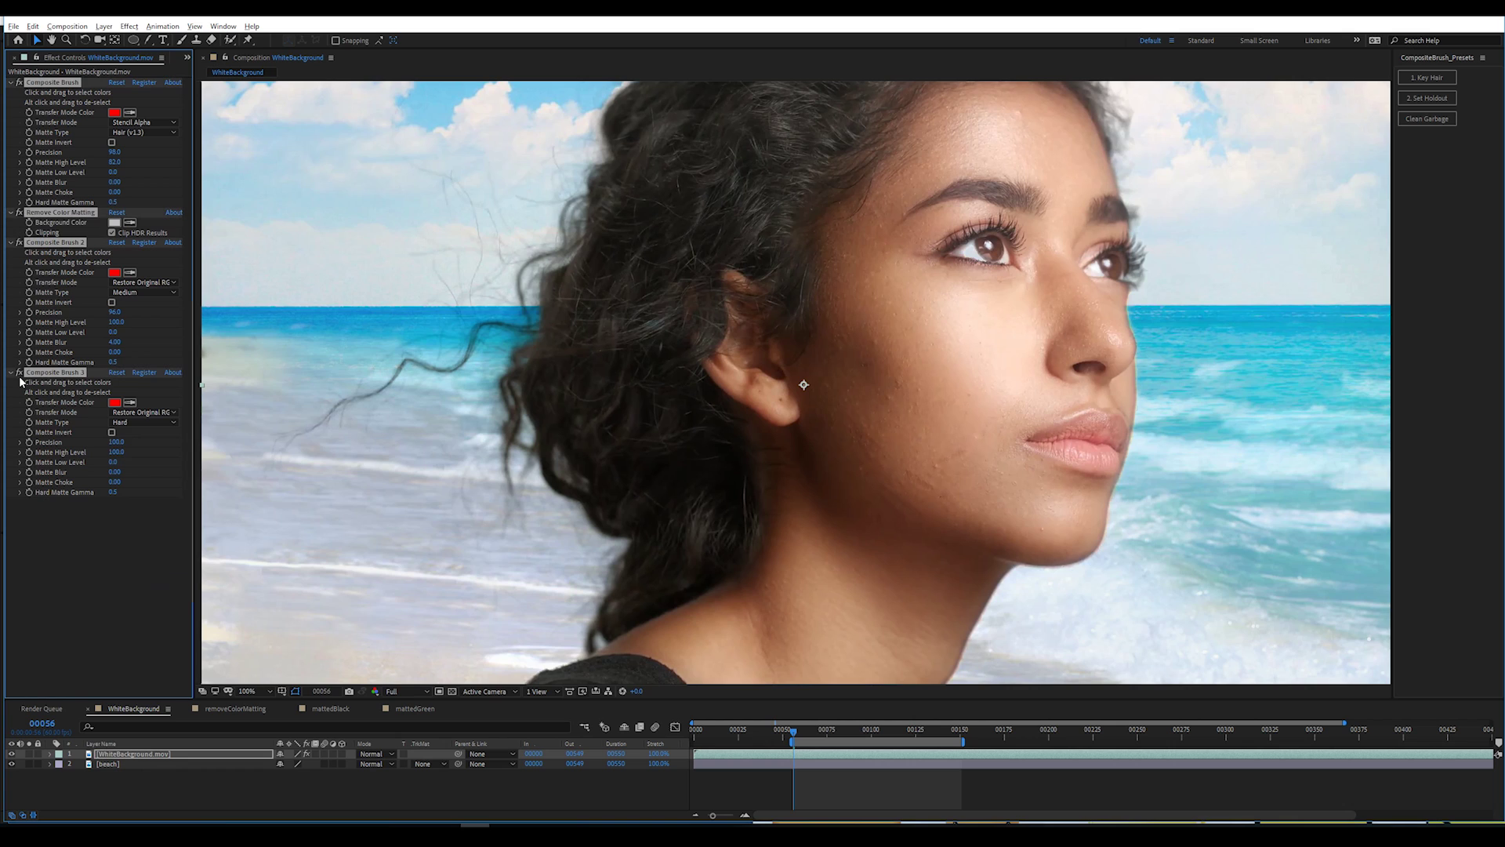
pyautogui.click(19, 373)
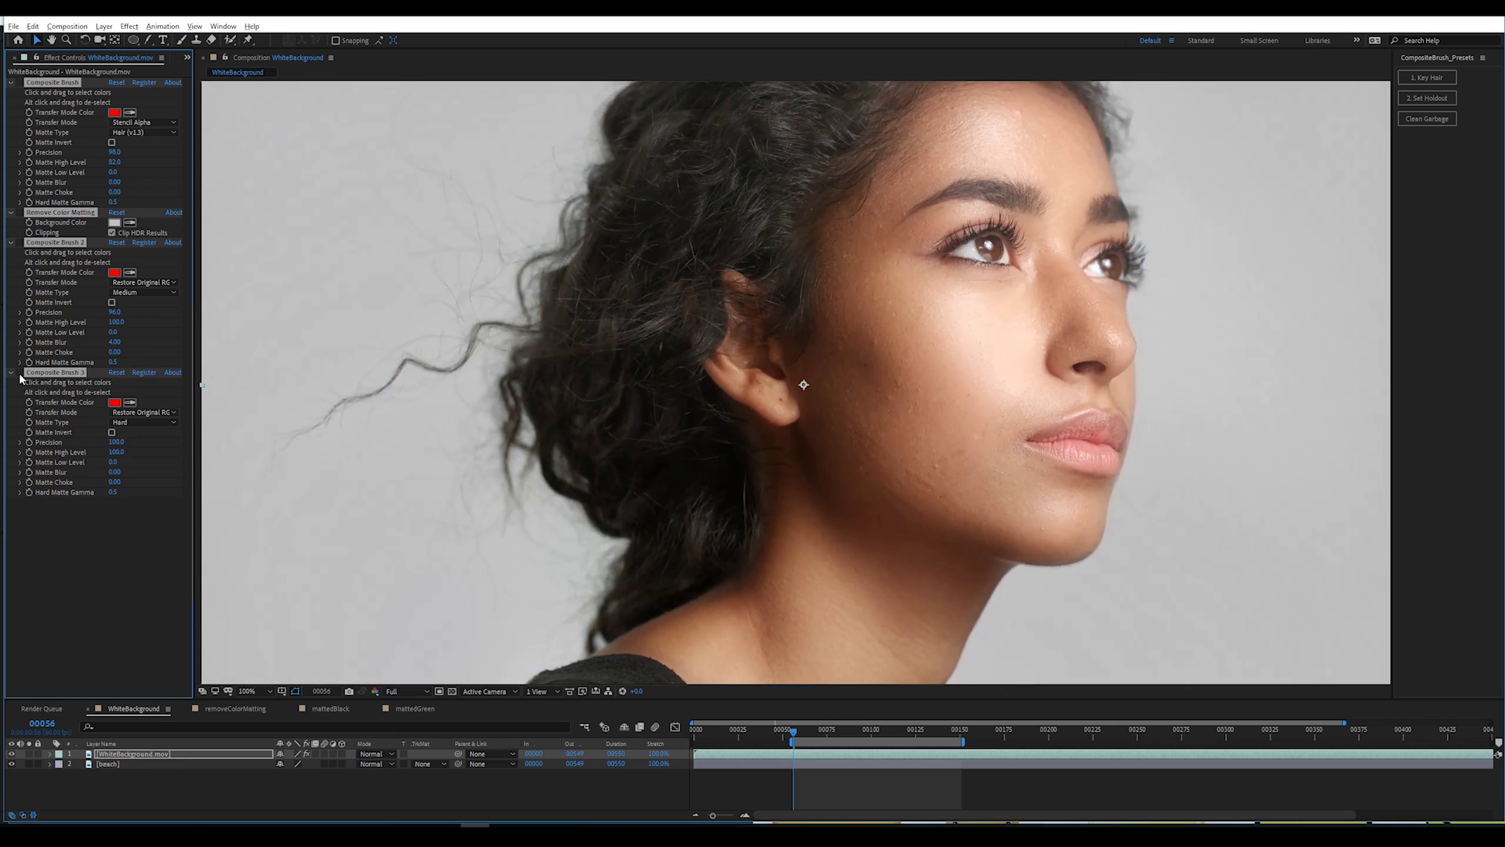
pyautogui.click(20, 374)
pyautogui.click(115, 567)
# - Apply a red Fill, move it above all other effects, and disable the first Composite Brush, Remove Color Matting and Composite Brush 2
pyautogui.click(129, 25)
pyautogui.moveTo(217, 225)
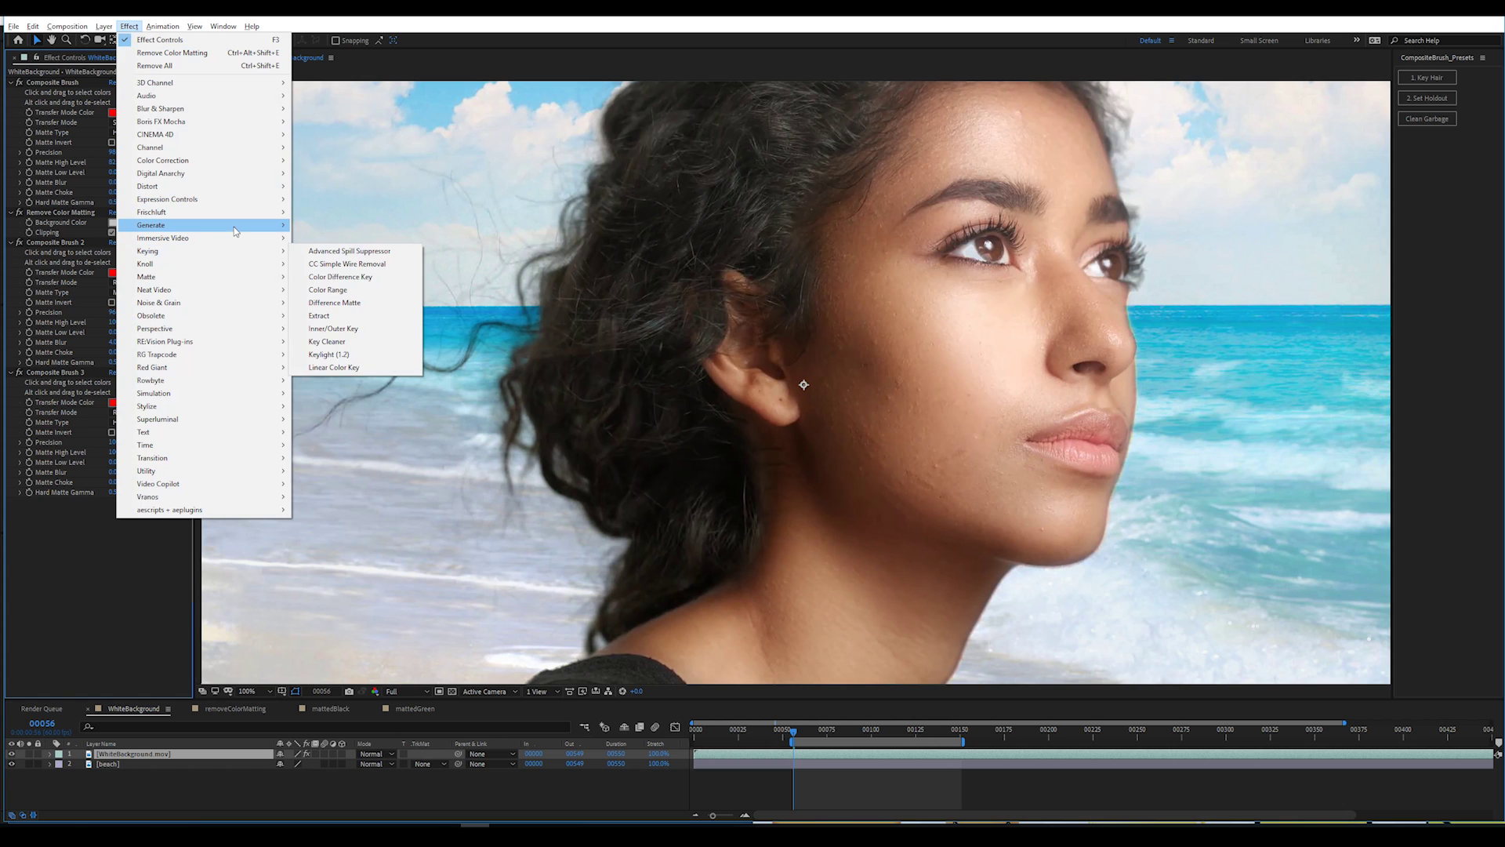
pyautogui.click(345, 419)
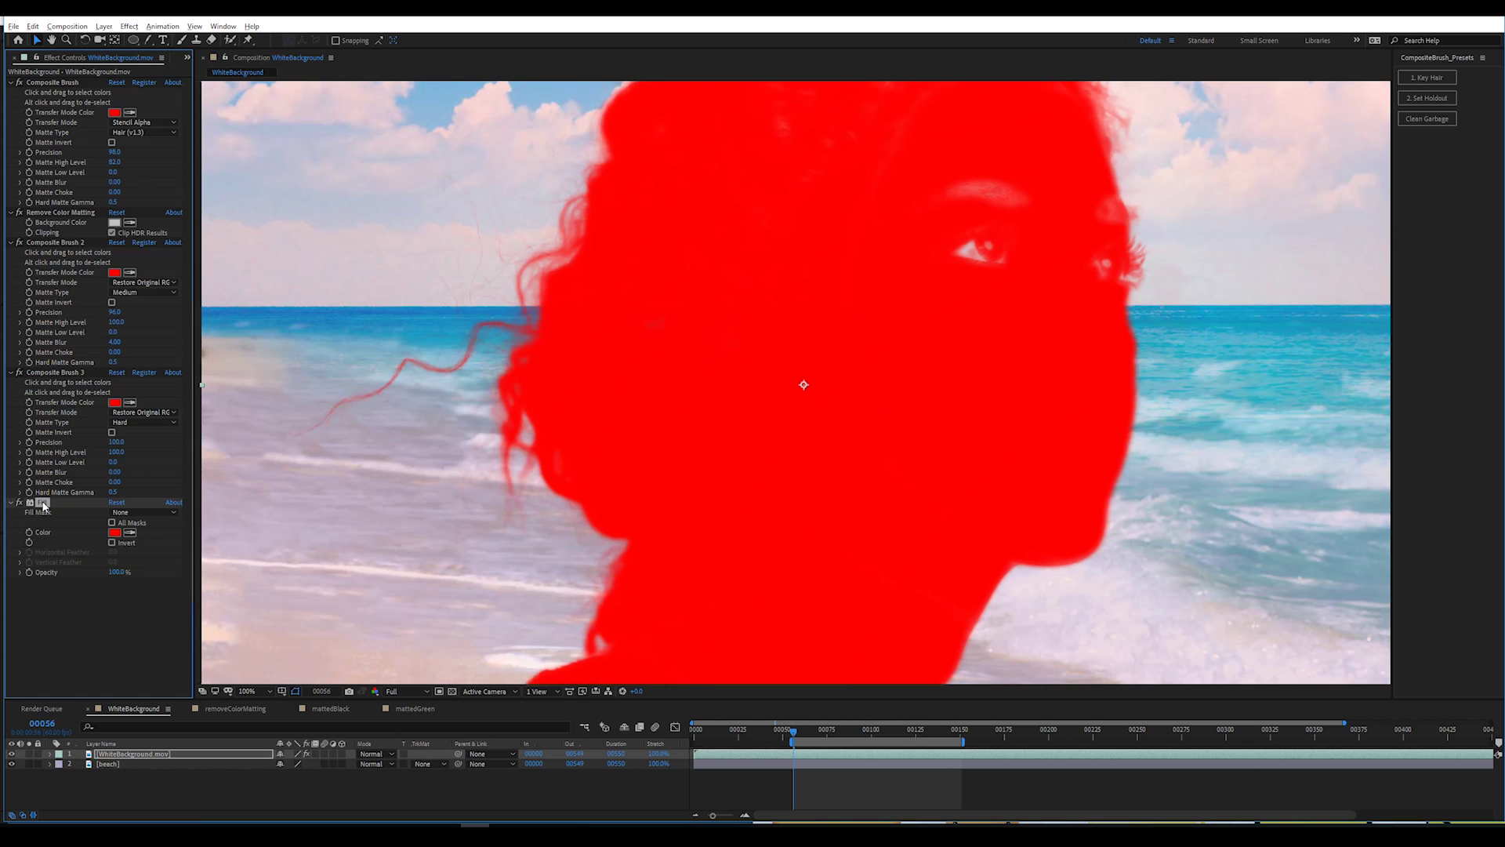
pyautogui.click(63, 83)
pyautogui.moveTo(63, 83); pyautogui.dragTo(60, 79)
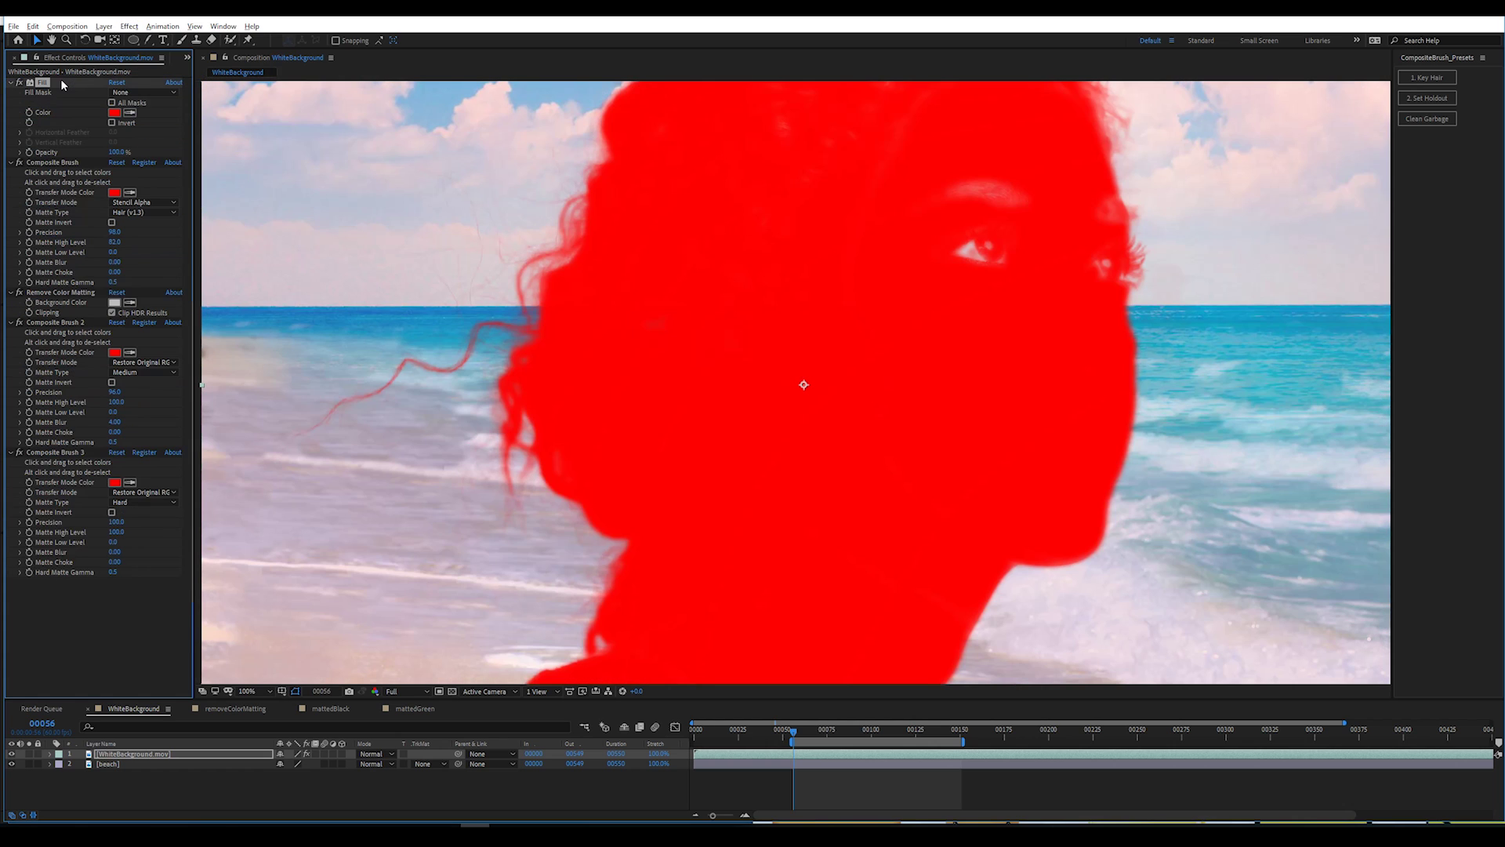
pyautogui.click(19, 163)
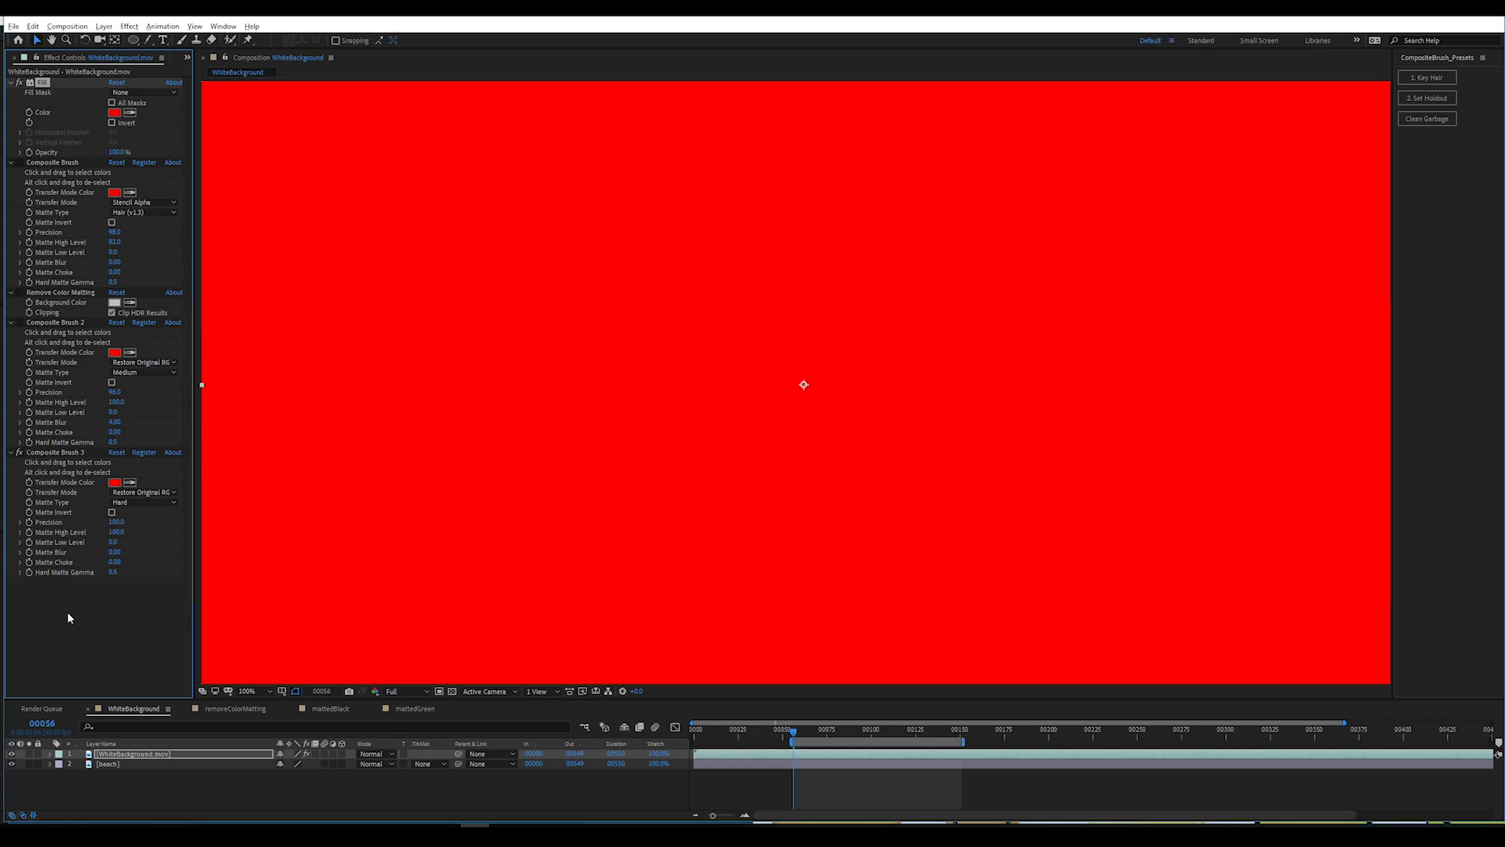
# - Brush over the woman's skin and hair with Composite Brush 3 to restore her original image over the red fill
pyautogui.click(67, 611)
pyautogui.click(66, 452)
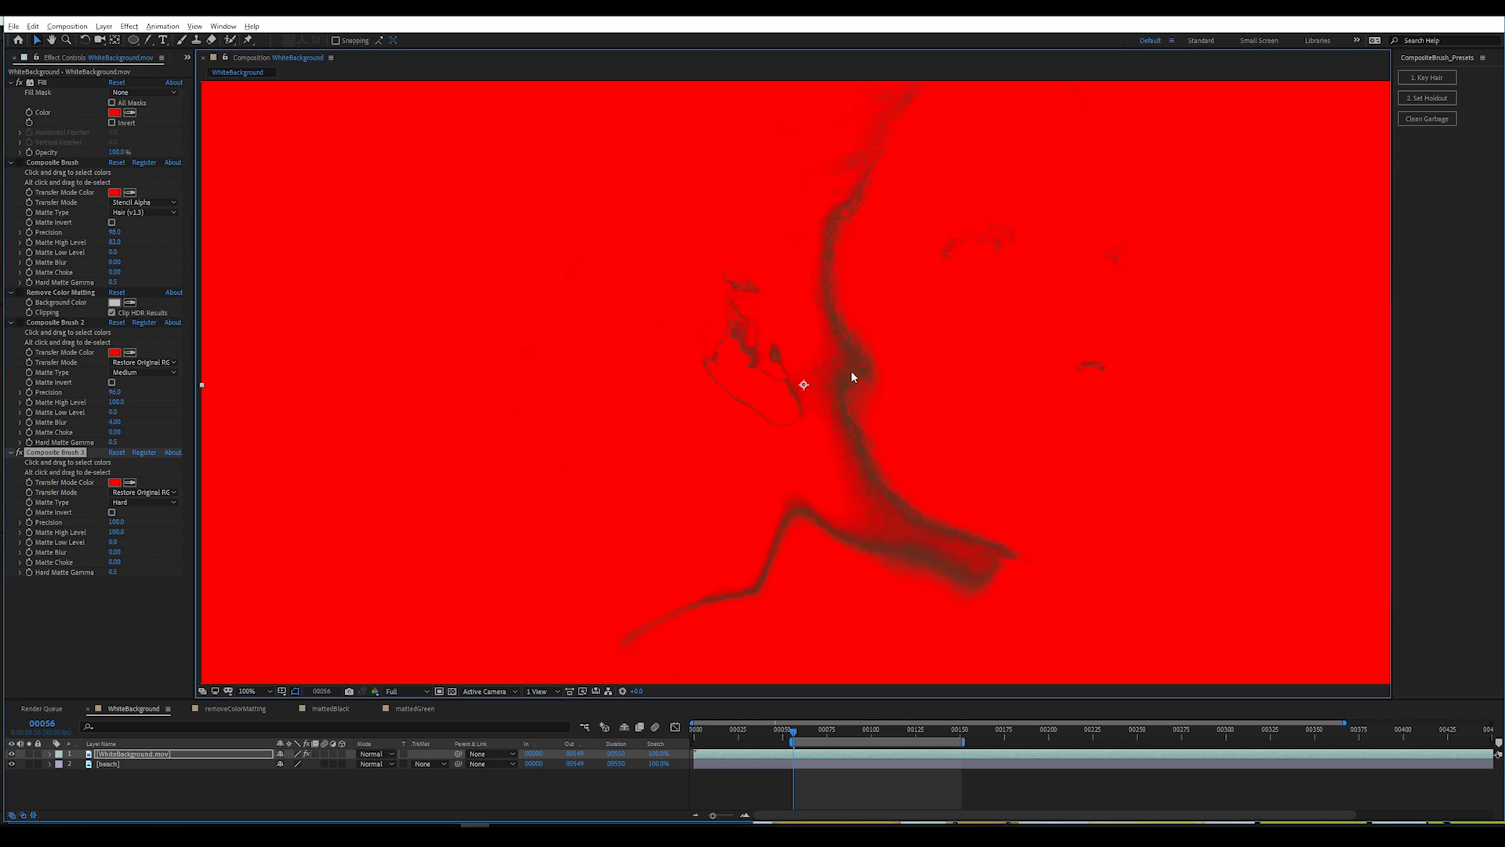
pyautogui.click(958, 344)
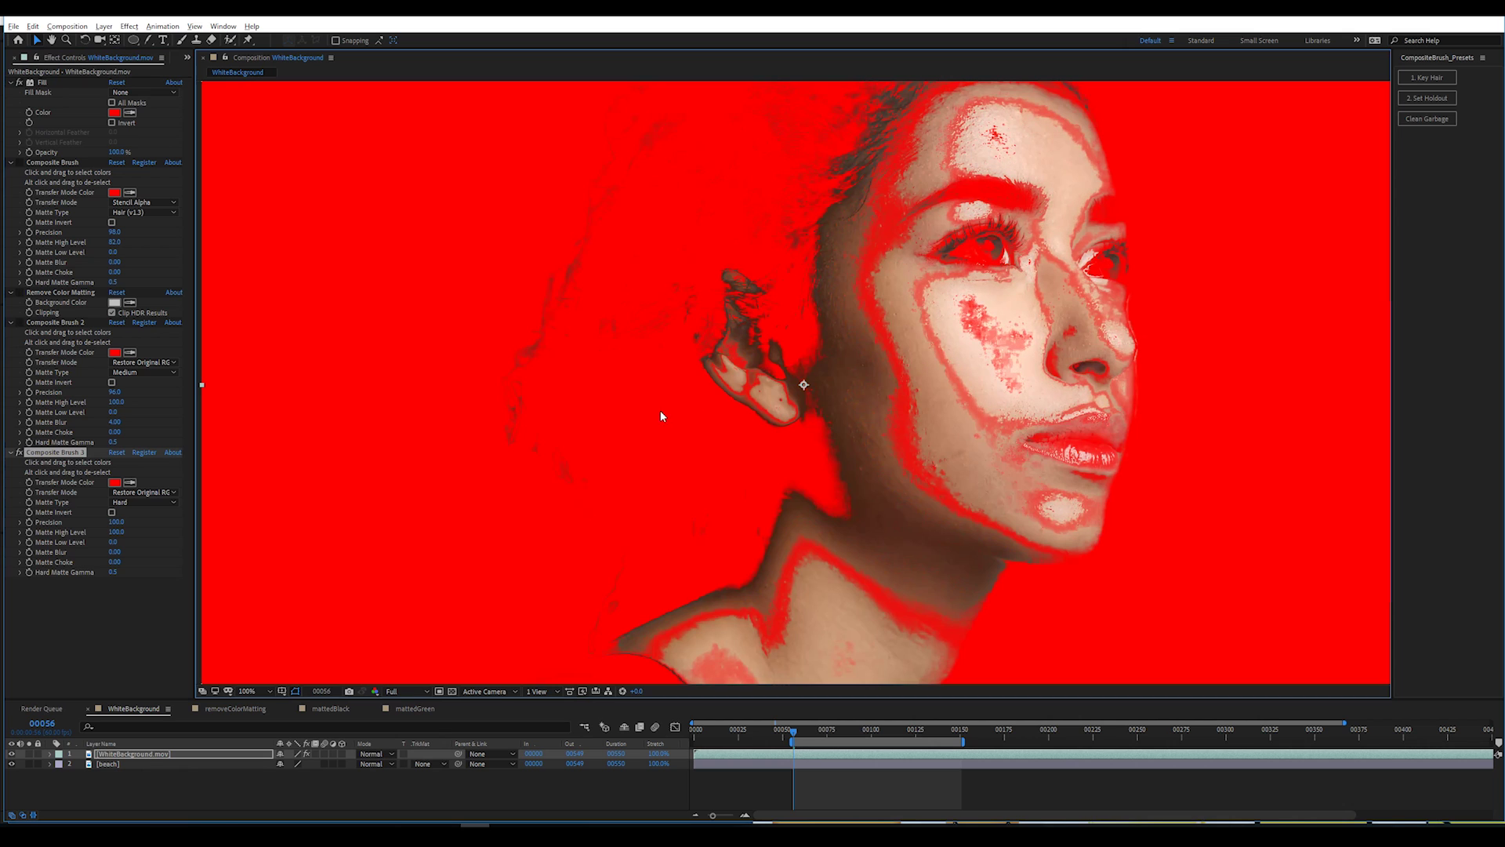
pyautogui.click(467, 333)
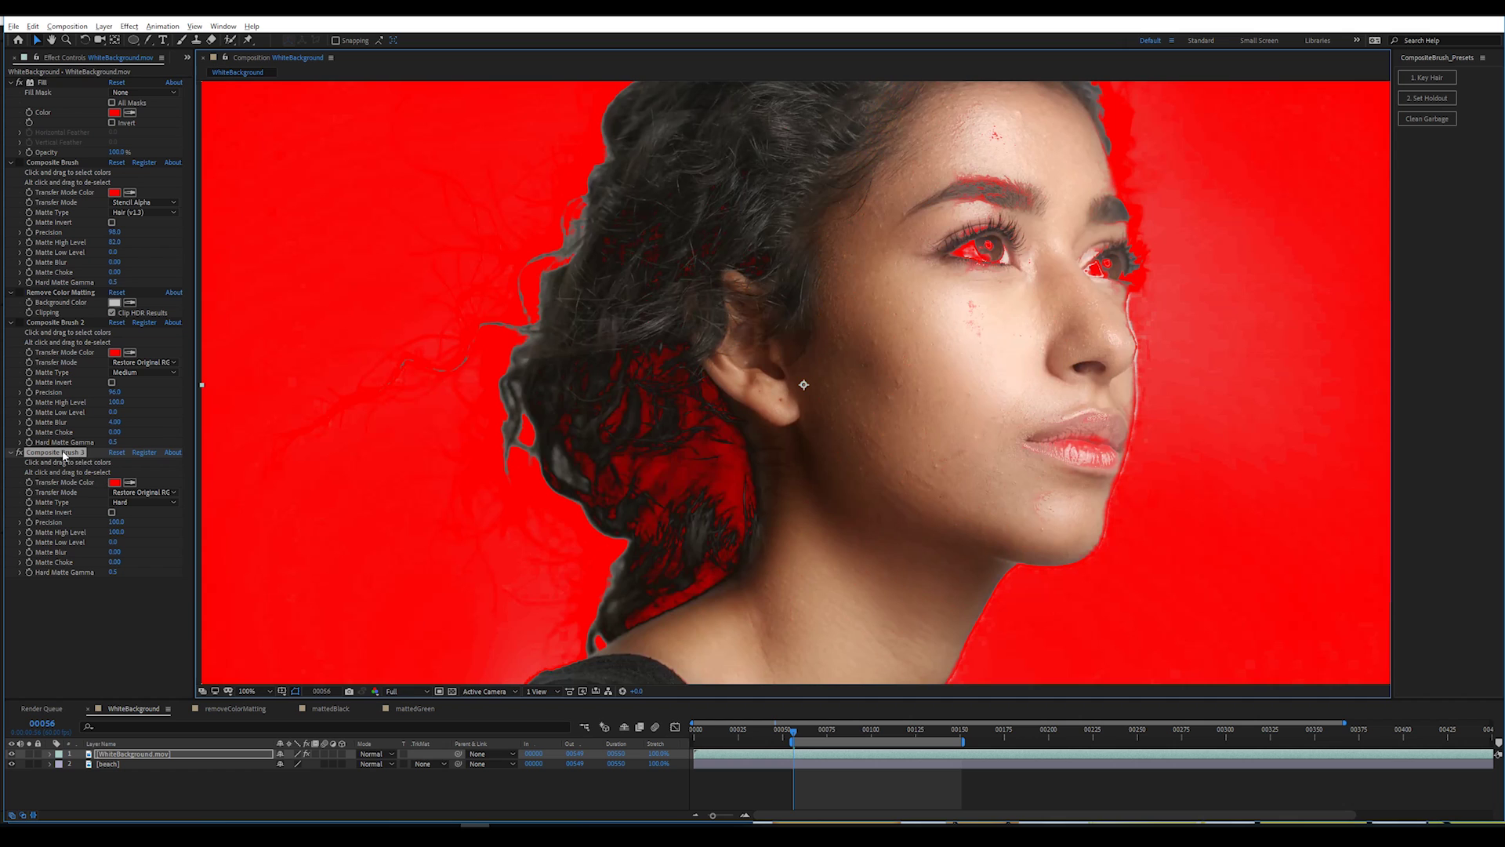
# - Reset Composite Brush 3, re-enable the disabled effects, and delete the Fill effect
pyautogui.click(117, 453)
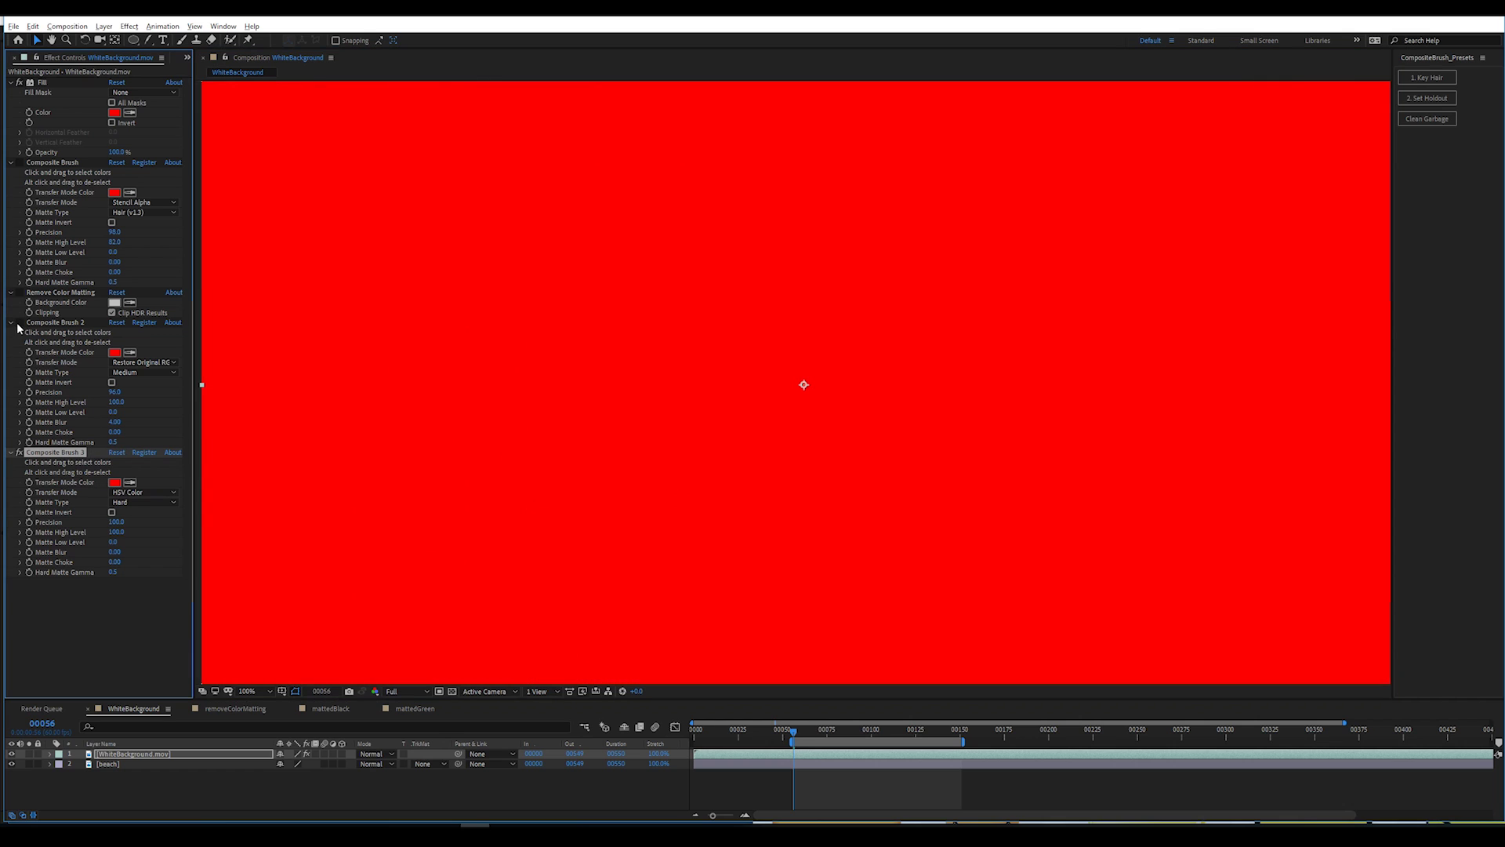
pyautogui.click(19, 323)
pyautogui.click(19, 82)
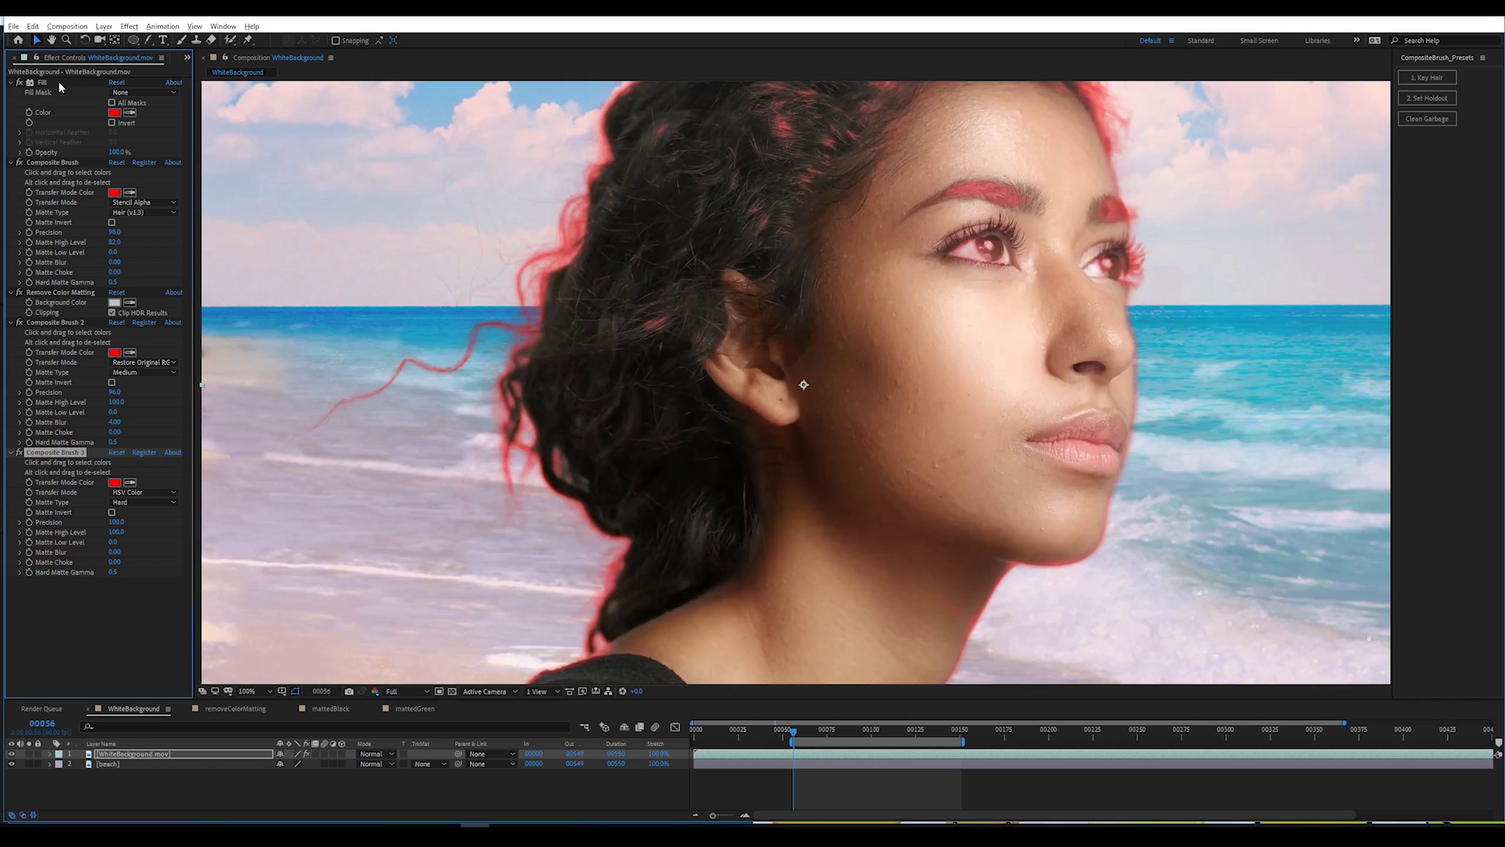
pyautogui.click(58, 80)
pyautogui.press('Delete')
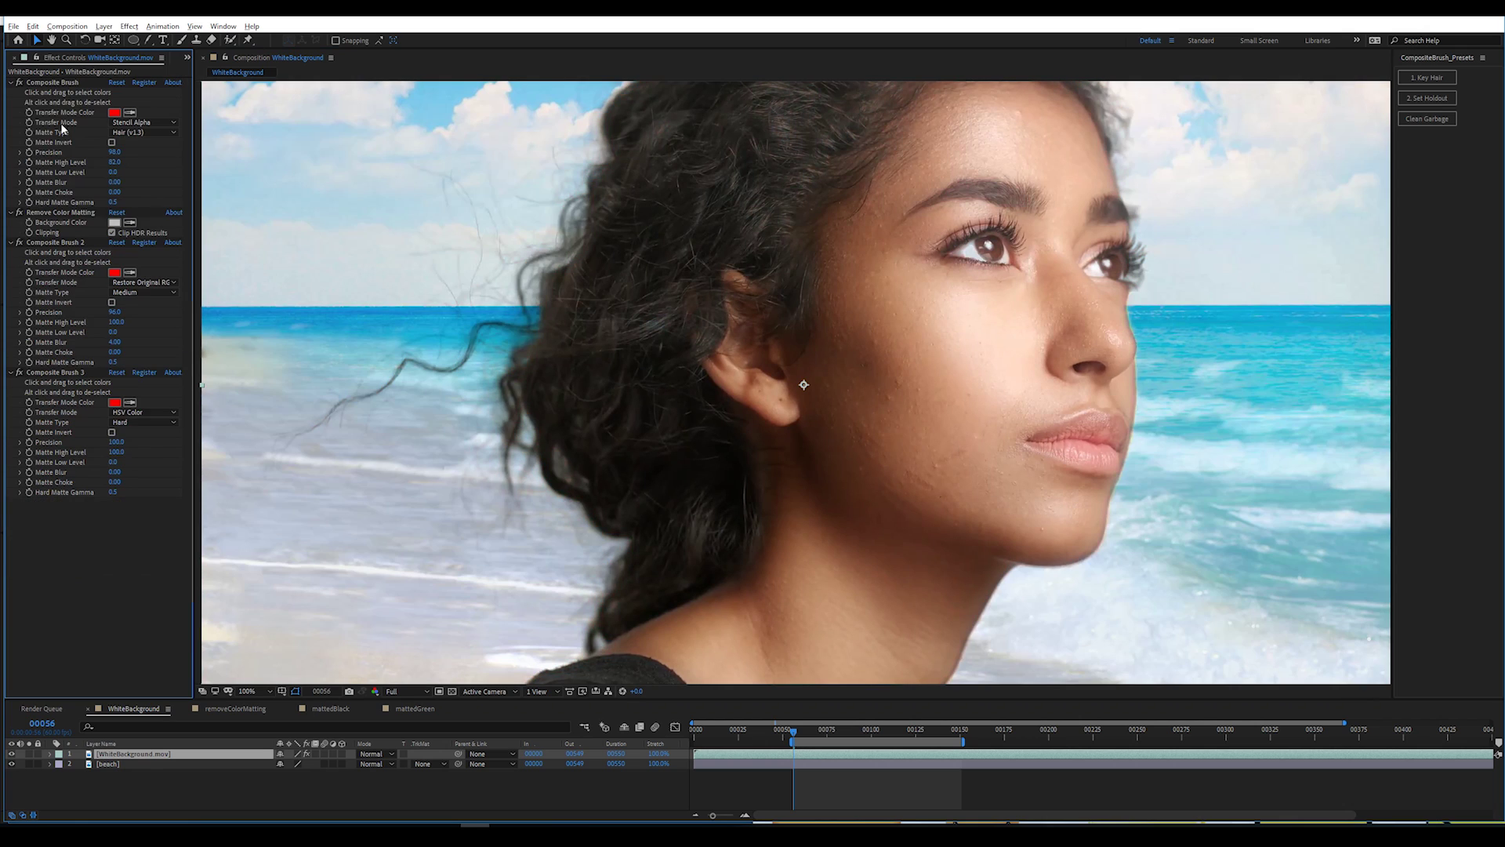
# - Set Composite Brush 3's Transfer Mode to Restore Original RGBA
pyautogui.click(139, 412)
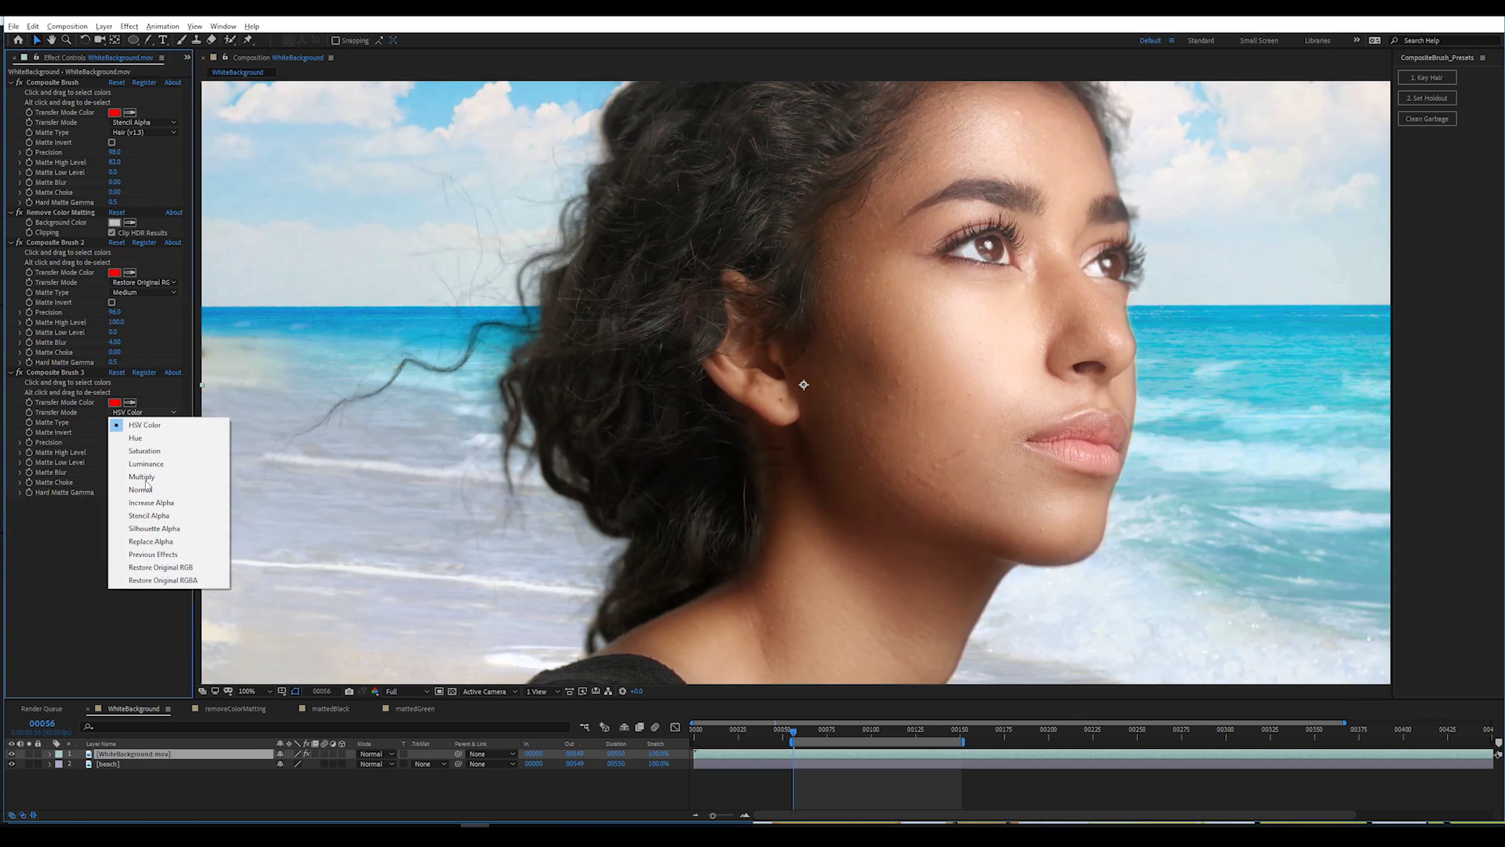
pyautogui.click(164, 581)
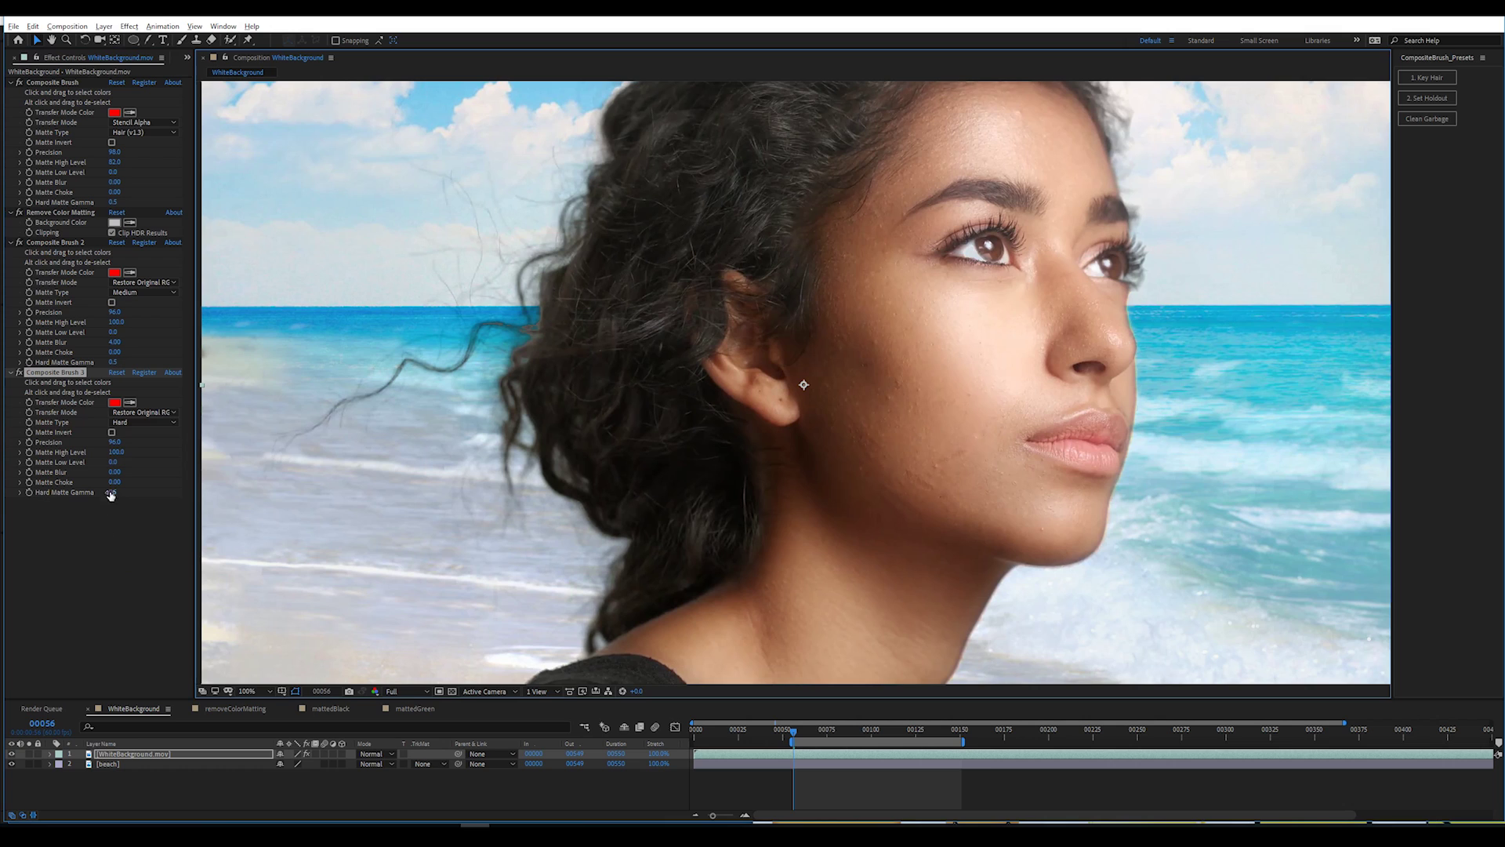
# - Isolate Composite Brush 3's matte in the alpha view by disabling the other effects, hiding the beach layer, and using Stencil Alpha
pyautogui.click(19, 242)
pyautogui.click(19, 212)
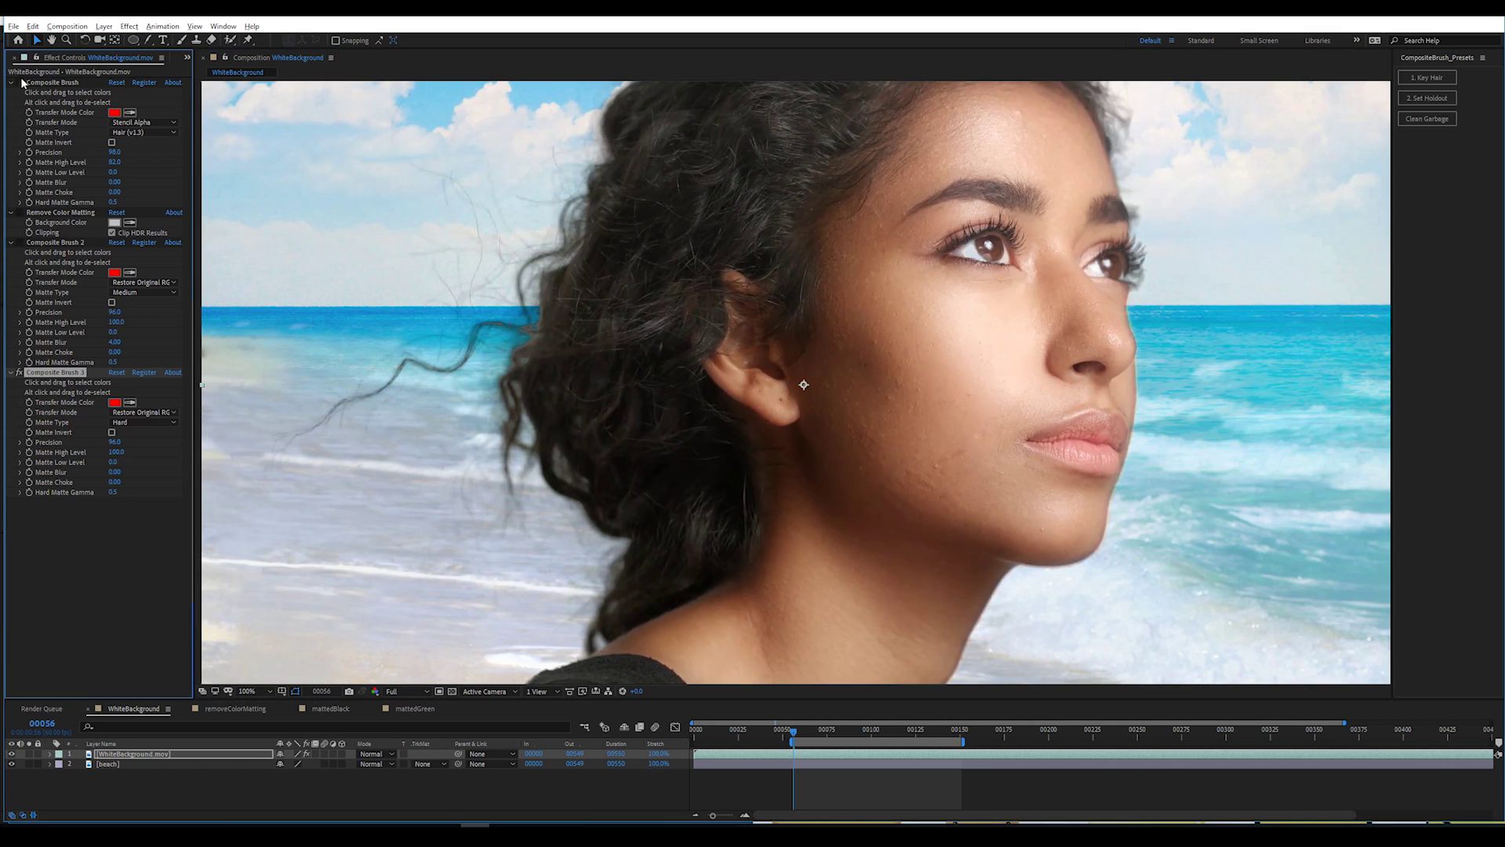
pyautogui.click(19, 83)
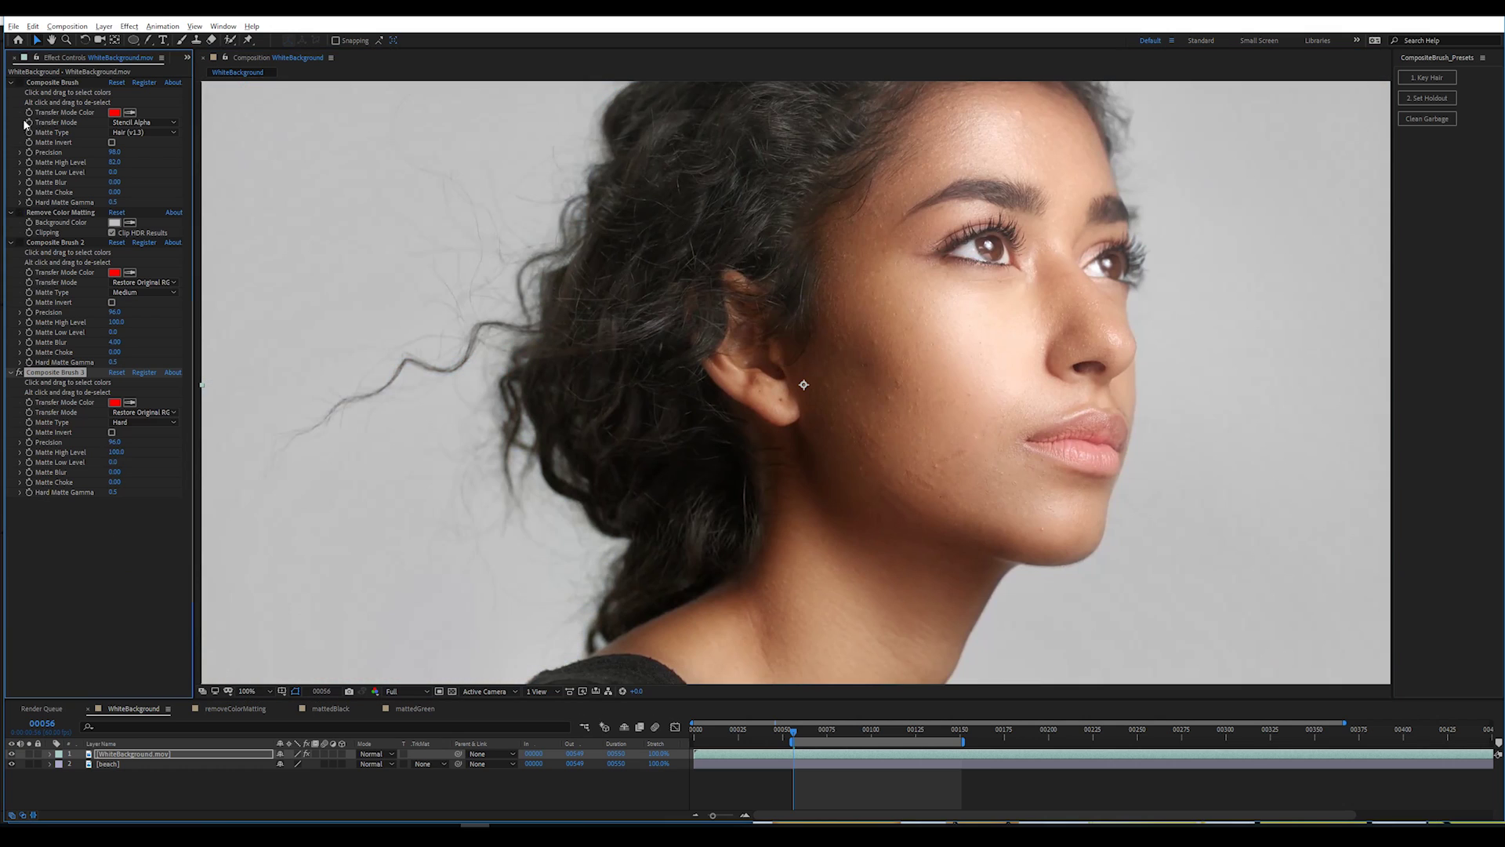
pyautogui.click(376, 692)
pyautogui.click(372, 597)
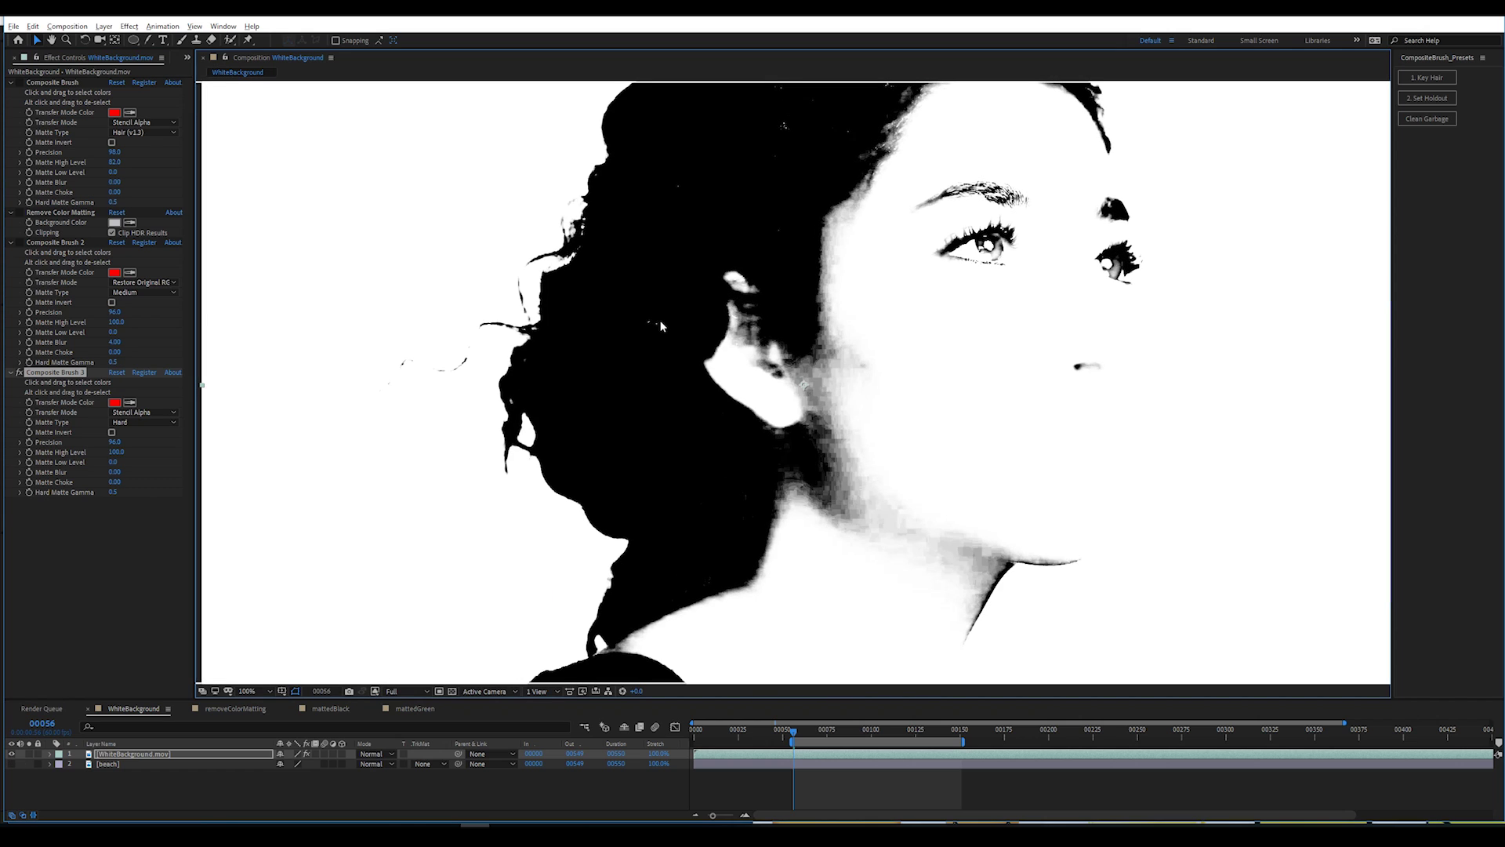
# - Extend Composite Brush 3's selection across the hair behind the ear, and return the viewer to RGB with the beach layer shown
pyautogui.moveTo(660, 321); pyautogui.dragTo(571, 428)
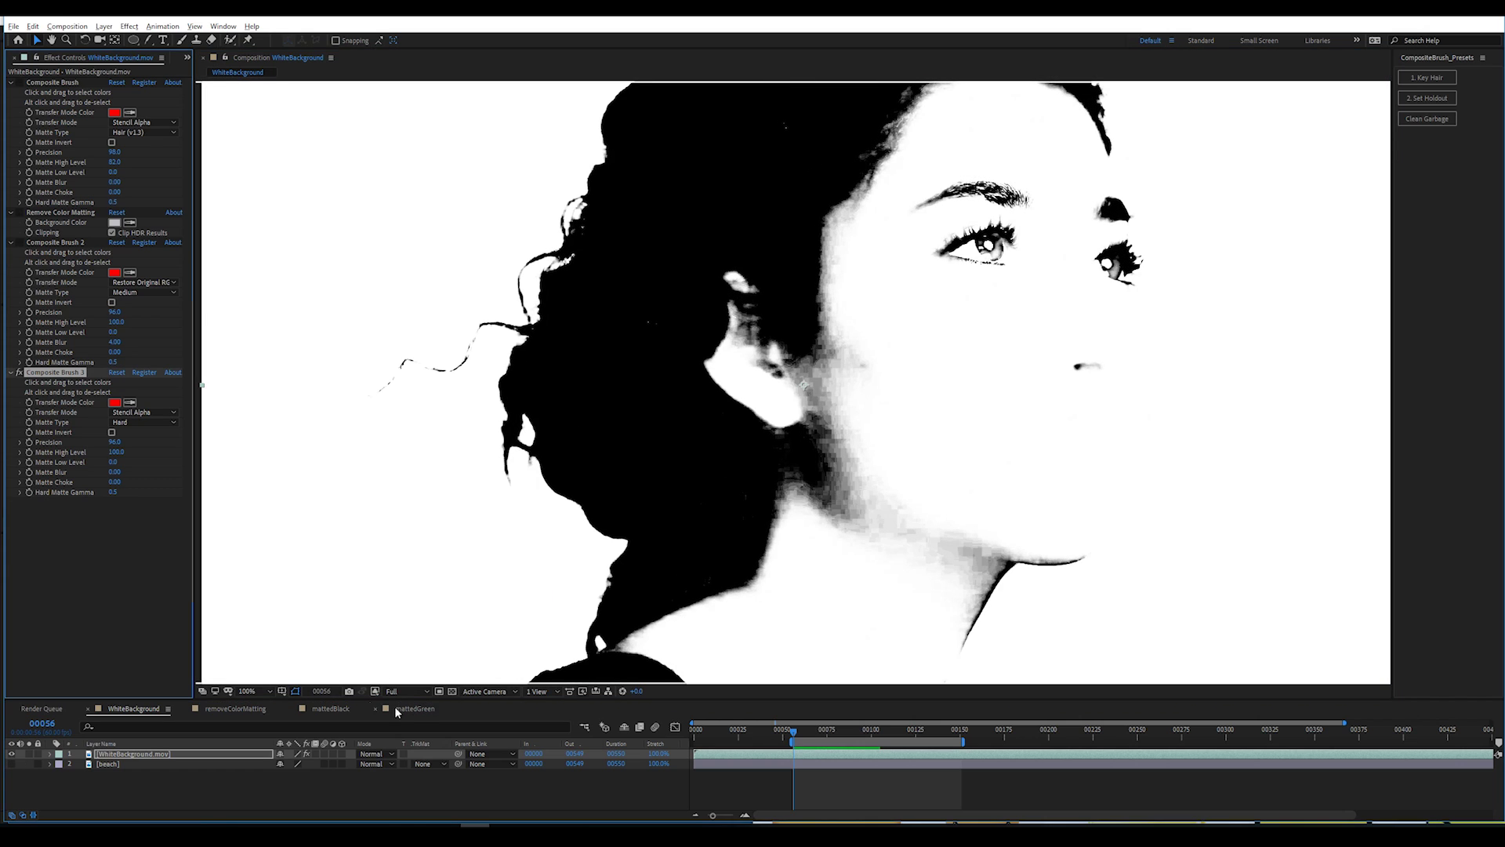
pyautogui.click(376, 691)
pyautogui.click(402, 544)
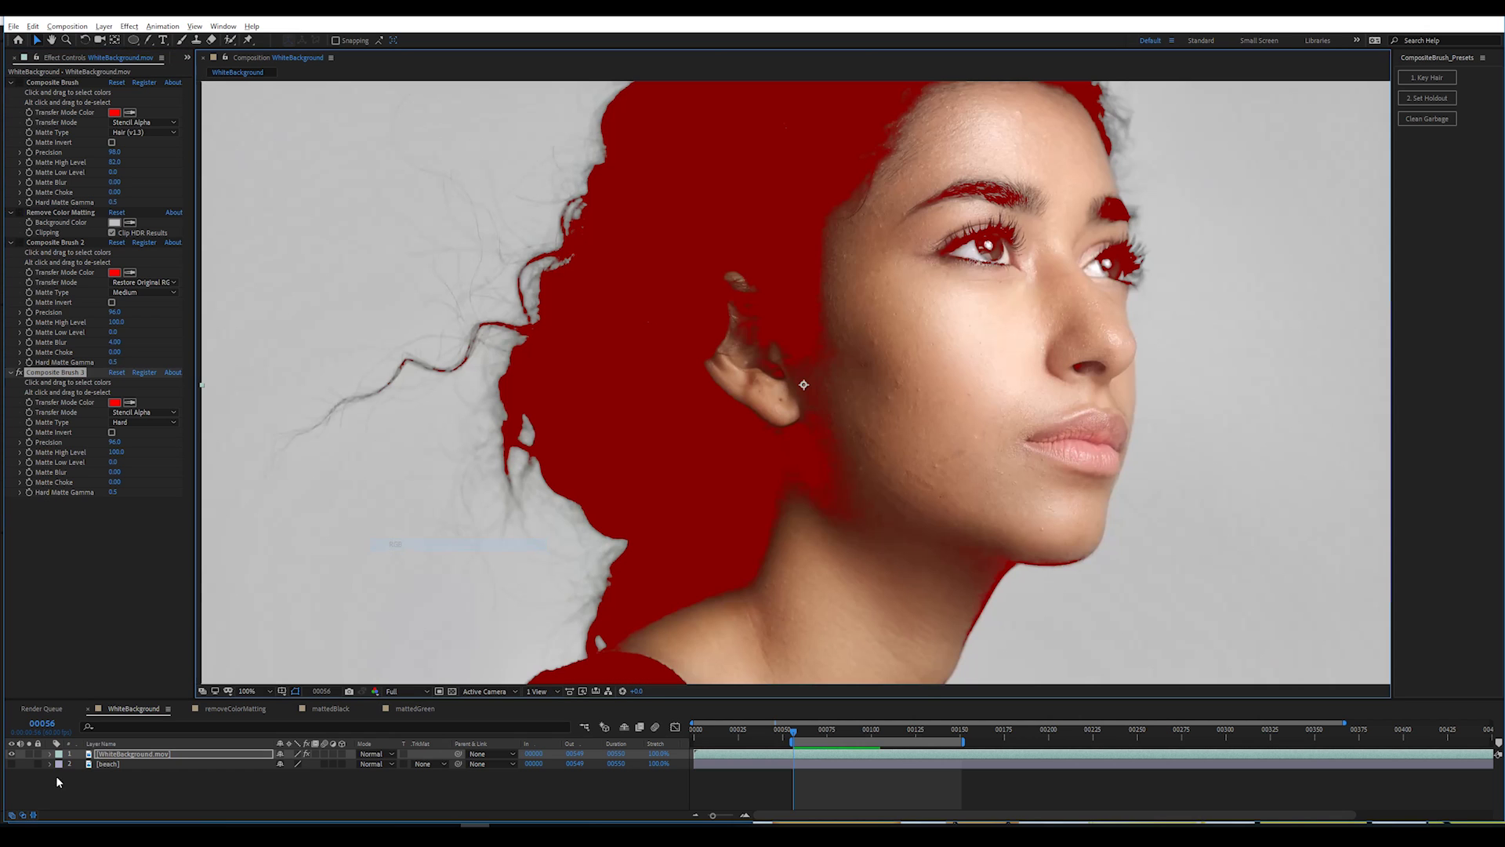
pyautogui.click(71, 559)
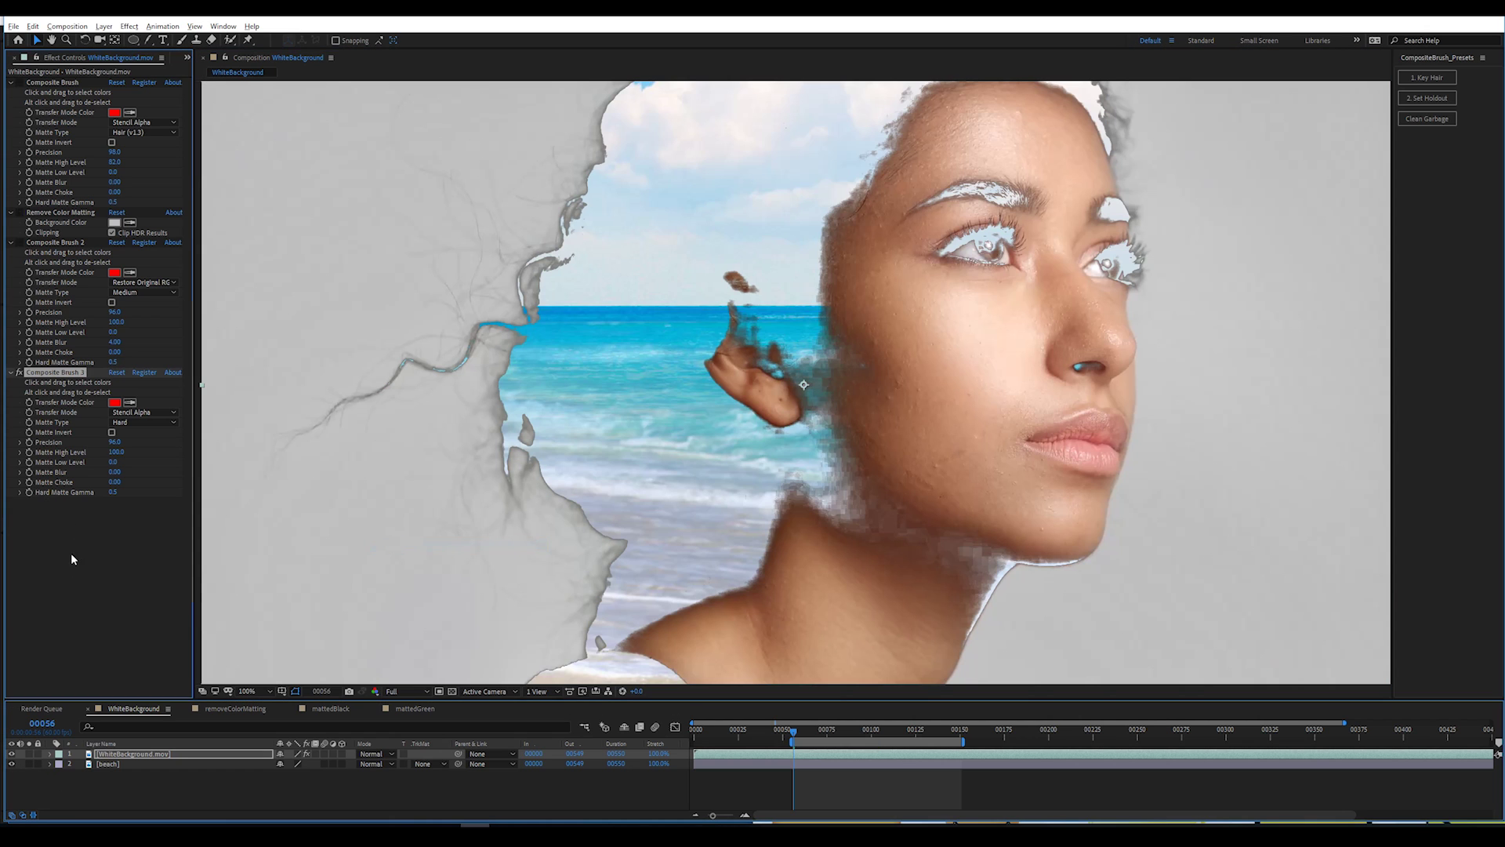
# - Re-enable the first Composite Brush, Remove Color Matting and Composite Brush 2, and set Composite Brush 3's Transfer Mode to Restore Original RGBA
pyautogui.click(18, 242)
pyautogui.click(19, 211)
pyautogui.click(19, 82)
pyautogui.click(61, 373)
pyautogui.click(145, 413)
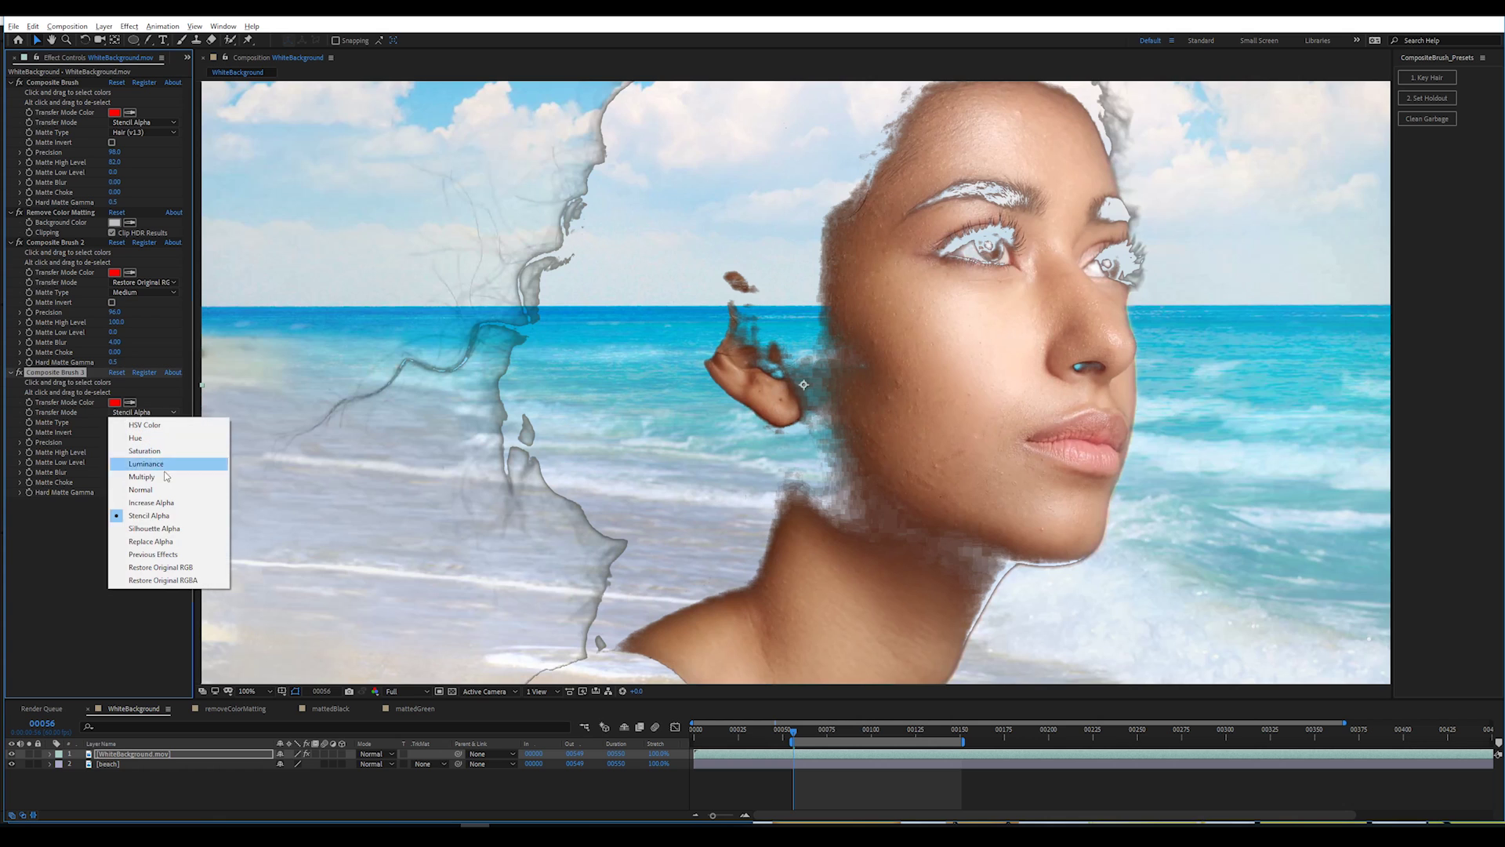
pyautogui.click(172, 580)
pyautogui.click(121, 580)
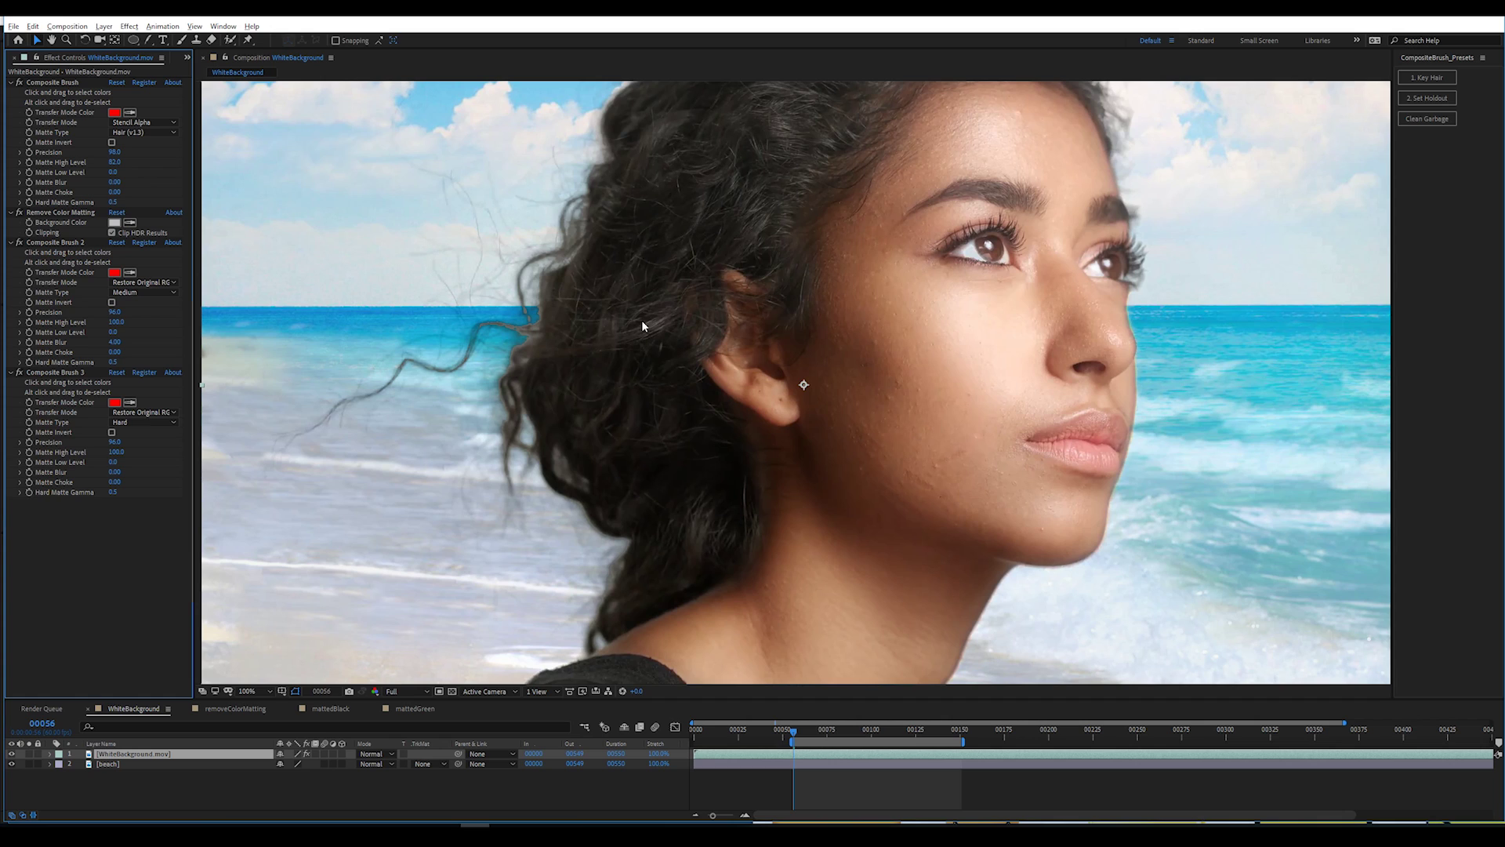
# - Set Composite Brush 3's Matte Choke to -130.00 and Matte Blur to 5.00, set Composite Brush 2's Matte Blur to 1.00, and preview
pyautogui.moveTo(114, 482); pyautogui.dragTo(105, 486)
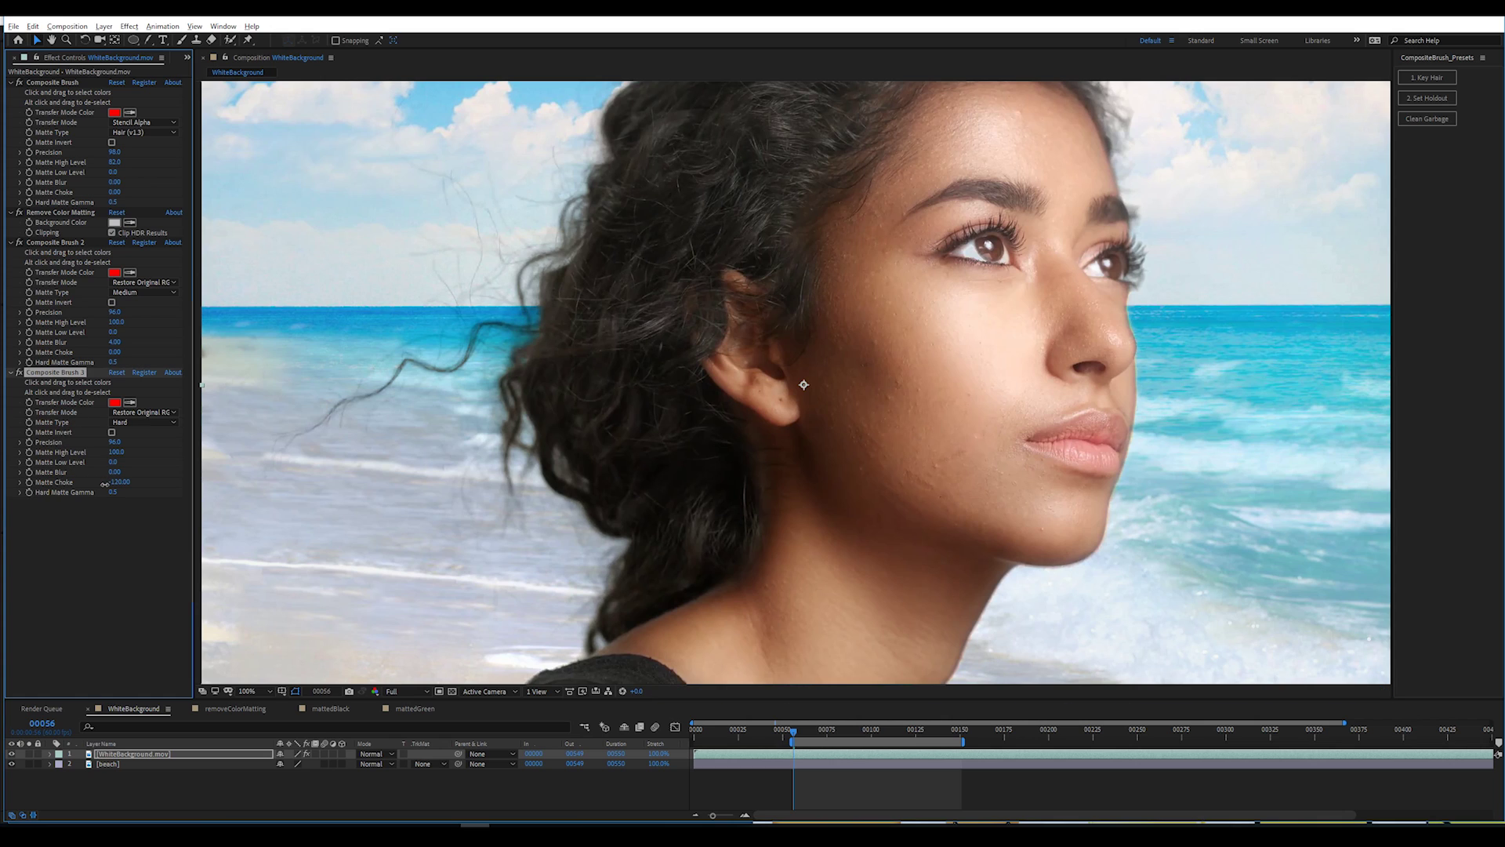
pyautogui.click(113, 471)
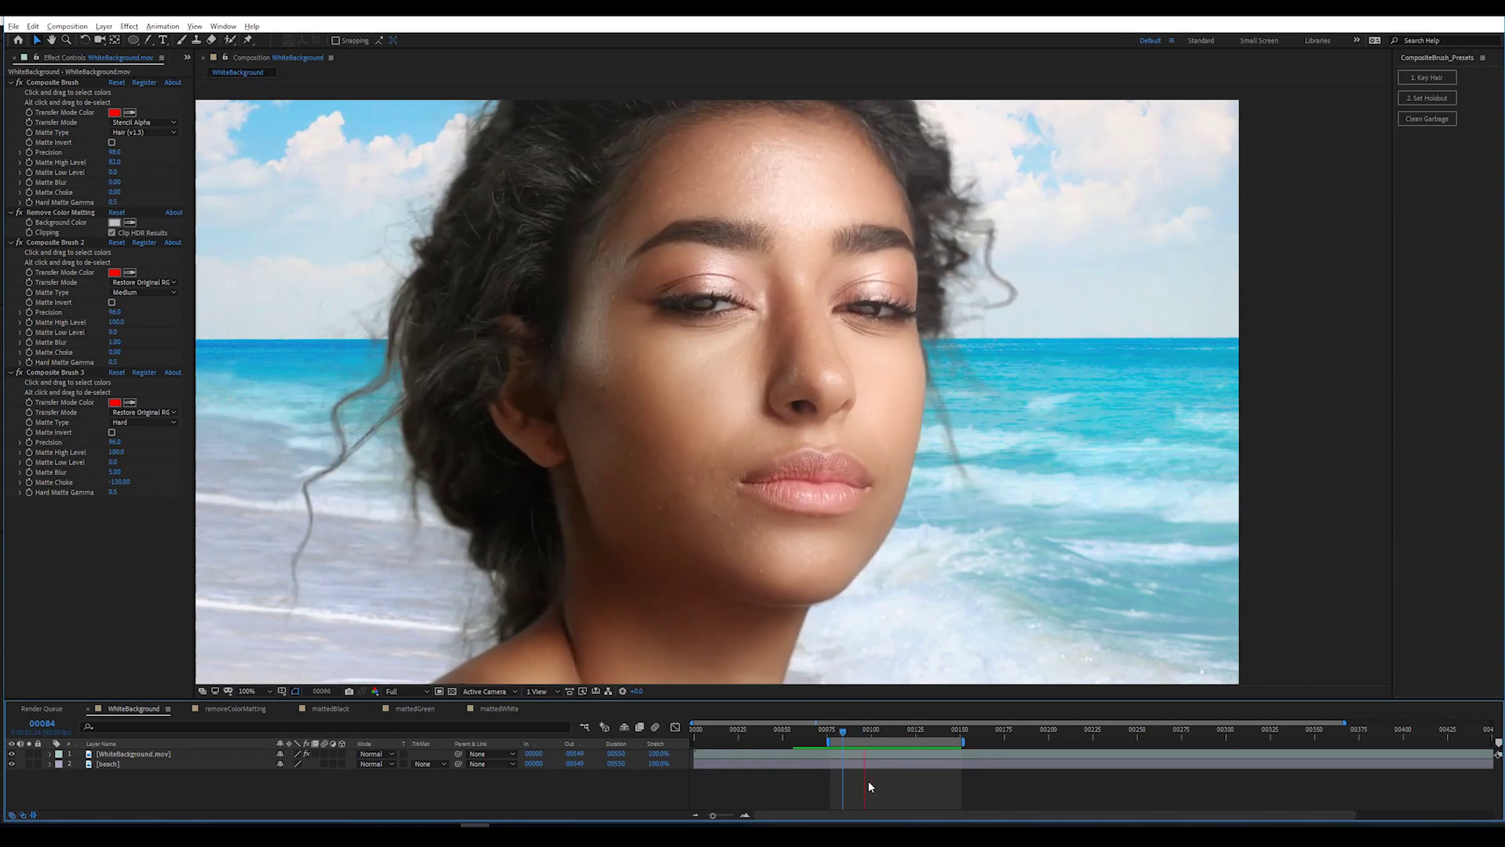
pyautogui.press('space')
# - Try moving the beach layer upward behind the woman and undo the move
pyautogui.click(230, 764)
pyautogui.moveTo(432, 581); pyautogui.dragTo(424, 483)
pyautogui.hotkey('ctrl', 'z')
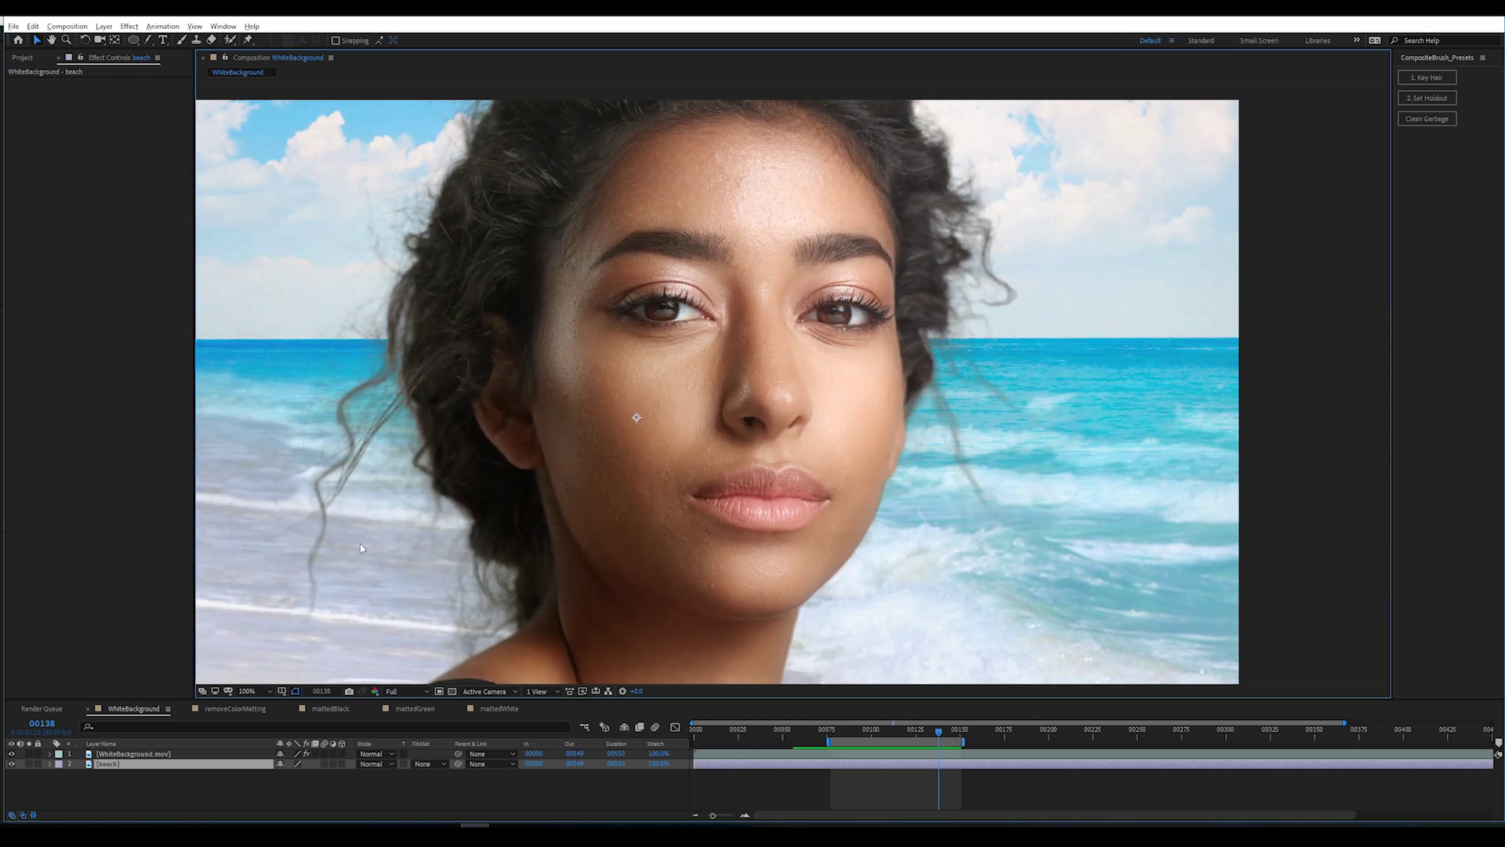
# - Duplicate the keyed WhiteBackground.mov layer and remove all effects from the top copy
pyautogui.click(129, 784)
pyautogui.click(153, 755)
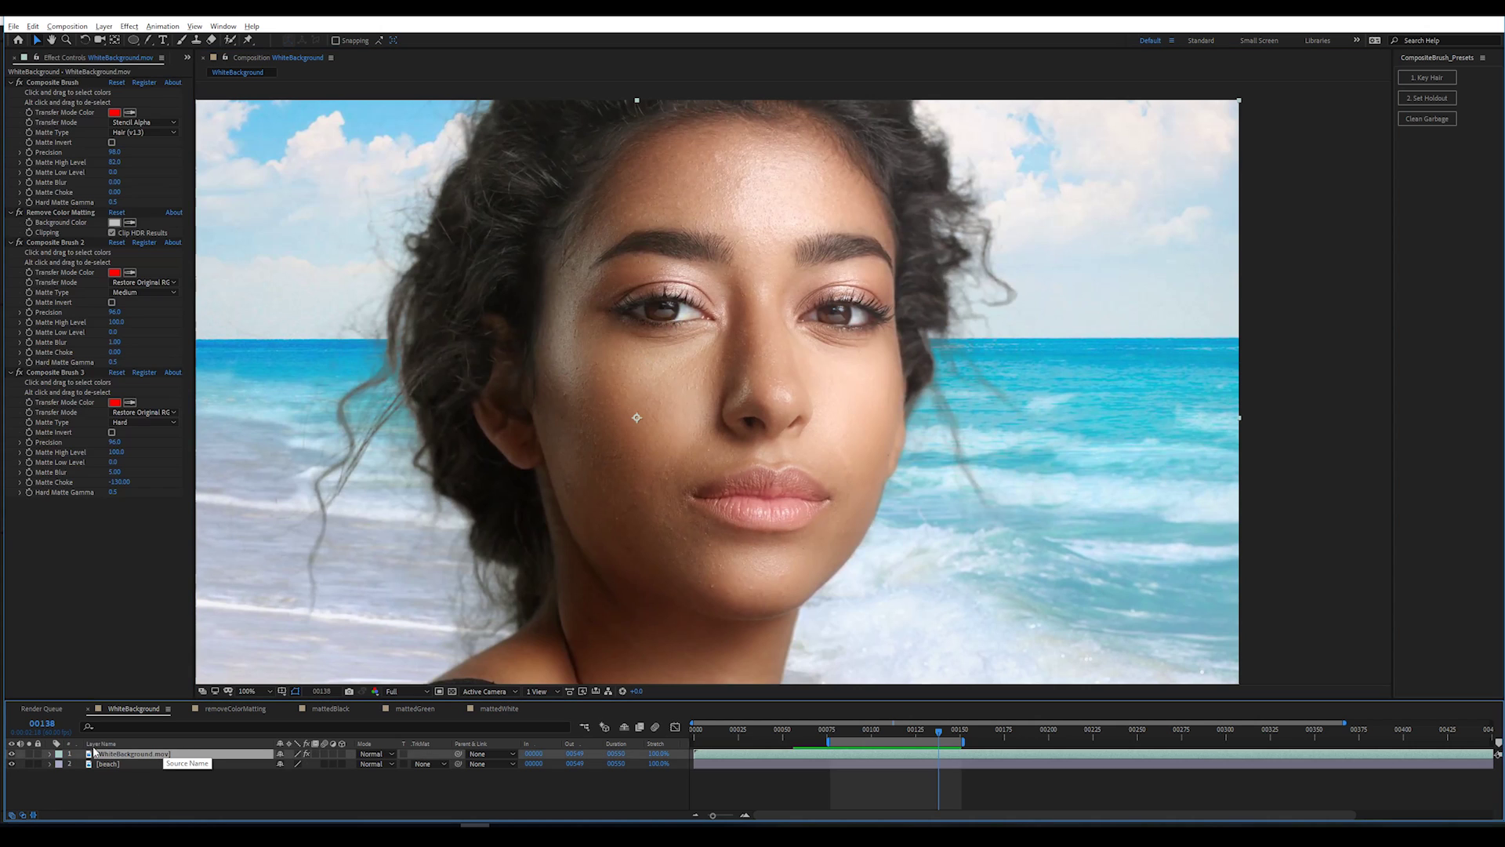
pyautogui.hotkey('ctrl', 'd')
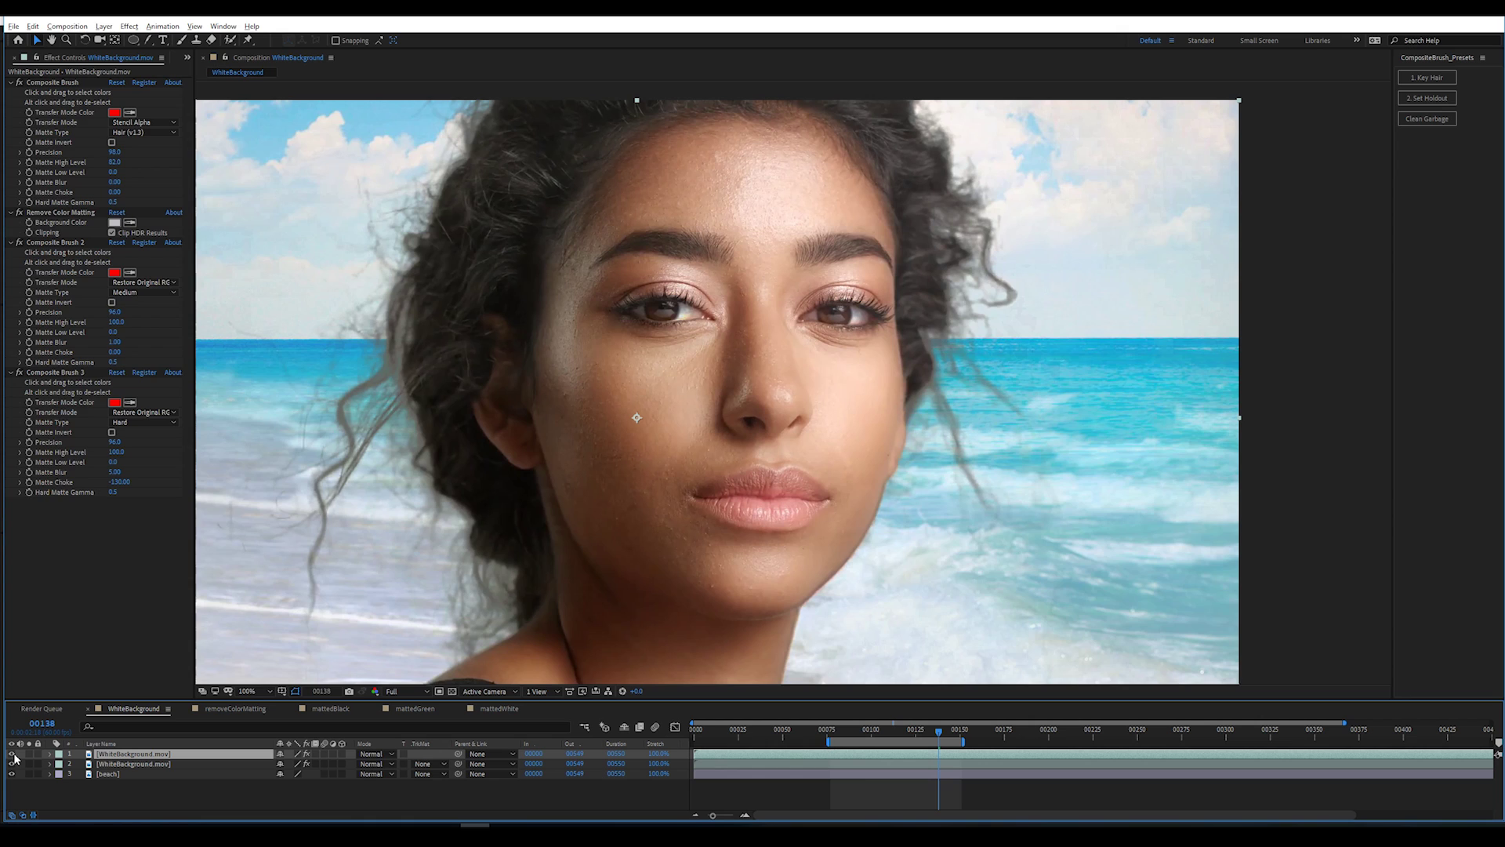
pyautogui.hotkey('ctrl', 'shift', 'e')
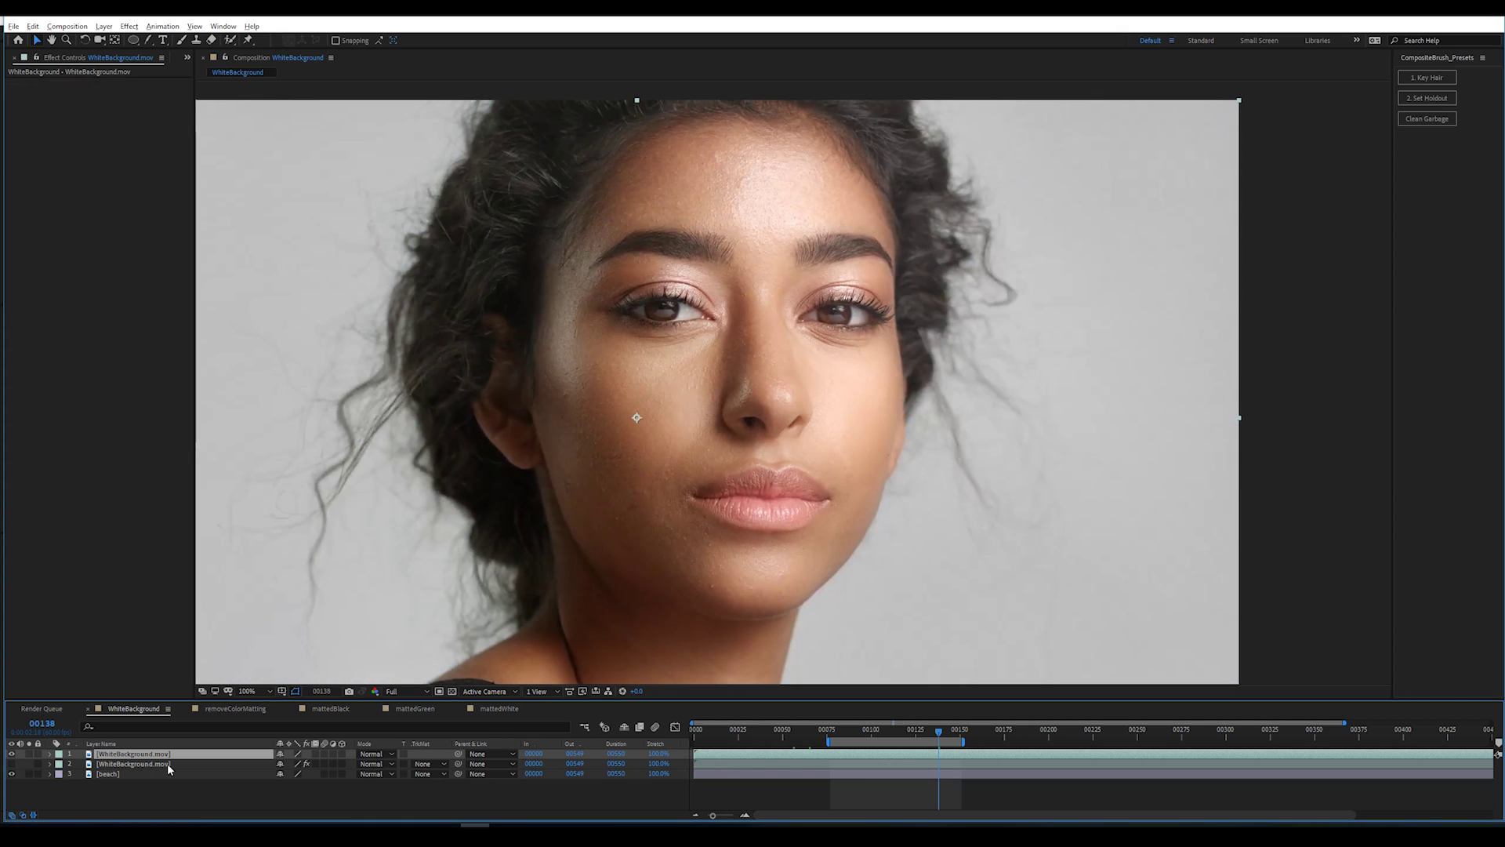
pyautogui.moveTo(557, 487); pyautogui.dragTo(675, 523)
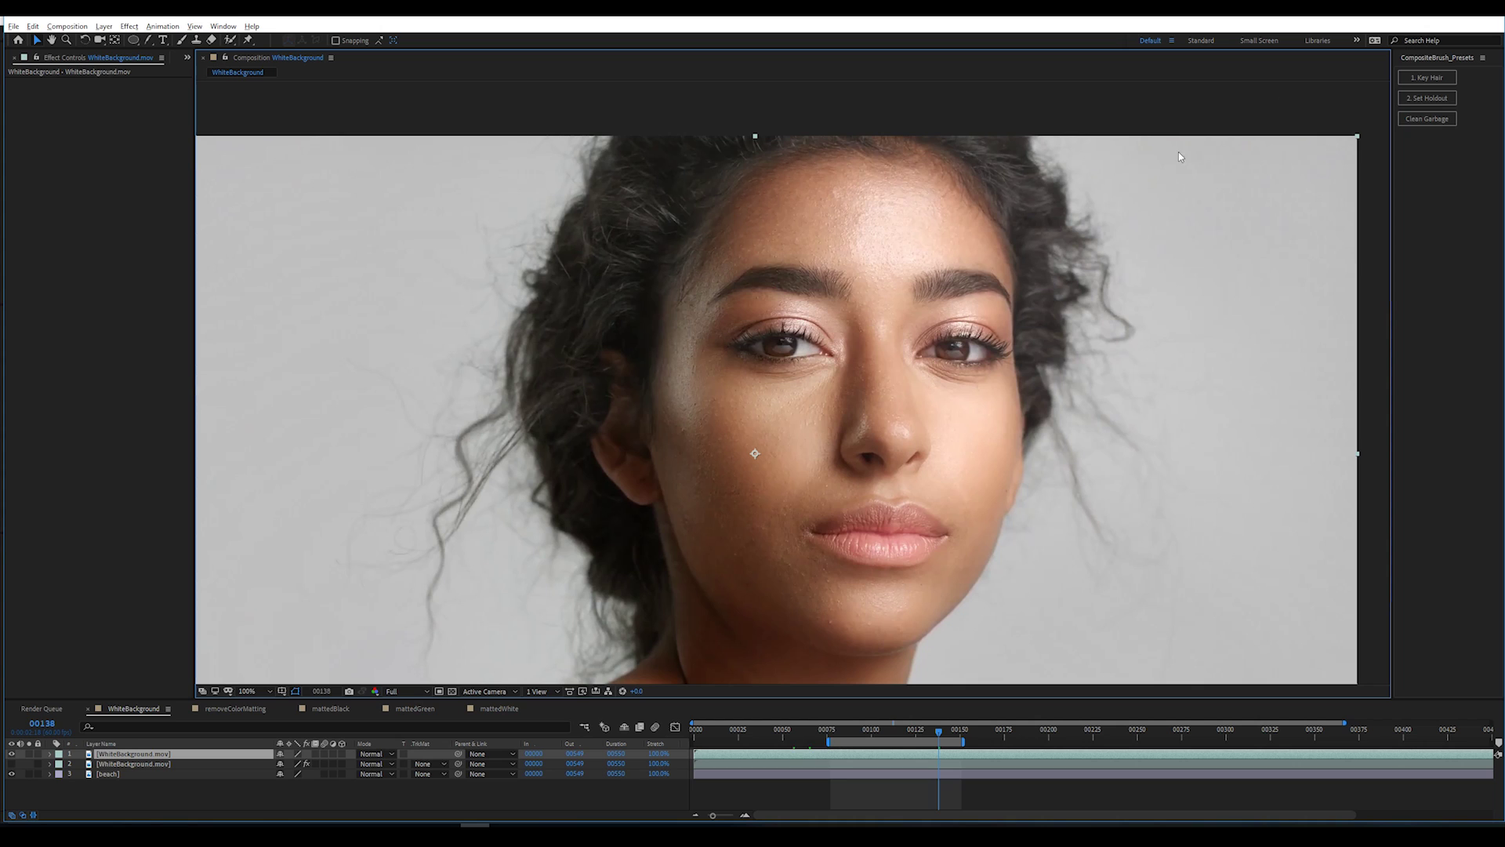
# - Try applying Composite Brush to the unkeyed top copy, sampling the corner of the woman's eye and setting Transfer Mode to Normal
pyautogui.click(129, 26)
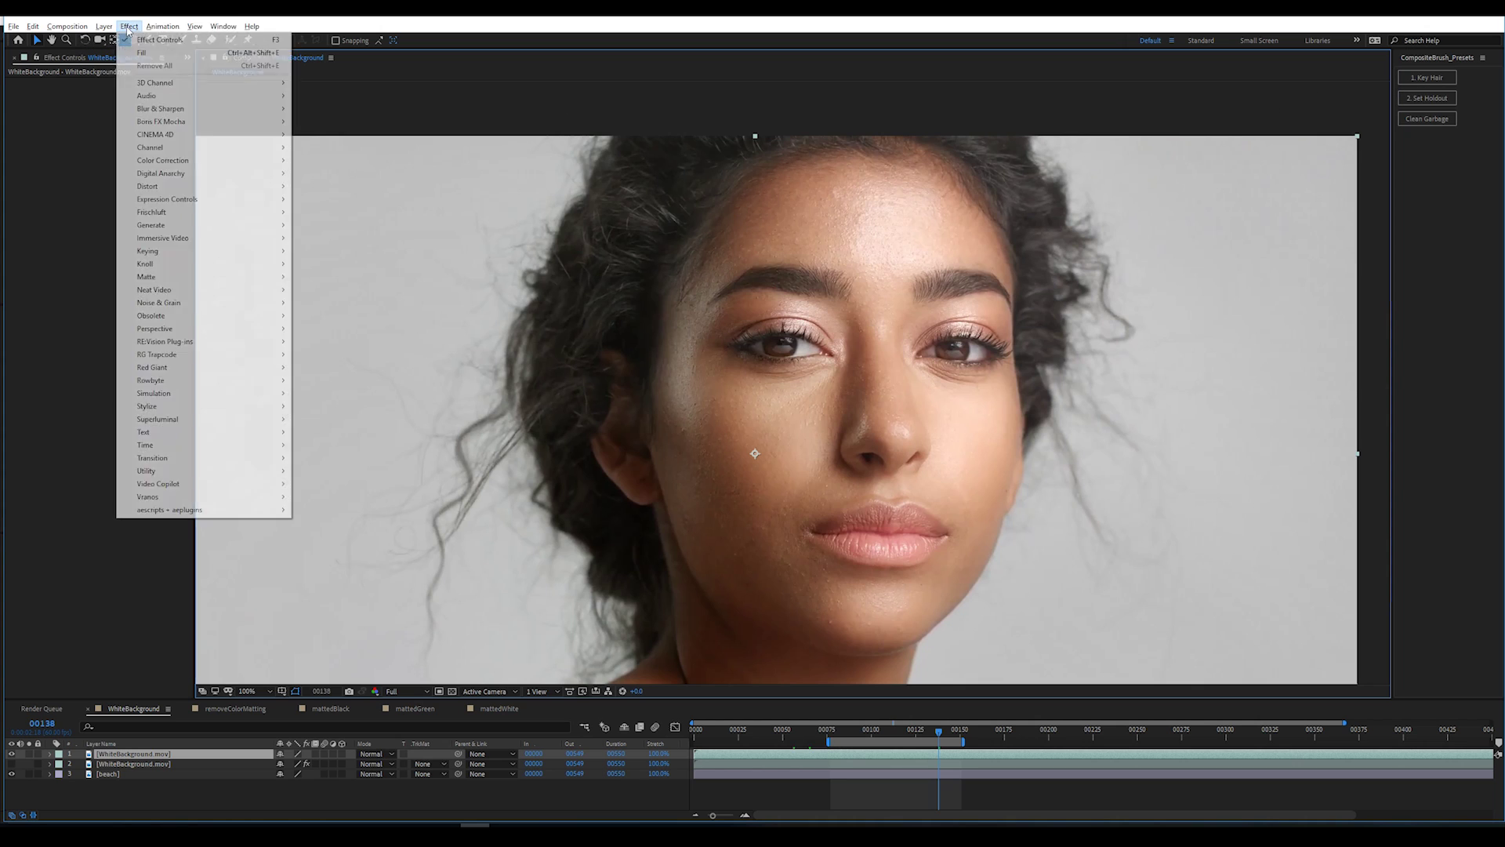
pyautogui.moveTo(238, 480)
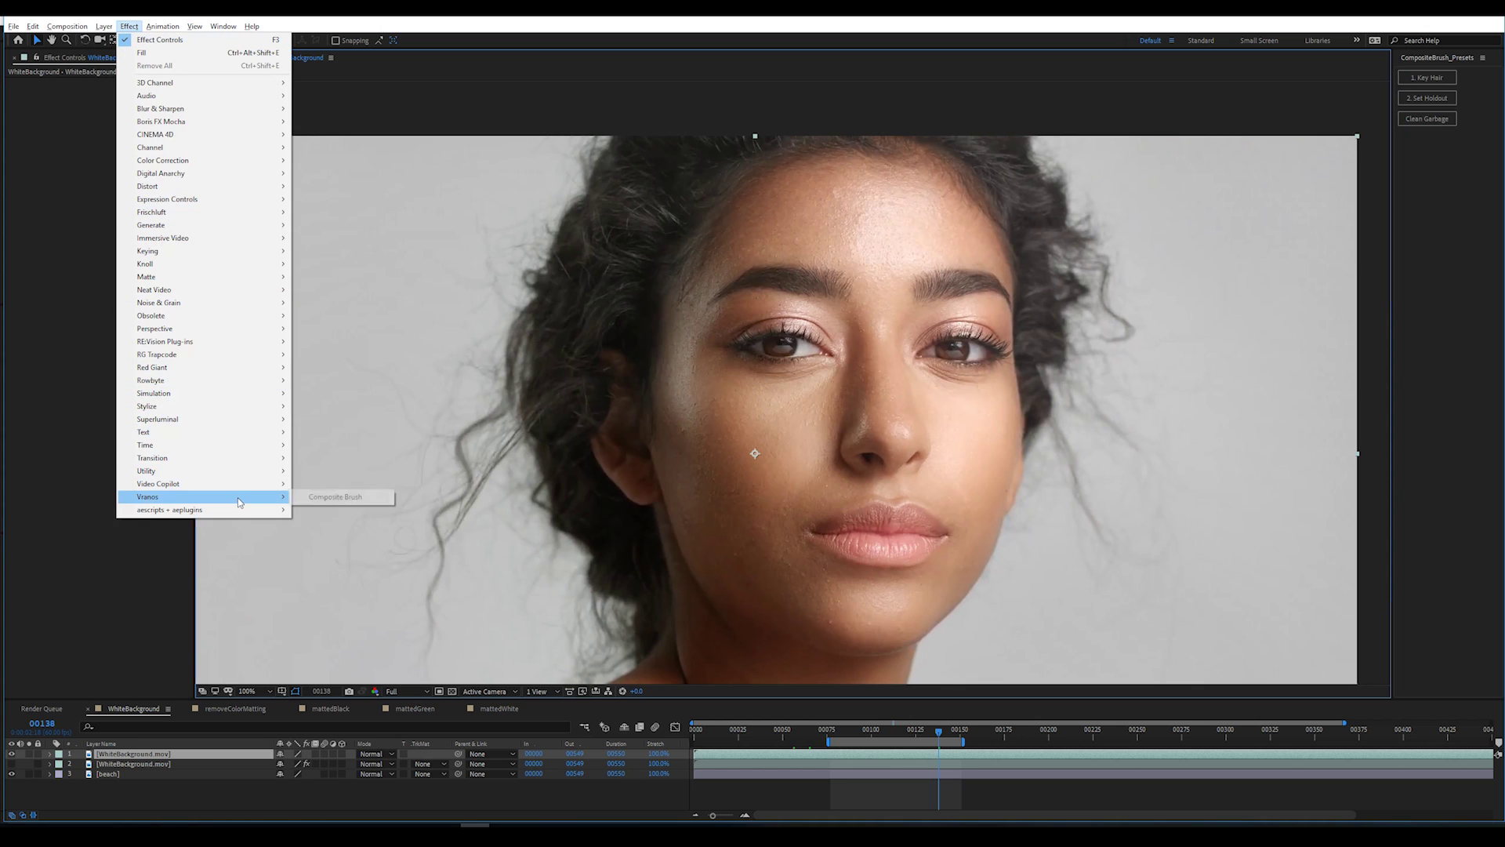
pyautogui.click(336, 496)
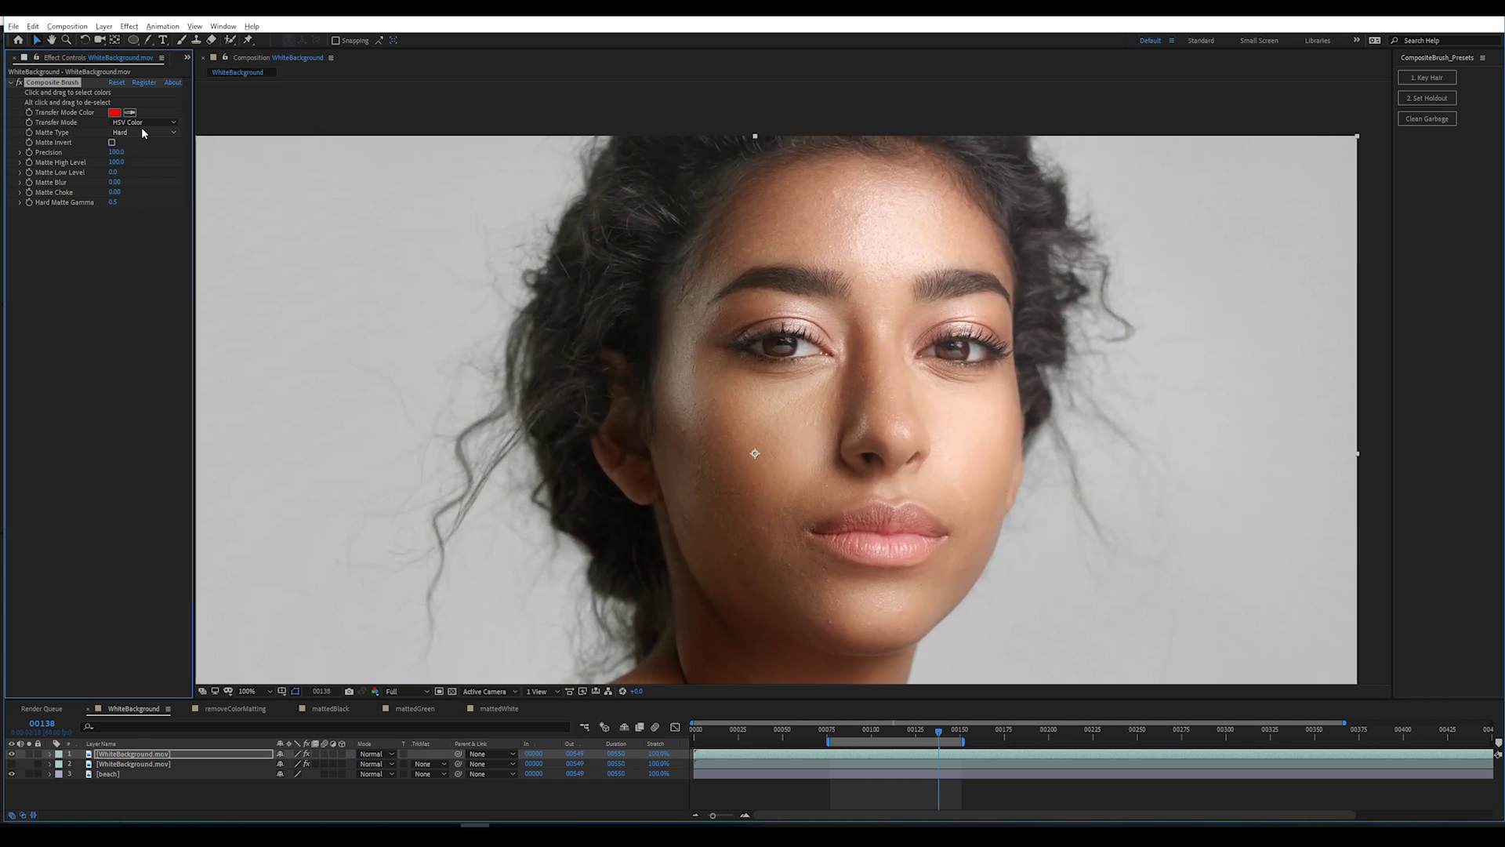
pyautogui.click(803, 350)
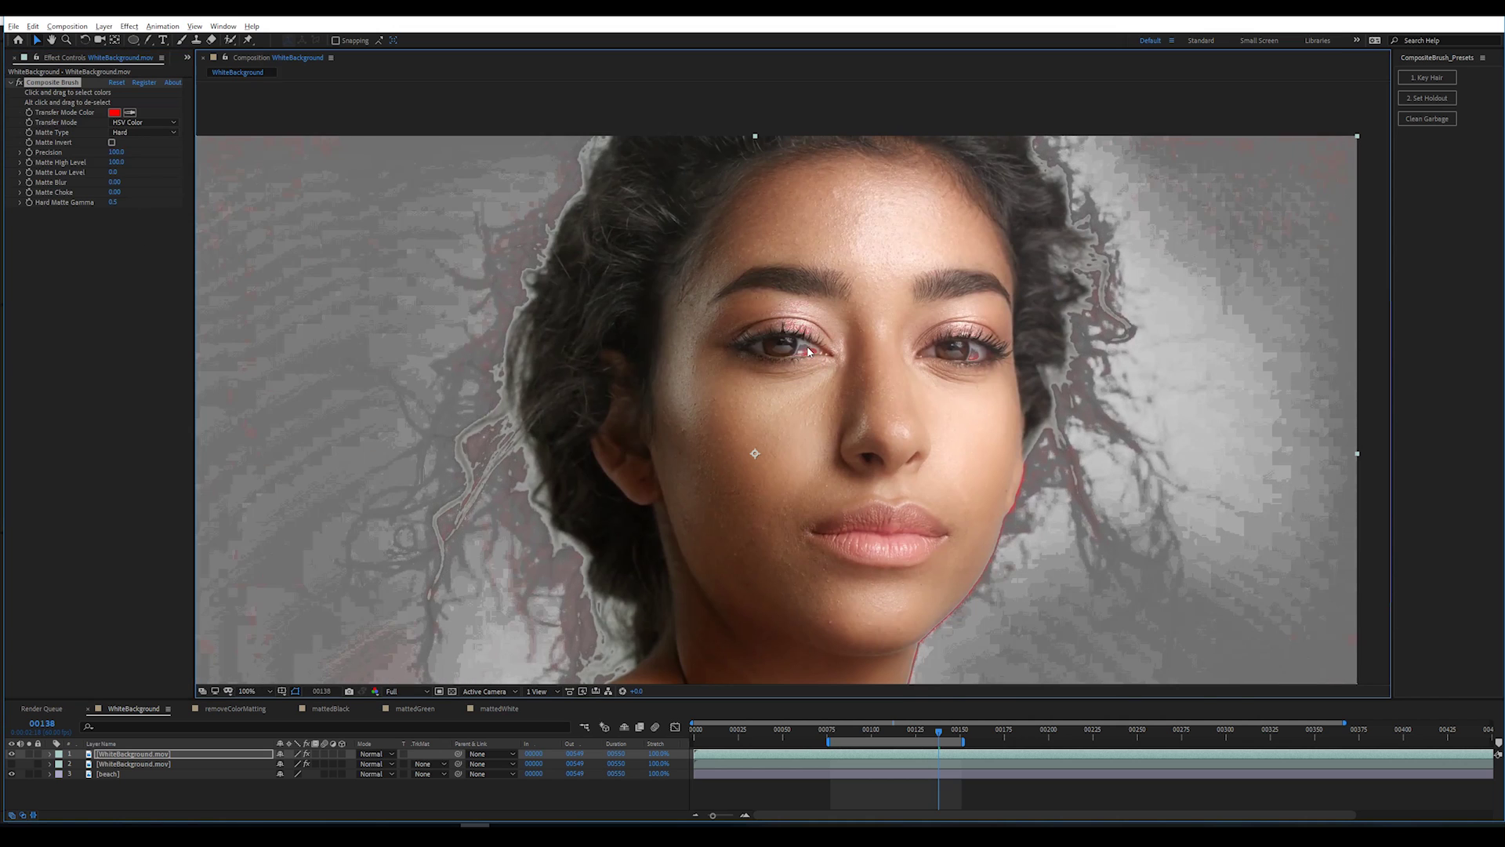
pyautogui.click(135, 122)
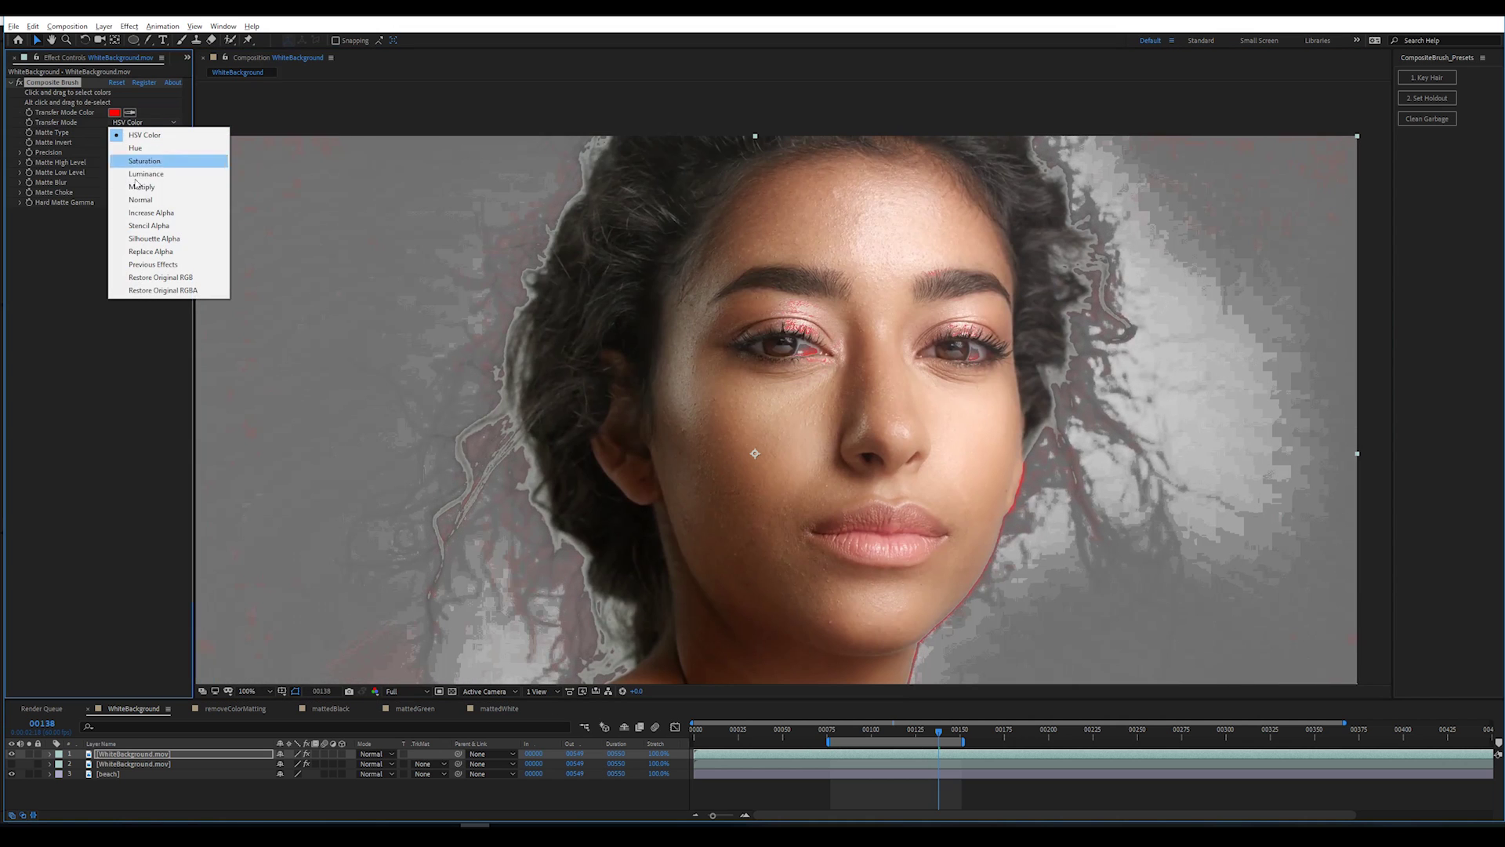
pyautogui.click(144, 202)
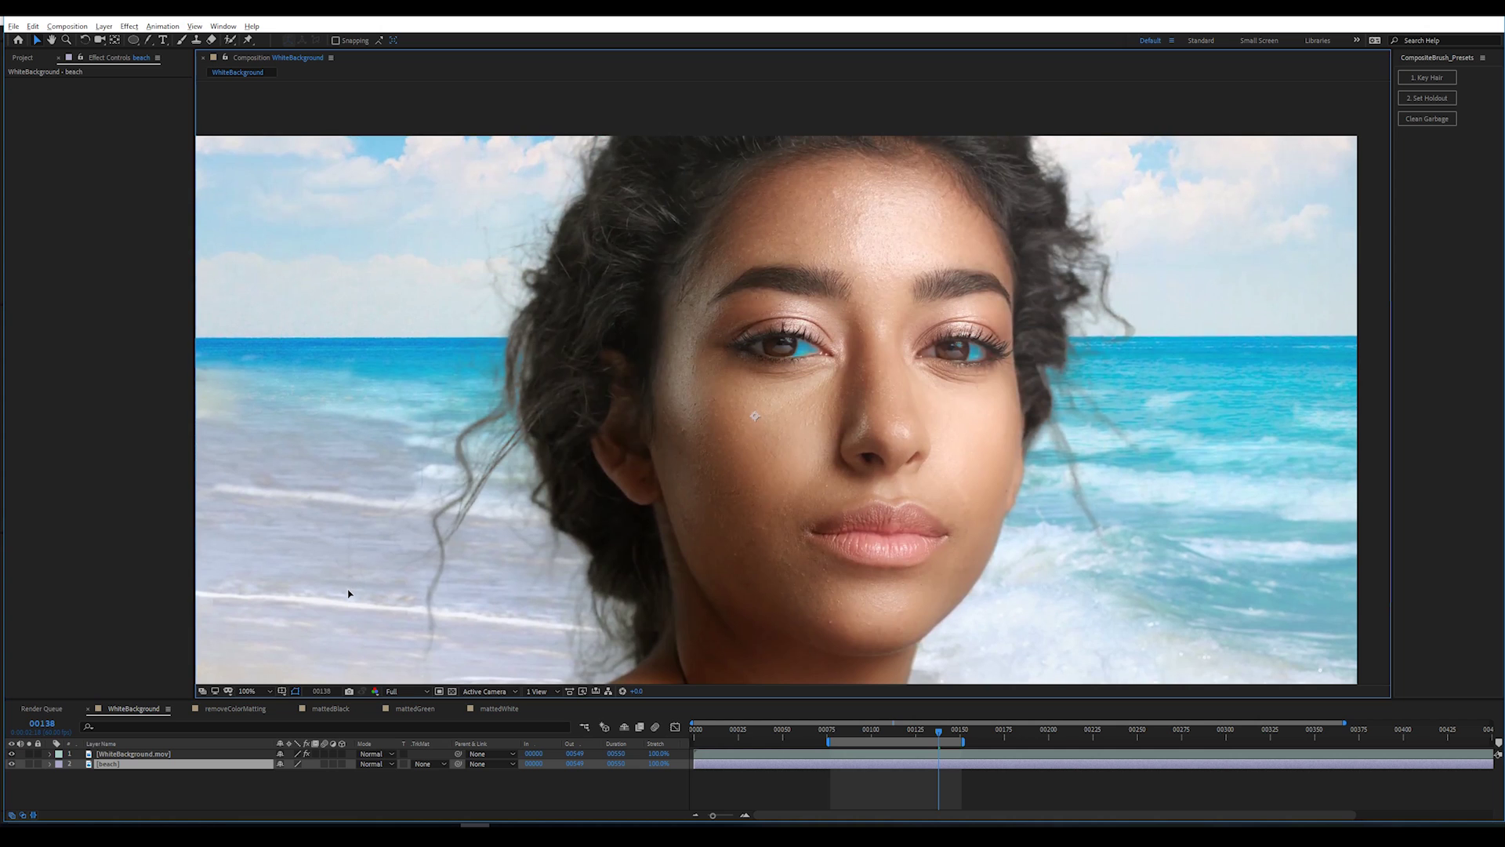
# - Apply CC Composite to the keyed WhiteBackground.mov layer after Composite Brush 3, compare it on and off, and disable RGB Only
pyautogui.click(102, 754)
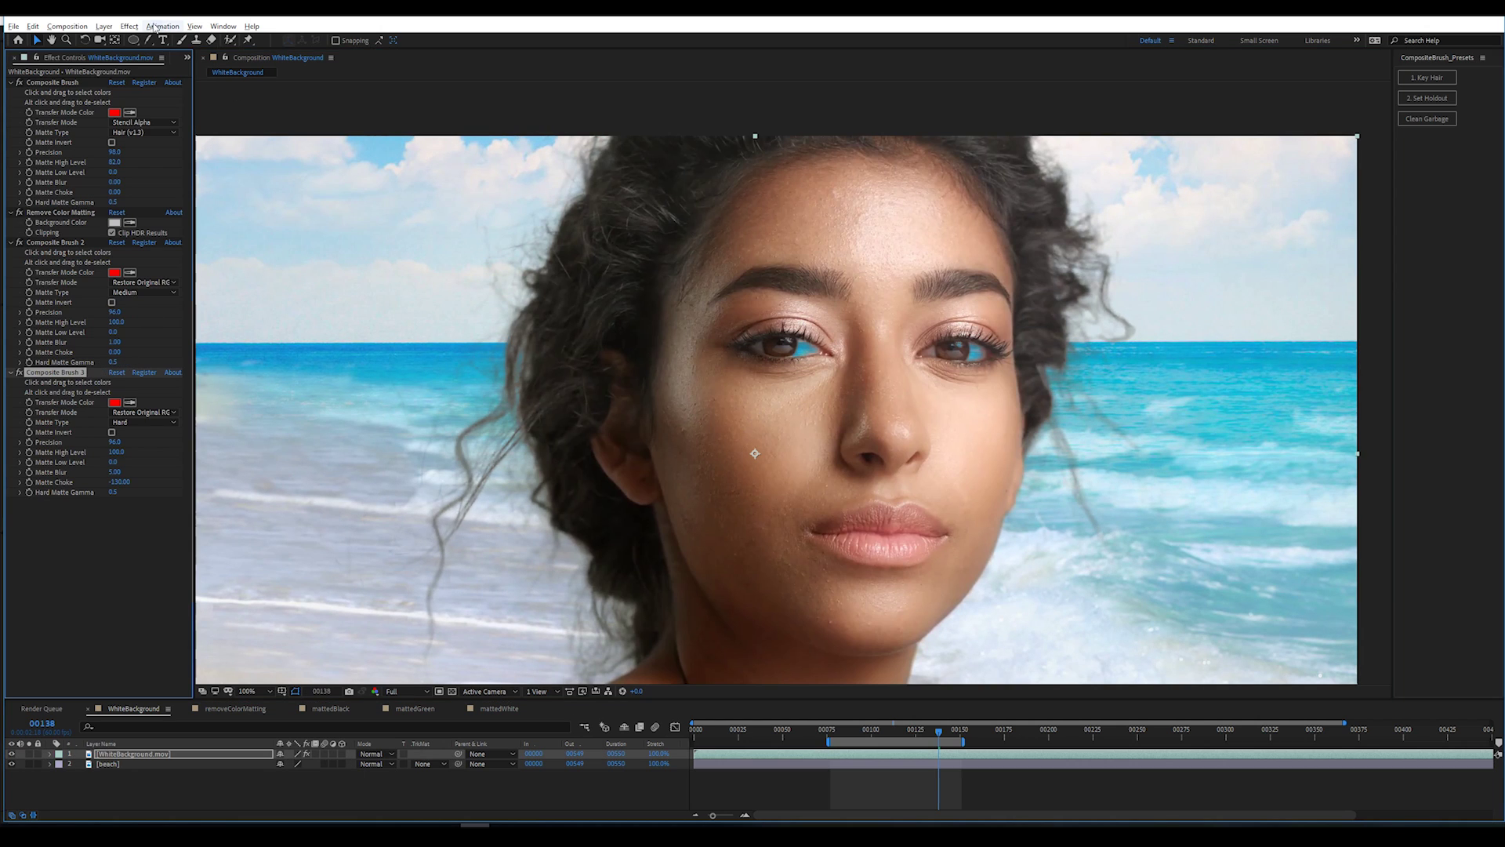
pyautogui.click(130, 26)
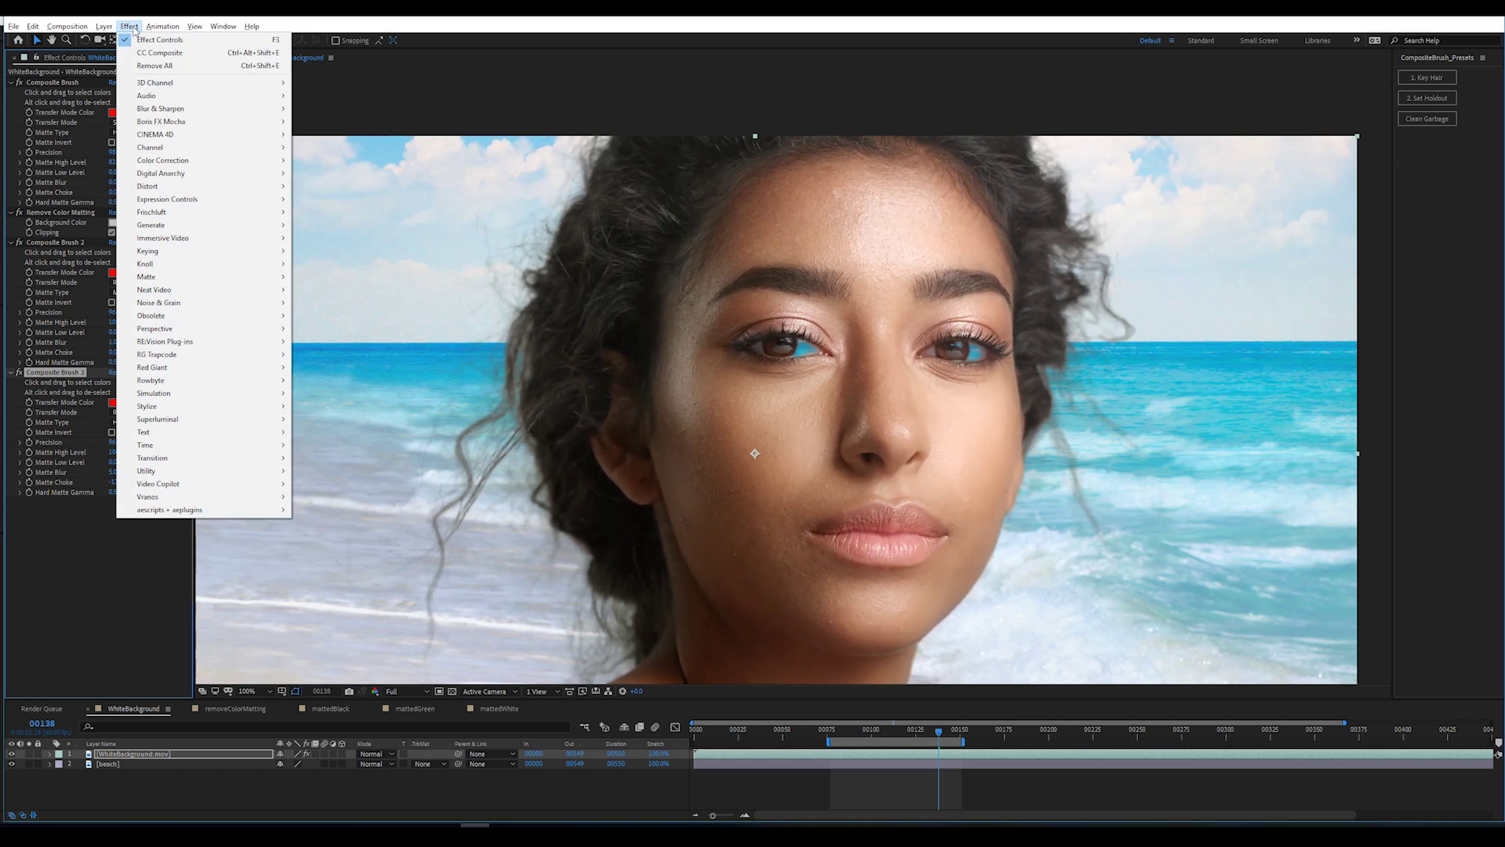
pyautogui.moveTo(196, 147)
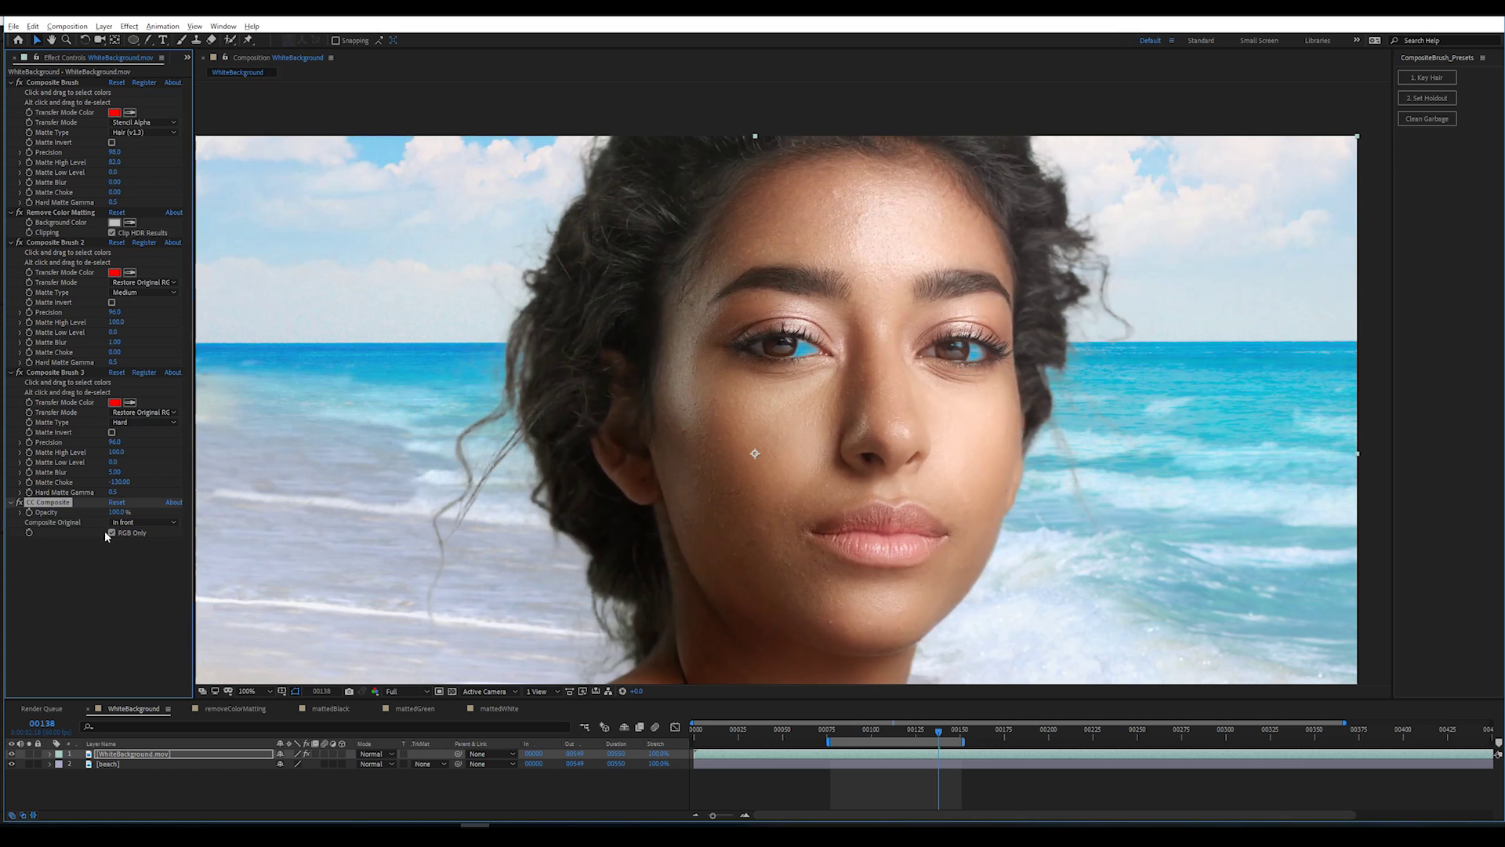
pyautogui.click(19, 503)
pyautogui.click(19, 502)
pyautogui.click(124, 531)
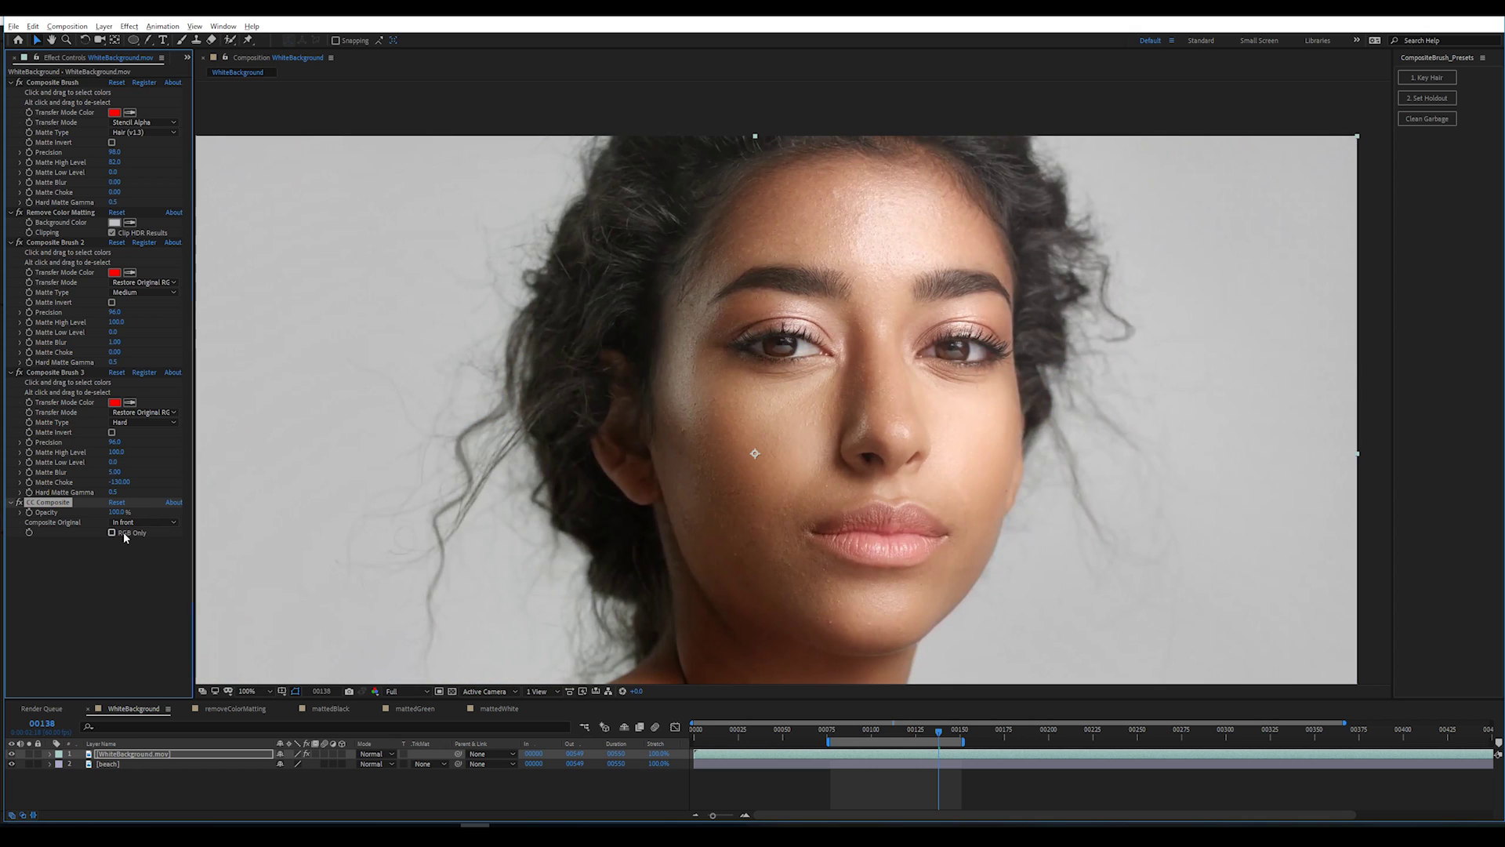
pyautogui.click(119, 548)
# - Draw a closed rounded mask around both eyes with the Pen tool and adjust its upper points to fit the eyebrows
pyautogui.click(74, 500)
pyautogui.press('g')
pyautogui.click(859, 412)
pyautogui.click(683, 362)
pyautogui.click(743, 218)
pyautogui.click(1016, 278)
pyautogui.click(1028, 369)
pyautogui.click(982, 429)
pyautogui.click(859, 413)
pyautogui.press('v')
pyautogui.moveTo(743, 218); pyautogui.dragTo(746, 275)
pyautogui.moveTo(1013, 285); pyautogui.dragTo(1010, 295)
# - Add a mask reference to CC Composite's Compositing Options on the woman layer, using Mask 1, and collapse the layer
pyautogui.click(49, 753)
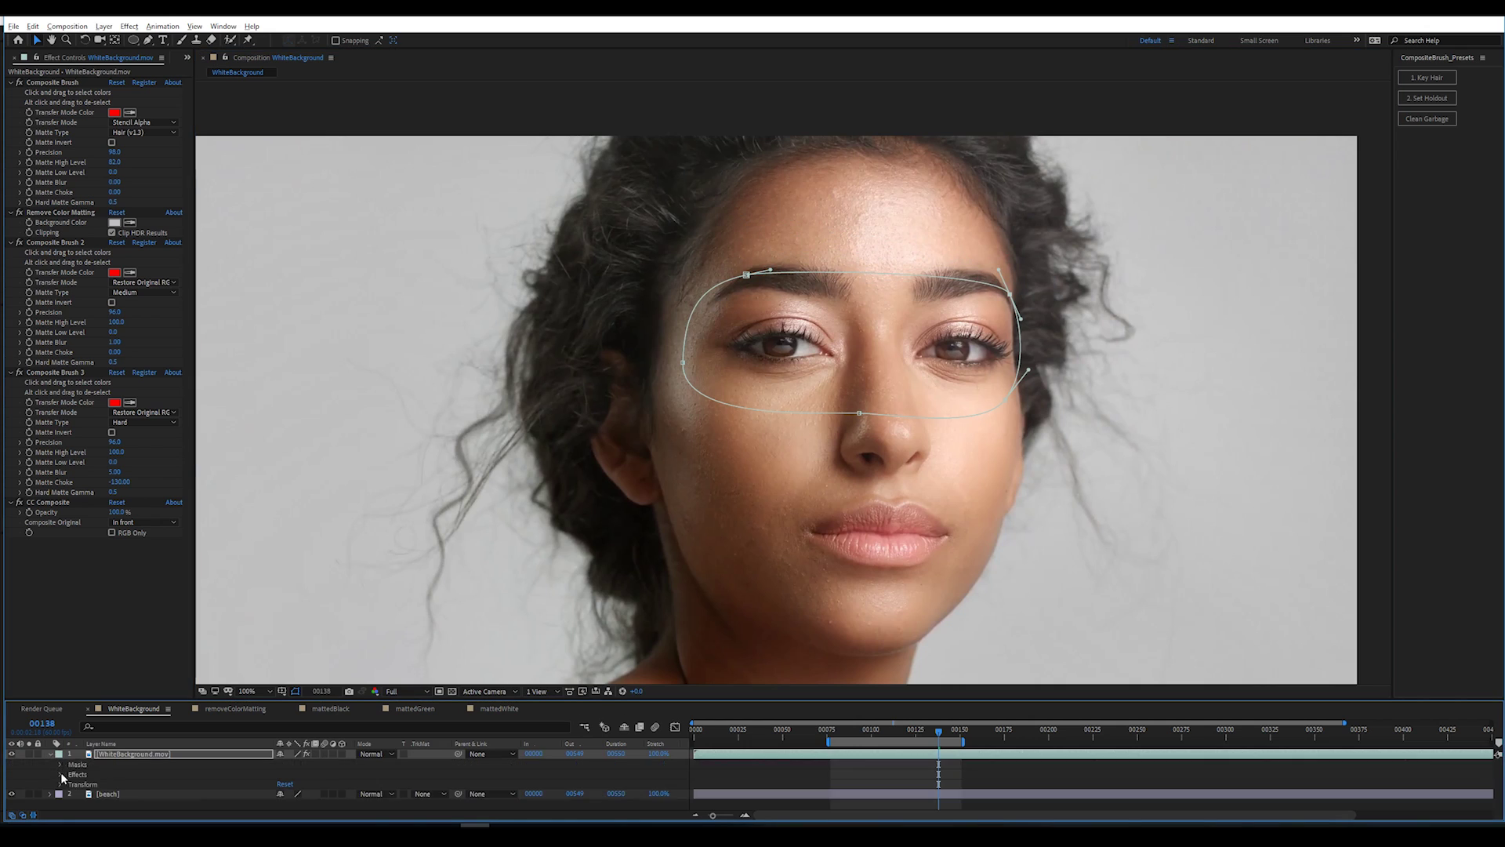
pyautogui.click(61, 774)
pyautogui.click(70, 784)
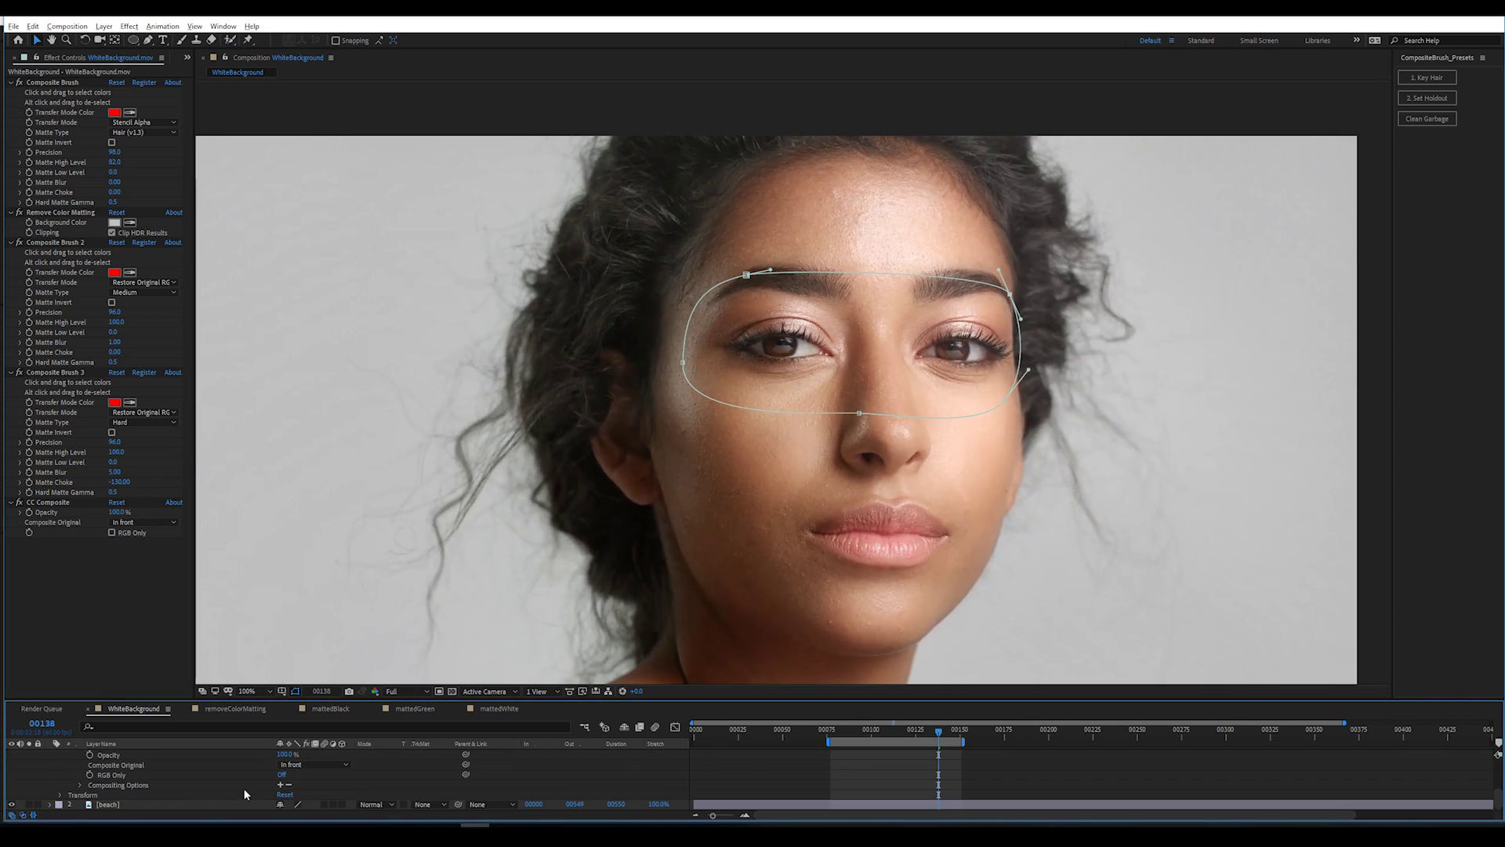
pyautogui.click(280, 784)
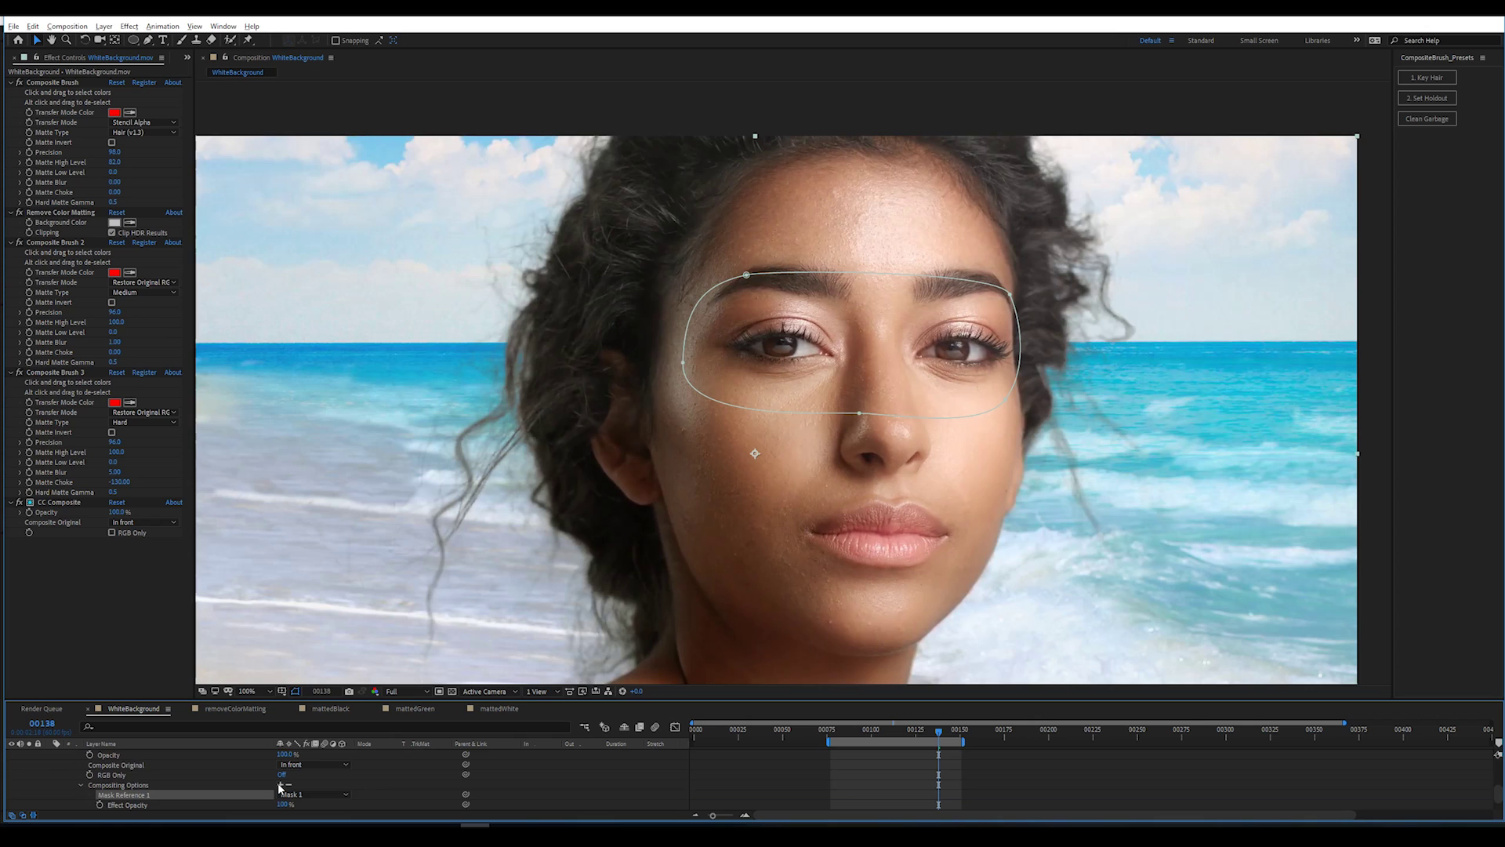
pyautogui.click(306, 794)
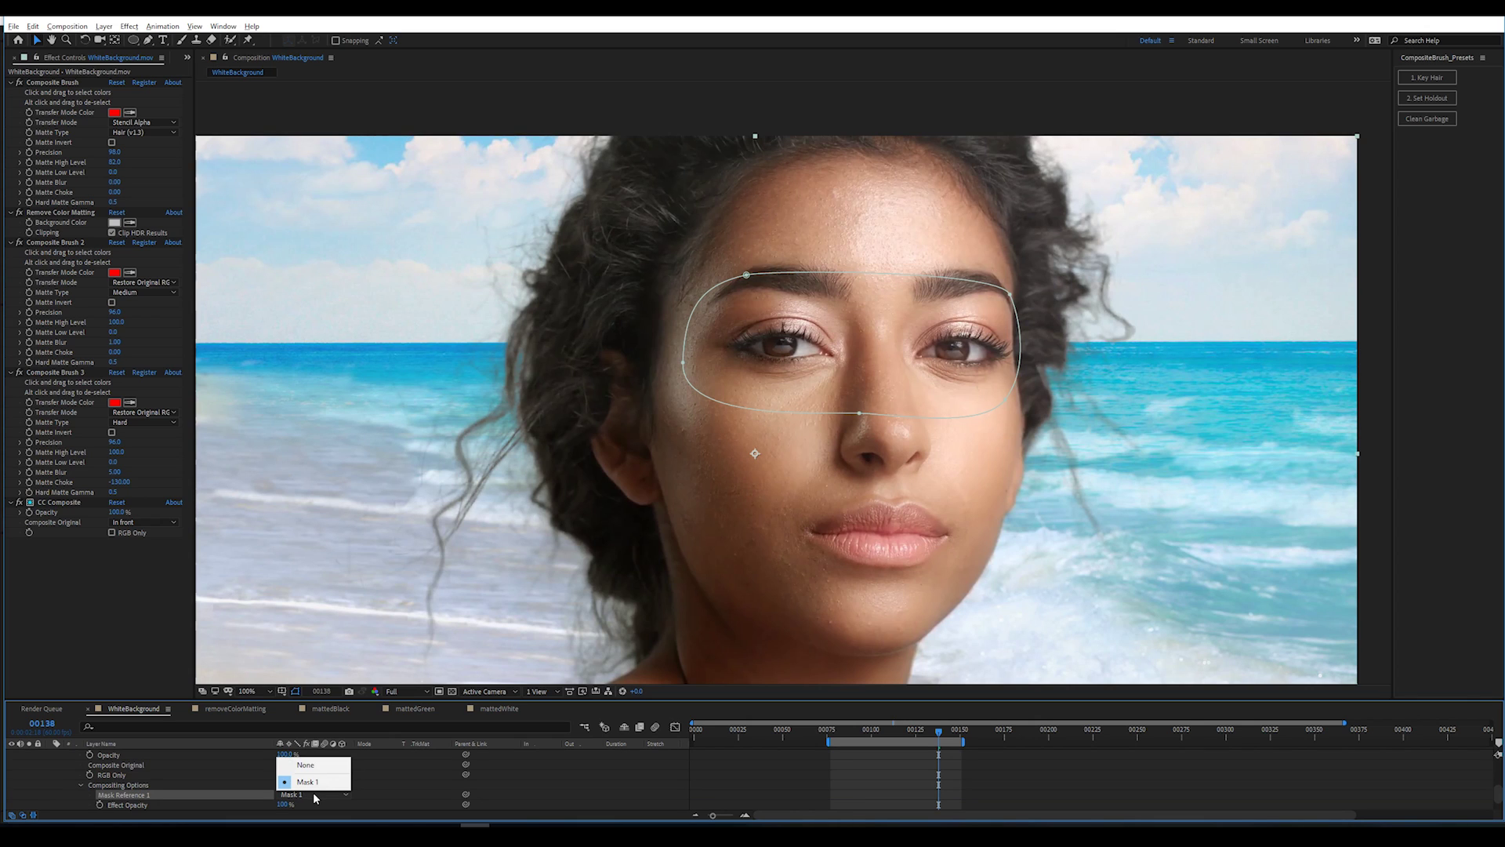
pyautogui.click(417, 773)
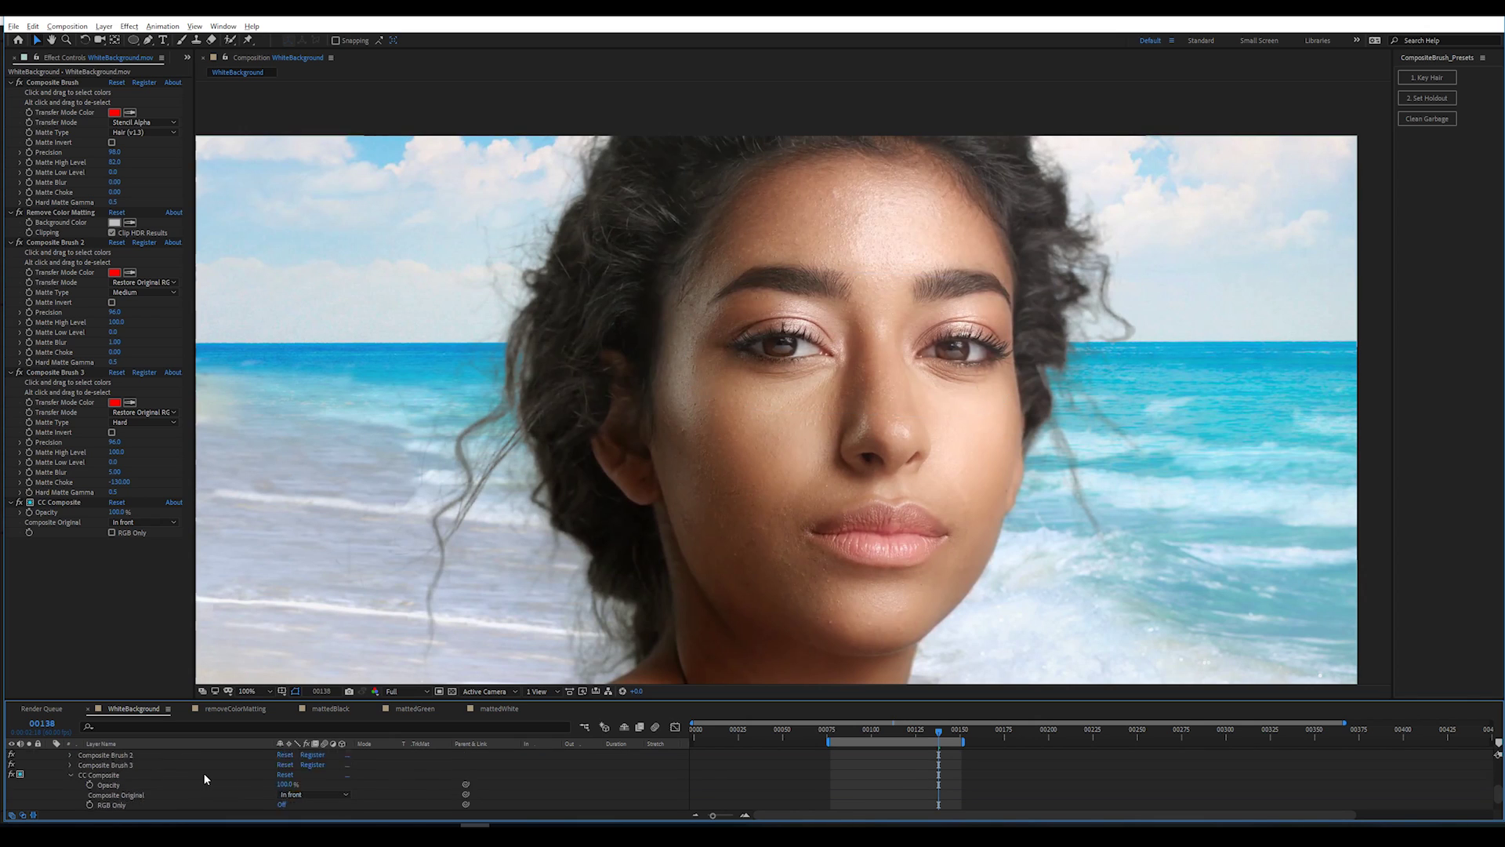
pyautogui.scroll(3, 117, 773)
pyautogui.click(47, 754)
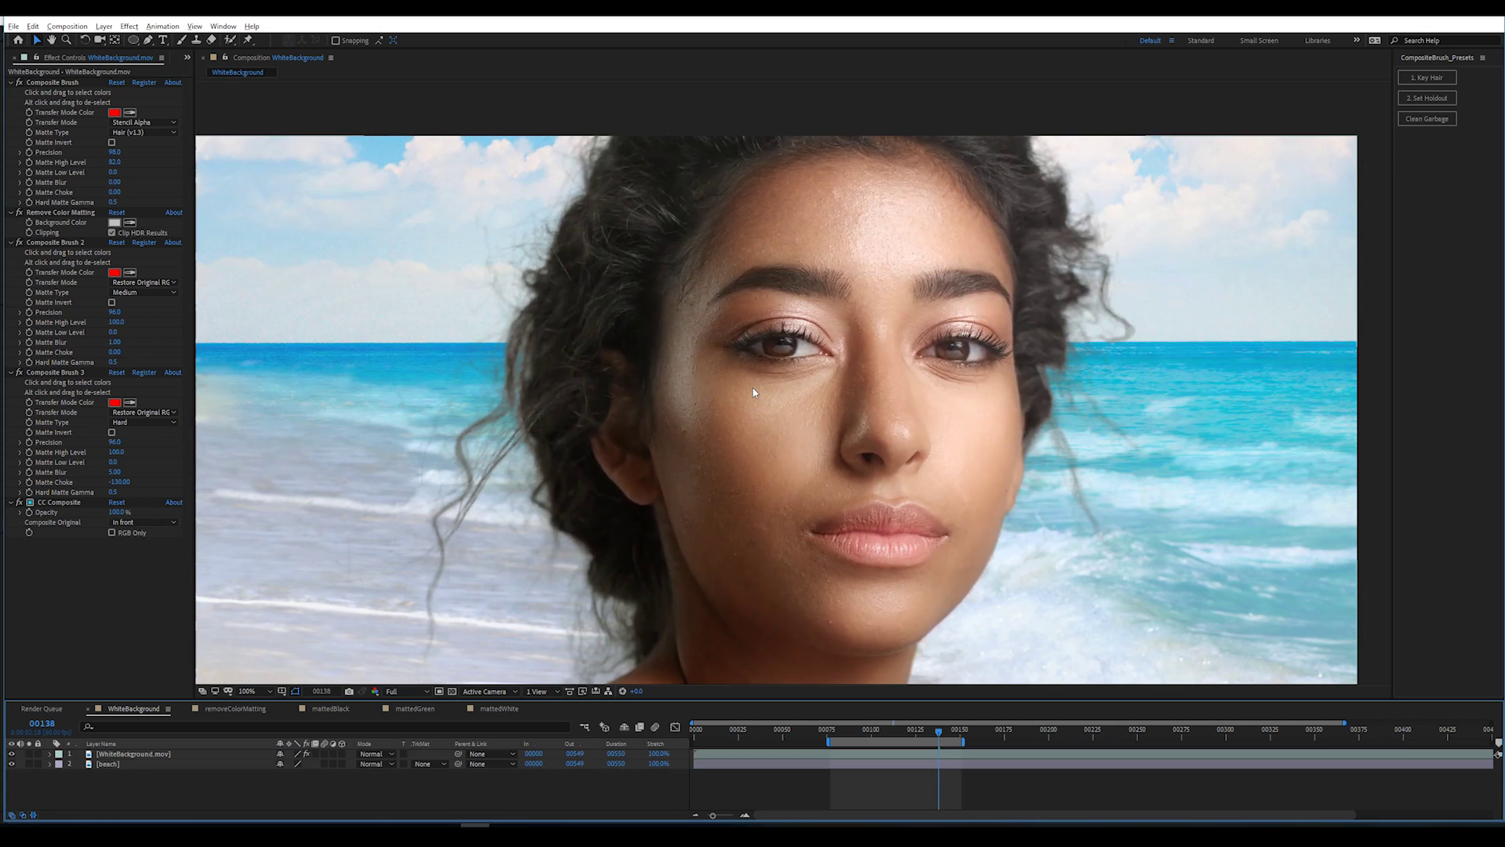
# - Try moving the whole eye mask across the woman's face
pyautogui.click(743, 350)
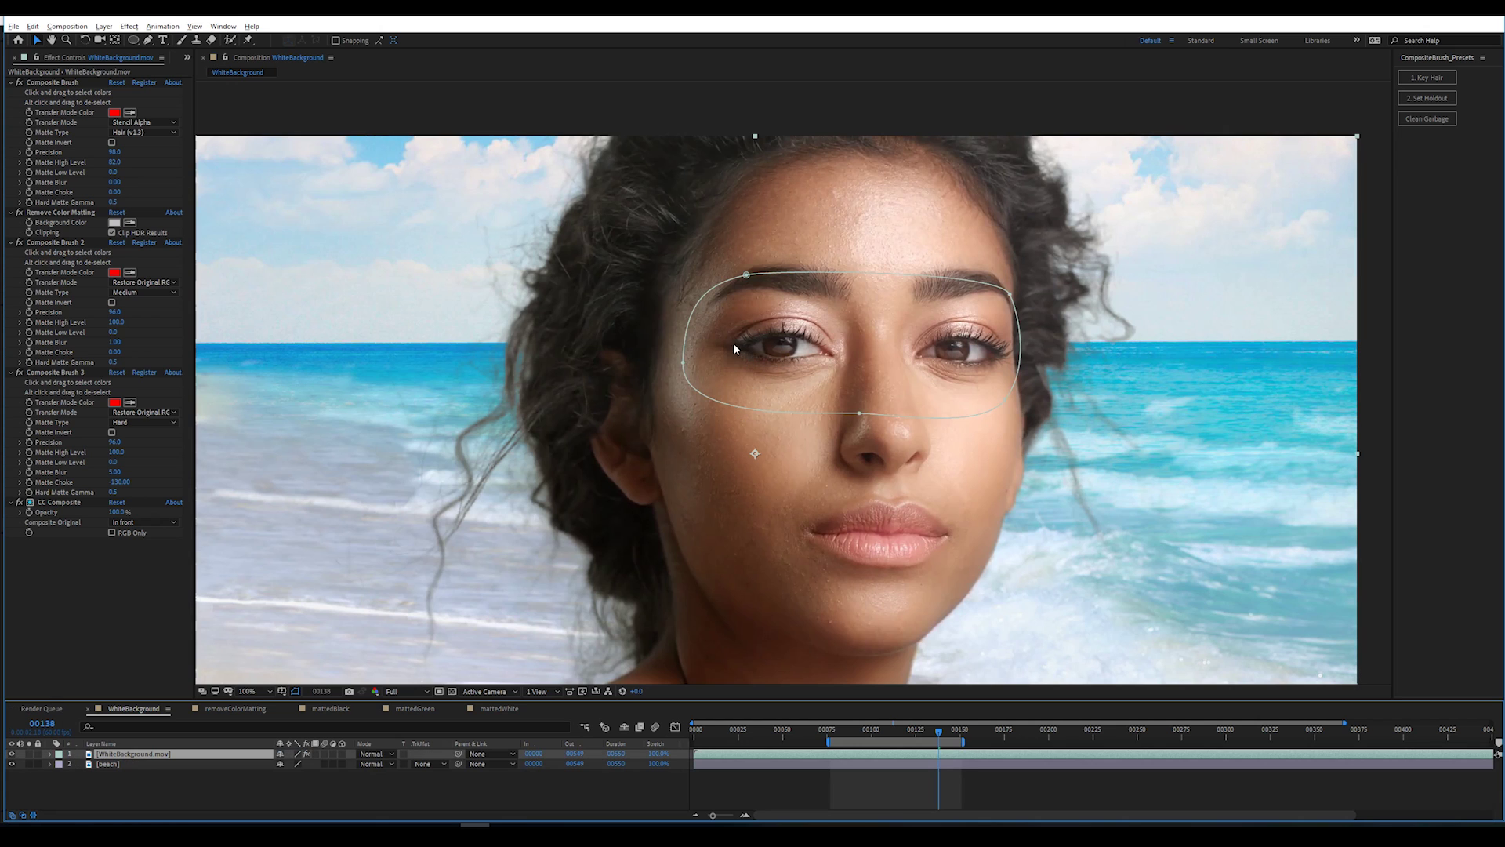
pyautogui.doubleClick(680, 363)
pyautogui.moveTo(823, 388); pyautogui.dragTo(885, 405)
pyautogui.click(383, 599)
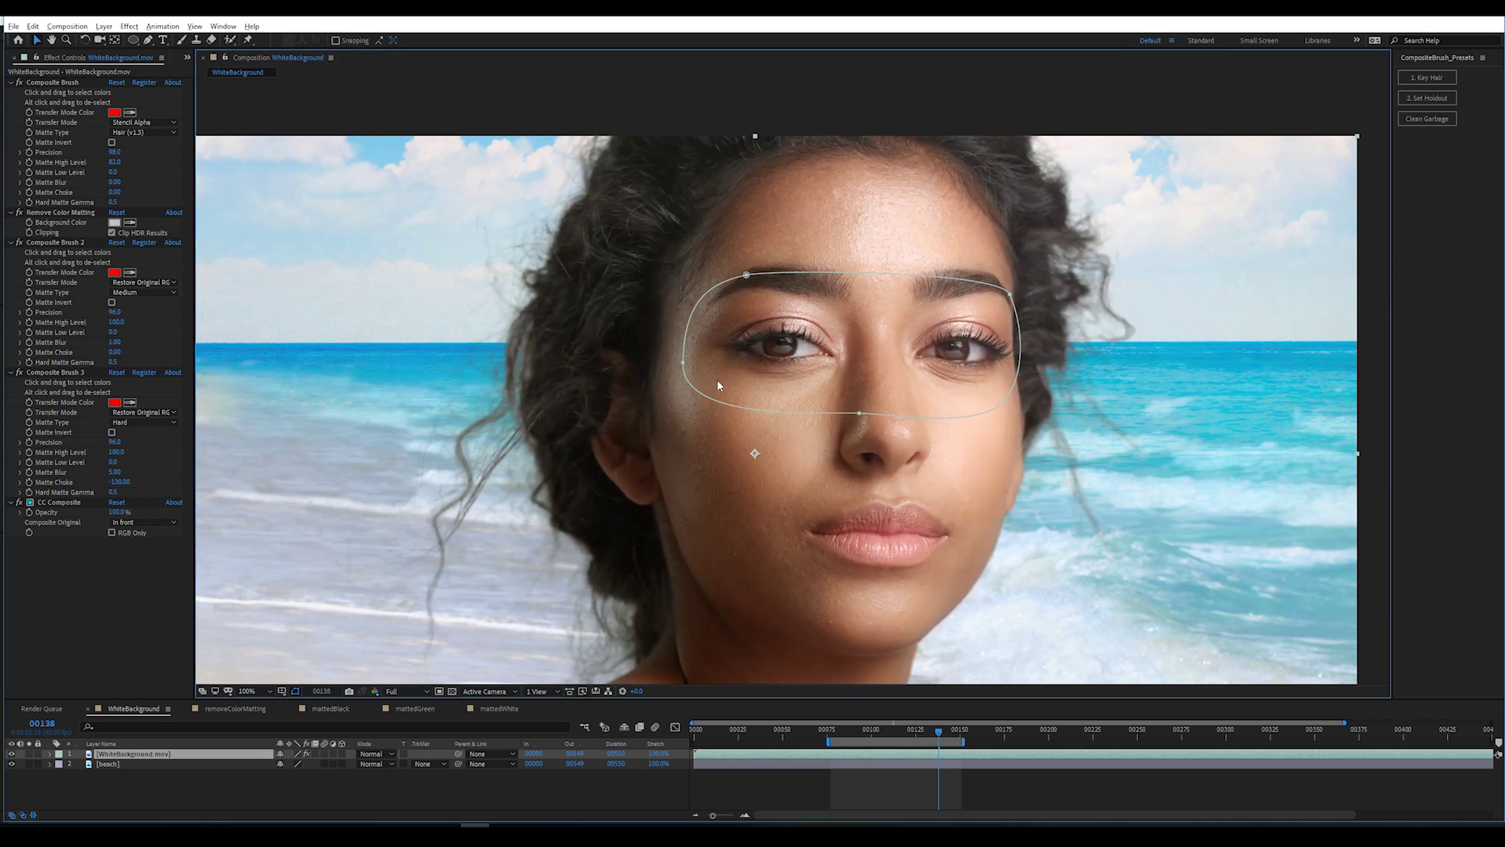
# - Enable keyframing on Mask 1's Mask Path at frame 138, and move the mask to follow the eyes at frame 150
pyautogui.press('m')
pyautogui.press('m')
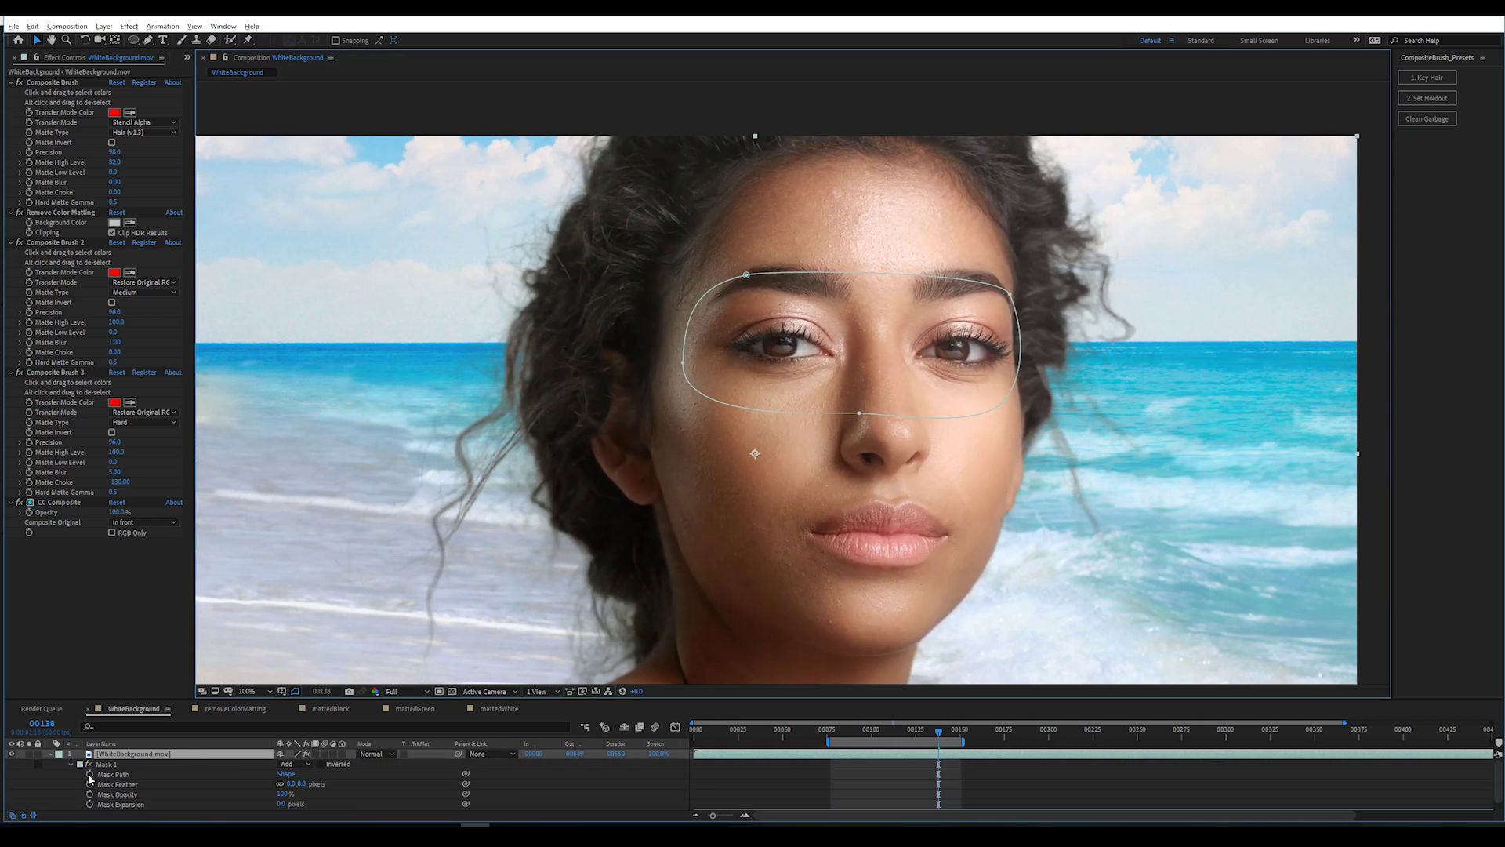
pyautogui.click(89, 773)
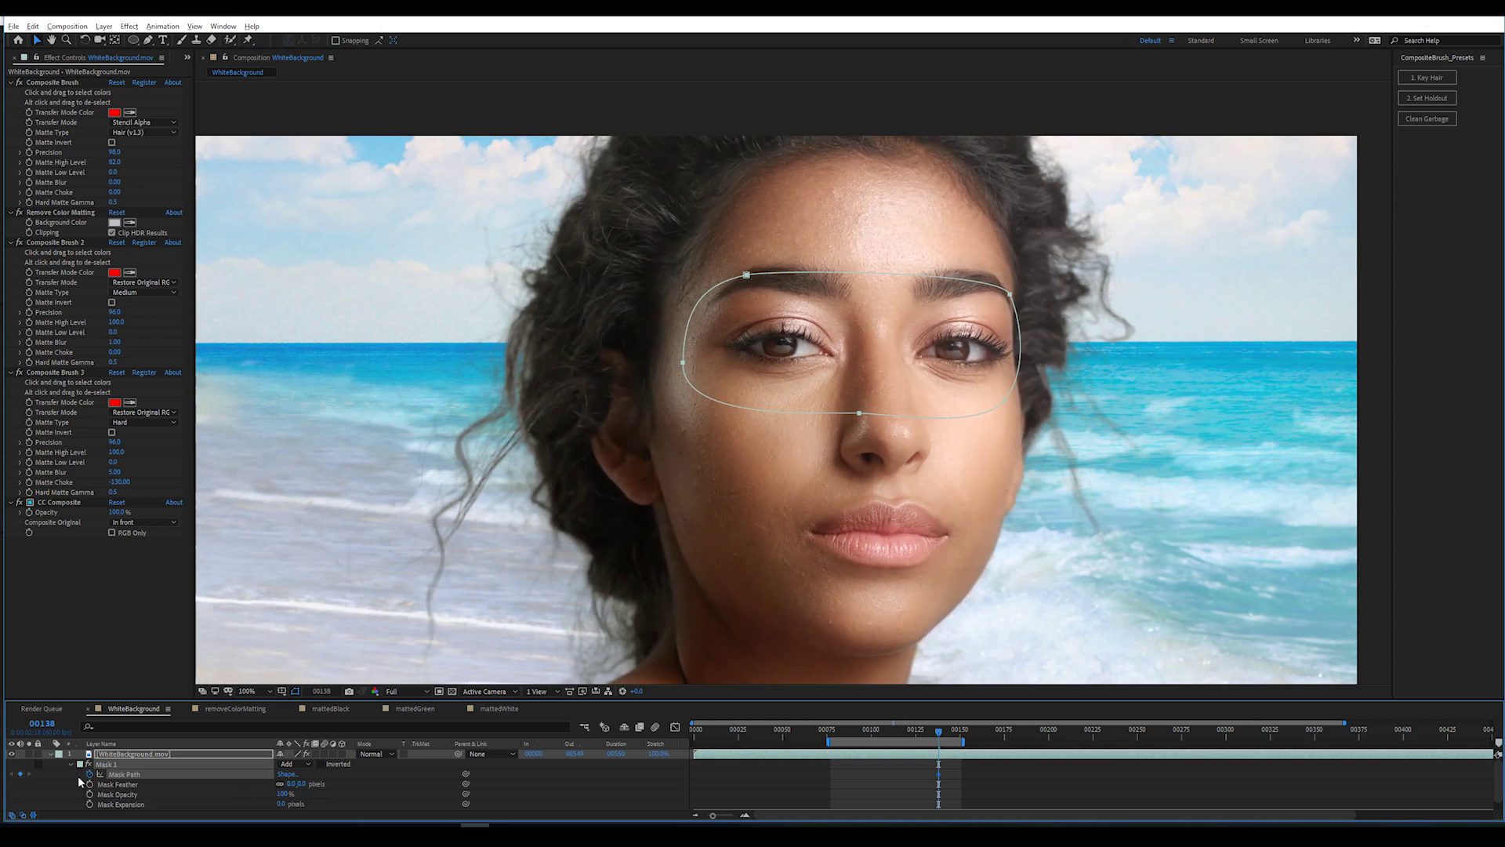
pyautogui.click(955, 737)
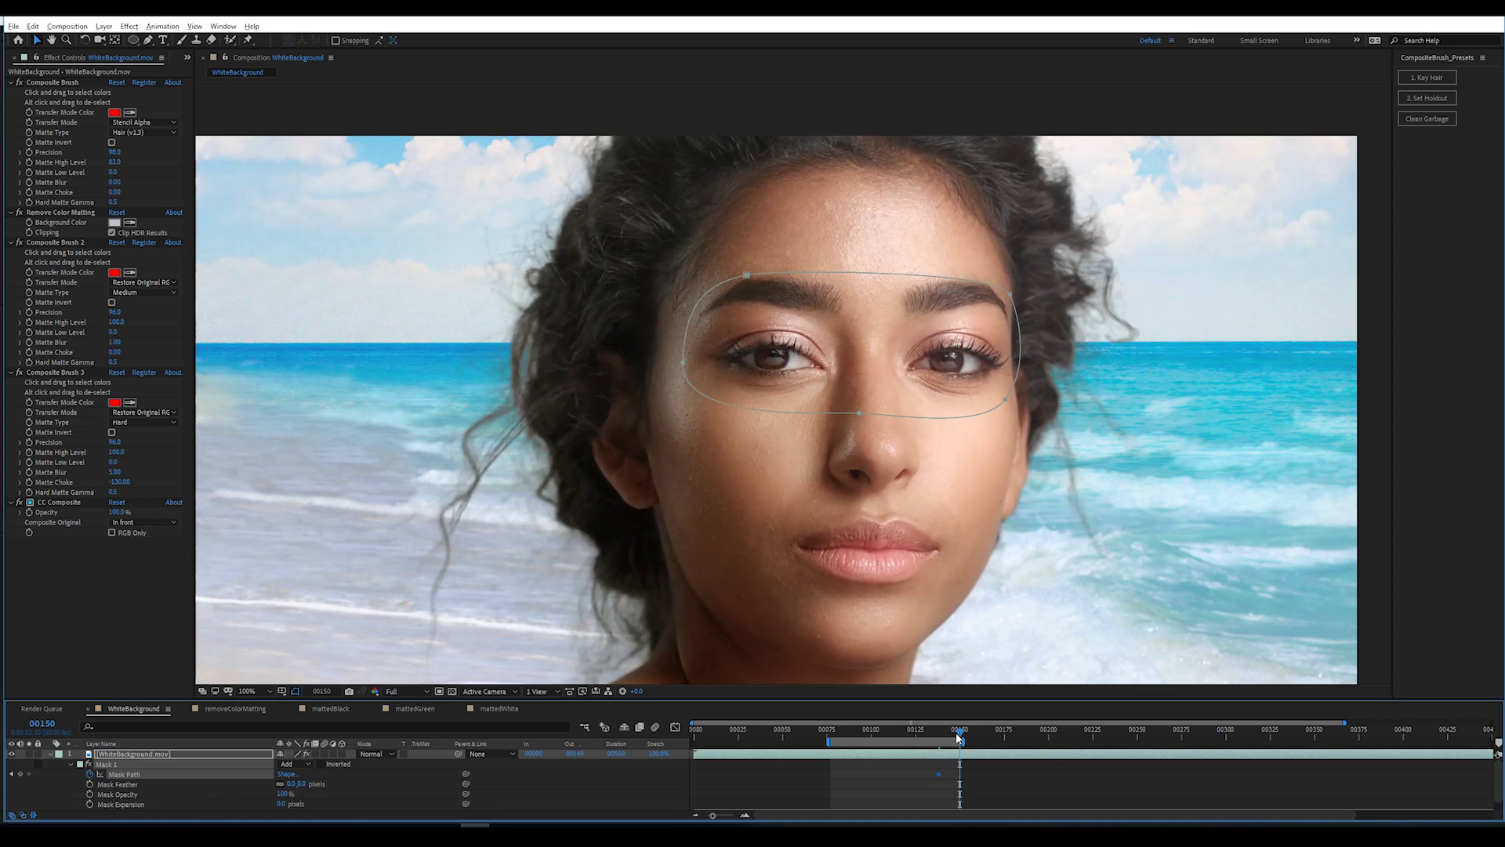
pyautogui.doubleClick(858, 414)
pyautogui.moveTo(855, 411); pyautogui.dragTo(857, 415)
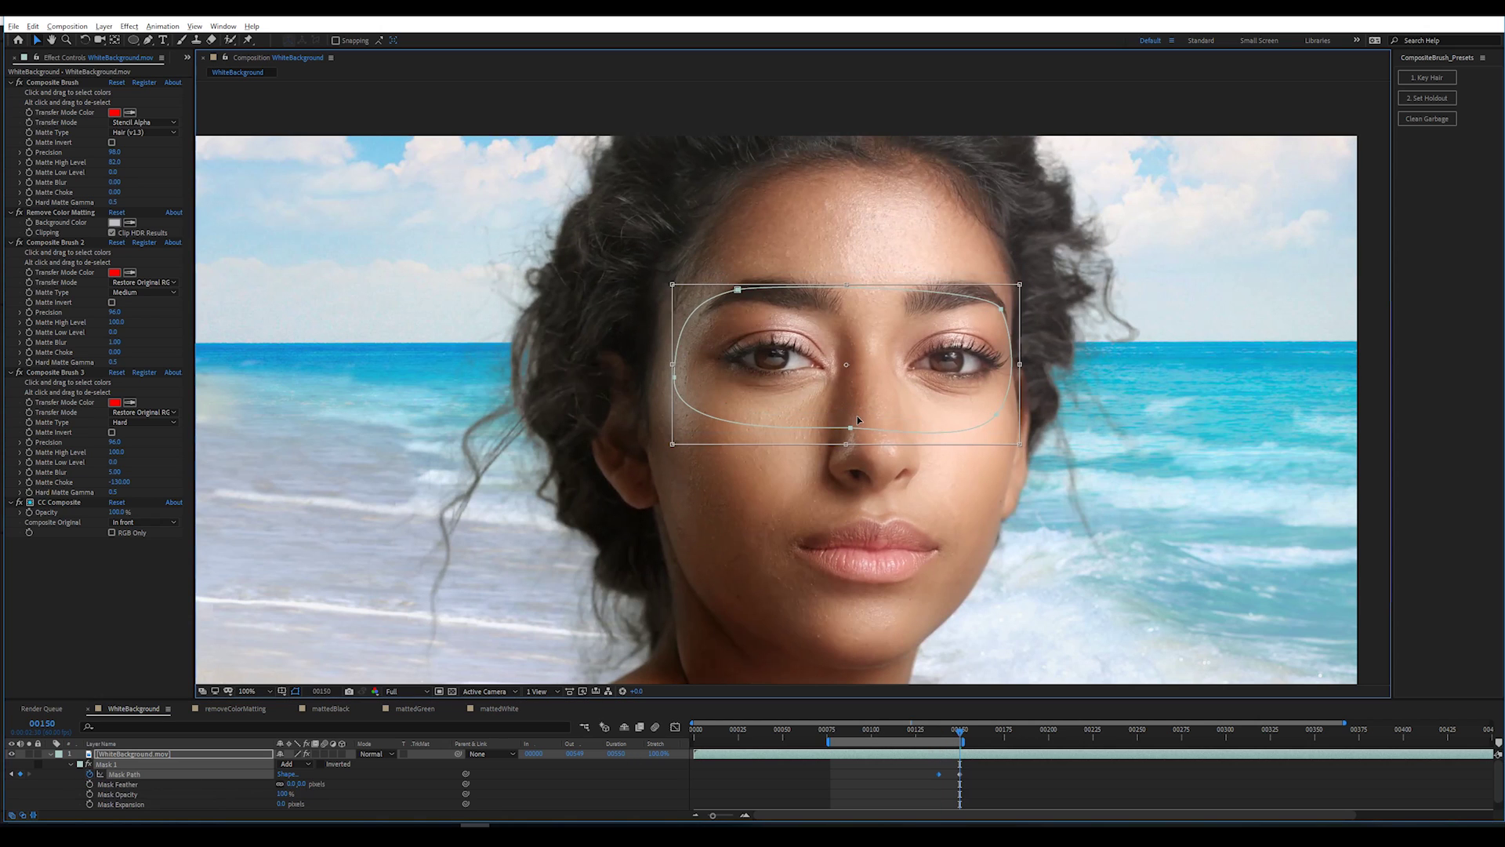
# - Reposition the eye mask to follow the face at three earlier frames, including the work area's start and frame 96, and preview
pyautogui.click(889, 729)
pyautogui.moveTo(890, 729); pyautogui.dragTo(830, 729)
pyautogui.click(863, 729)
pyautogui.moveTo(902, 415); pyautogui.dragTo(876, 414)
pyautogui.press('space')
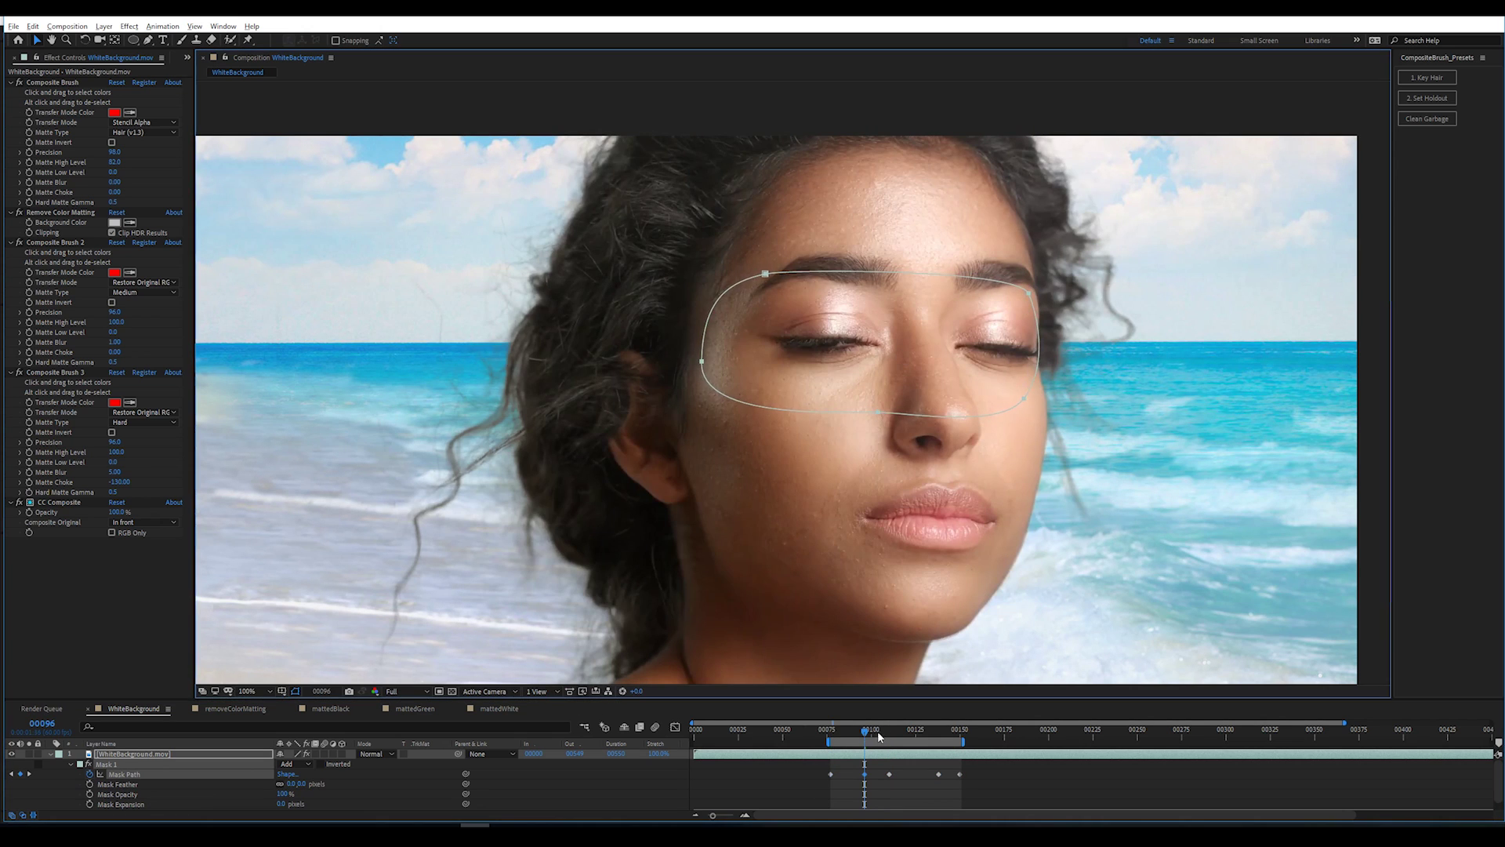
# - Stop the preview and set Mask 1's Mask Feather to 5.0 pixels
pyautogui.click(351, 789)
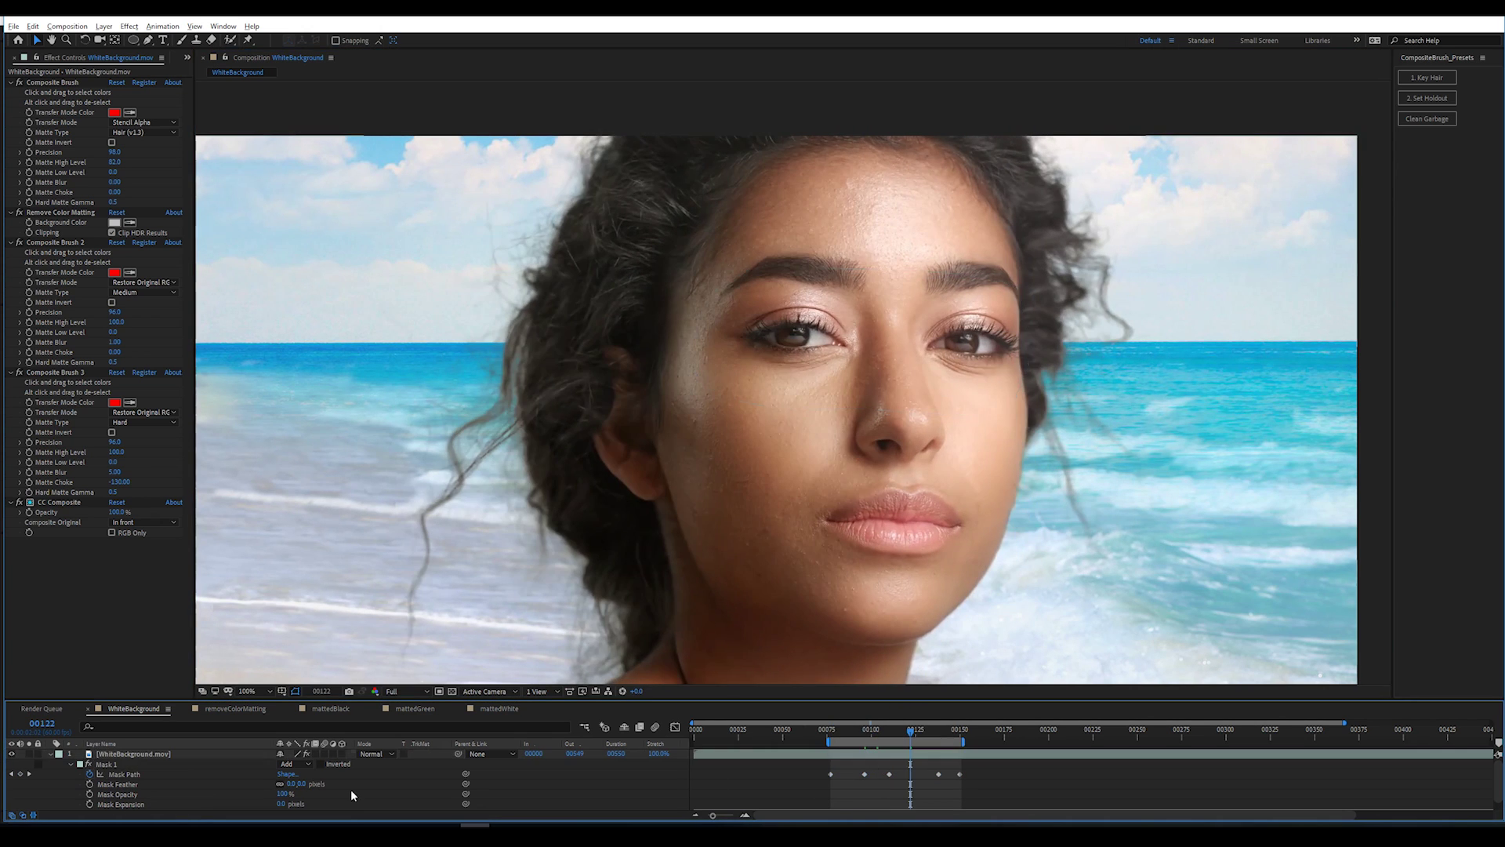
pyautogui.click(288, 783)
pyautogui.write('5')
pyautogui.press('Return')
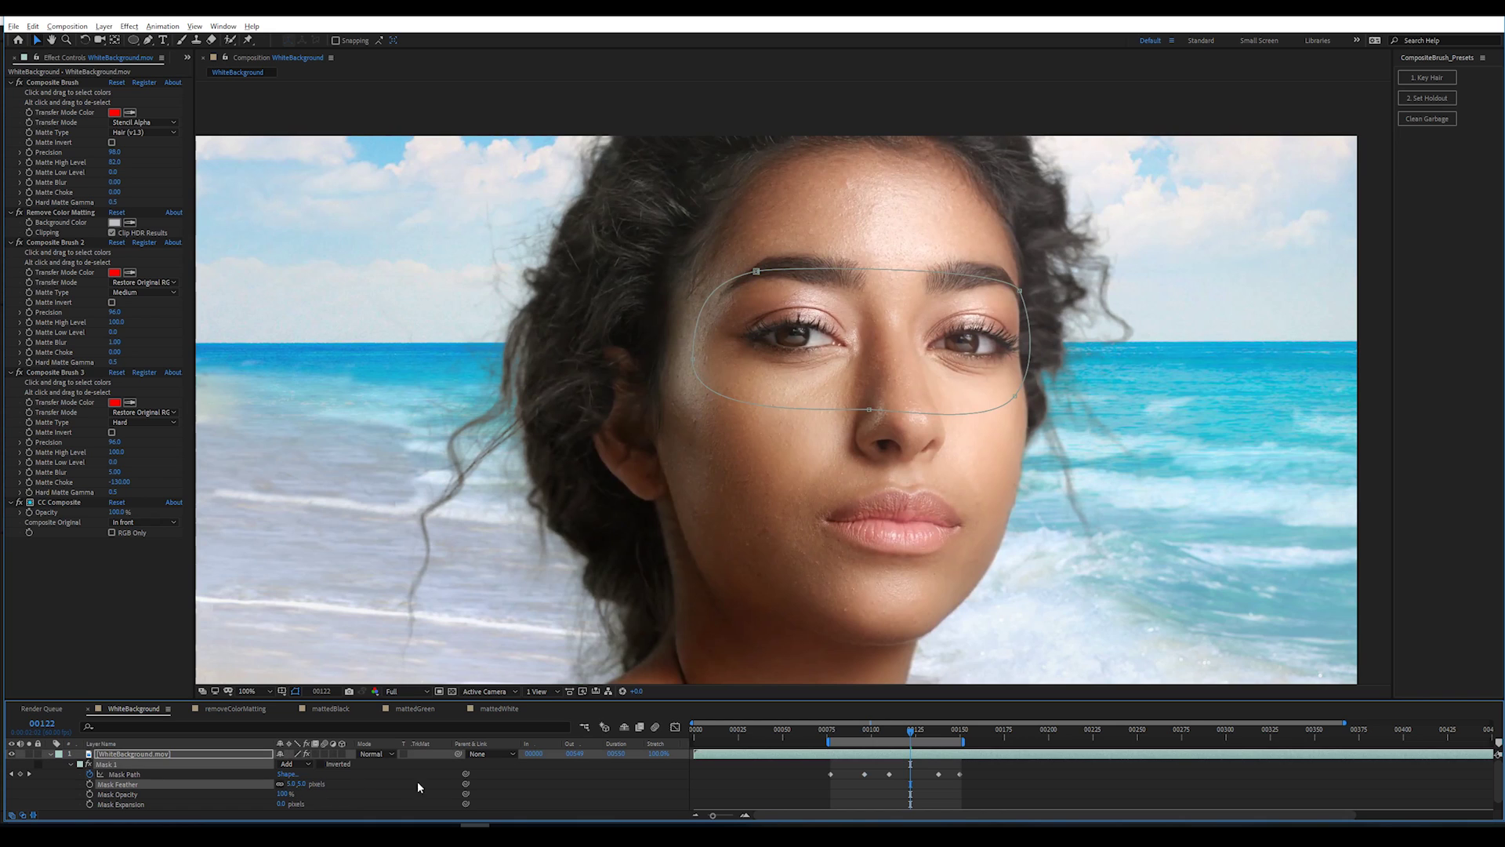